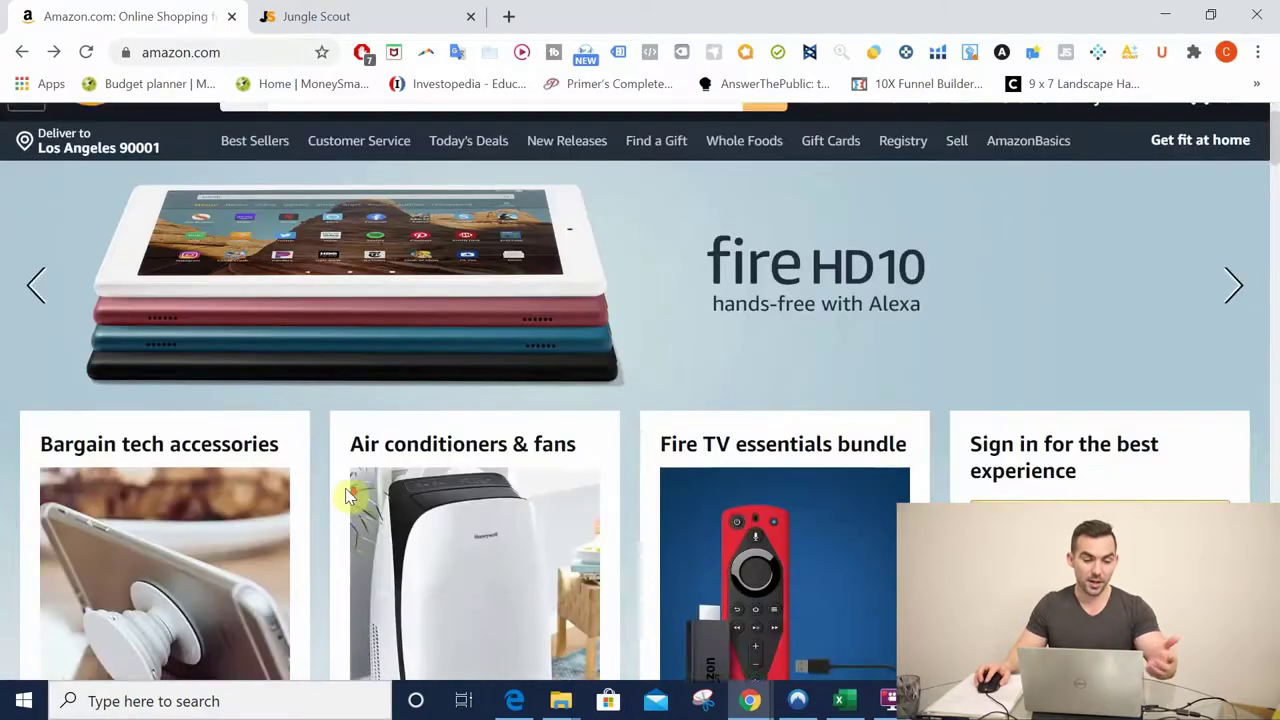
Step: Open the 'Shop coffee makers & accessories' collection from Amazon's coffee routine page
scroll(350, 495, down, 3)
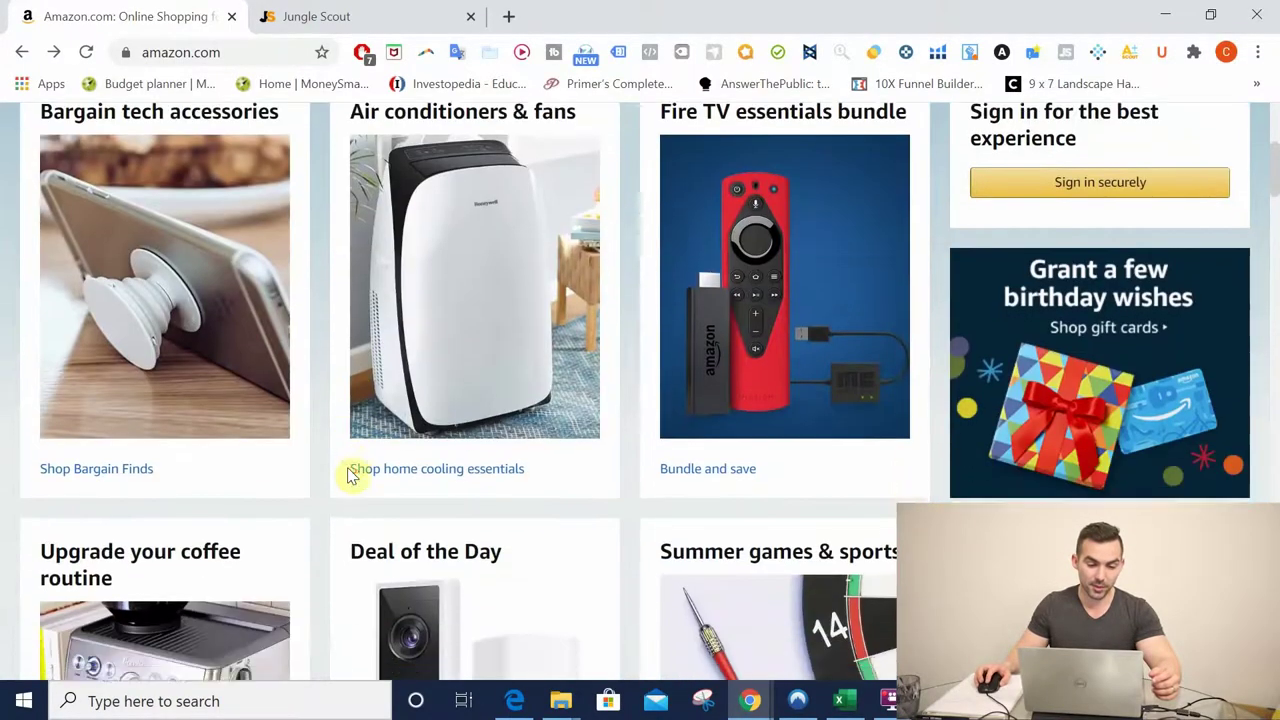
scroll(350, 476, down, 4)
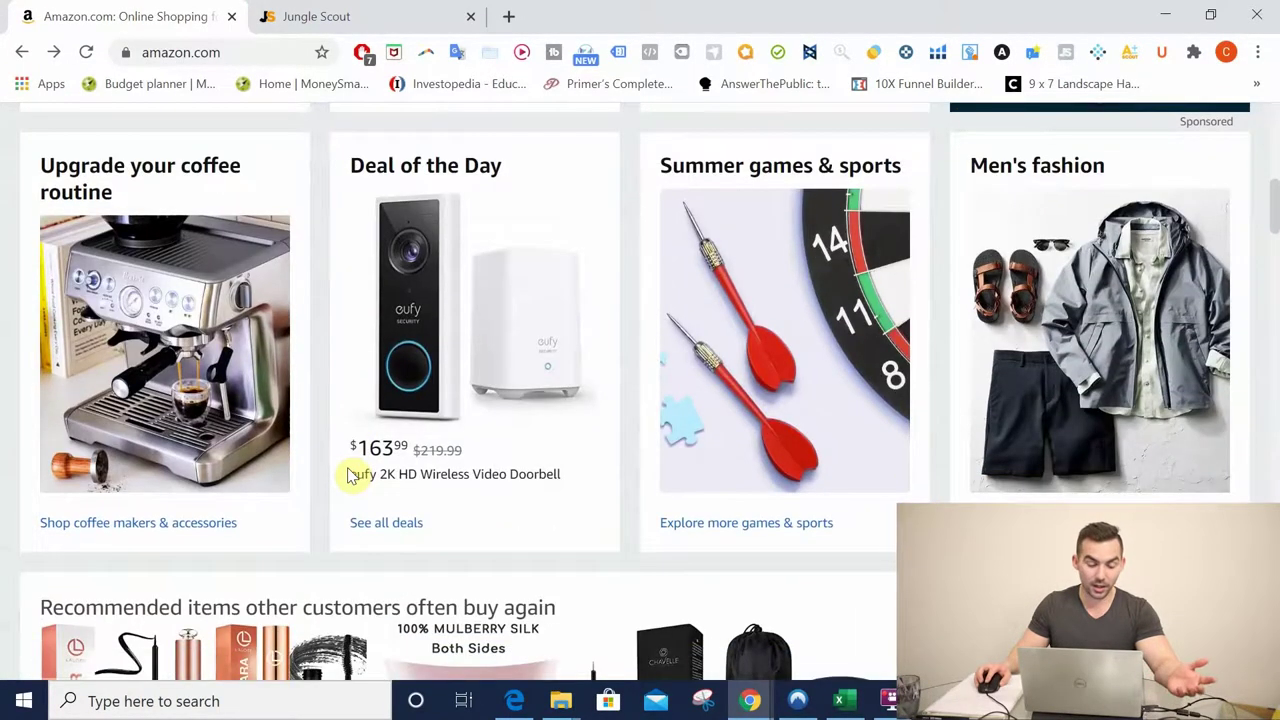
scroll(350, 476, down, 1)
scroll(350, 476, up, 1)
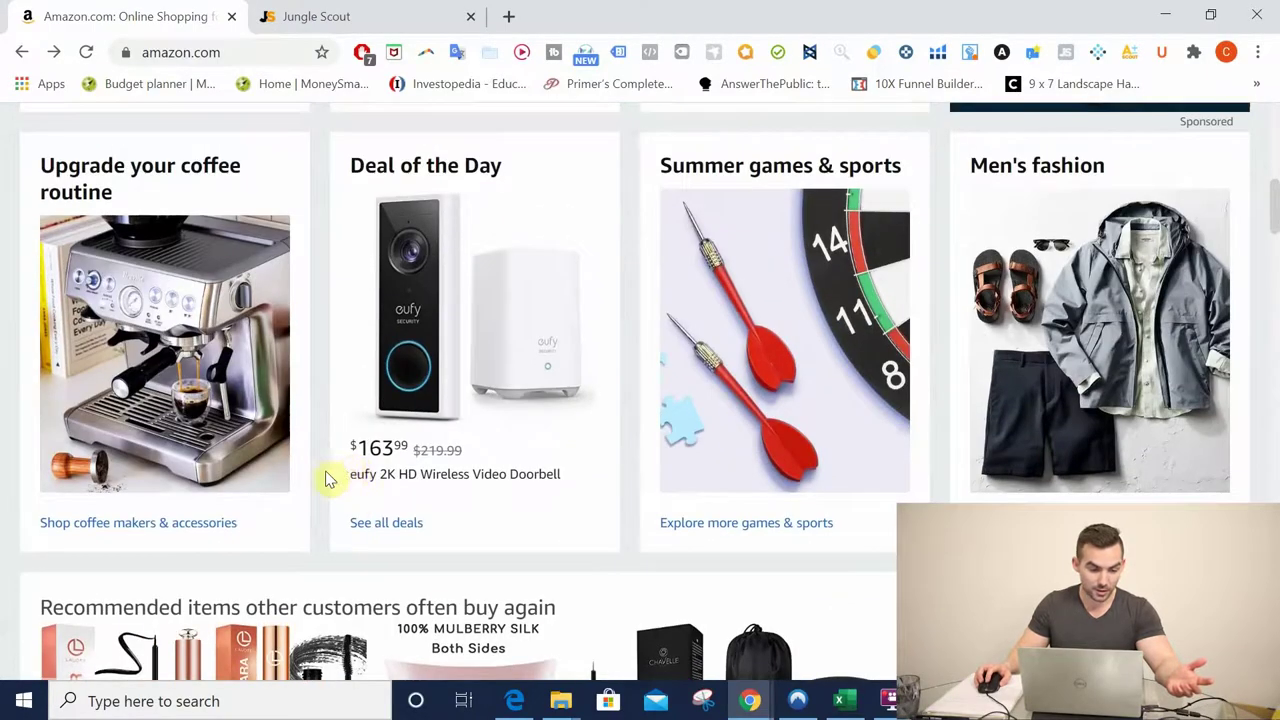
click(195, 529)
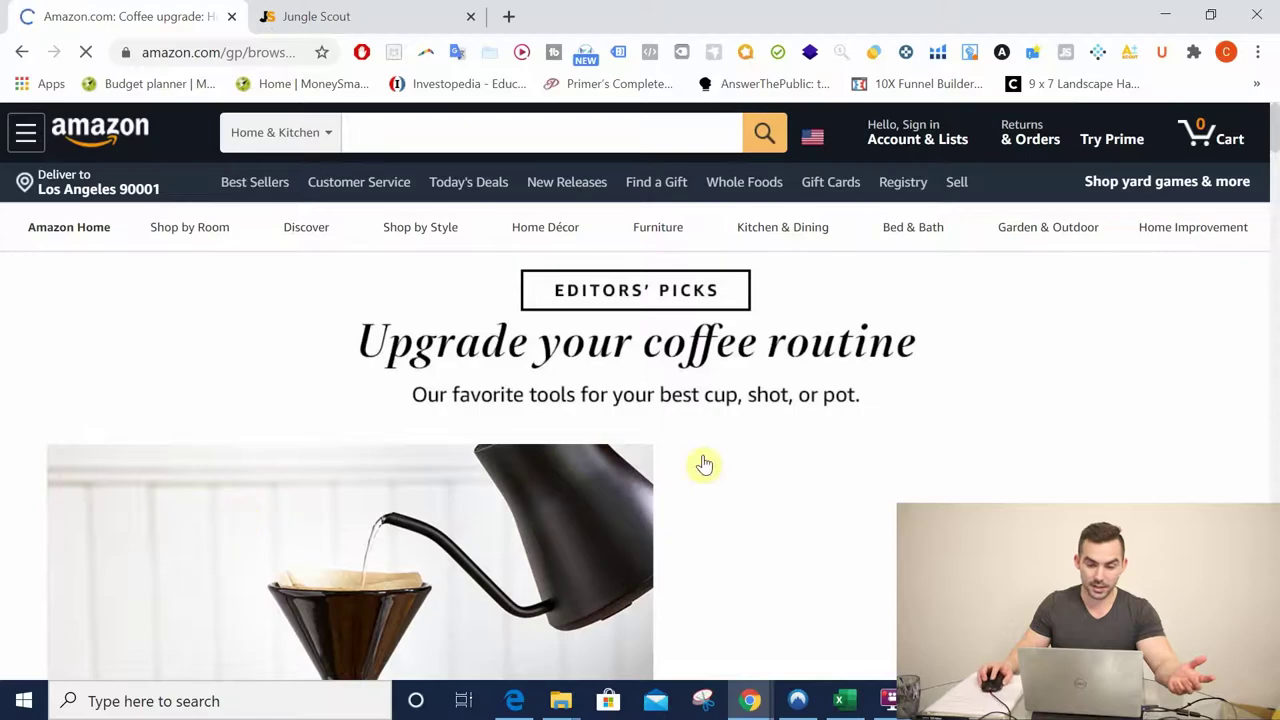
Step: Open the French press results in Home & Kitchen and launch the Jungle Scout overlay
scroll(752, 452, down, 6)
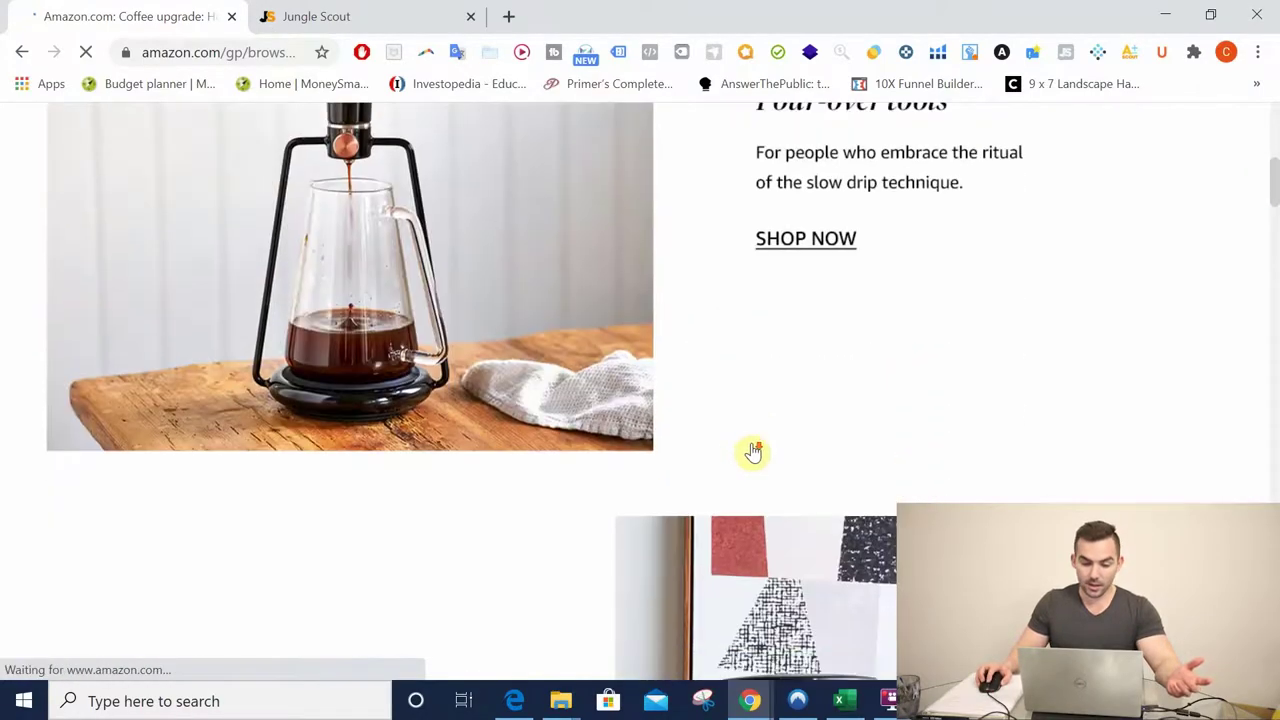
scroll(752, 452, down, 6)
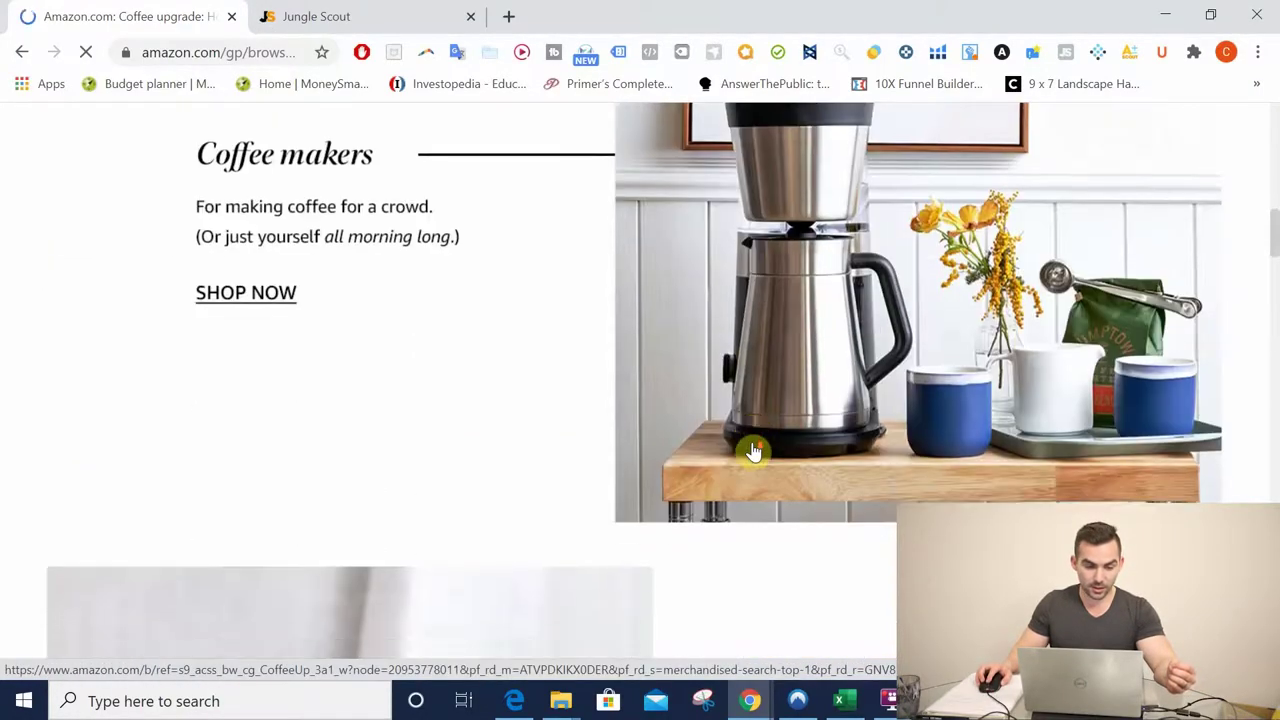
scroll(753, 452, down, 6)
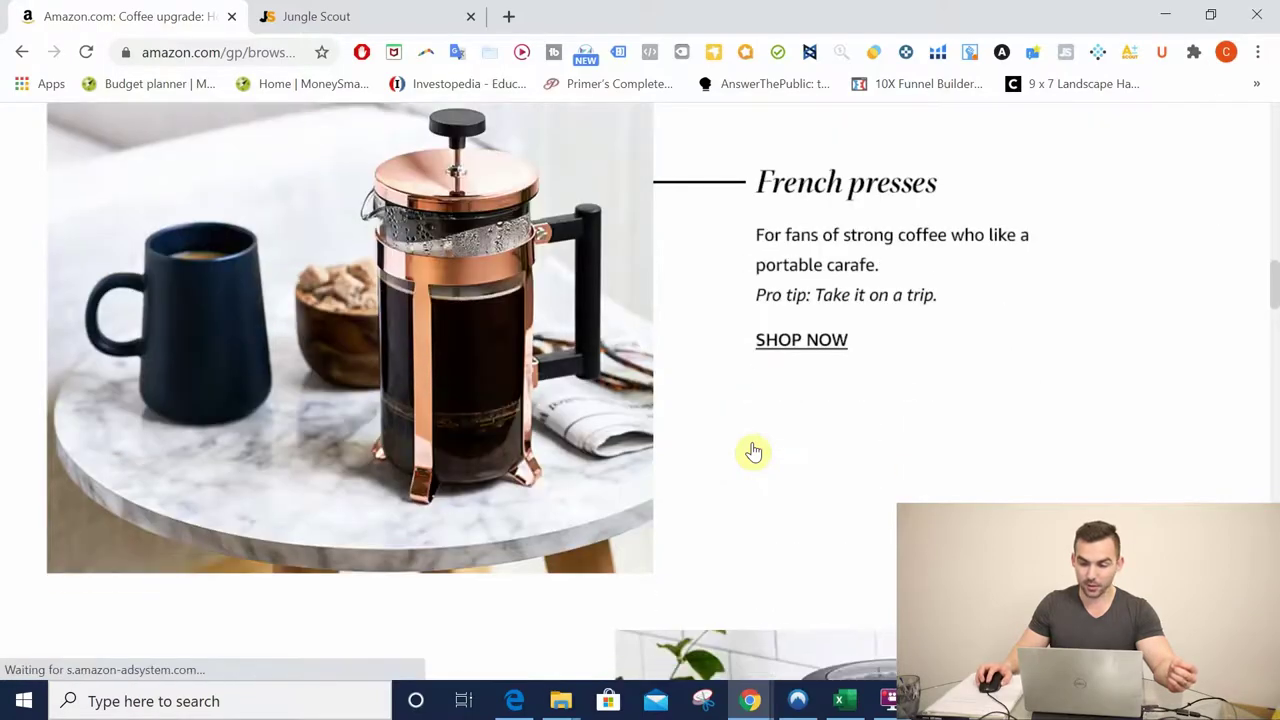
click(820, 345)
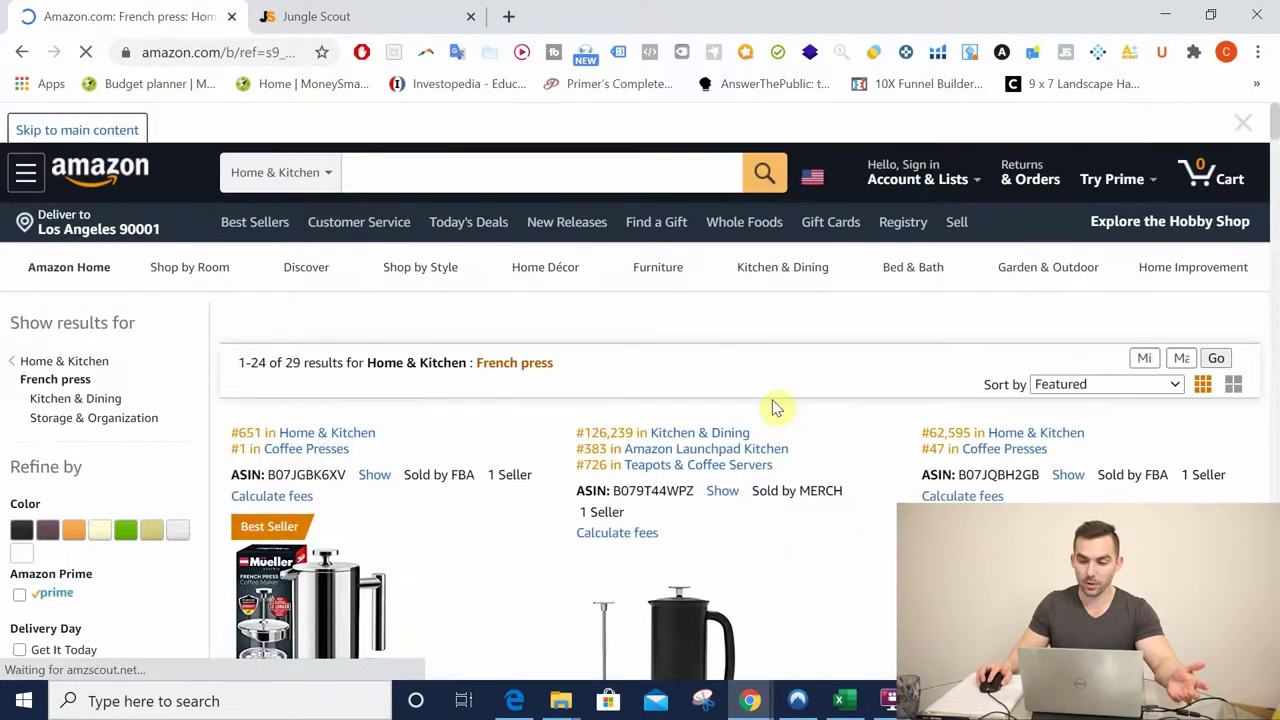
scroll(776, 407, down, 2)
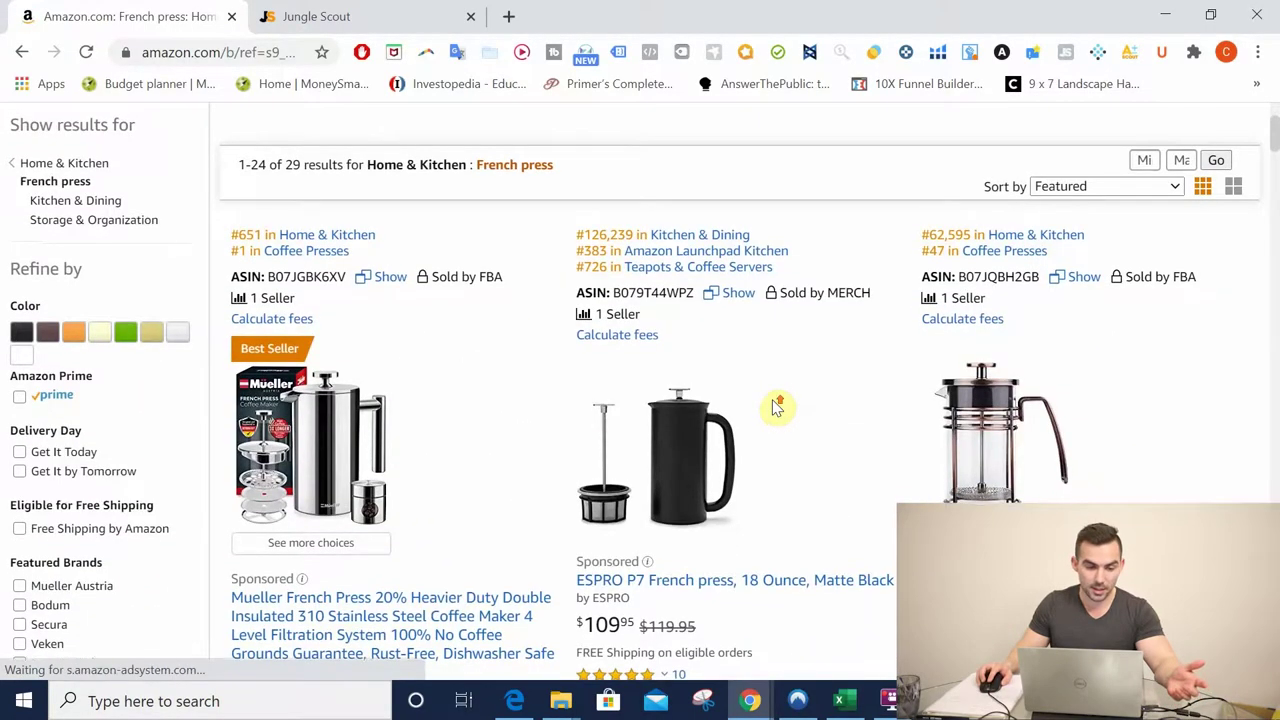
scroll(774, 403, down, 3)
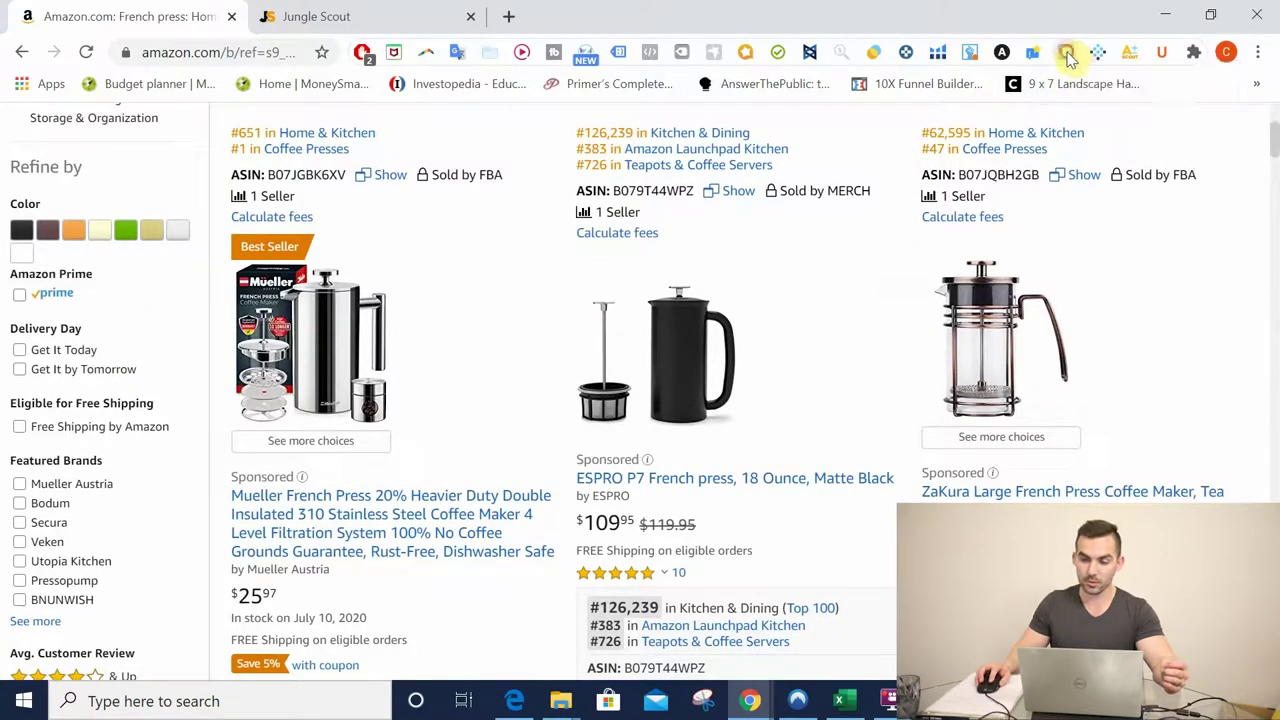
click(1067, 55)
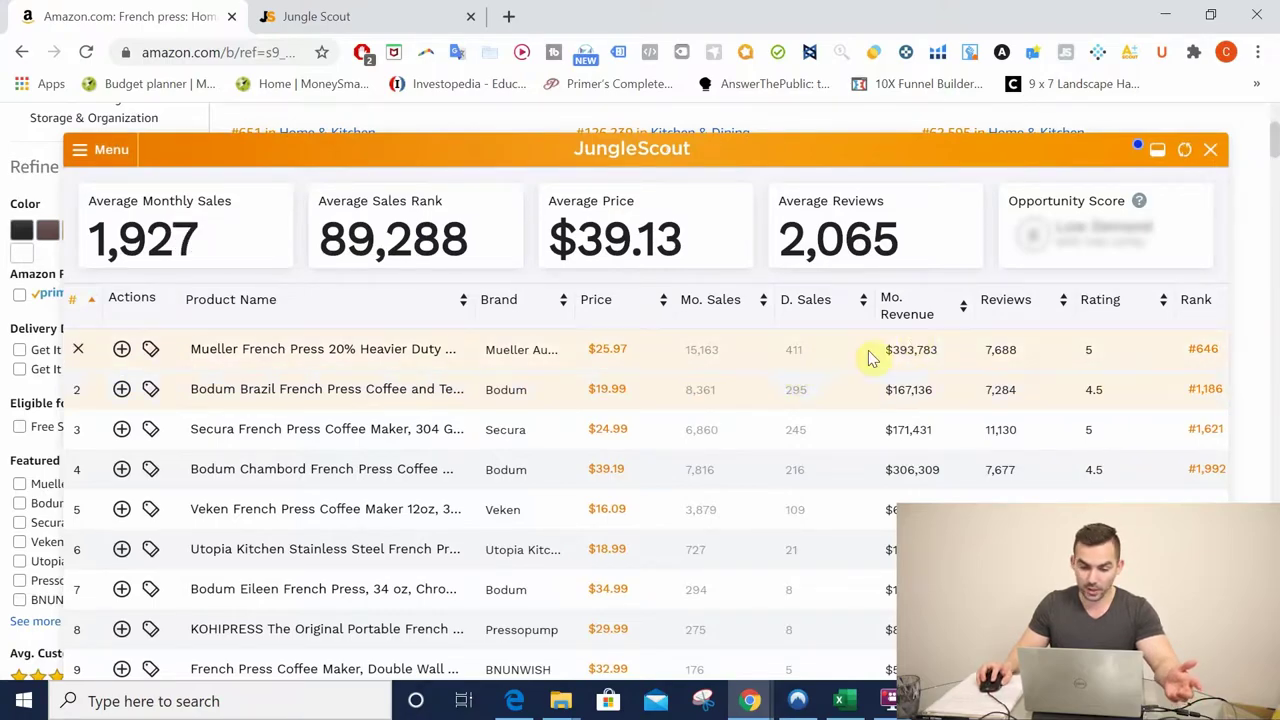
Step: Review the Jungle Scout French press table and sort it by monthly revenue, lowest first
scroll(609, 487, down, 5)
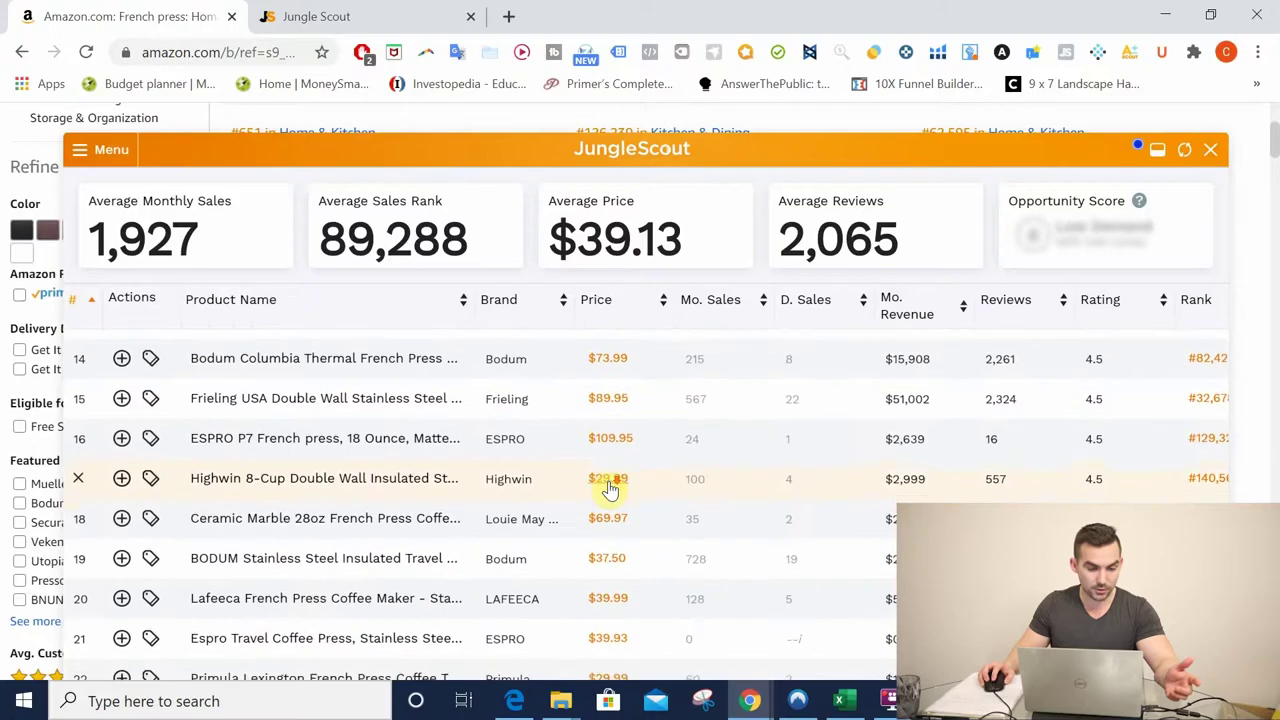
scroll(609, 487, down, 3)
scroll(609, 488, up, 6)
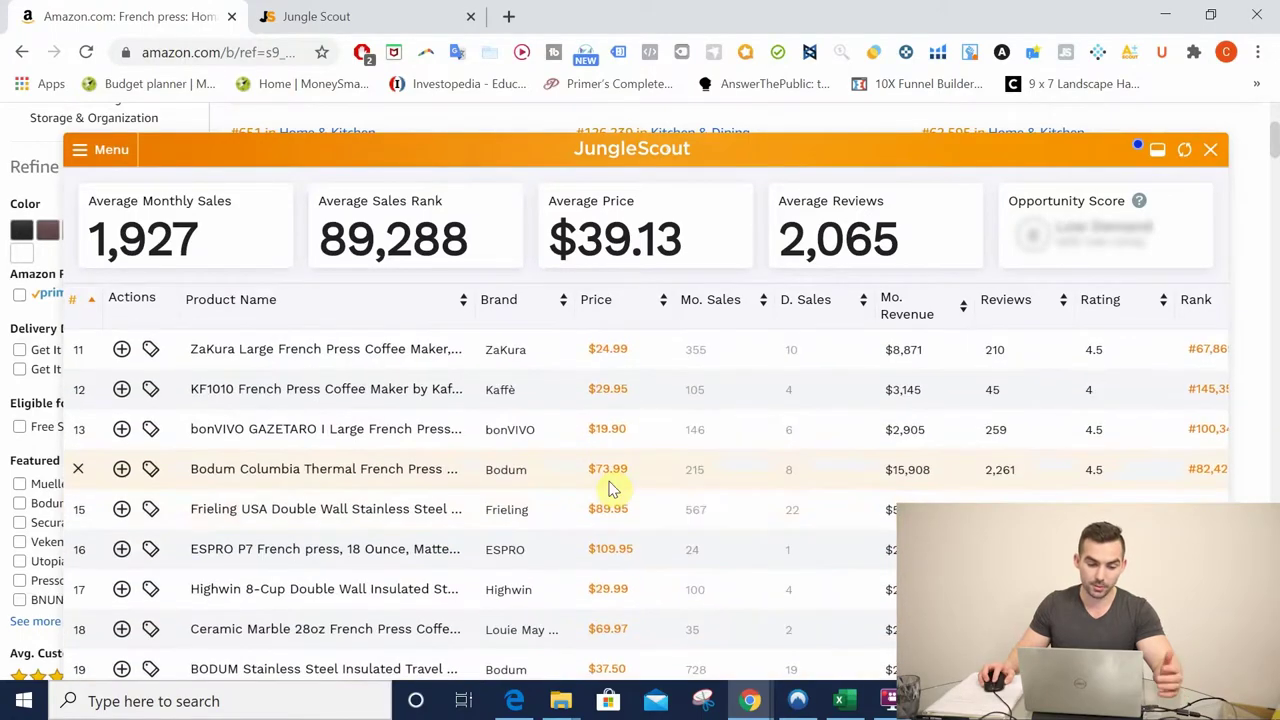
scroll(609, 488, up, 3)
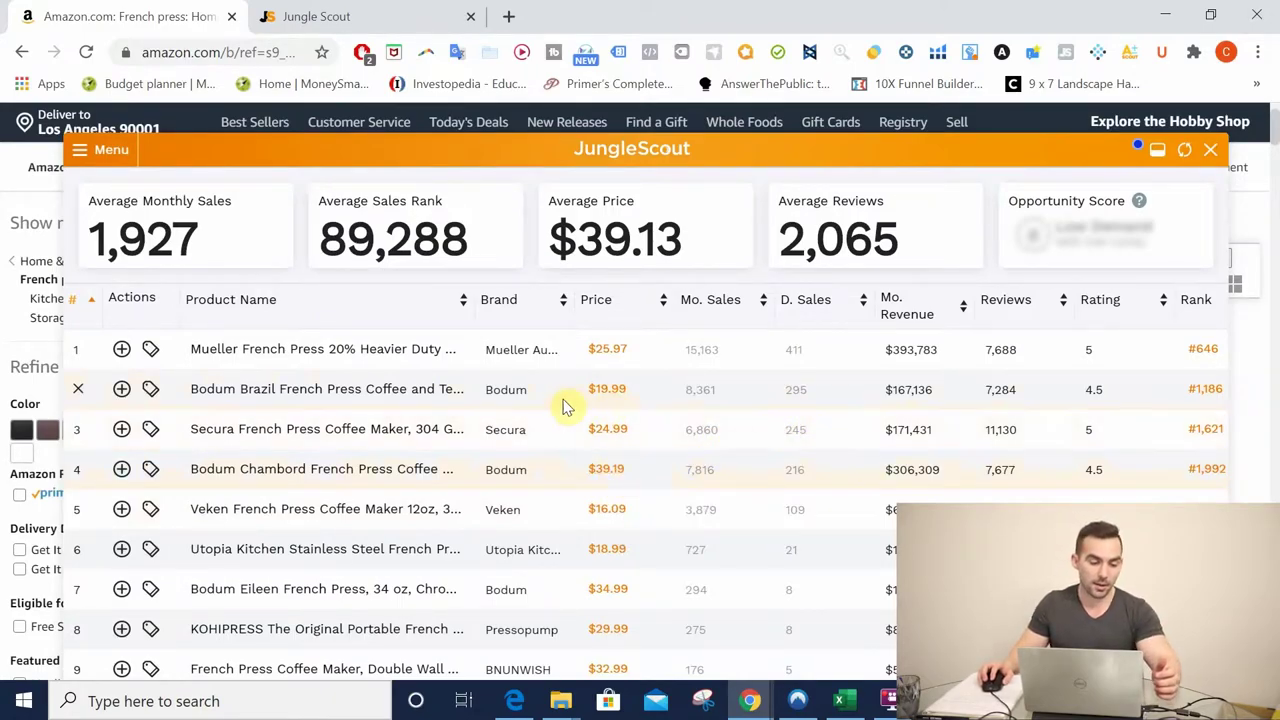
mouse_move(373, 370)
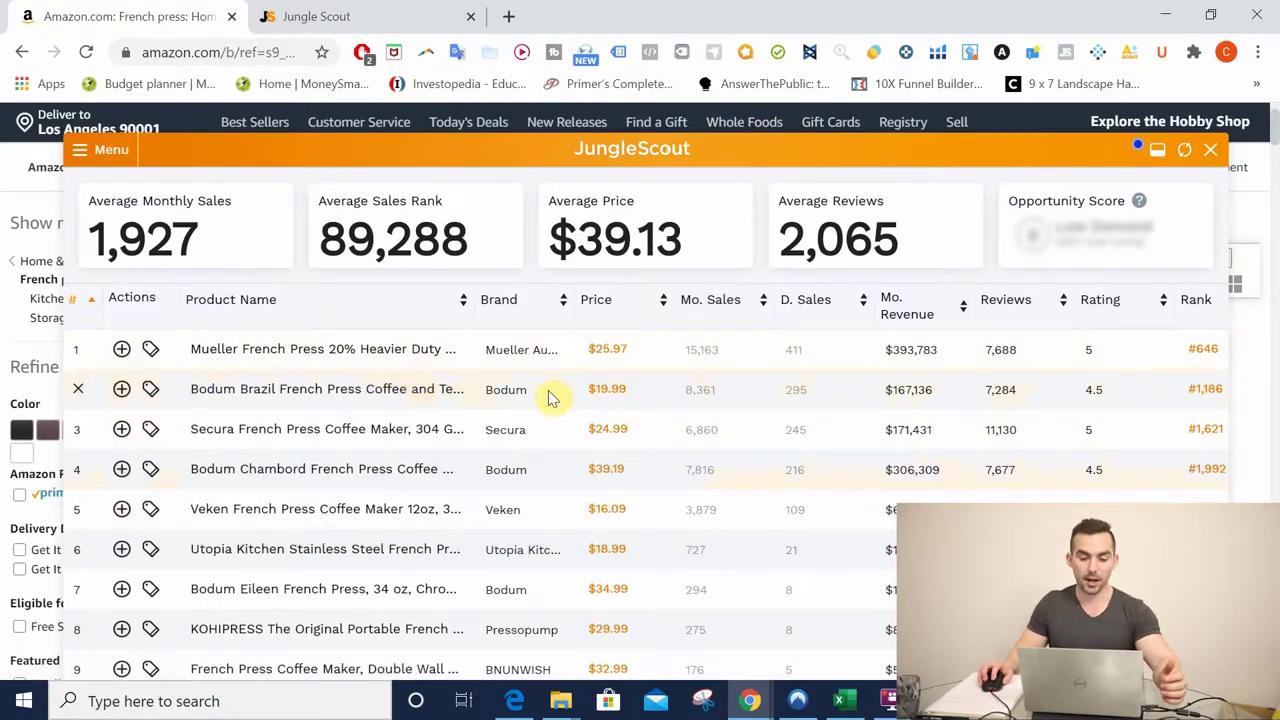
click(928, 316)
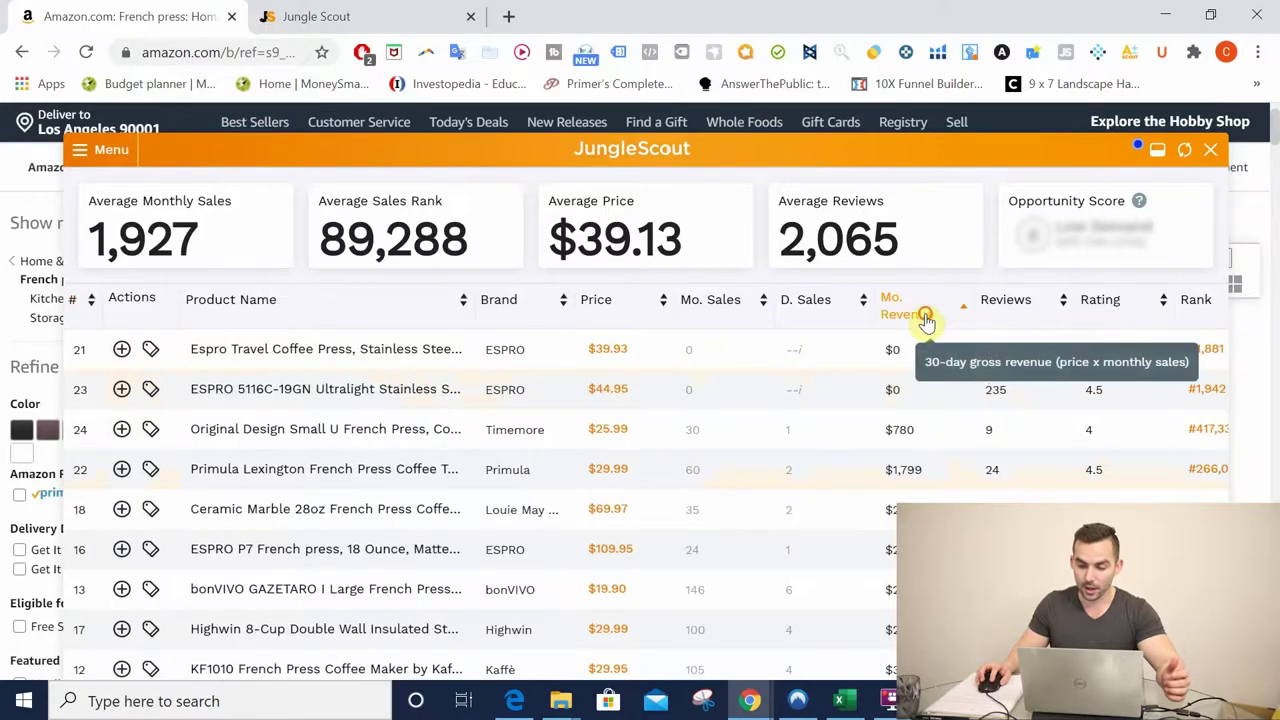
Step: Reverse the Mo. Revenue sort to highest first and review the list, led by Mueller at $393,783
click(926, 318)
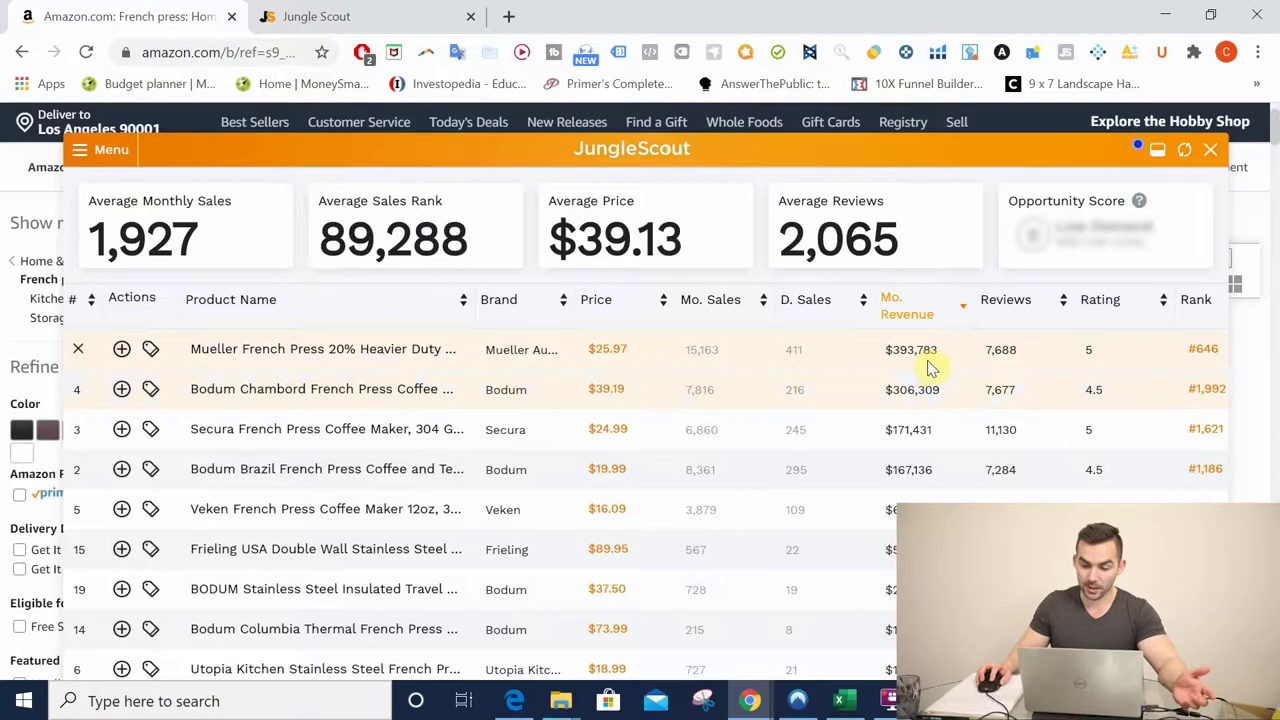
scroll(924, 390, down, 2)
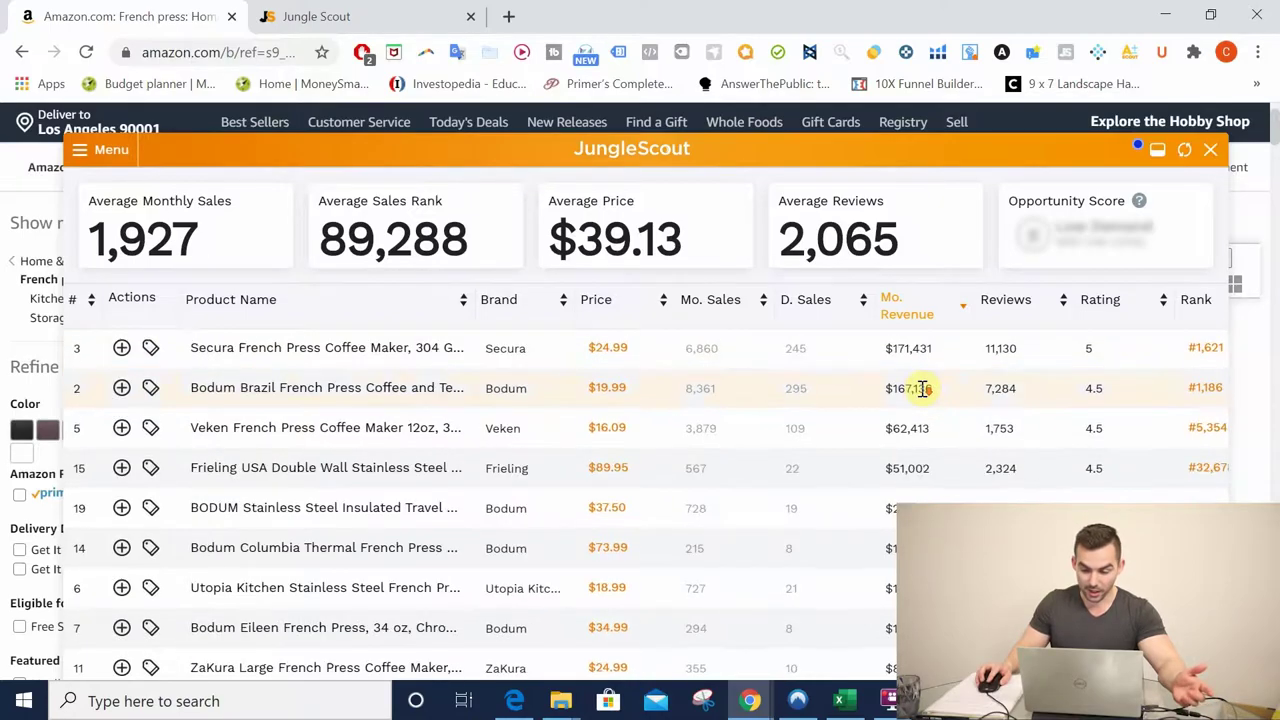
scroll(924, 398, down, 4)
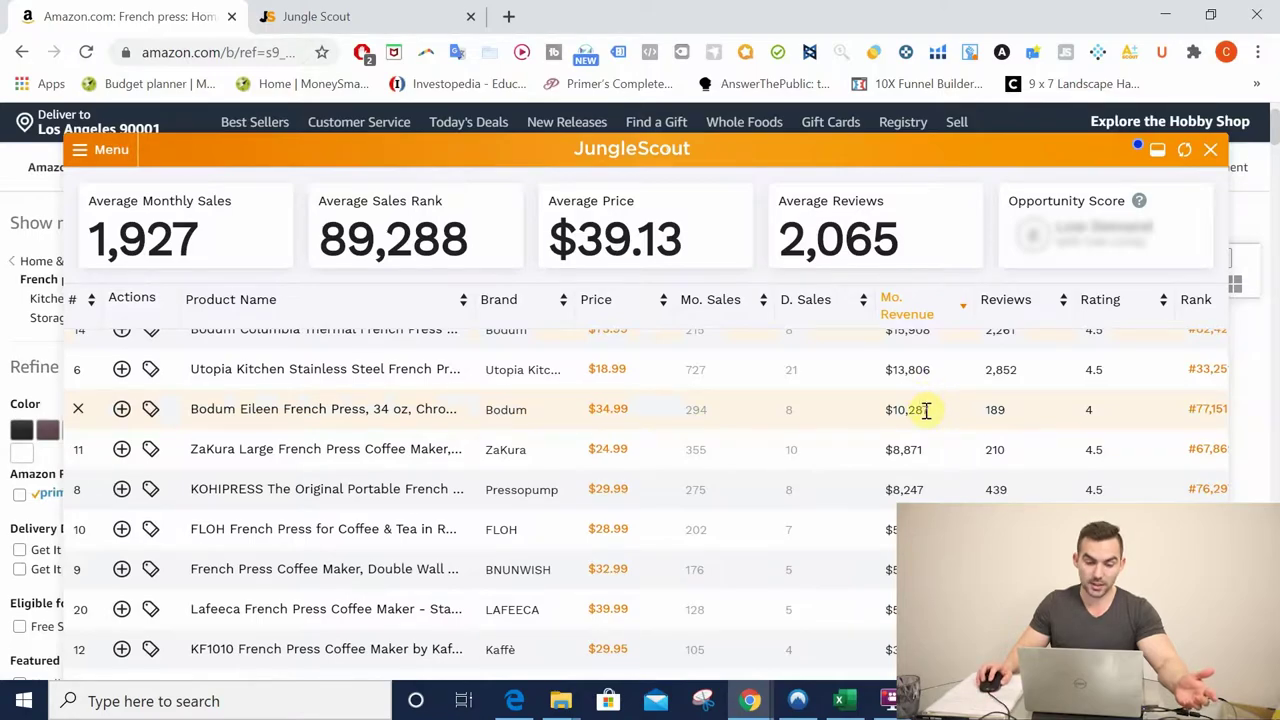
scroll(926, 409, down, 2)
scroll(914, 429, up, 2)
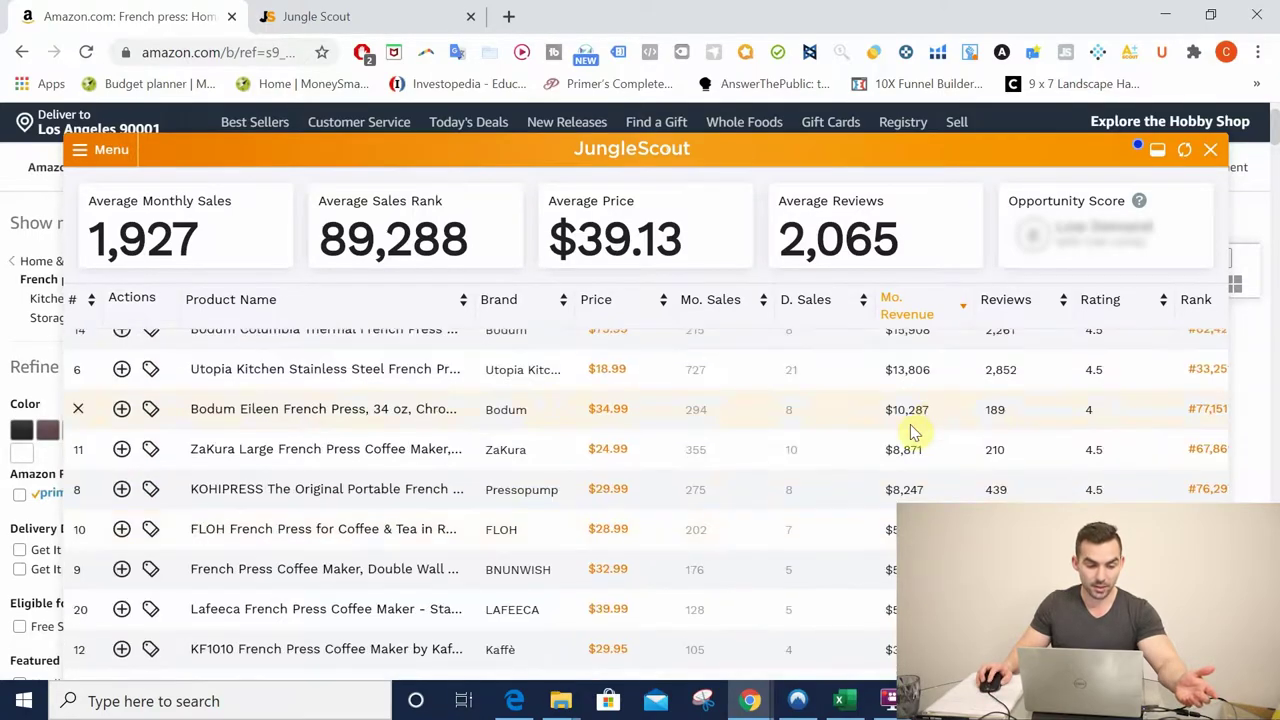
scroll(864, 515, down, 3)
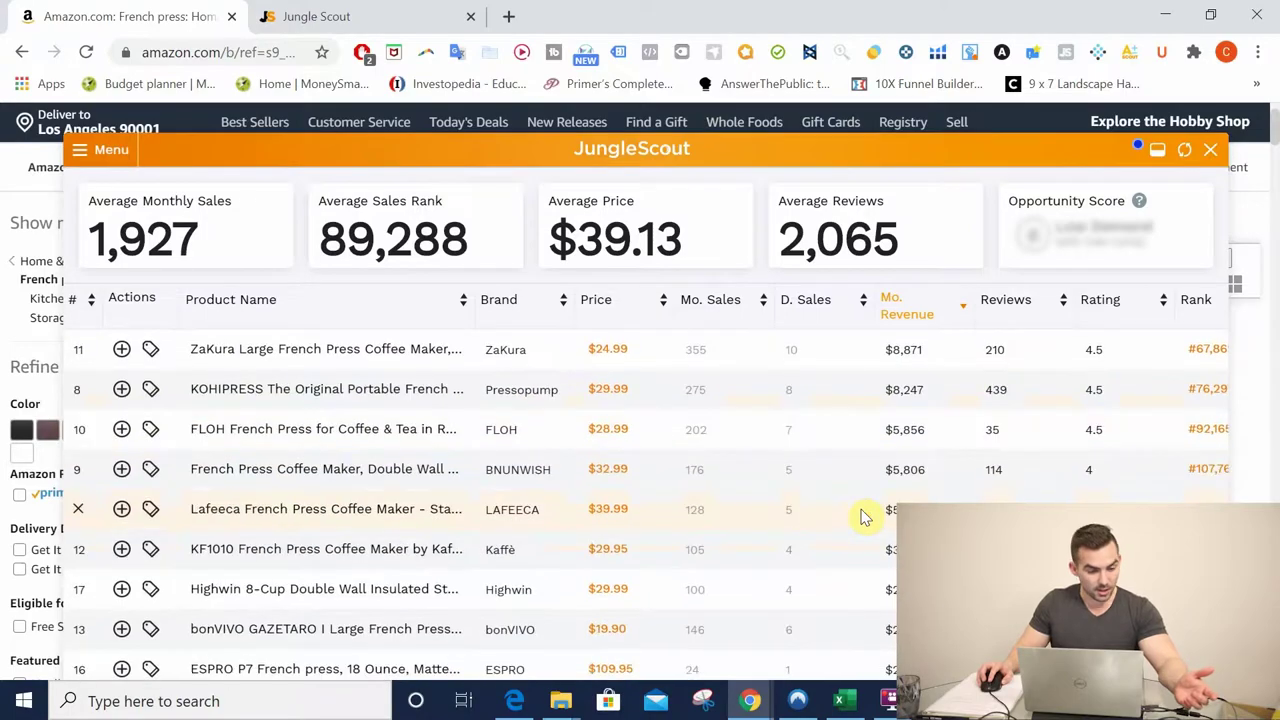
scroll(866, 514, down, 3)
scroll(866, 514, up, 5)
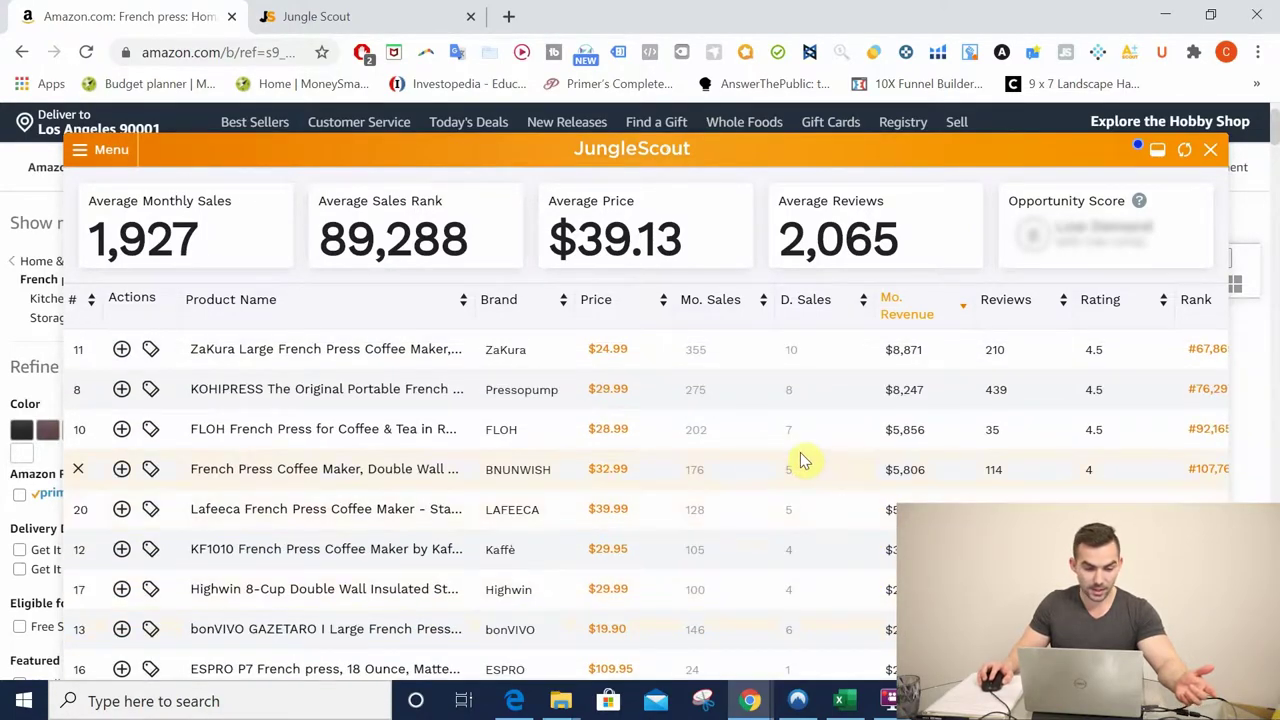
scroll(375, 484, up, 2)
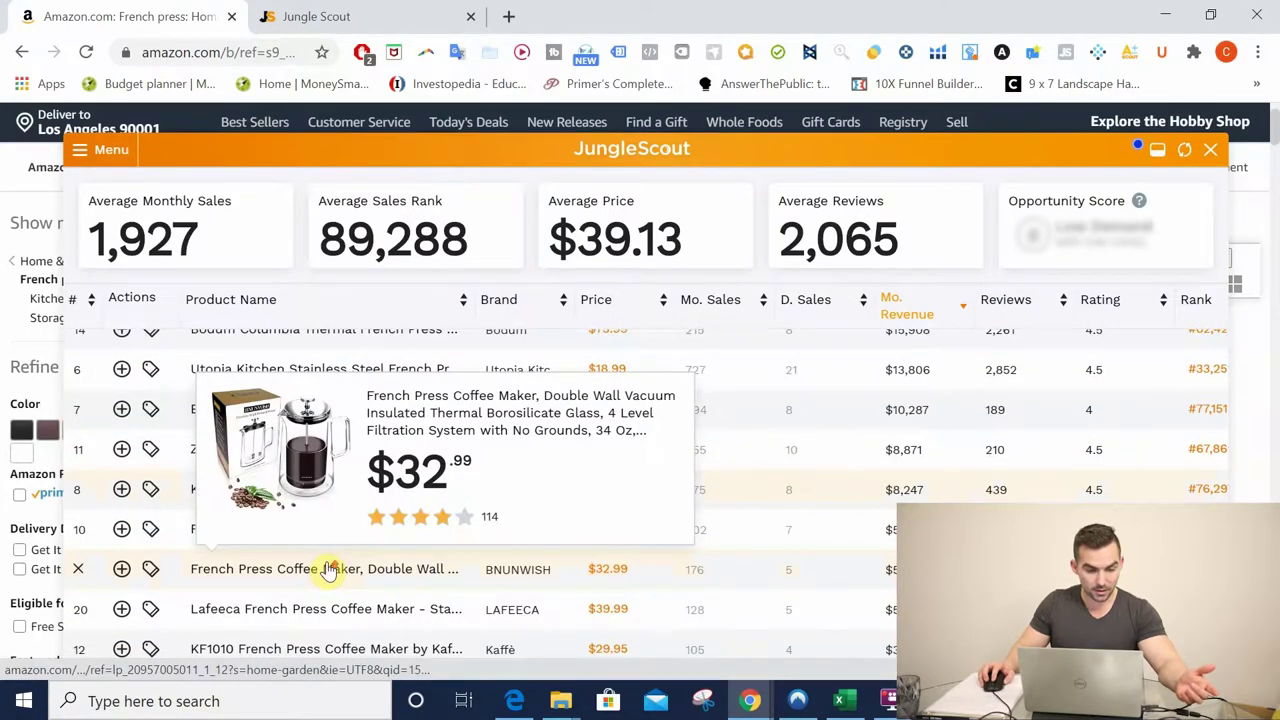
scroll(330, 570, up, 3)
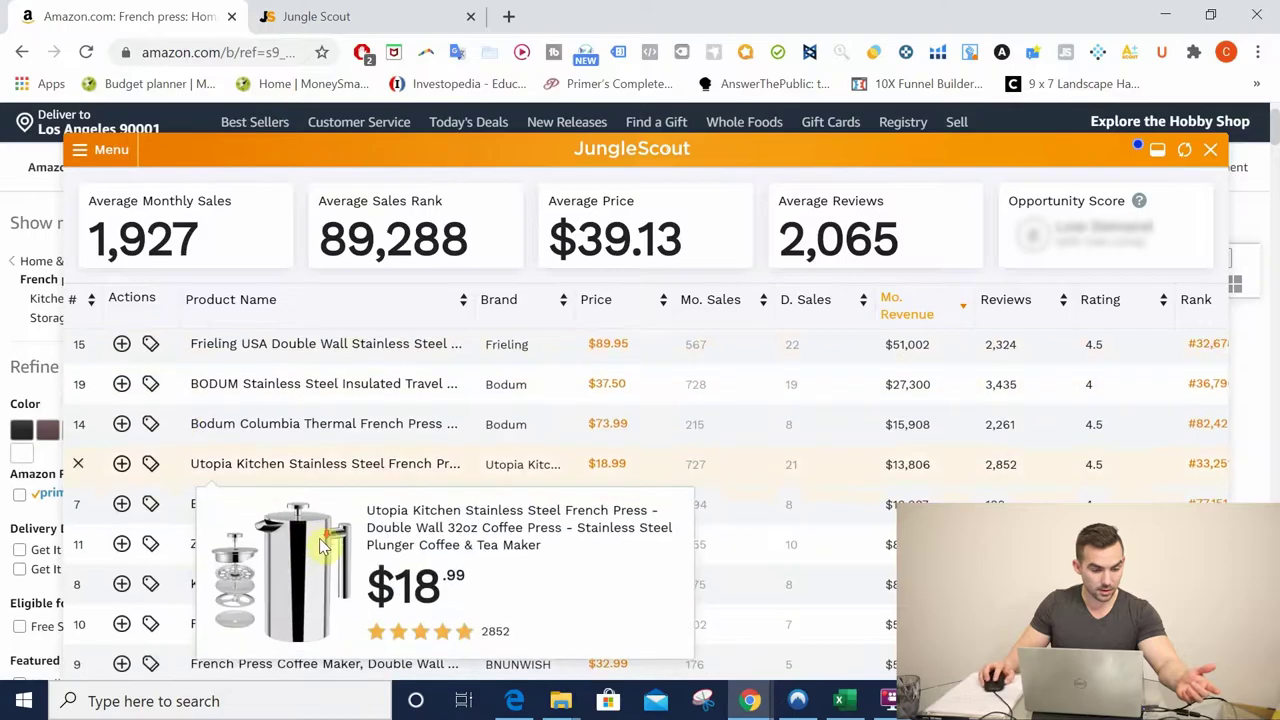
scroll(330, 528, down, 3)
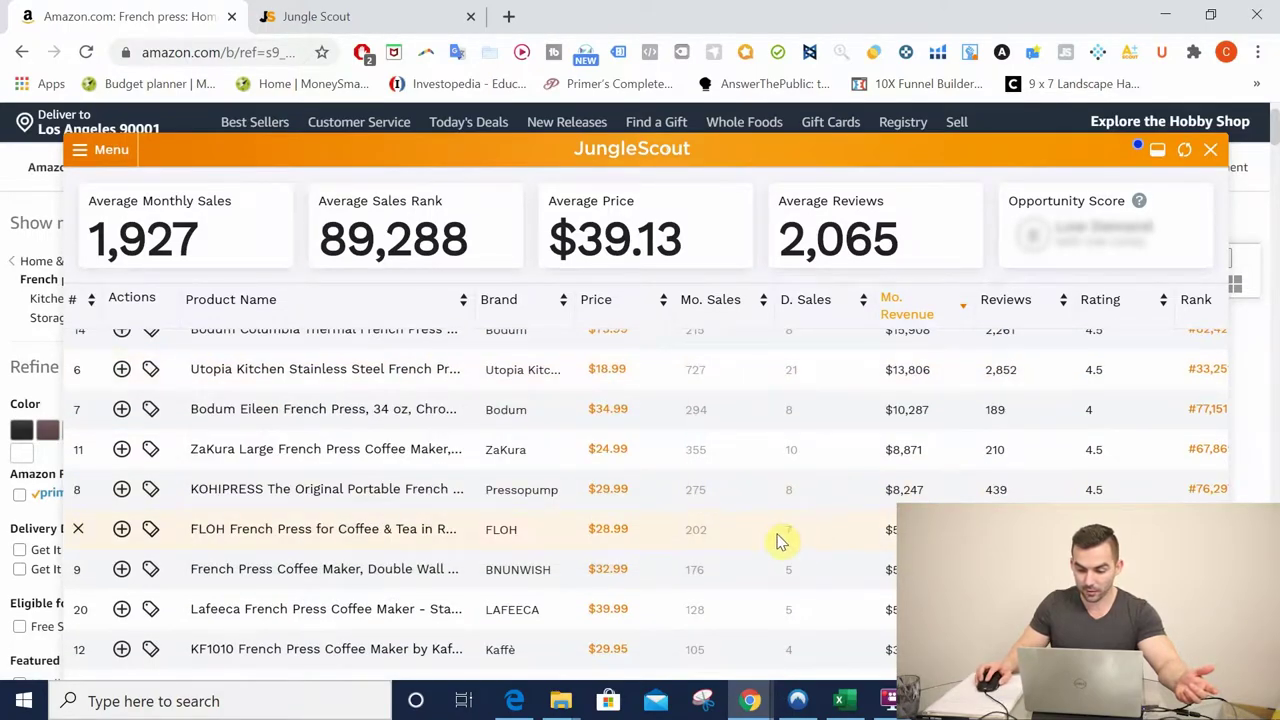
scroll(762, 540, down, 3)
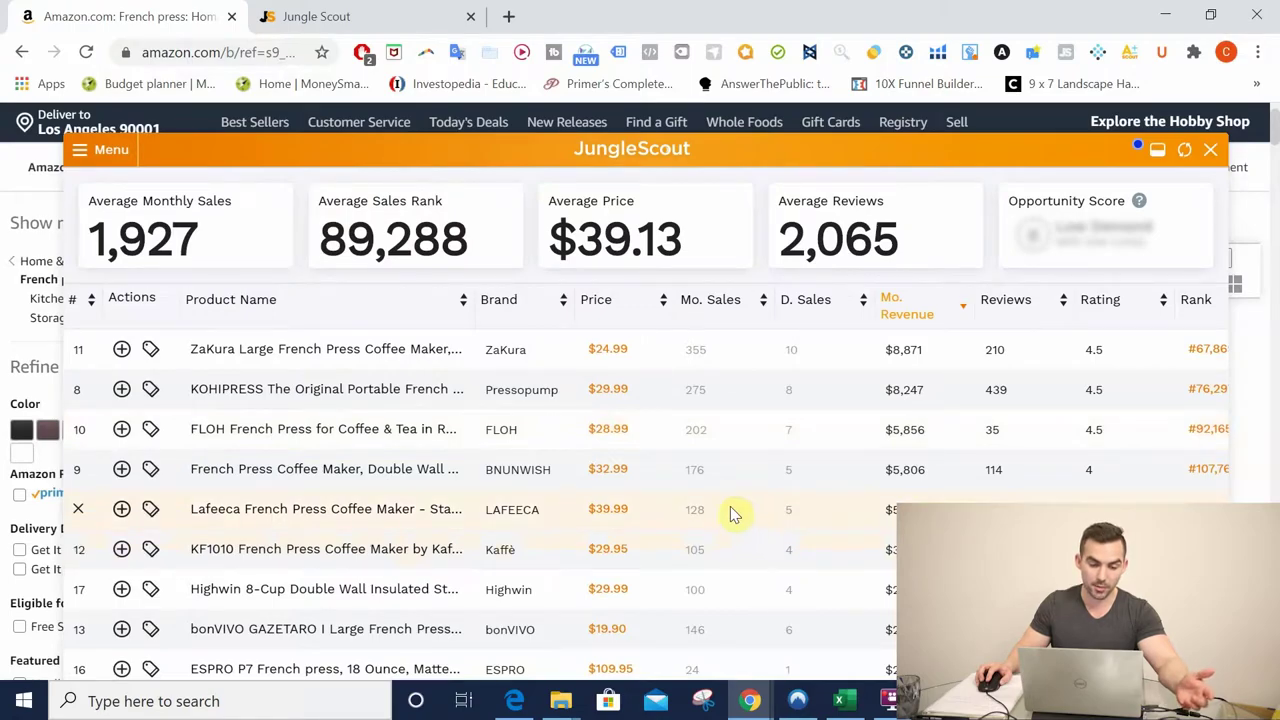
scroll(714, 511, down, 3)
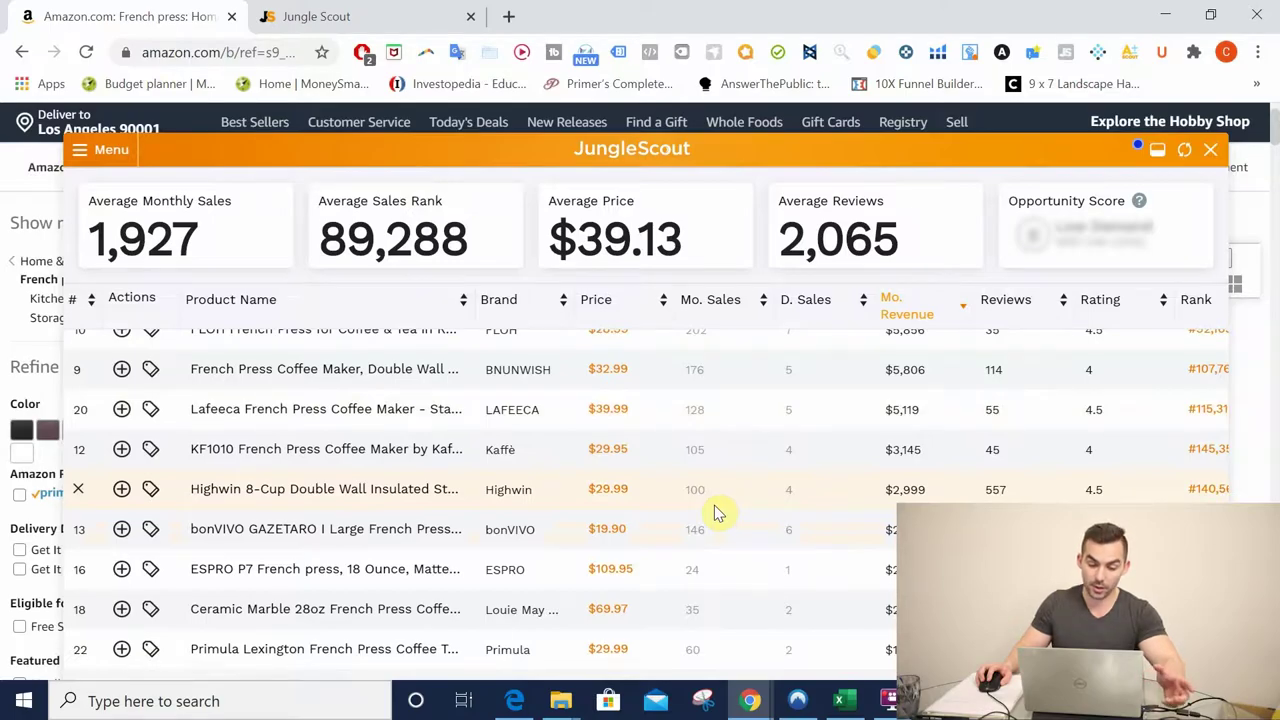
scroll(714, 513, up, 15)
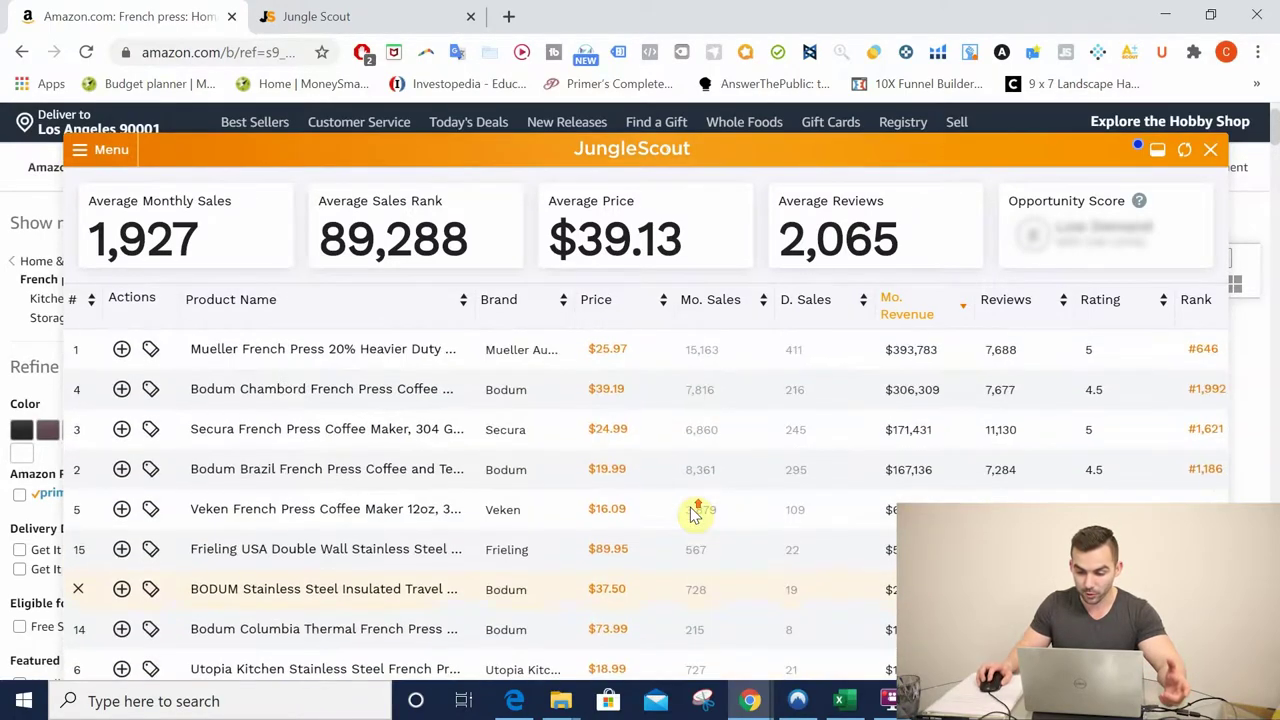
Step: Select Mueller's 411 daily sales figure in the revenue-ranked French press list
double_click(795, 351)
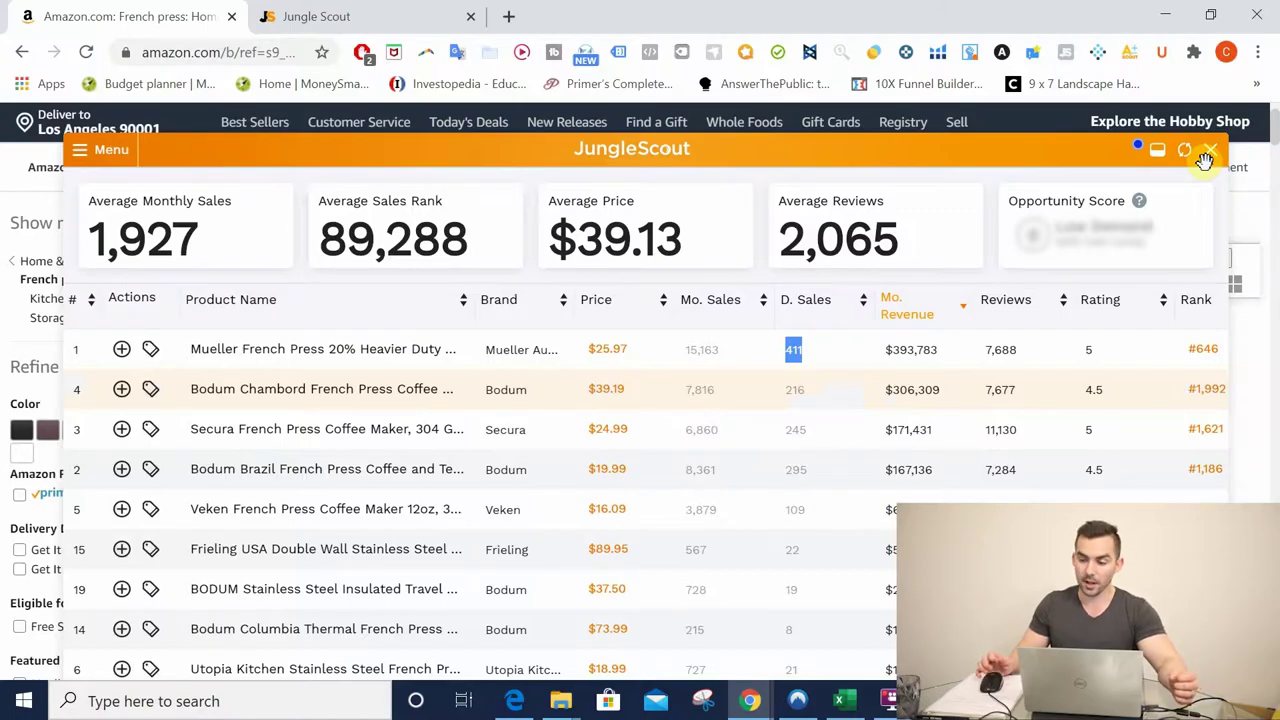
mouse_move(1195, 252)
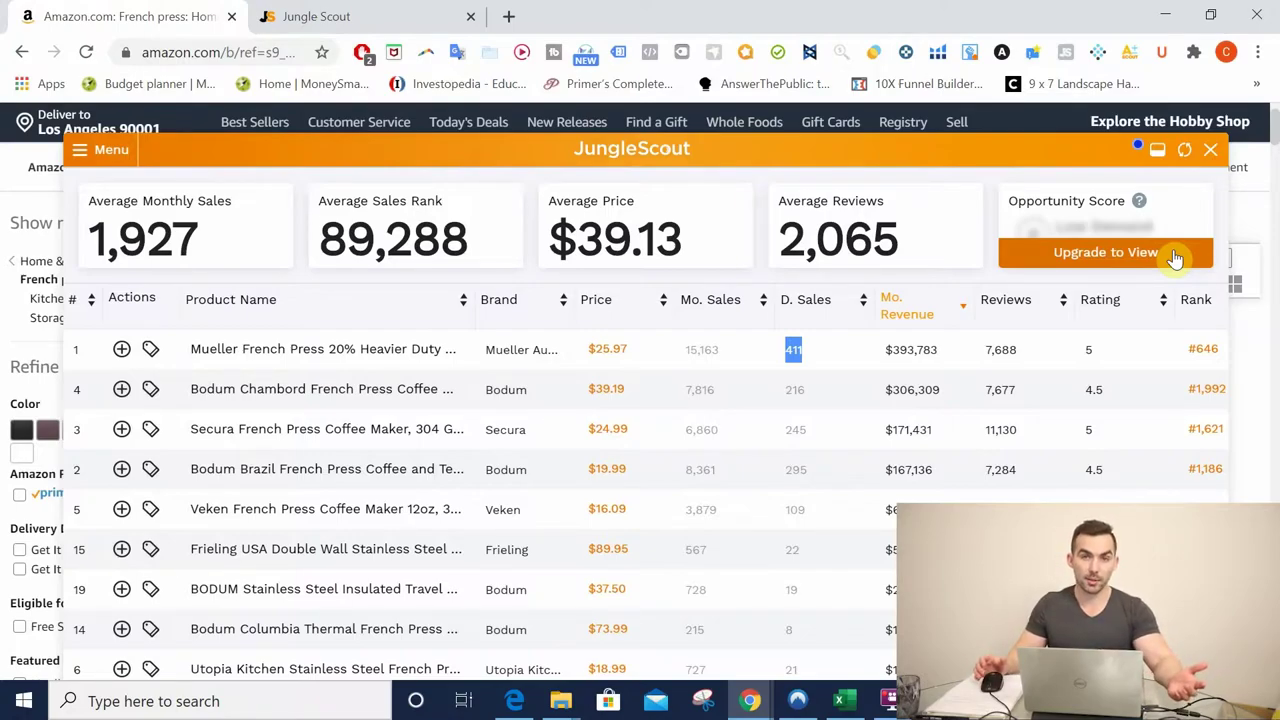
Step: Return to the Jungle Scout web app and open Product Research > Product Database from the sidebar
click(410, 18)
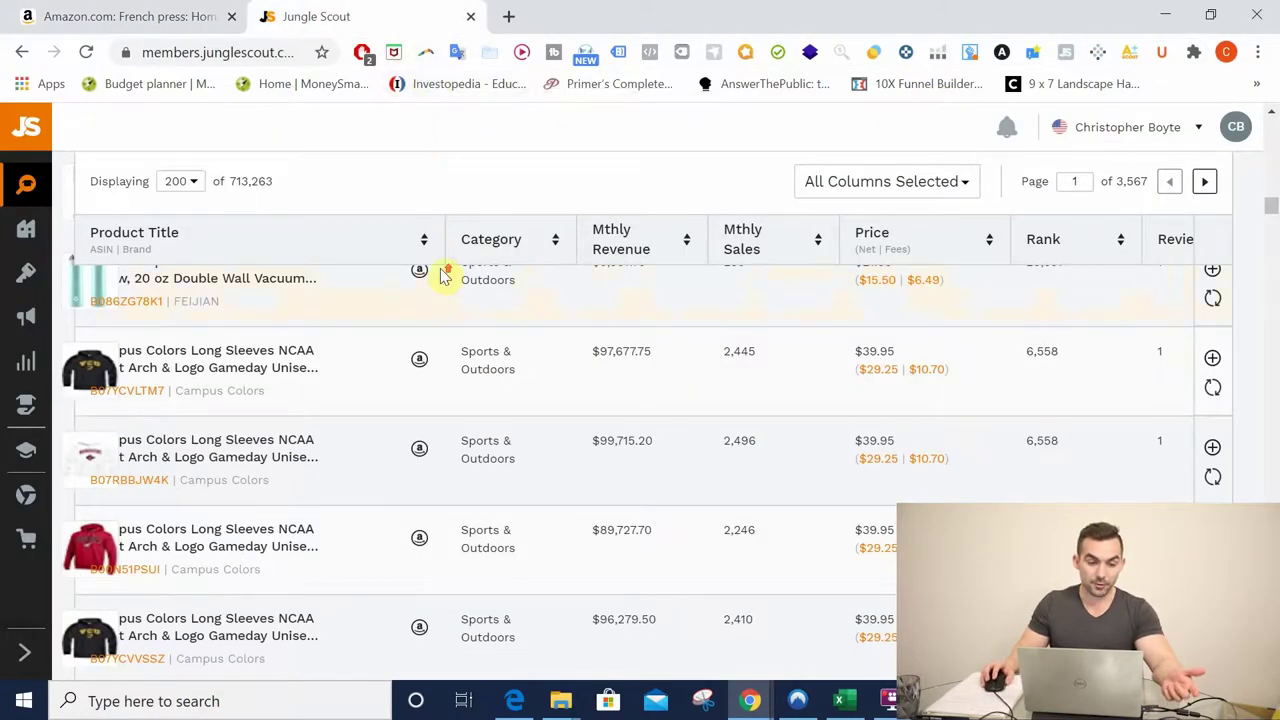
scroll(417, 293, up, 2)
scroll(400, 340, up, 1)
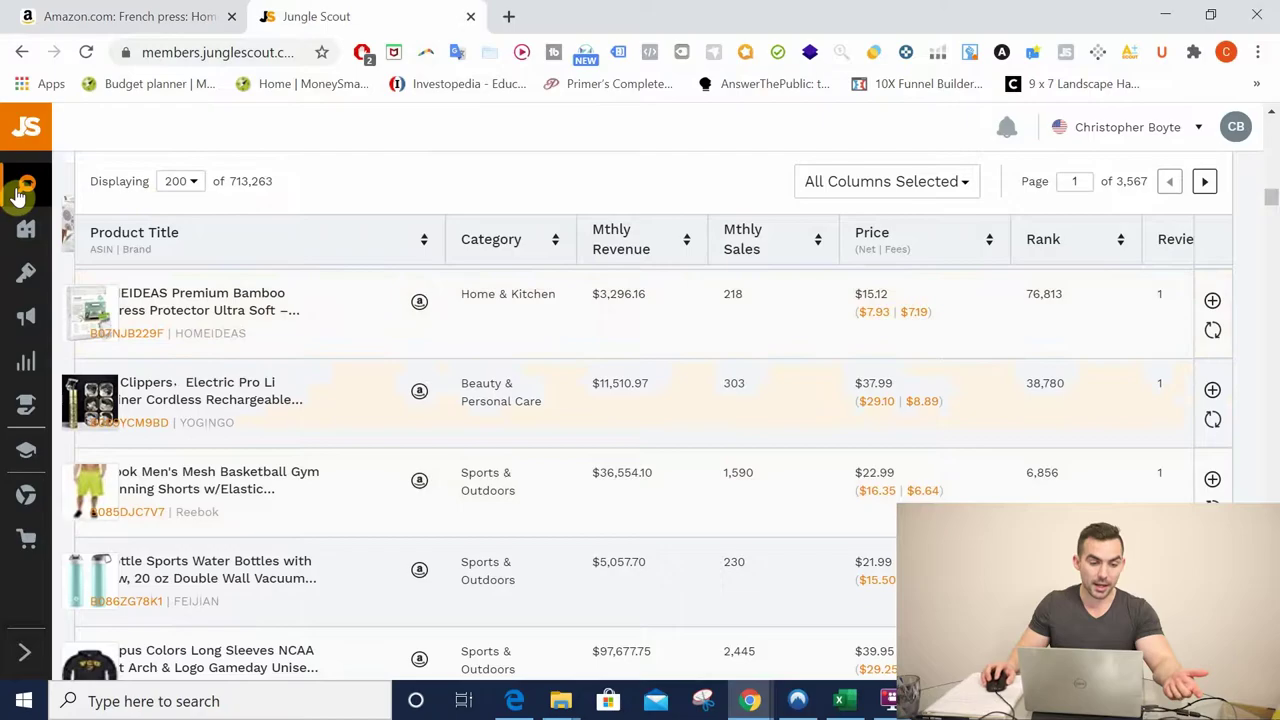
mouse_move(40, 195)
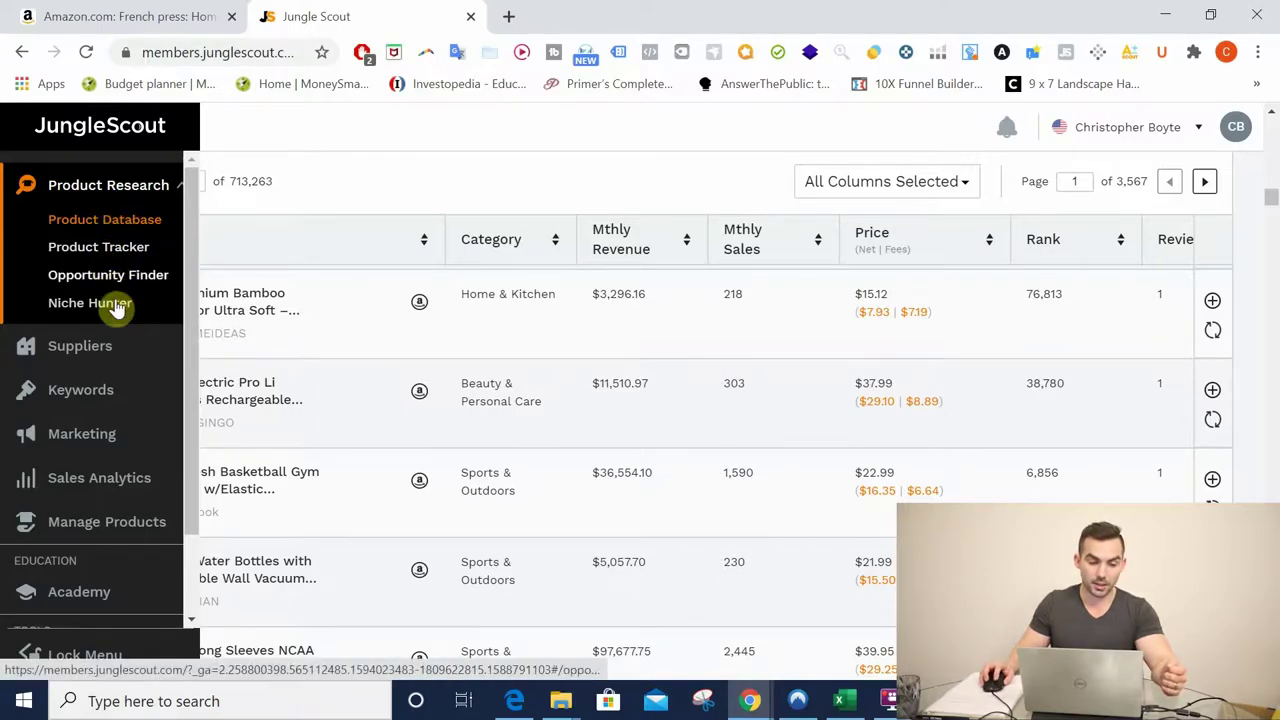
click(87, 356)
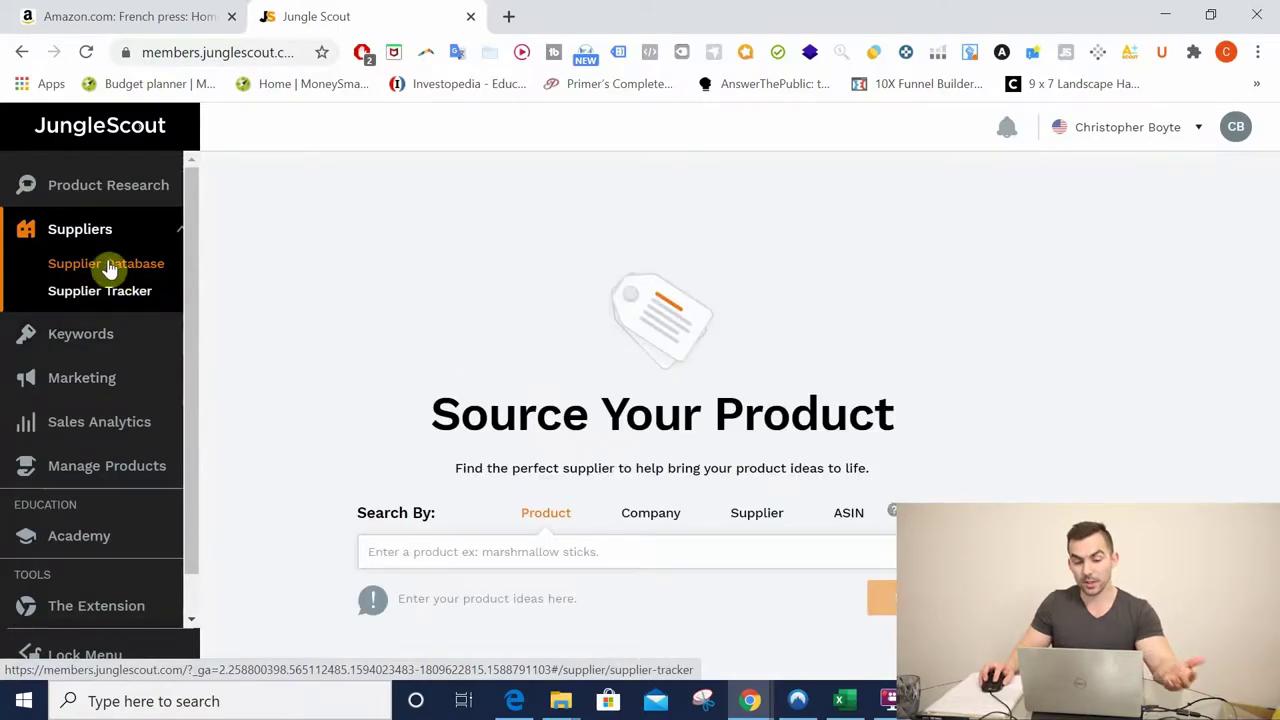
click(102, 190)
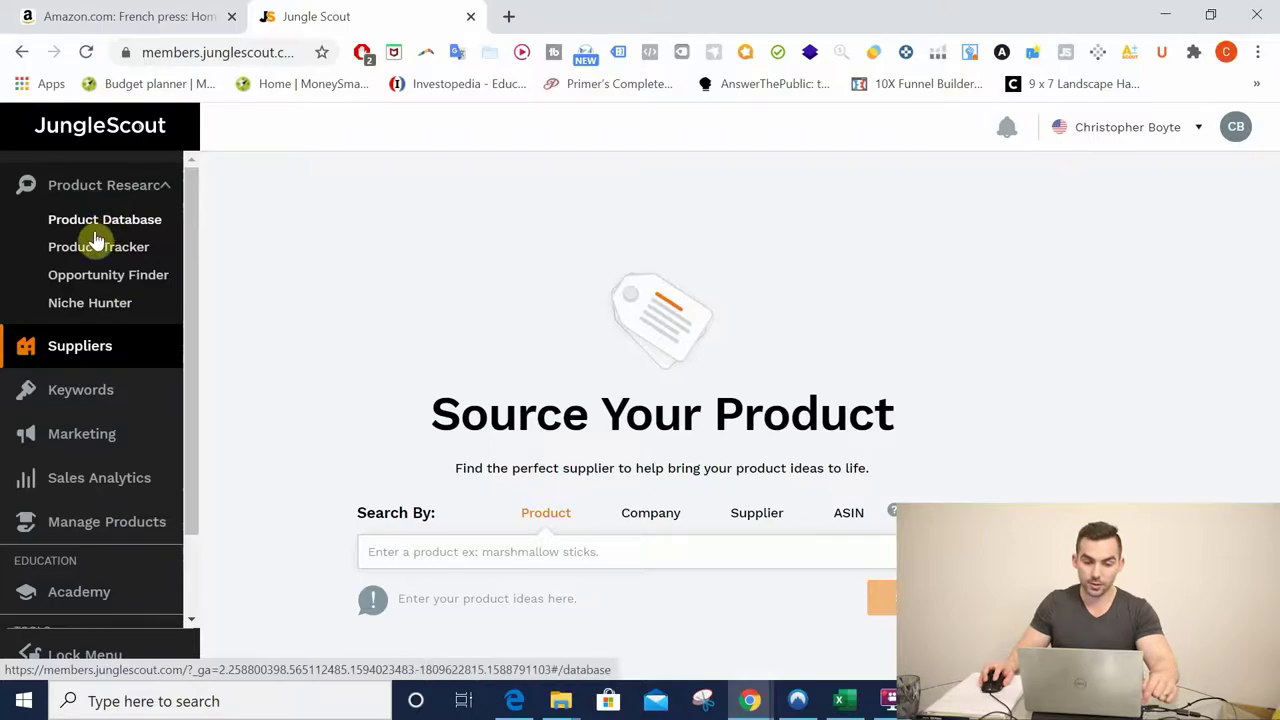
click(96, 232)
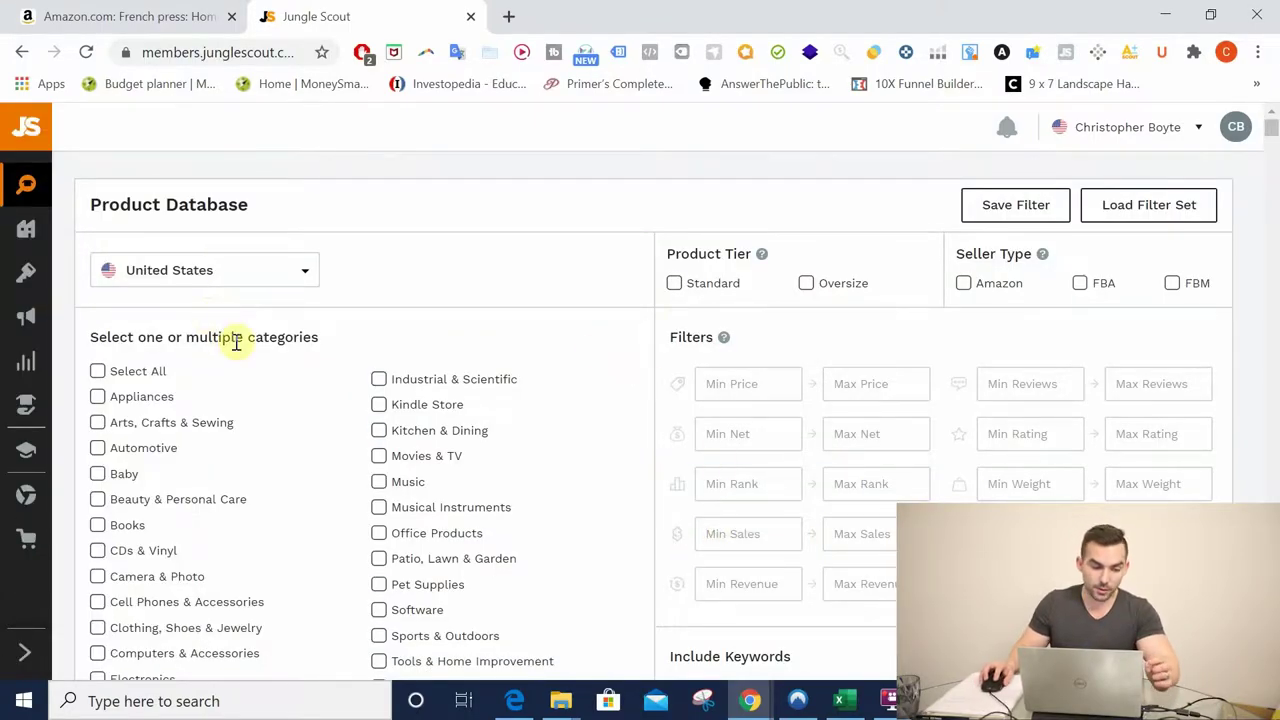
click(267, 278)
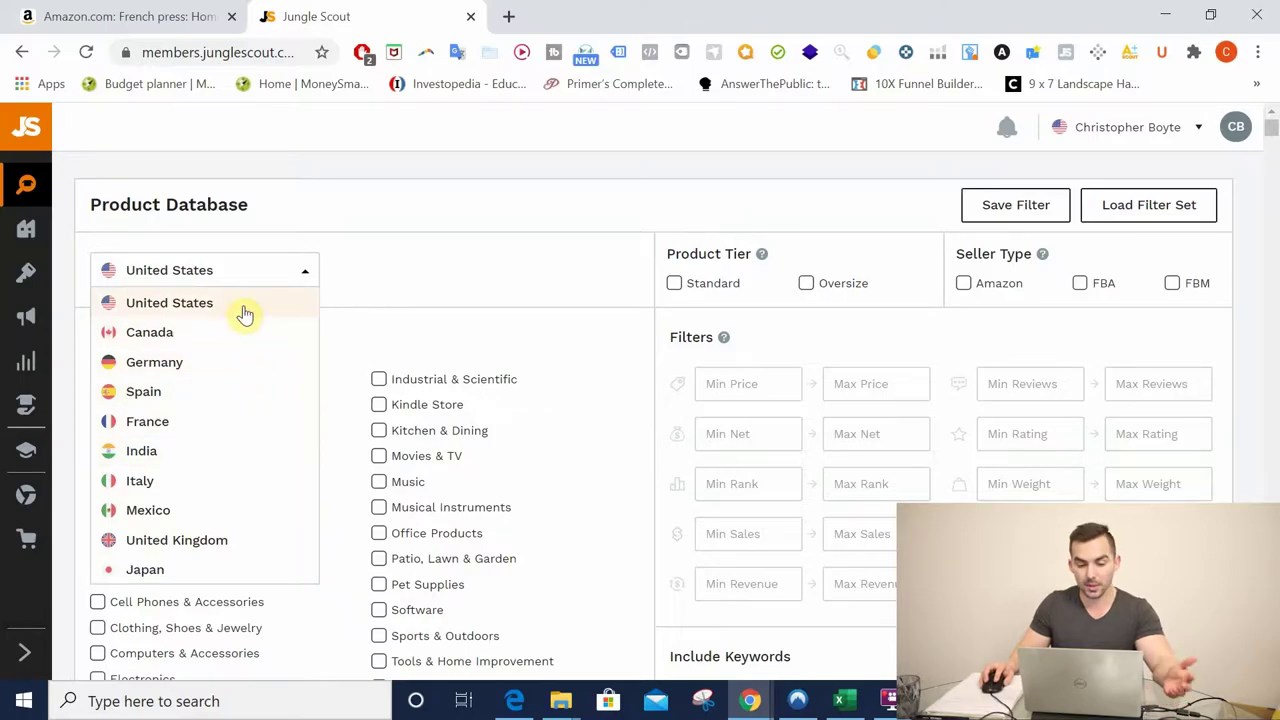
click(463, 289)
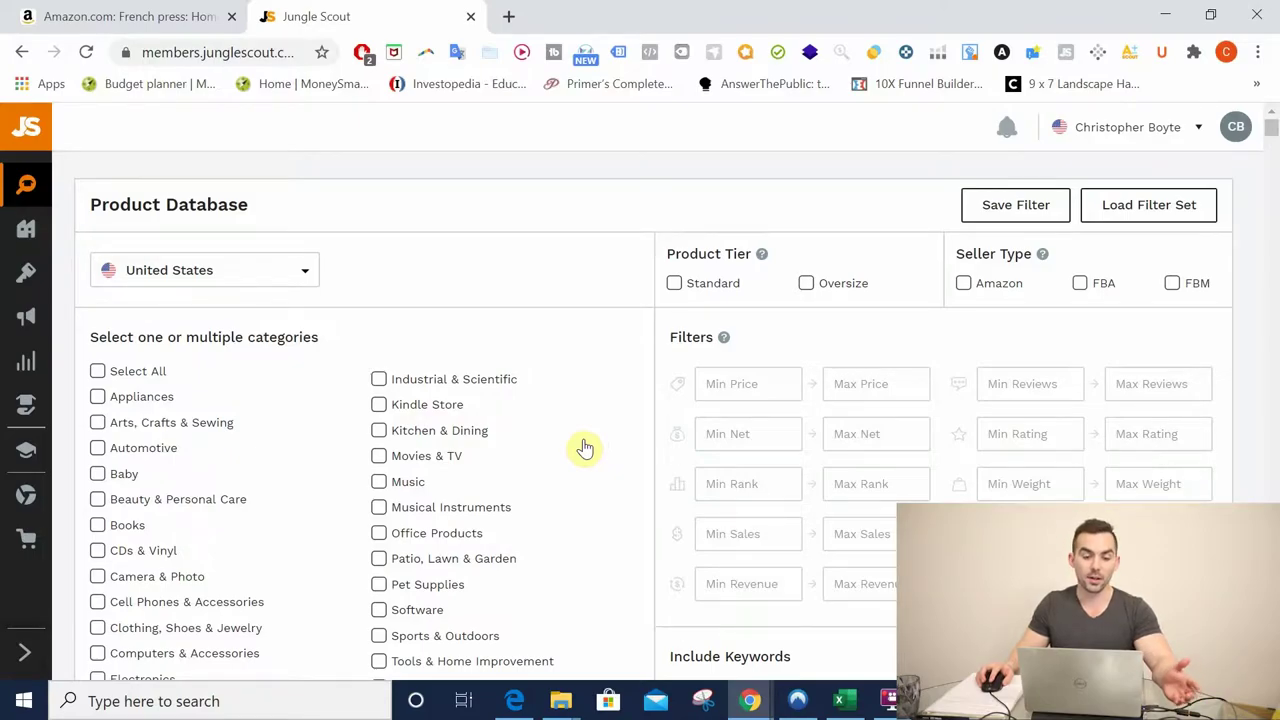
scroll(585, 448, down, 1)
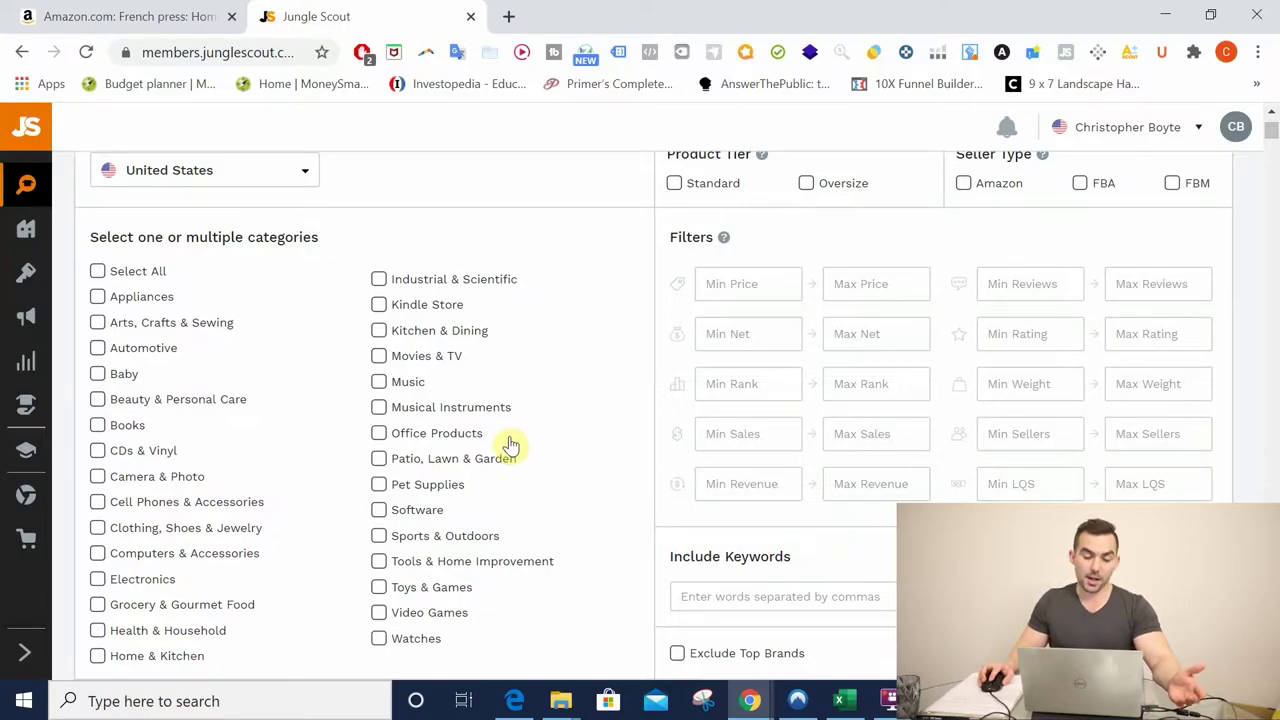
Step: Tick Baby, Arts Crafts & Sewing, Beauty & Personal Care, Health & Household, Home & Kitchen, Kitchen & Dining
scroll(510, 445, down, 1)
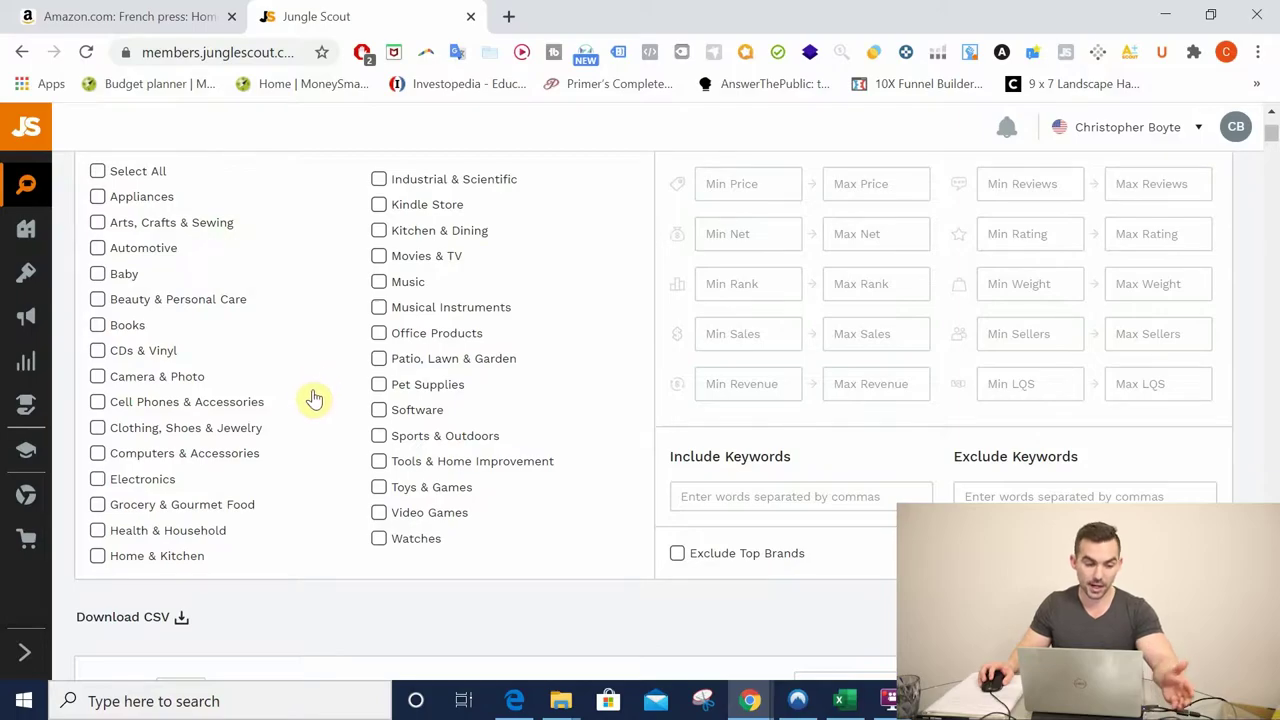
scroll(215, 385, up, 1)
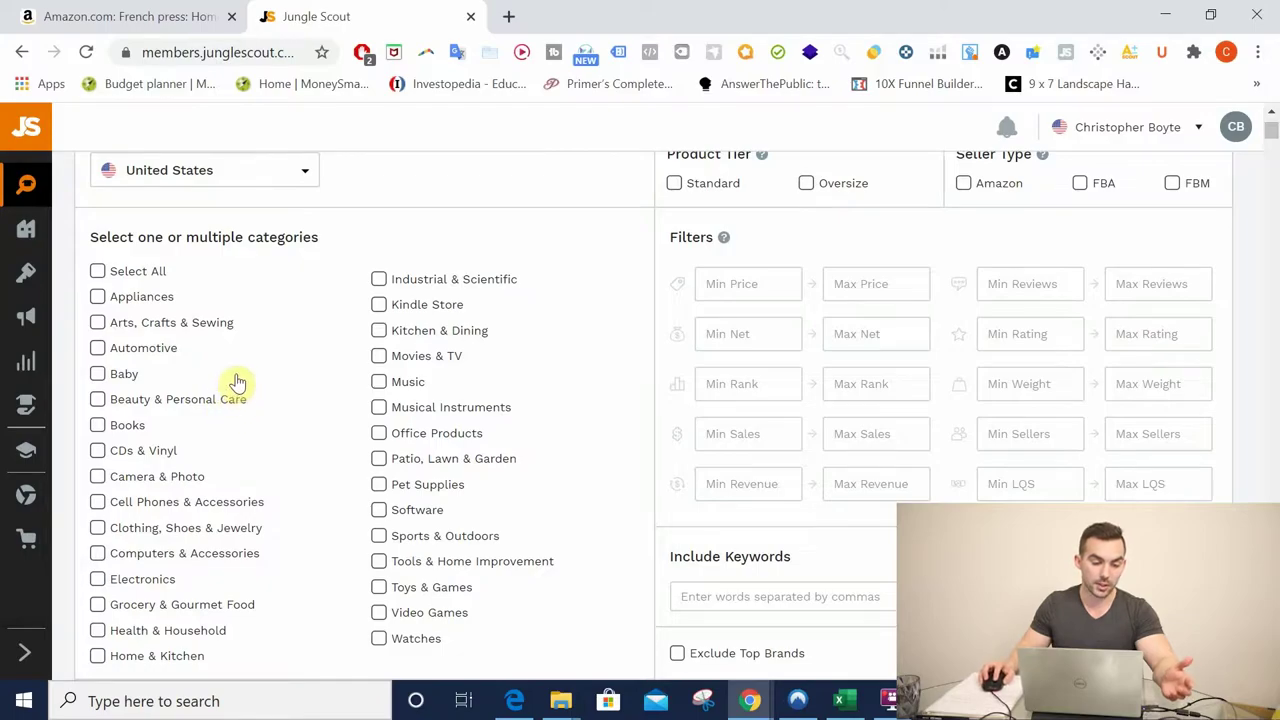
click(98, 374)
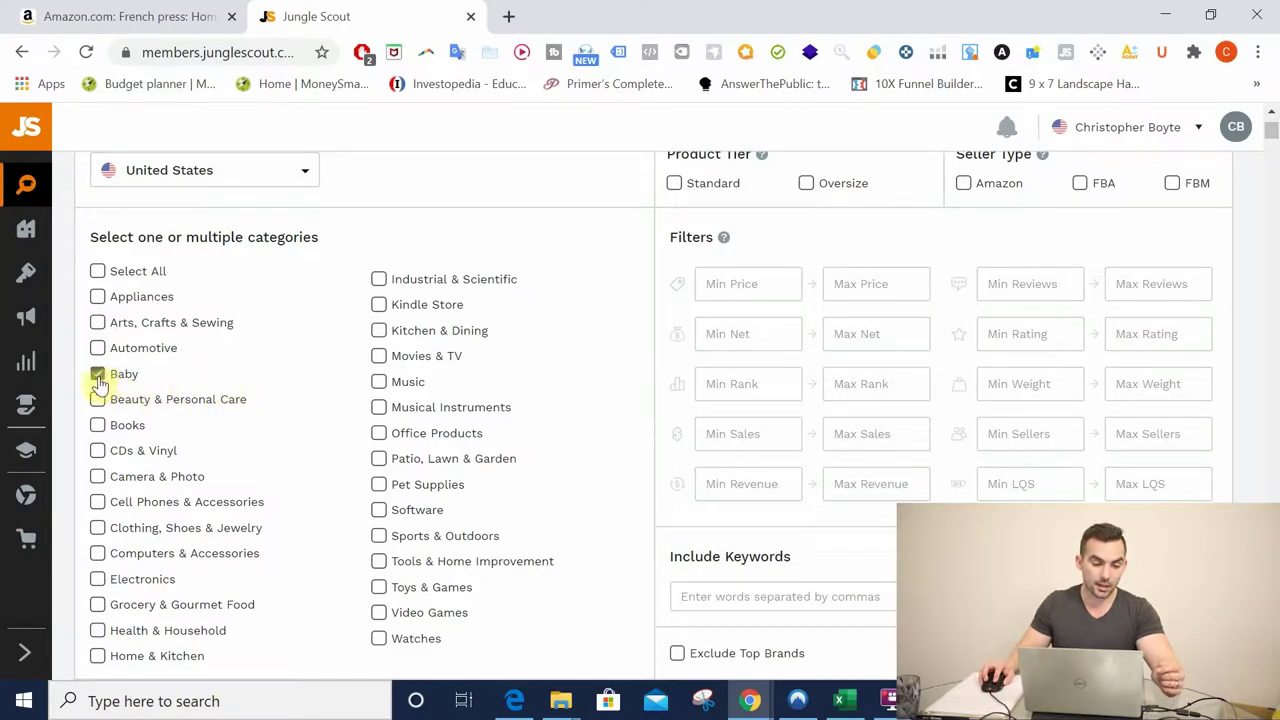
click(97, 323)
scroll(238, 462, down, 1)
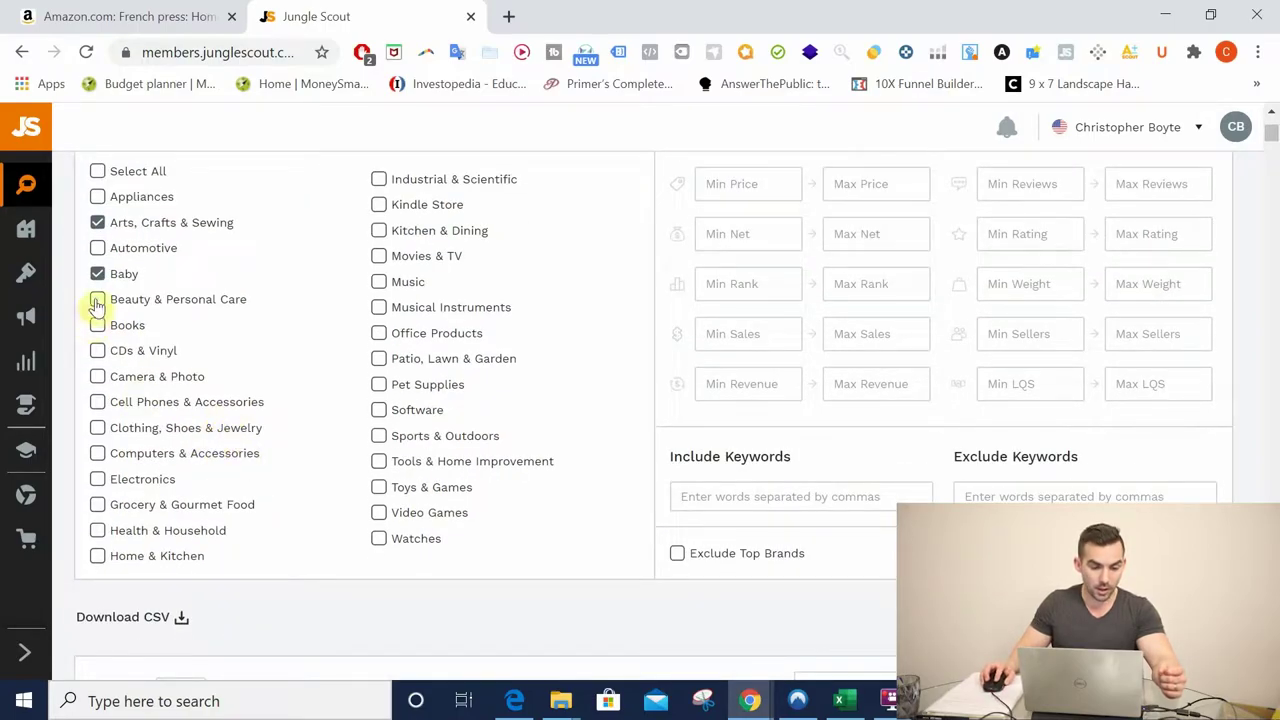
click(97, 301)
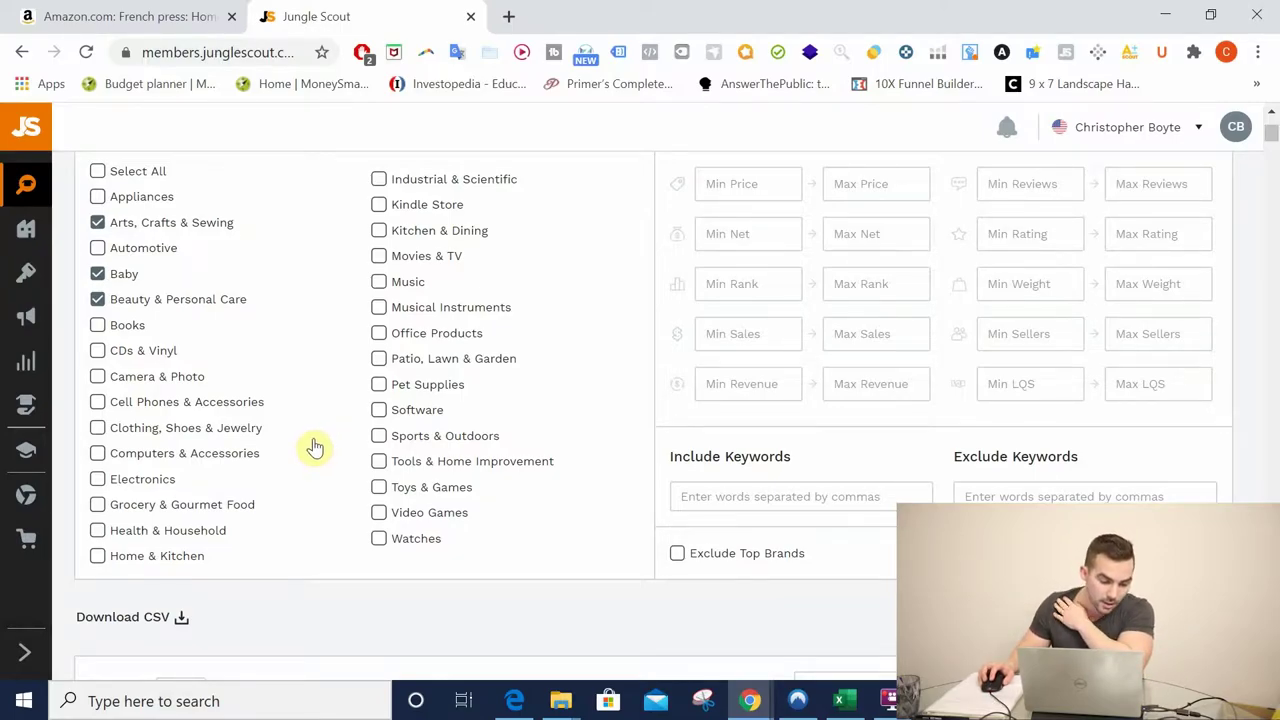
click(97, 531)
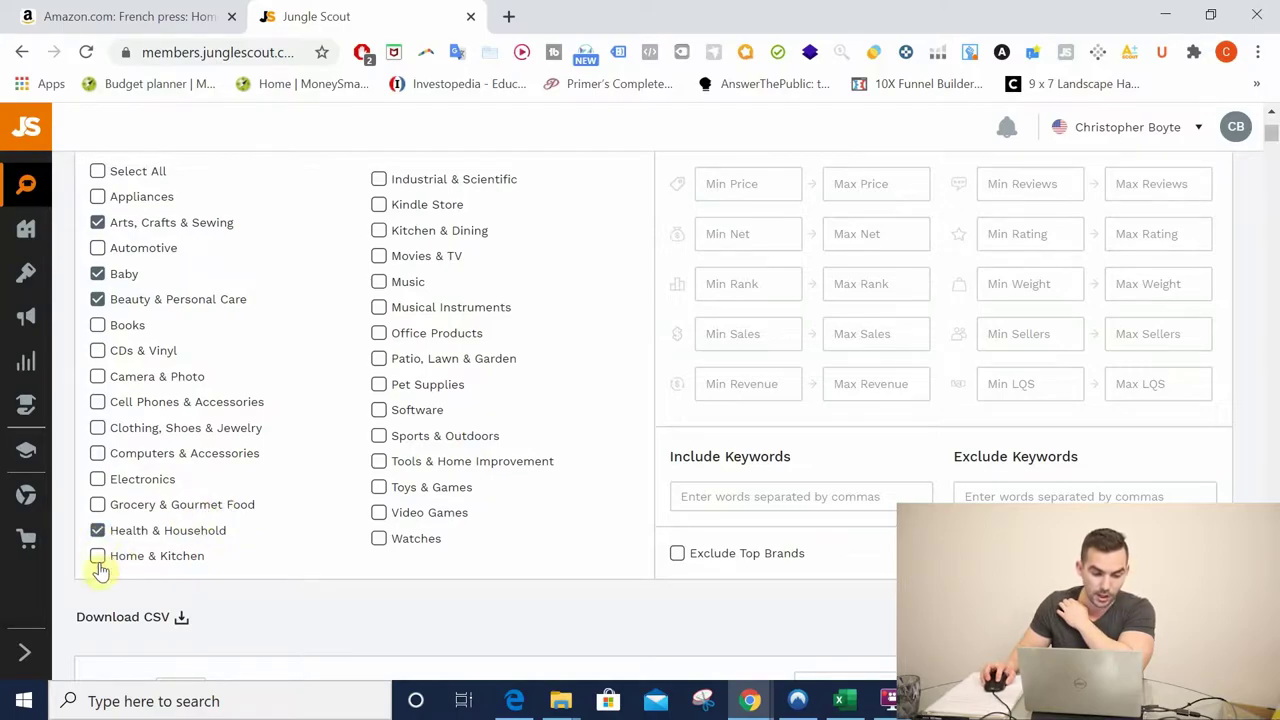
click(97, 557)
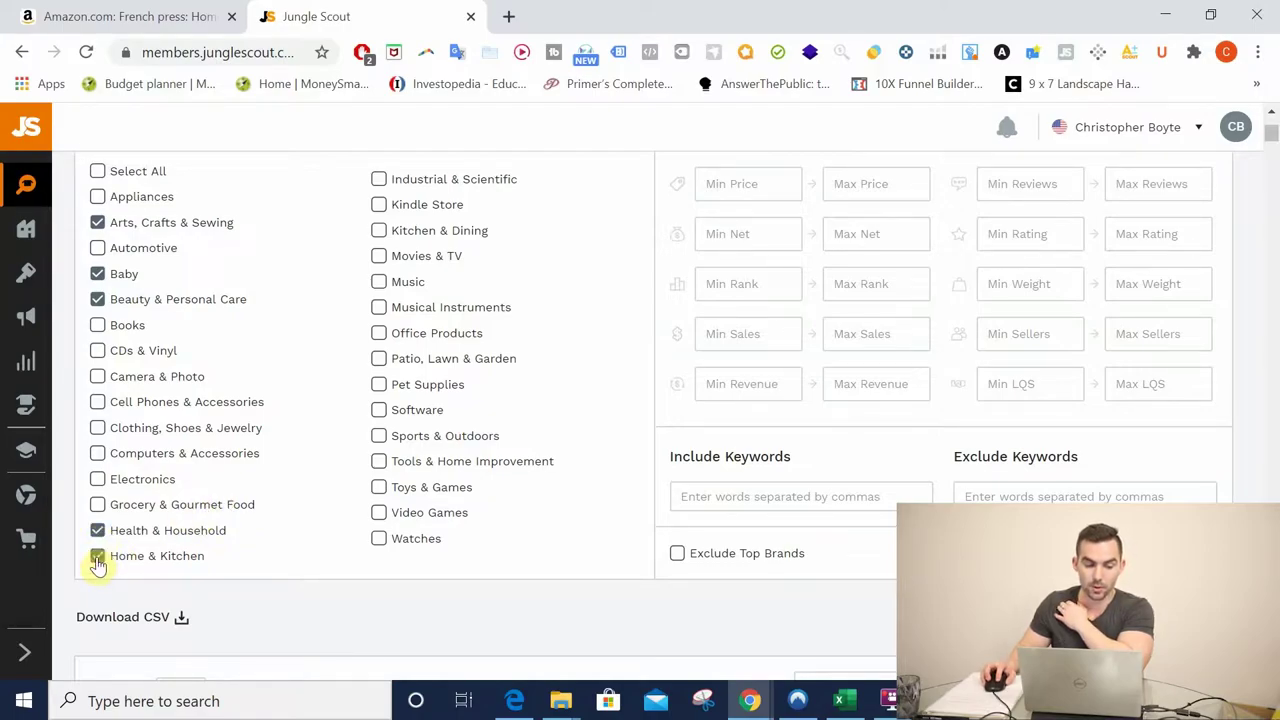
click(379, 231)
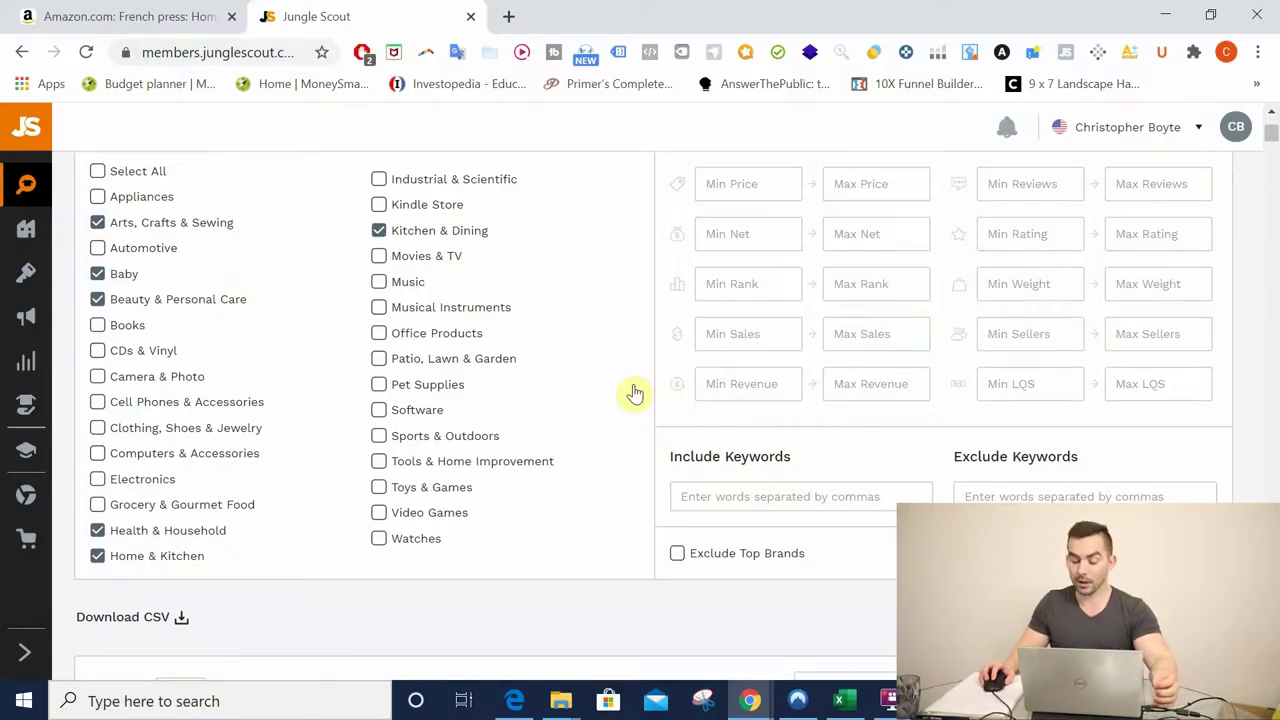
Step: Tick the Standard product tier, set the price range to 19–51, and restrict sellers to FBA
scroll(657, 410, up, 1)
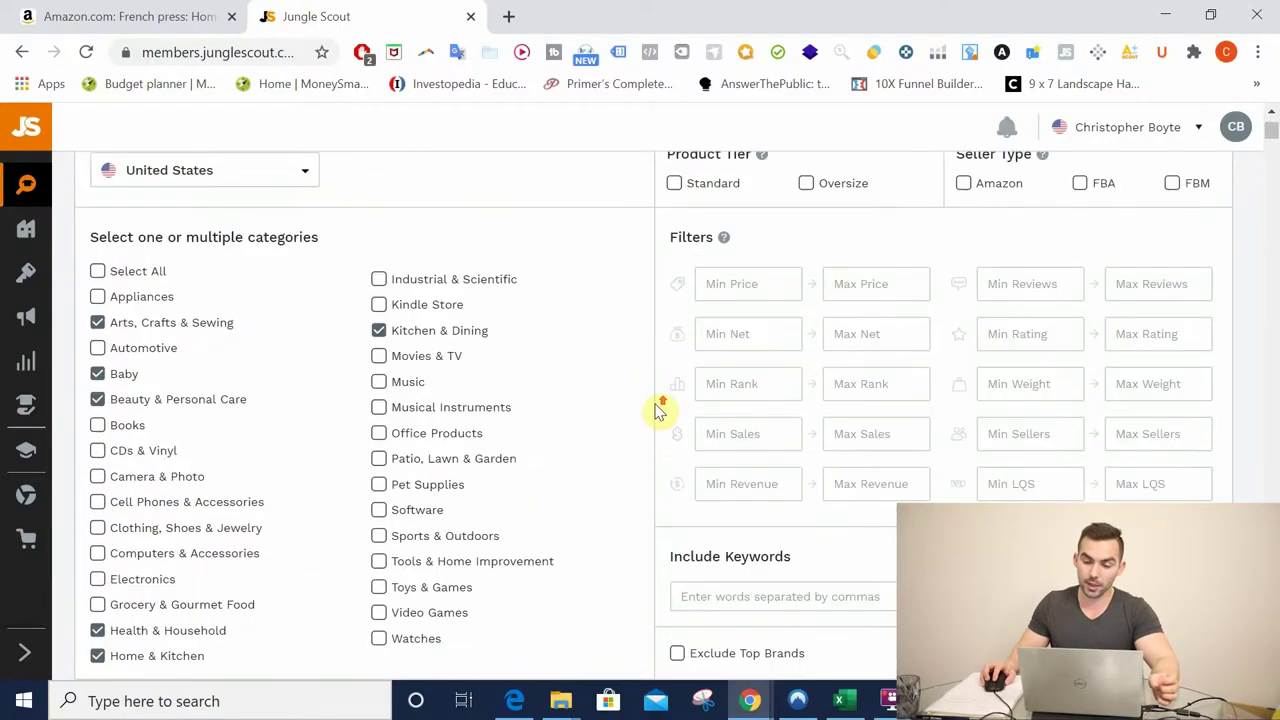
click(744, 287)
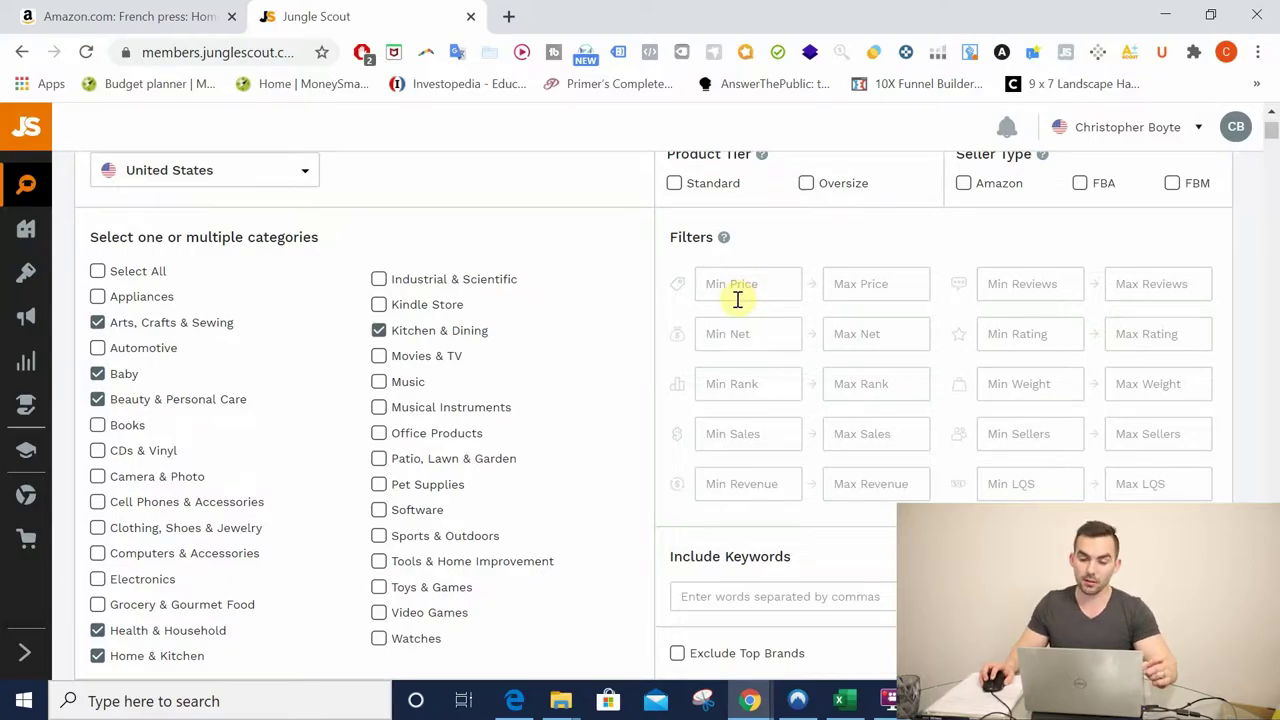
scroll(740, 315, up, 1)
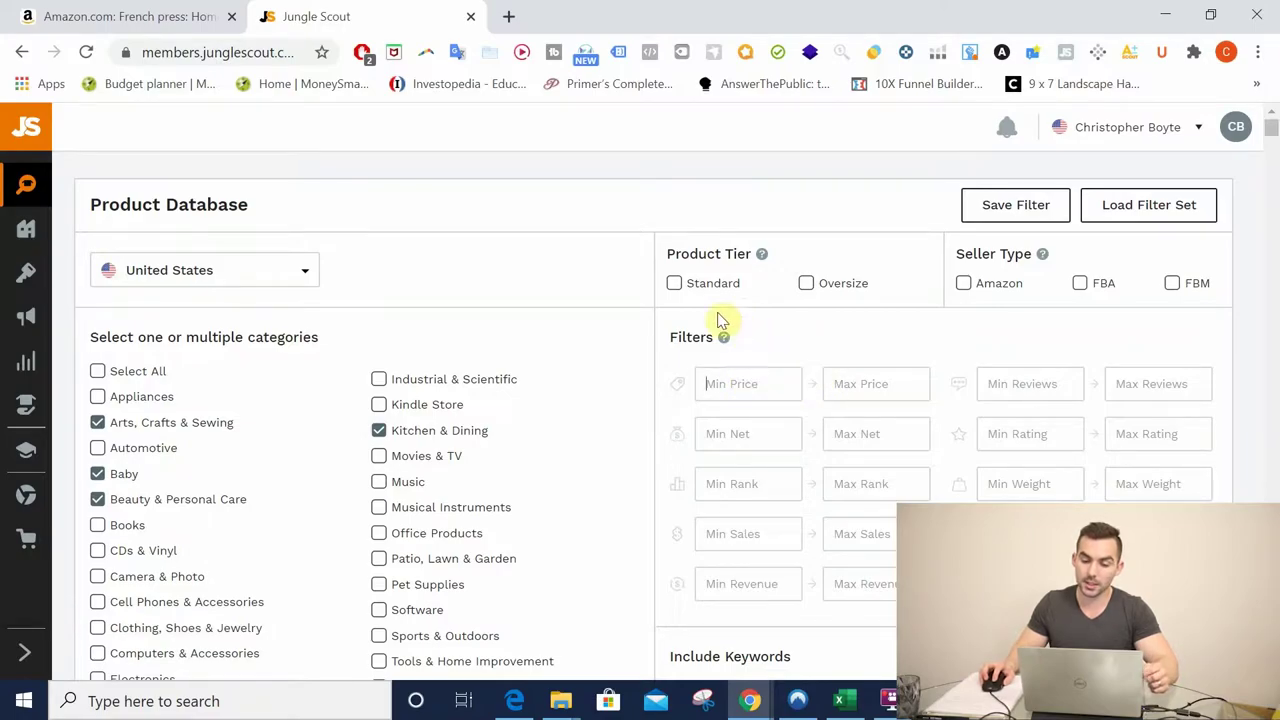
click(676, 285)
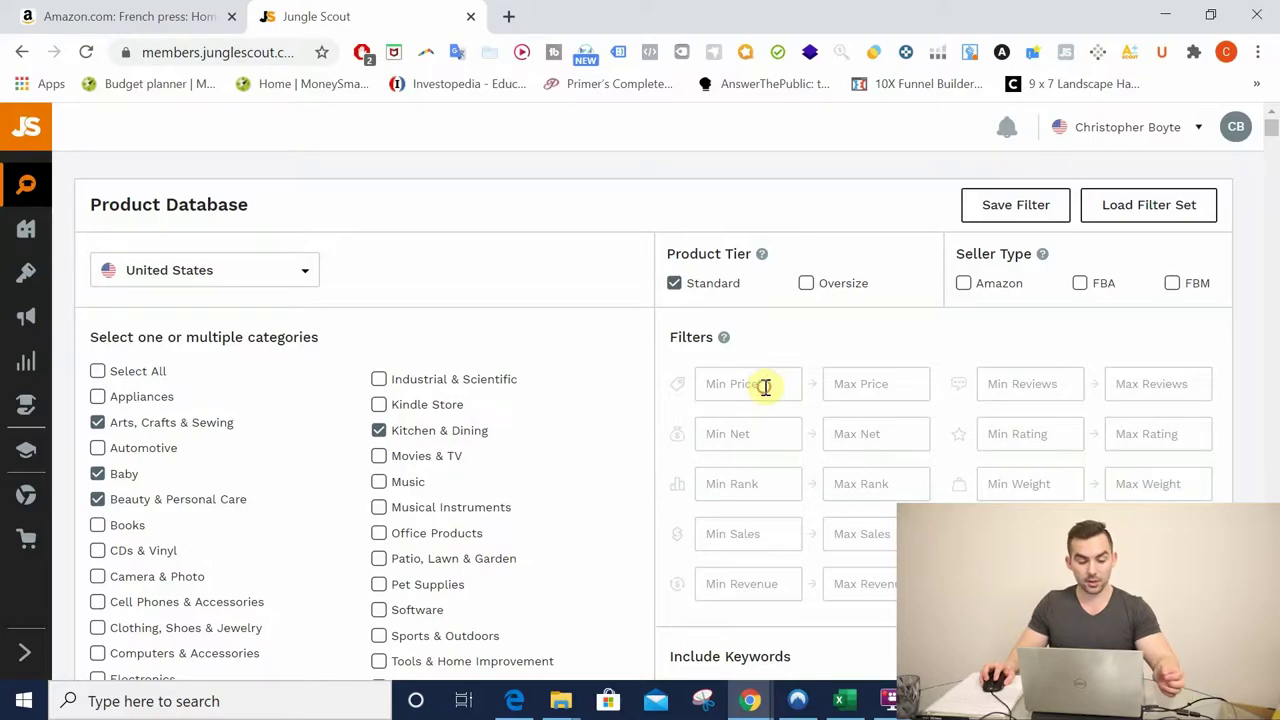
text(19)
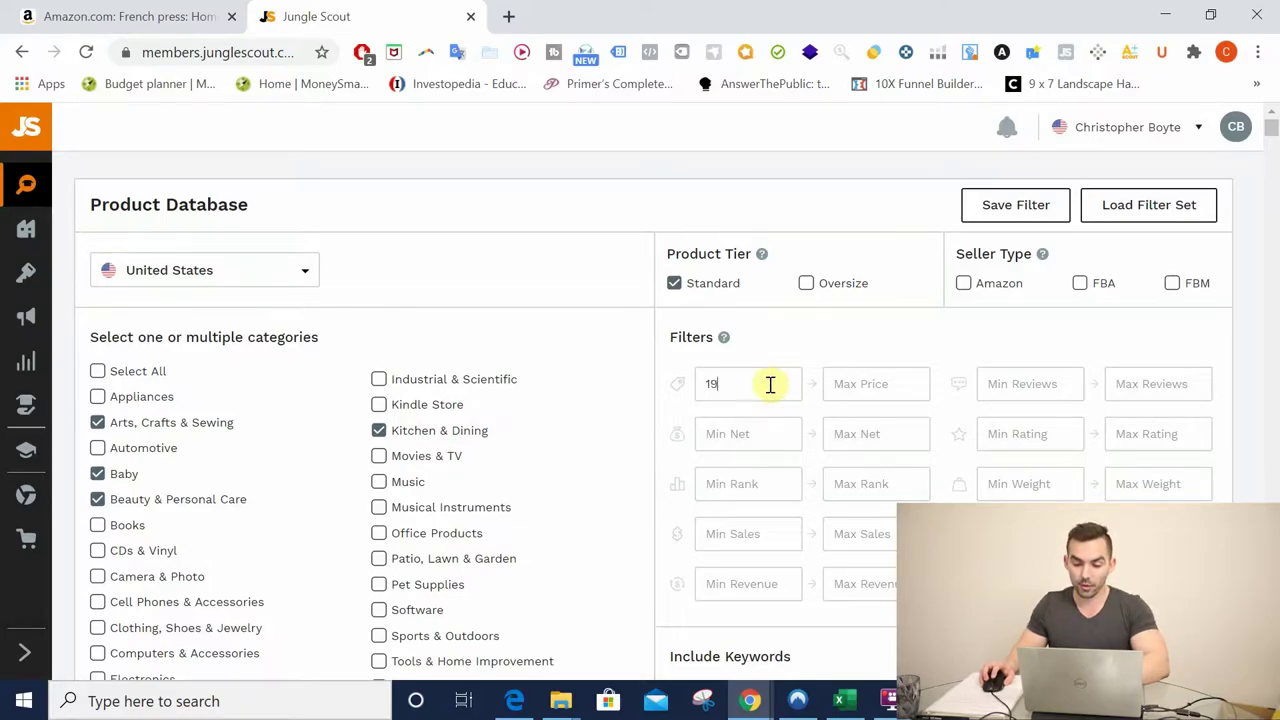
click(863, 385)
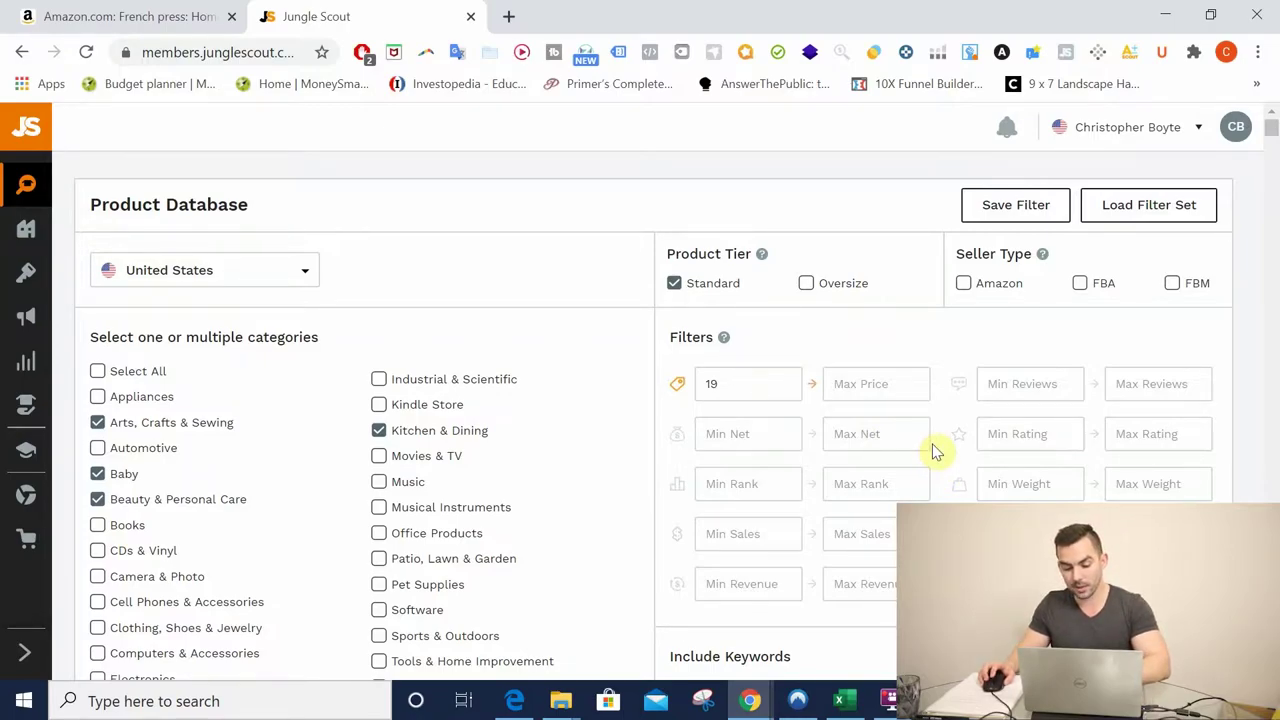
text(50)
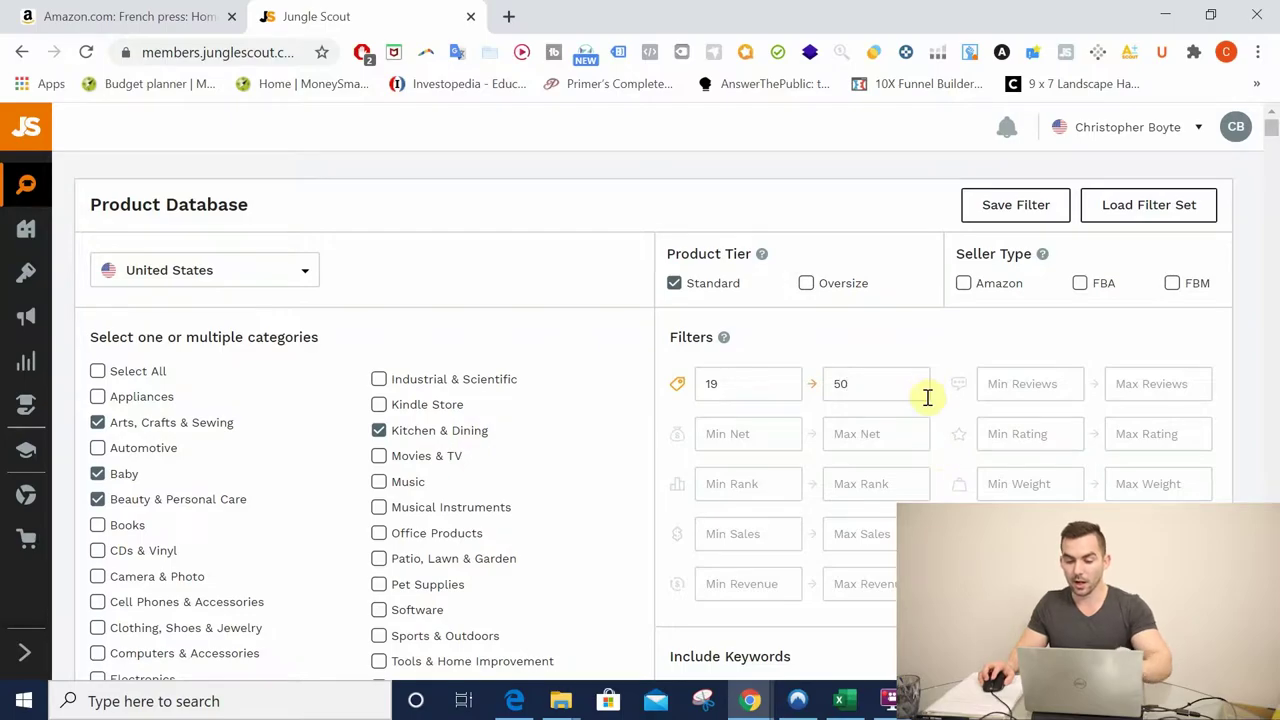
scroll(937, 354, down, 1)
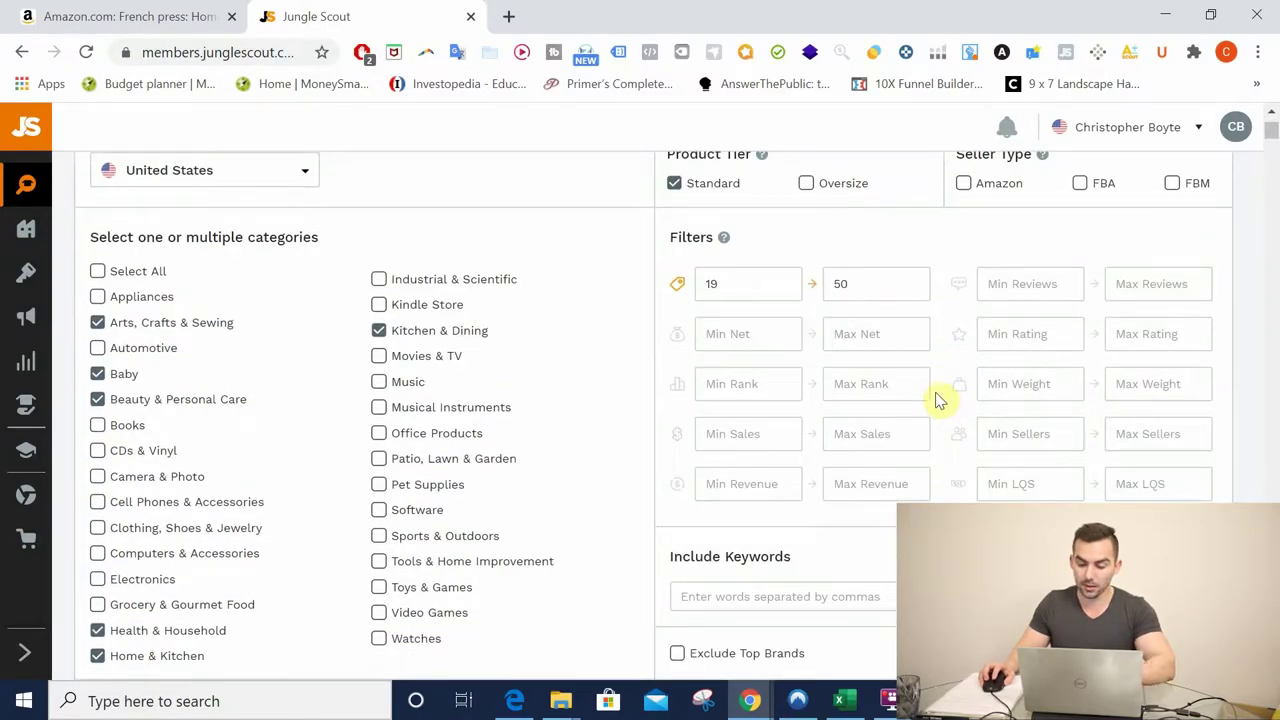
text(1)
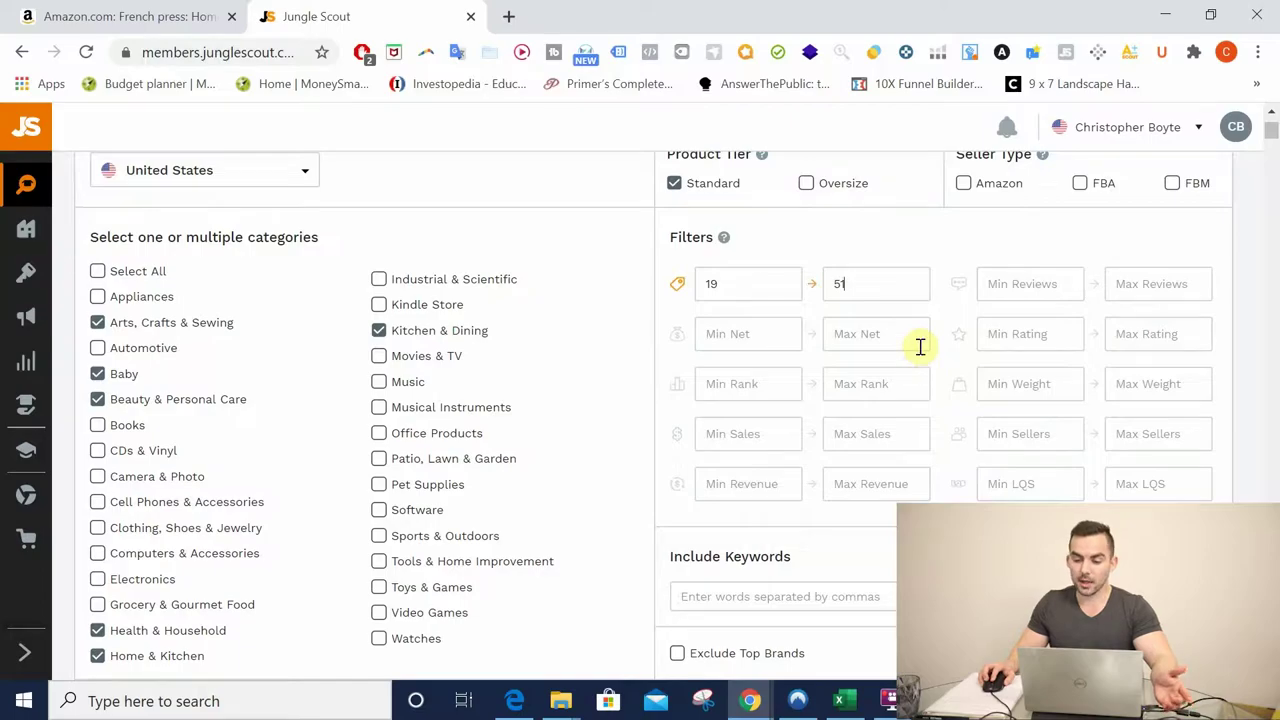
scroll(920, 346, up, 1)
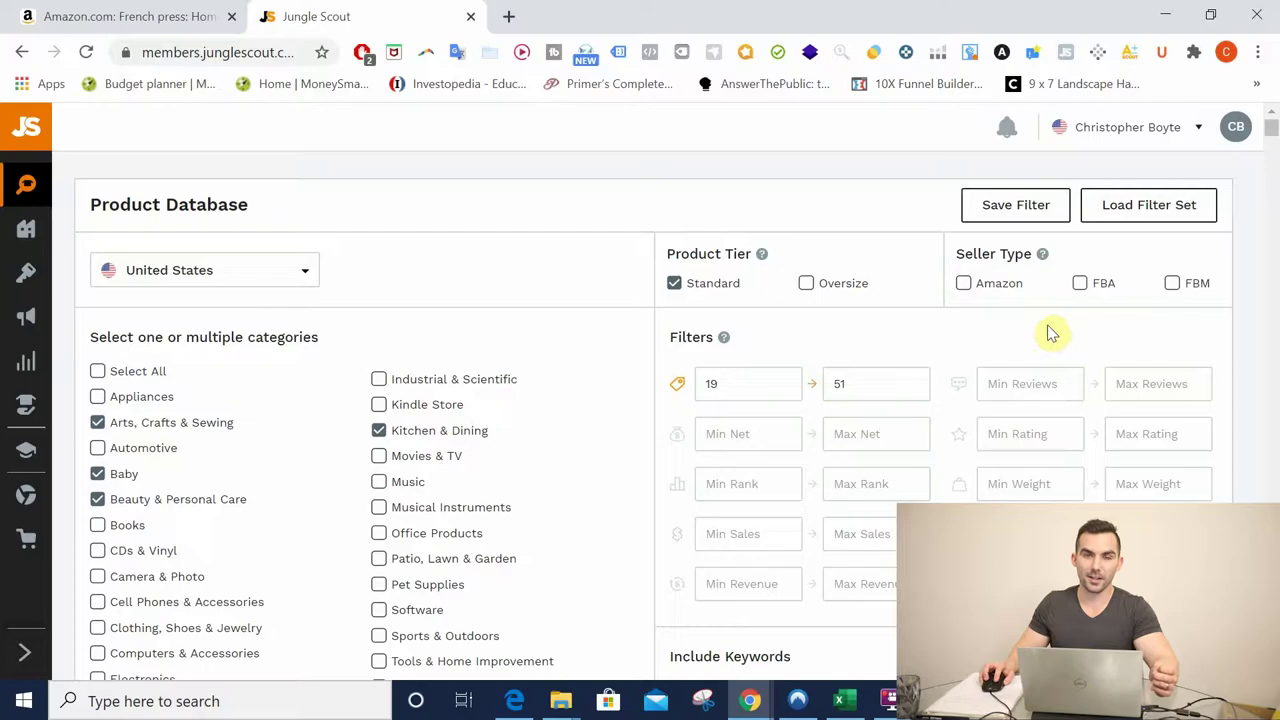
click(1080, 283)
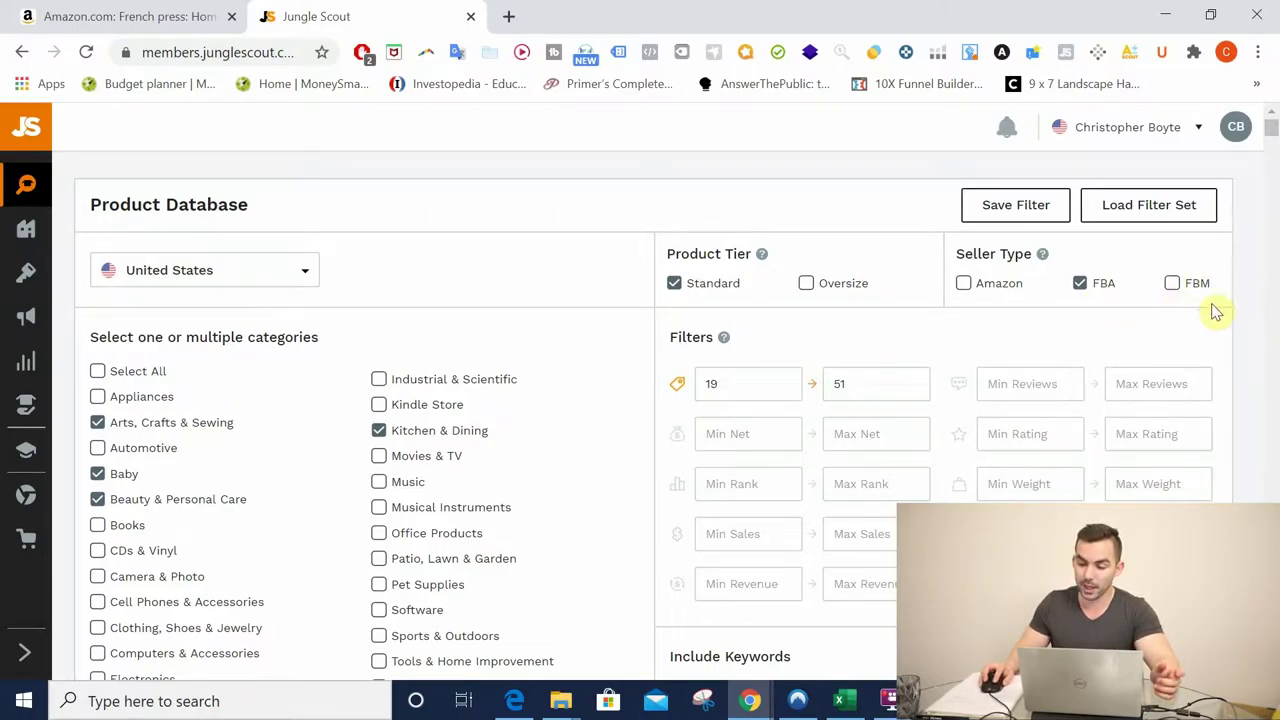
Step: Scroll the Product Database filters to check the 19–51 price, Standard tier, FBA and category settings
scroll(1100, 390, down, 1)
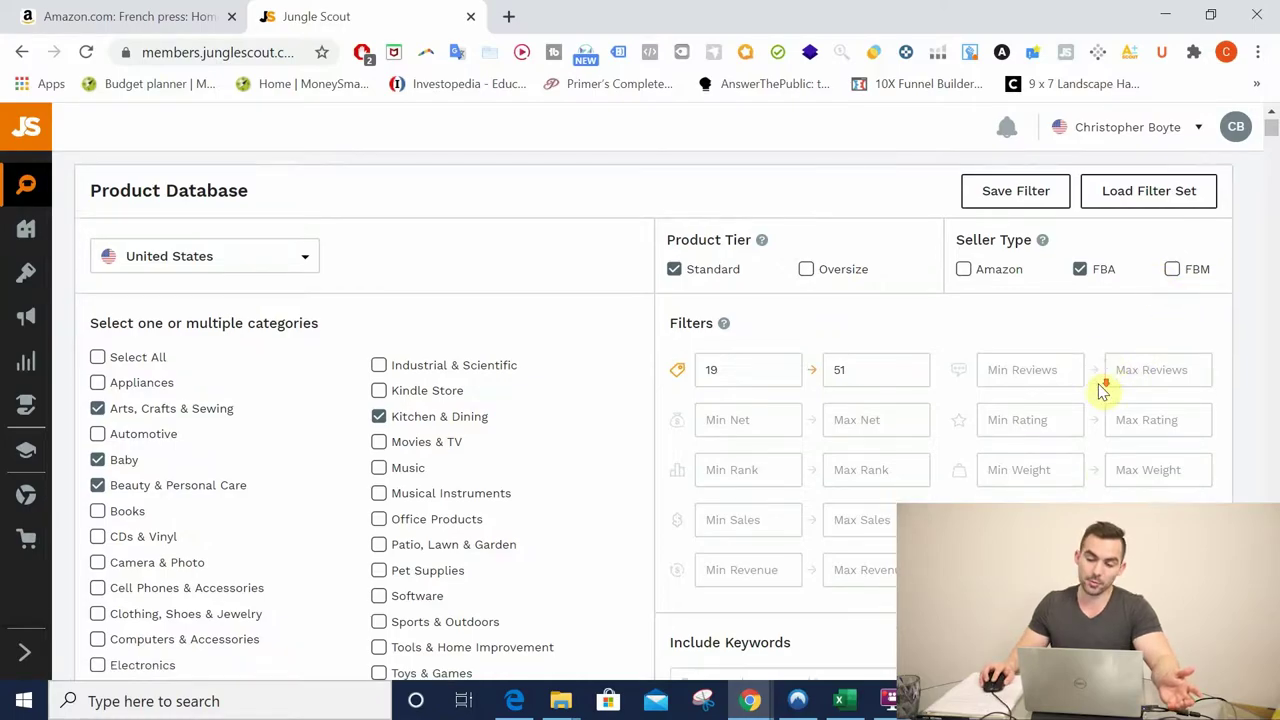
scroll(1100, 390, up, 1)
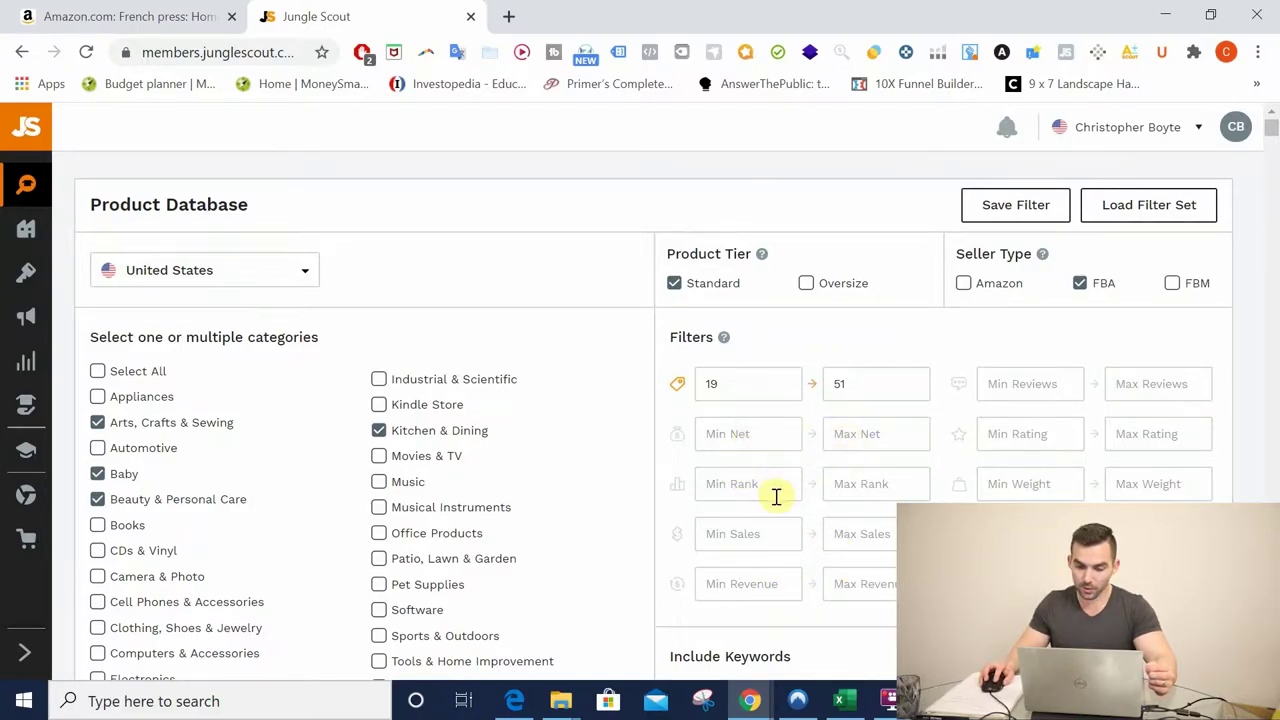
Step: Enter 300 in the Max Sales field of the Product Database filters
click(849, 535)
scroll(870, 574, down, 1)
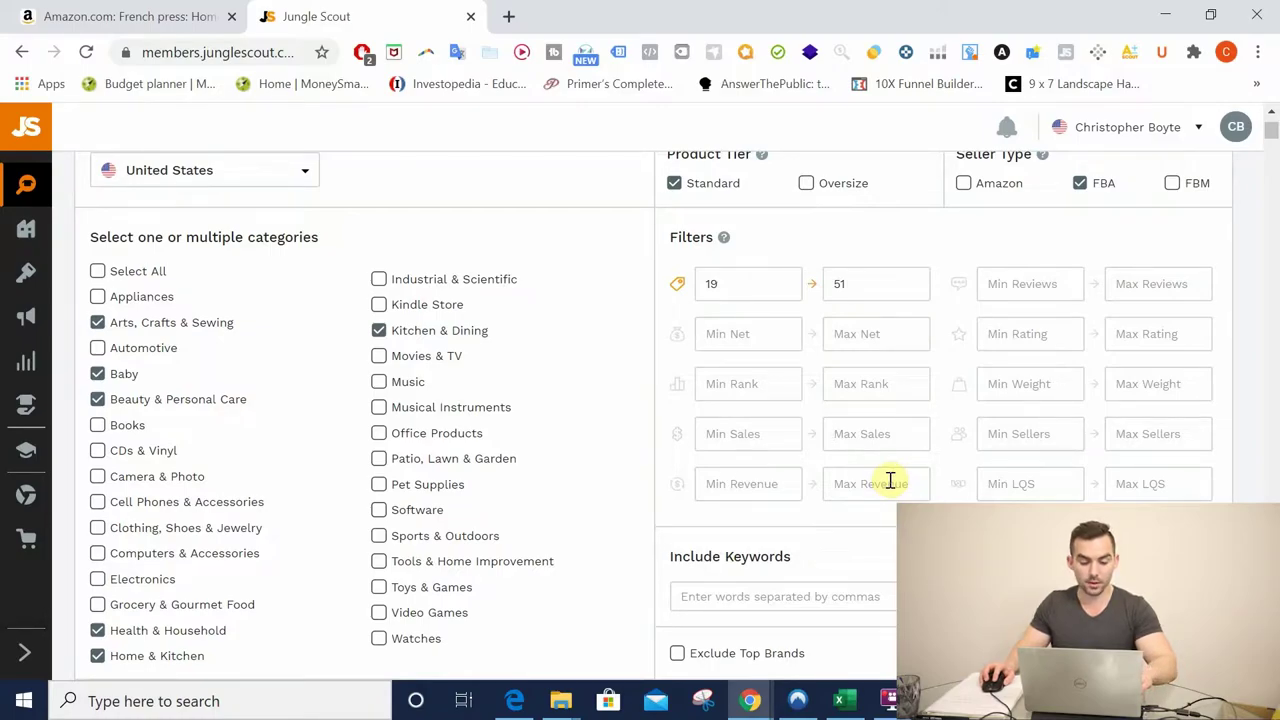
text(2)
key(BackSpace)
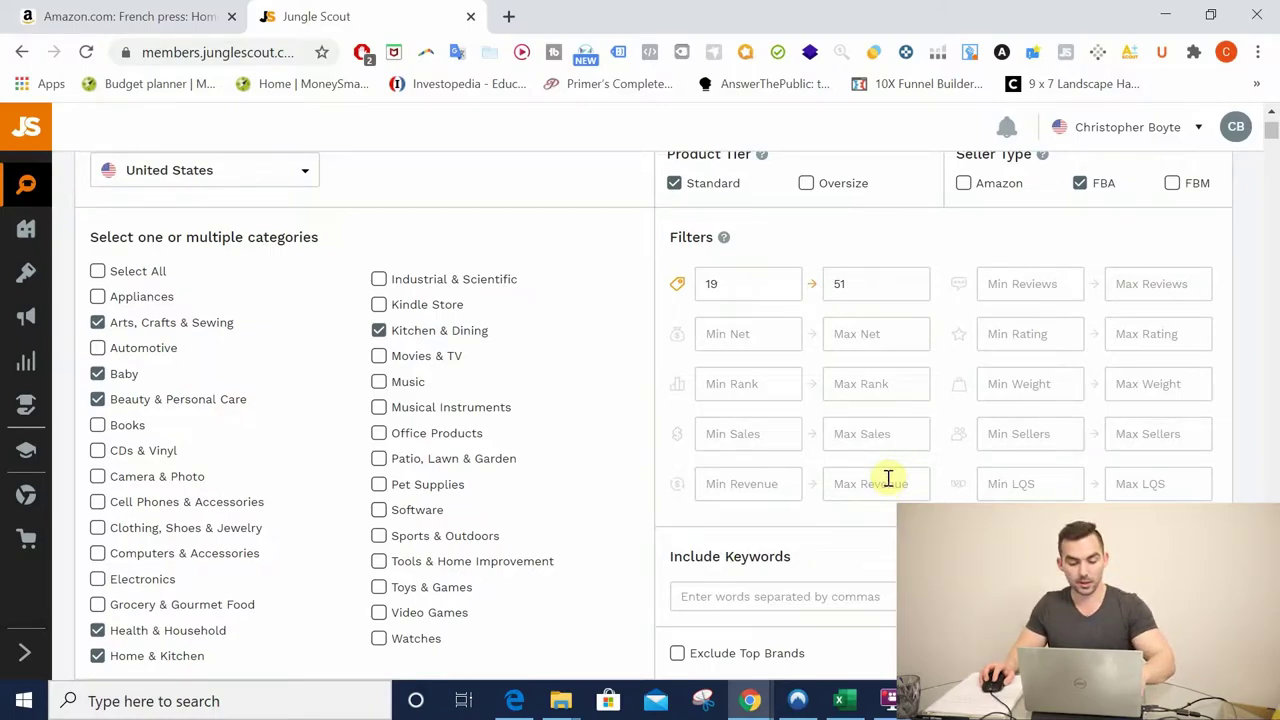
text(300)
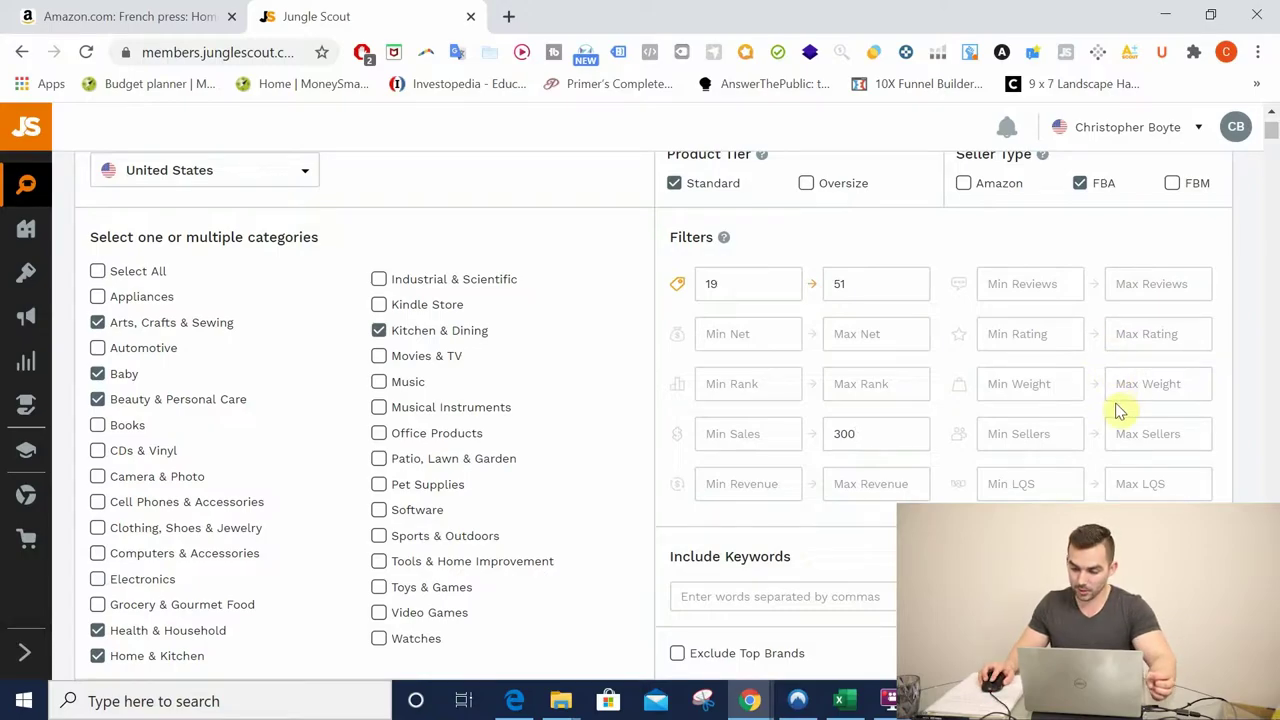
scroll(1118, 410, down, 2)
scroll(1120, 406, up, 2)
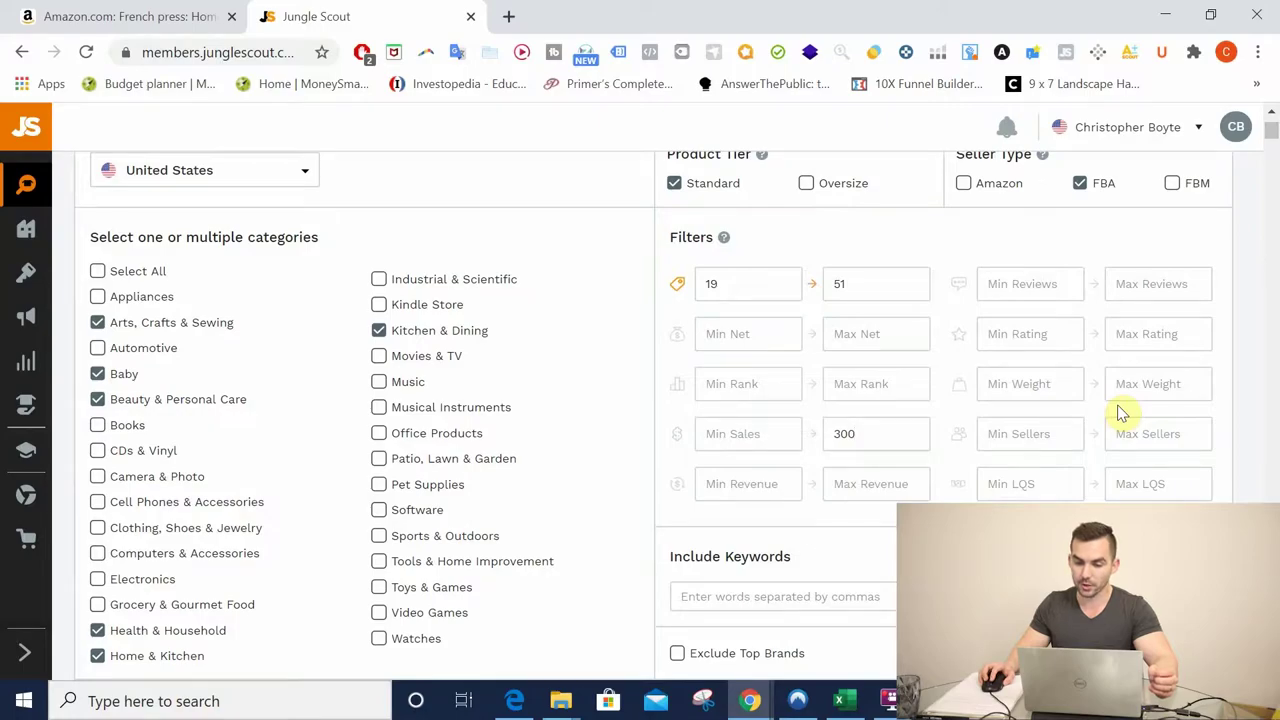
scroll(1118, 410, up, 1)
mouse_move(736, 262)
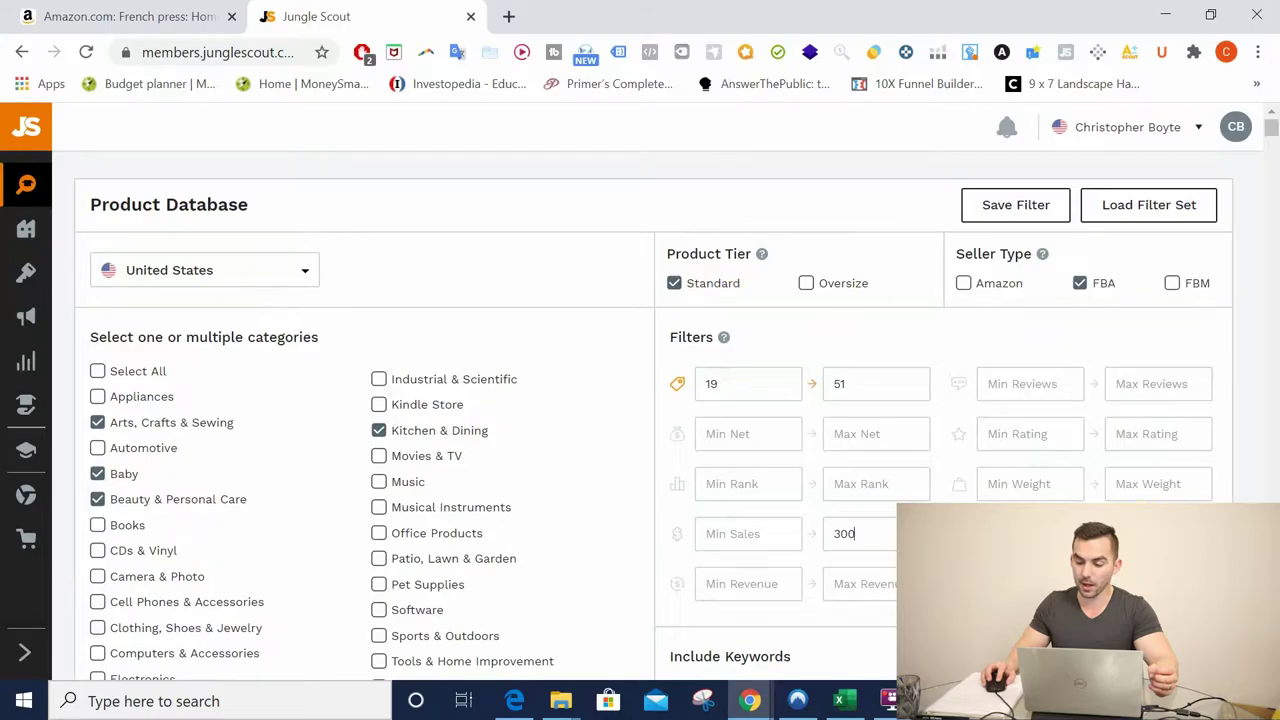
scroll(650, 410, down, 1)
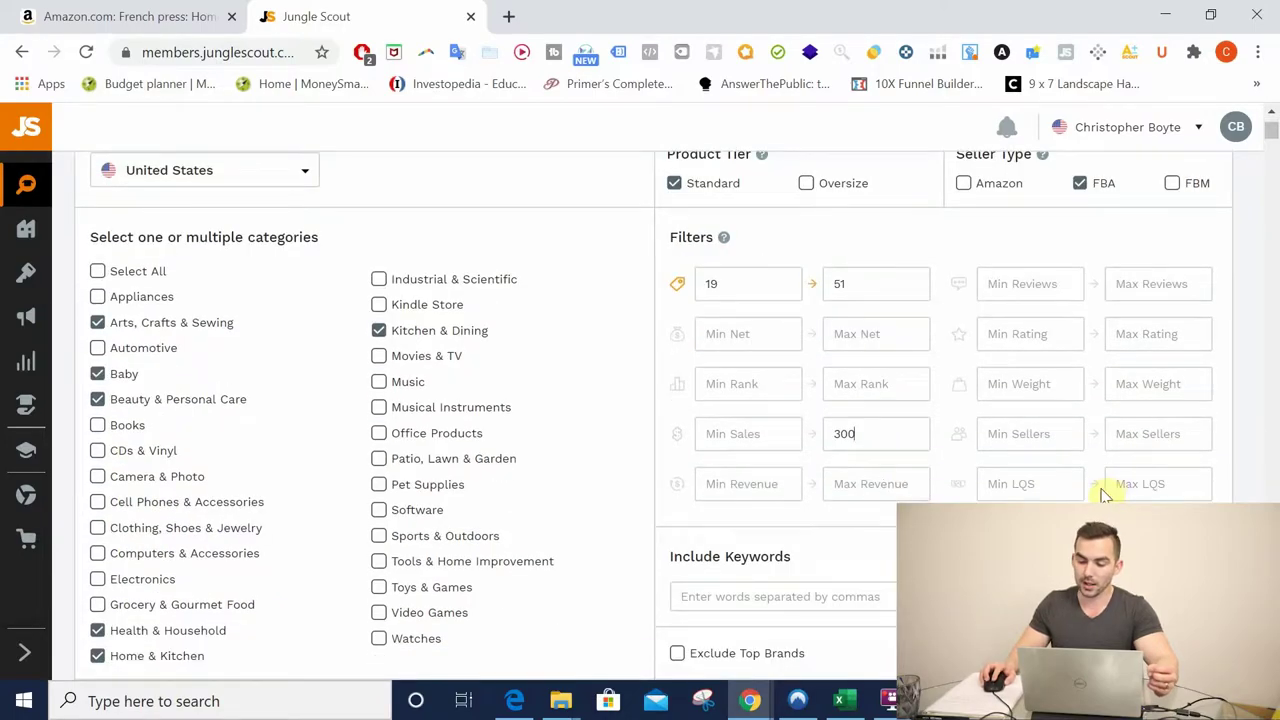
scroll(1100, 495, down, 1)
mouse_move(961, 390)
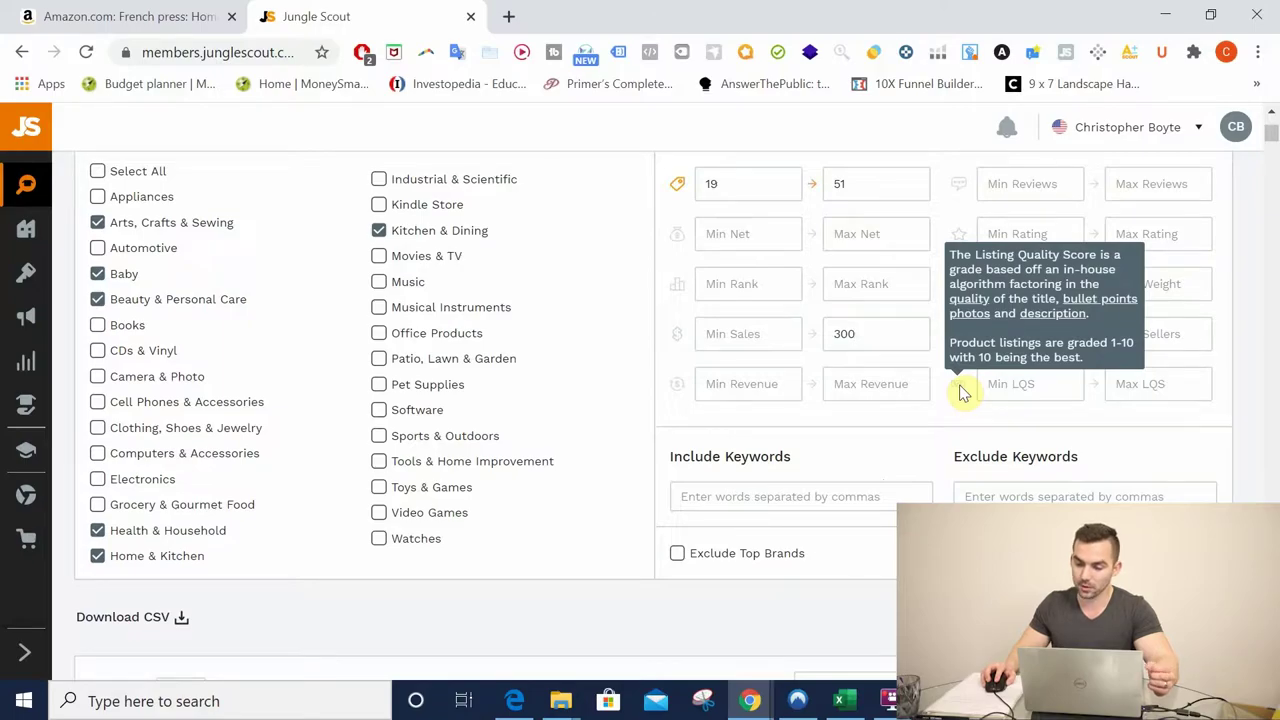
Step: Run the filtered Product Database search, returning 564,023 products
scroll(1045, 429, down, 1)
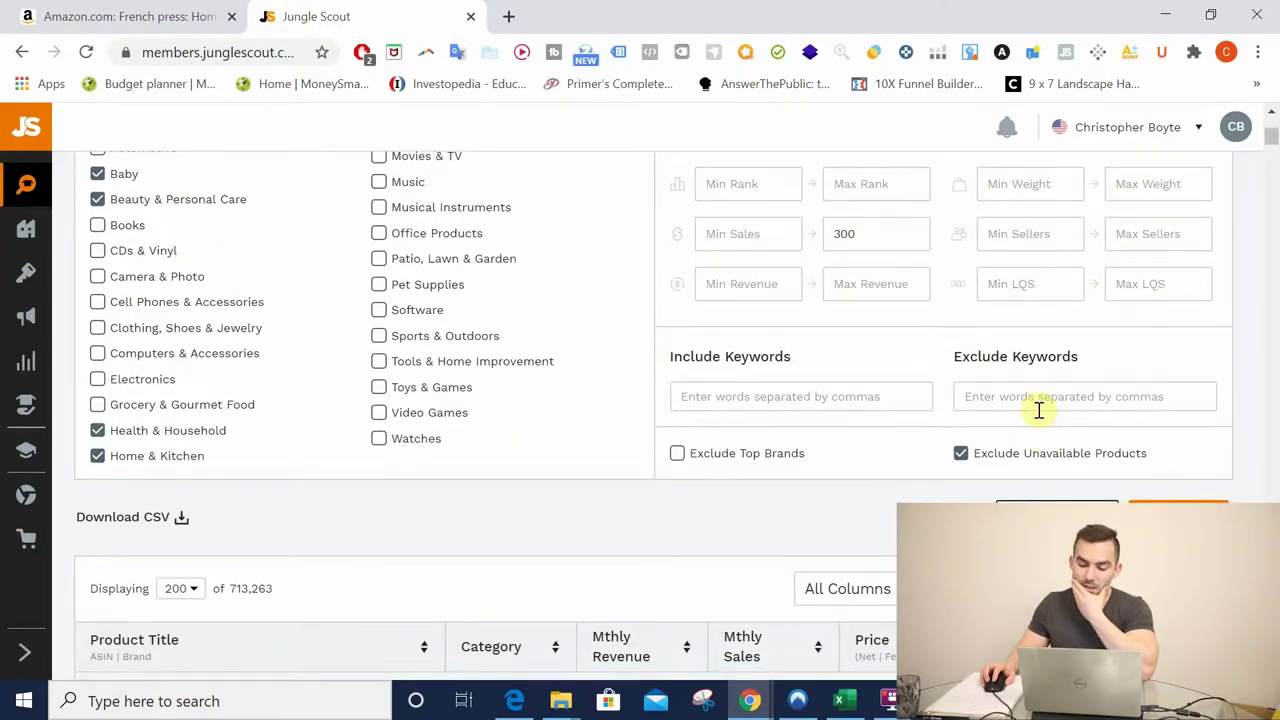
scroll(1040, 415, down, 1)
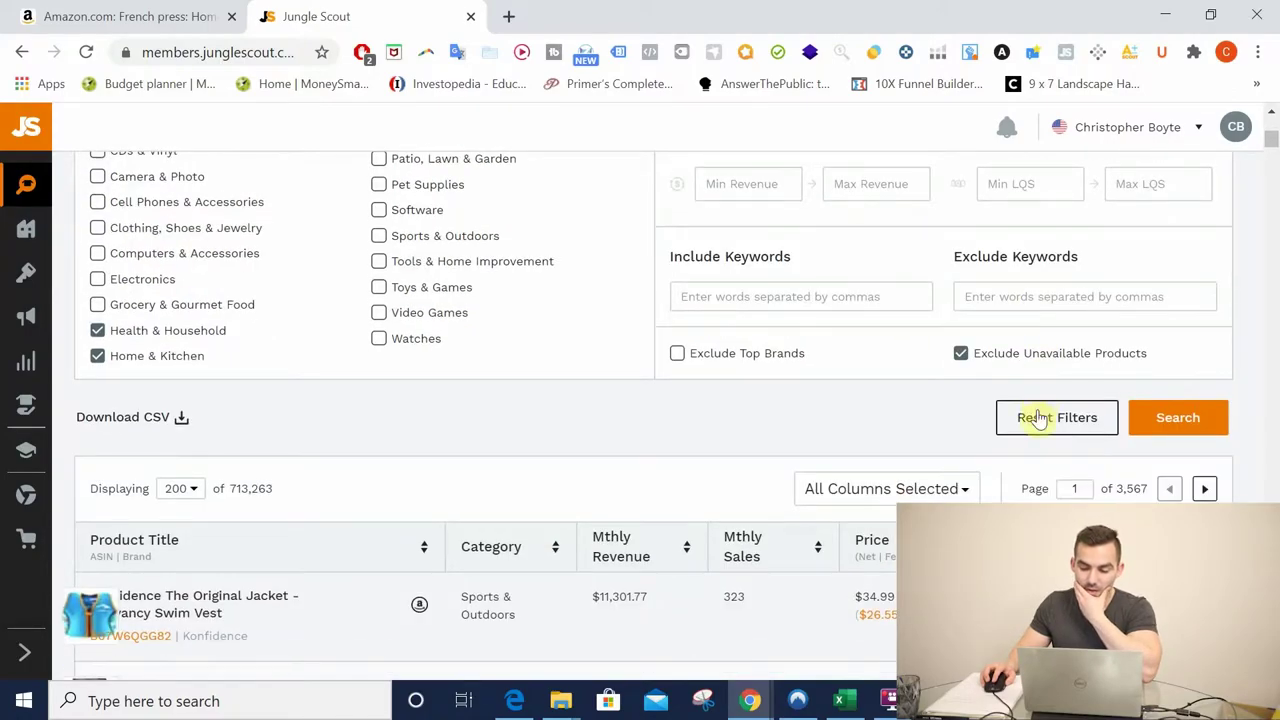
scroll(950, 420, up, 3)
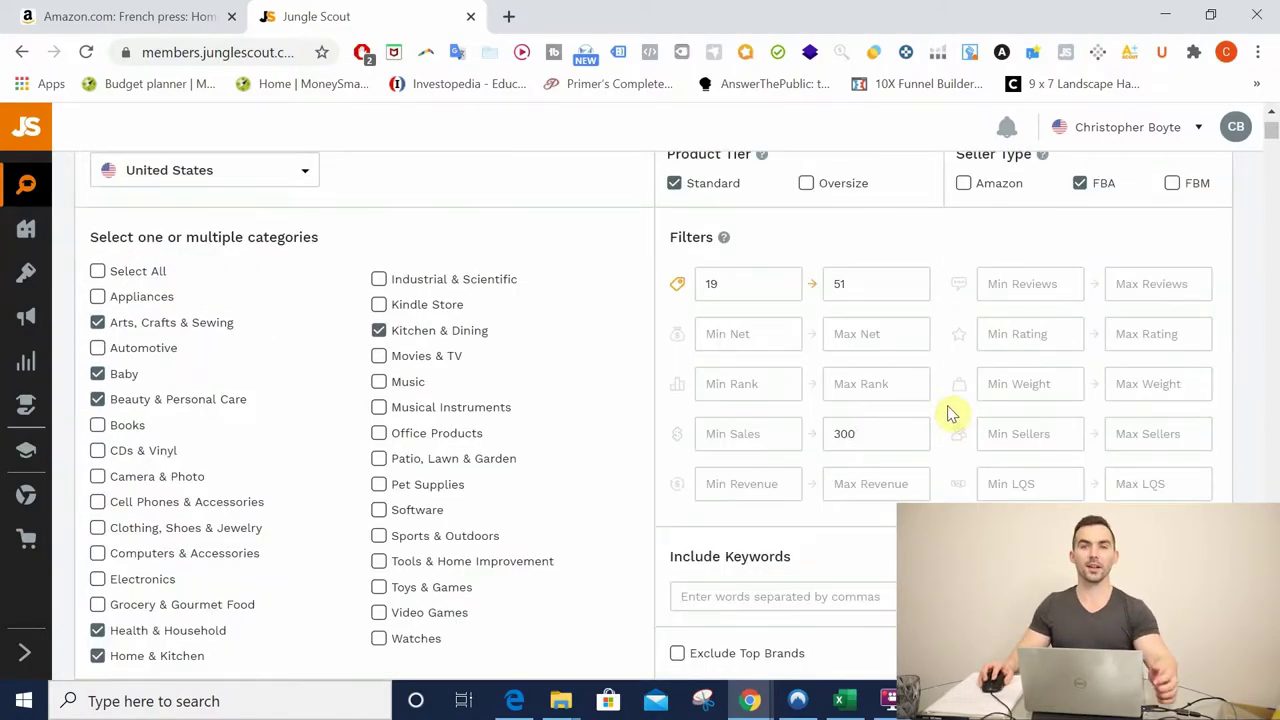
scroll(955, 415, down, 1)
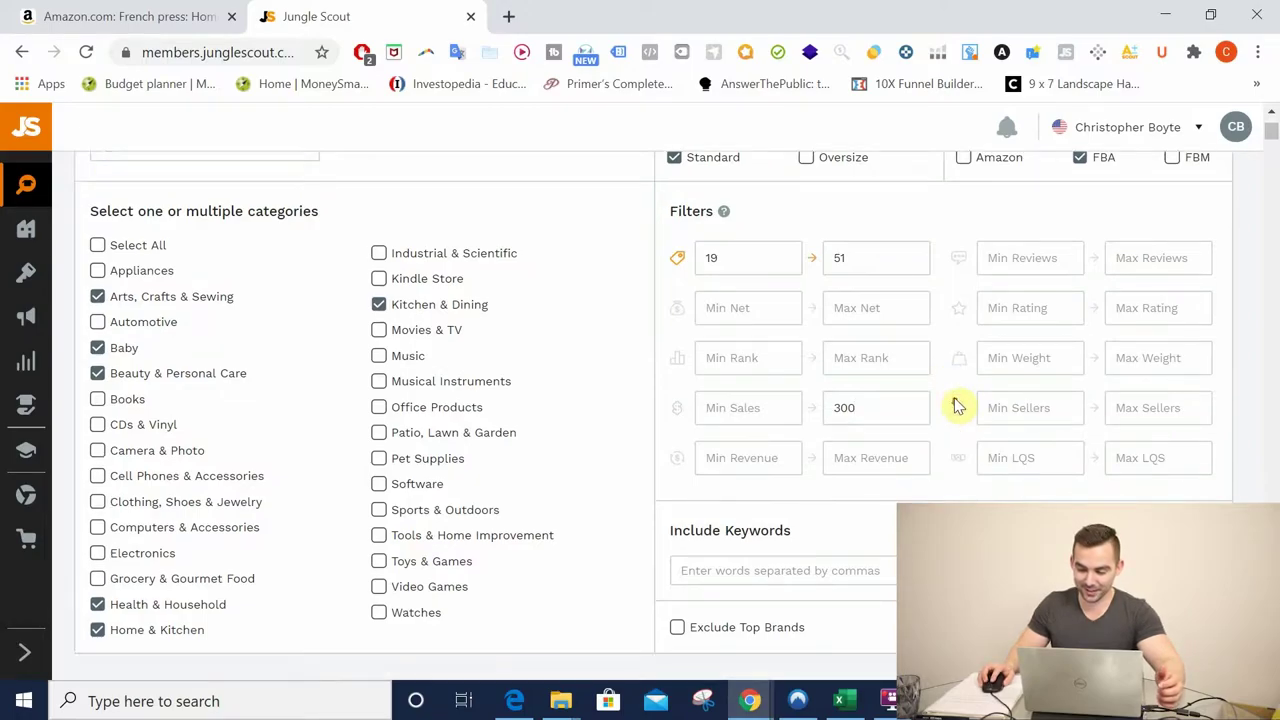
scroll(968, 418, down, 1)
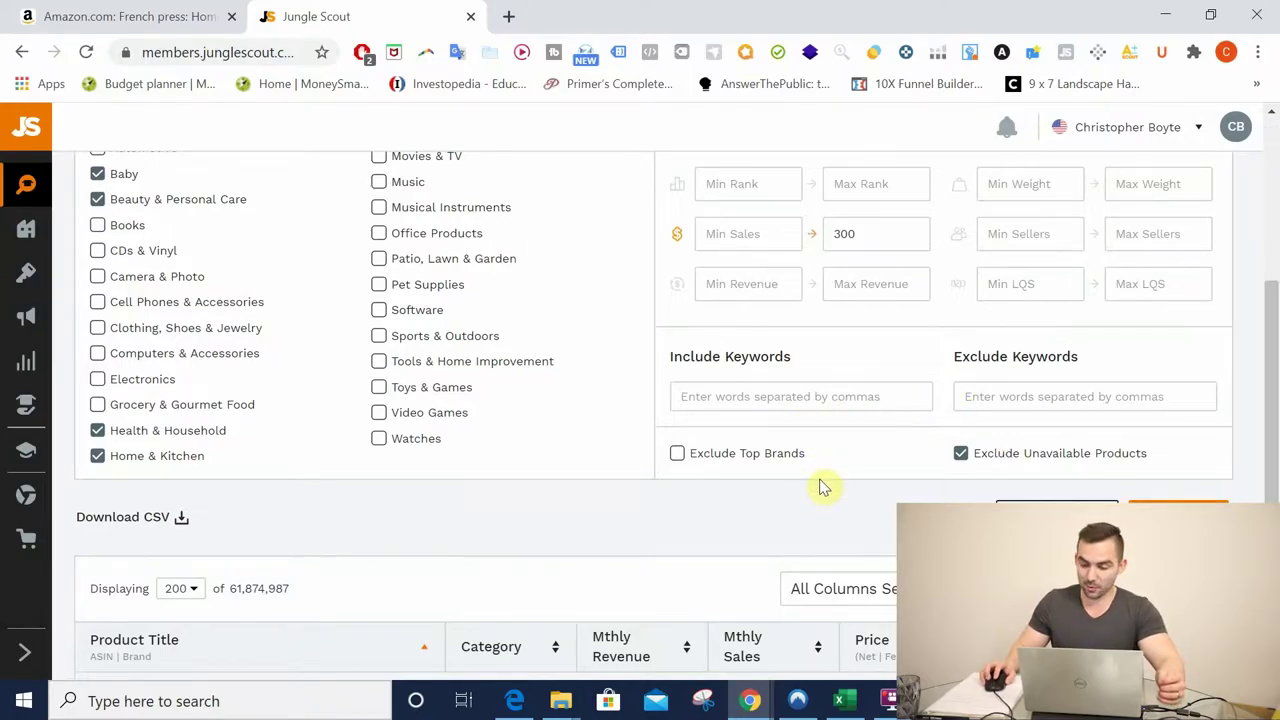
key(Return)
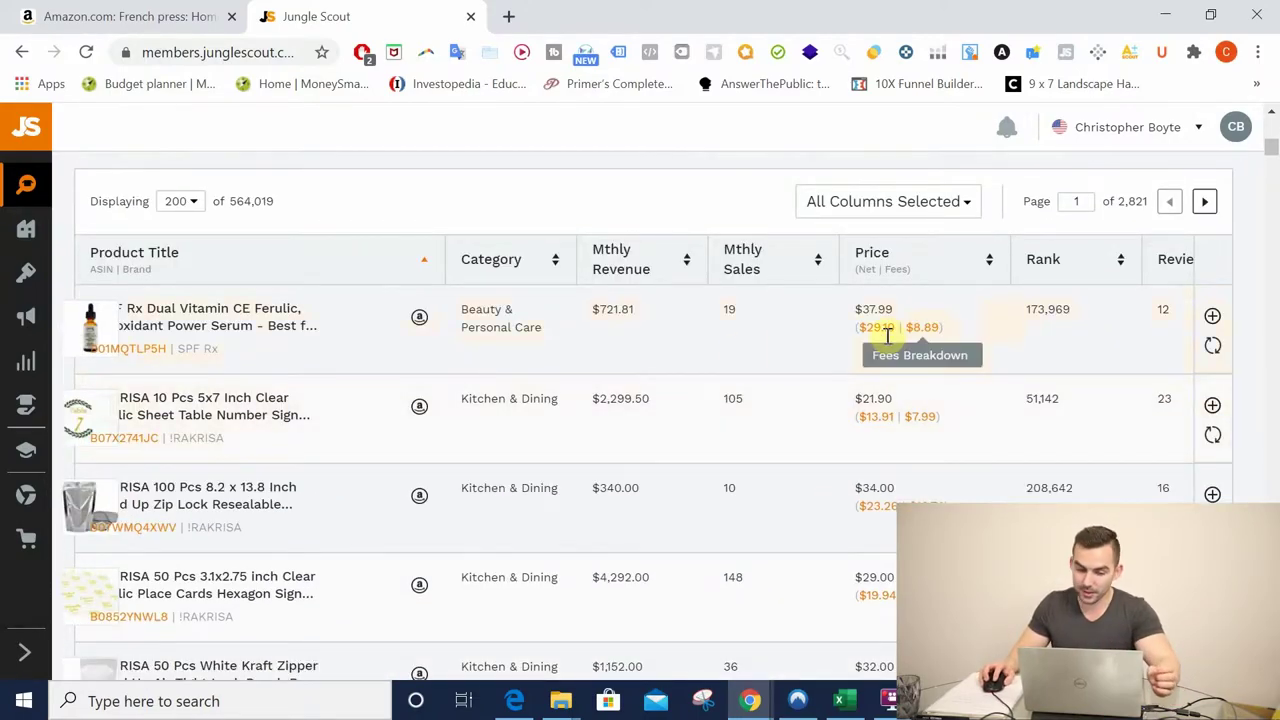
Step: Sort the results by review count with the fewest reviews first
click(1172, 267)
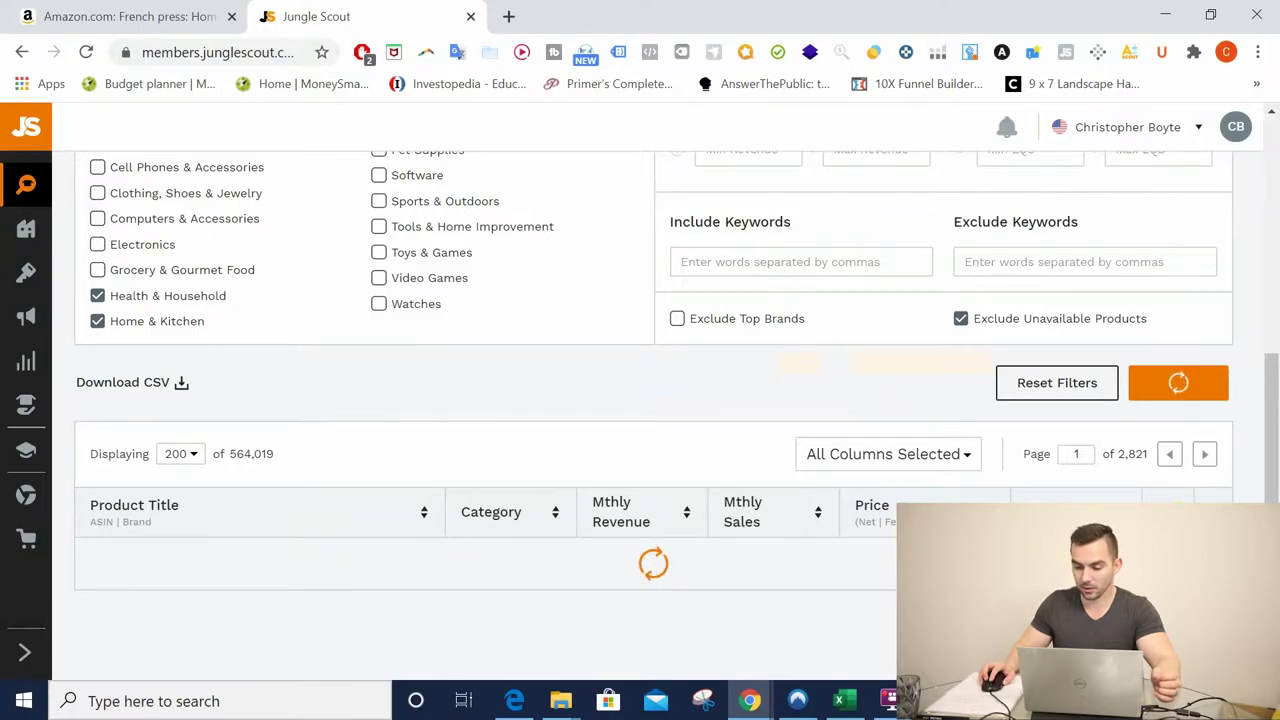
scroll(1166, 263, down, 1)
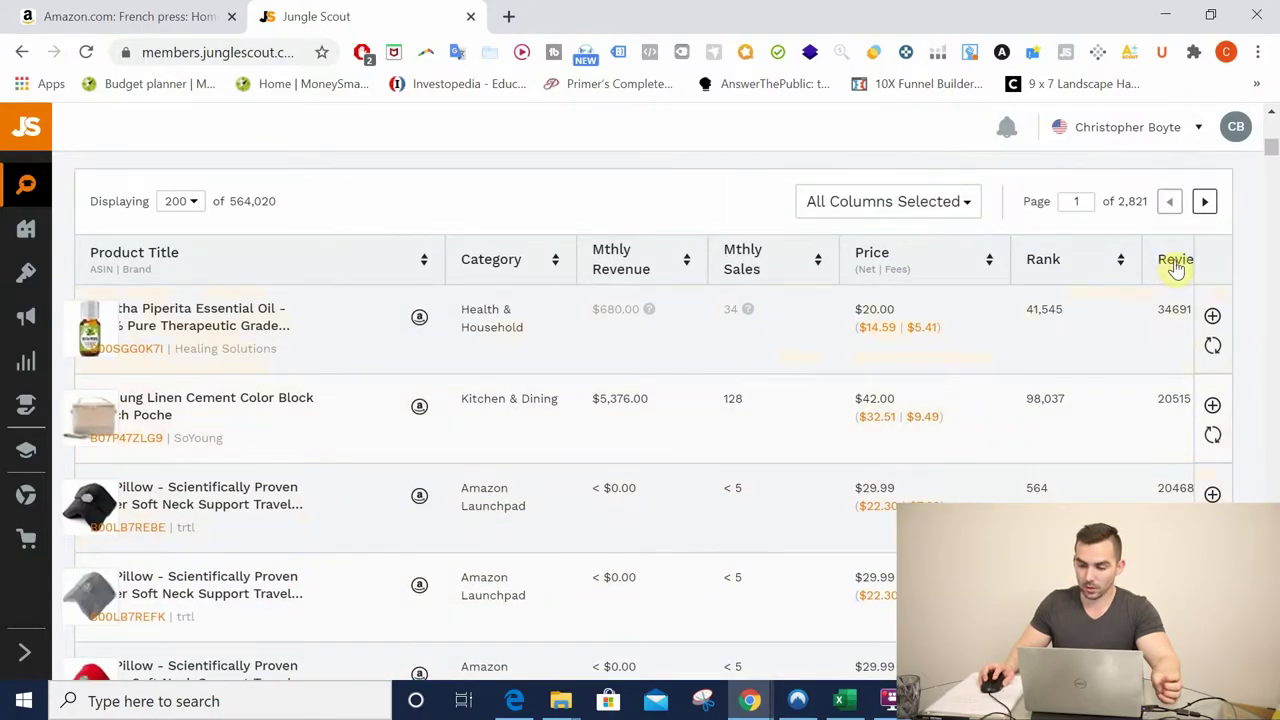
click(1171, 263)
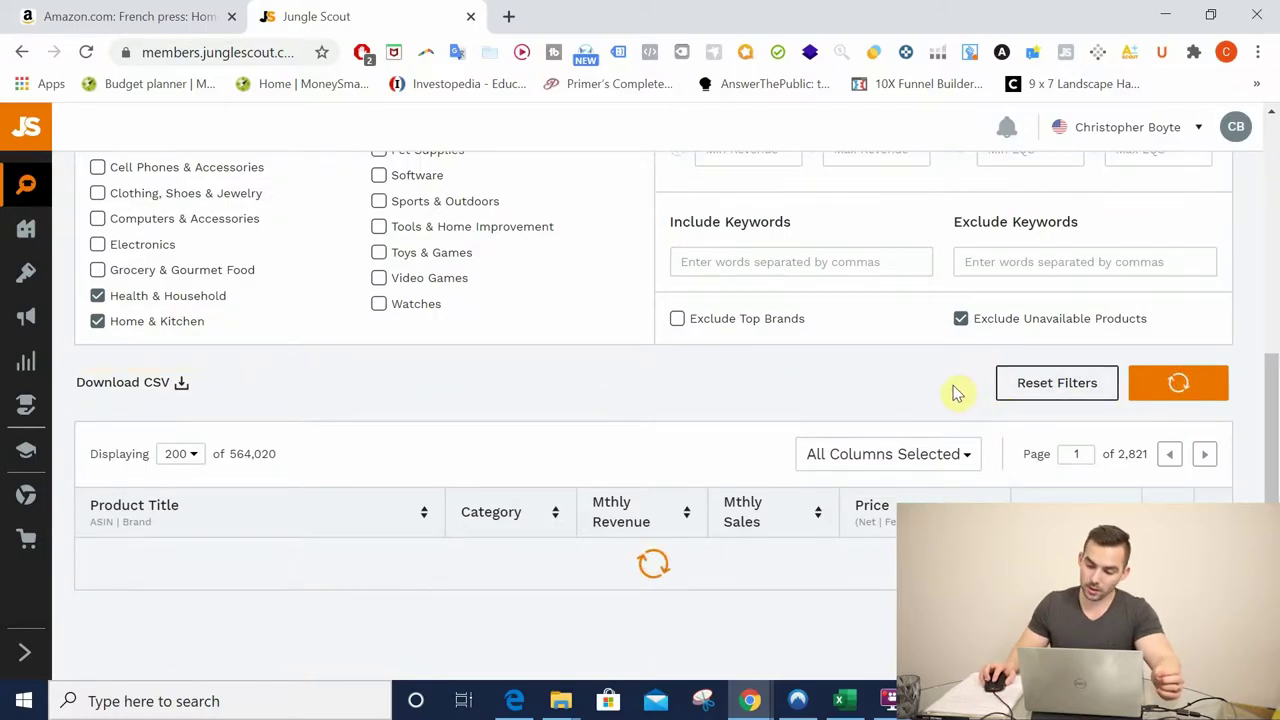
scroll(954, 398, down, 3)
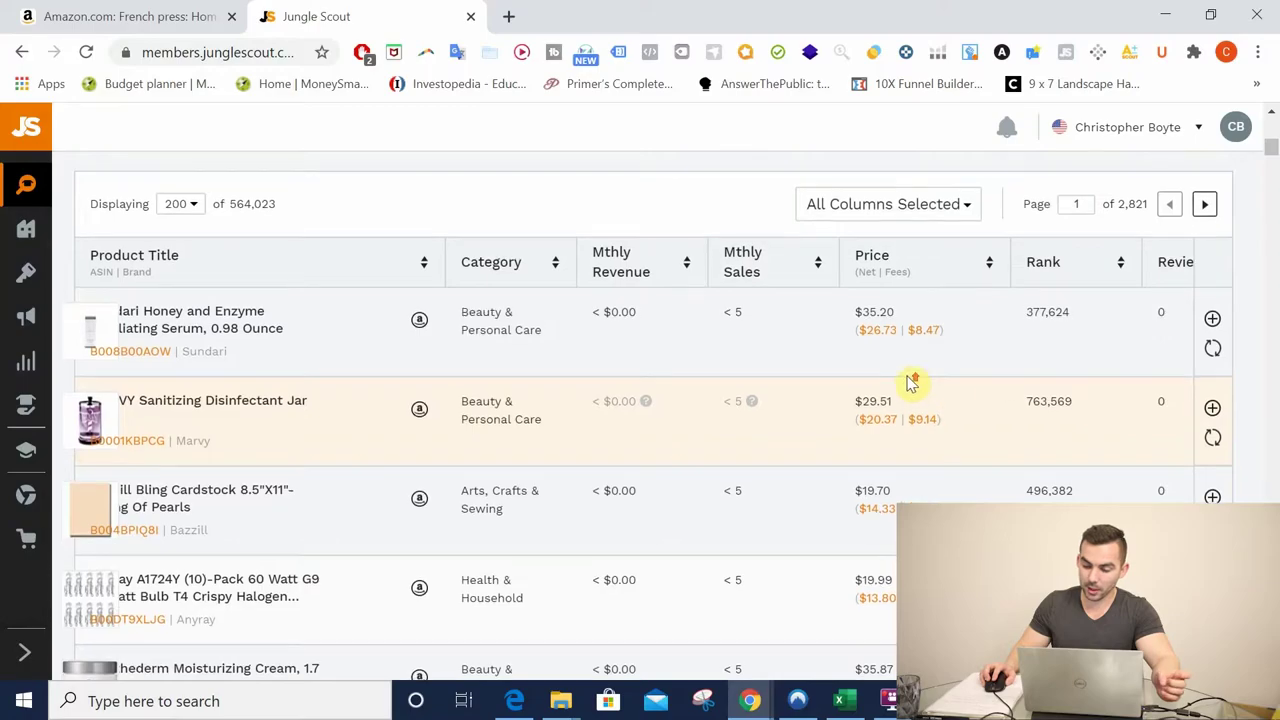
scroll(911, 381, up, 5)
Step: Set the monthly sales filter to Min 100 and Max 300, then rerun the search
drag(877, 342, 820, 357)
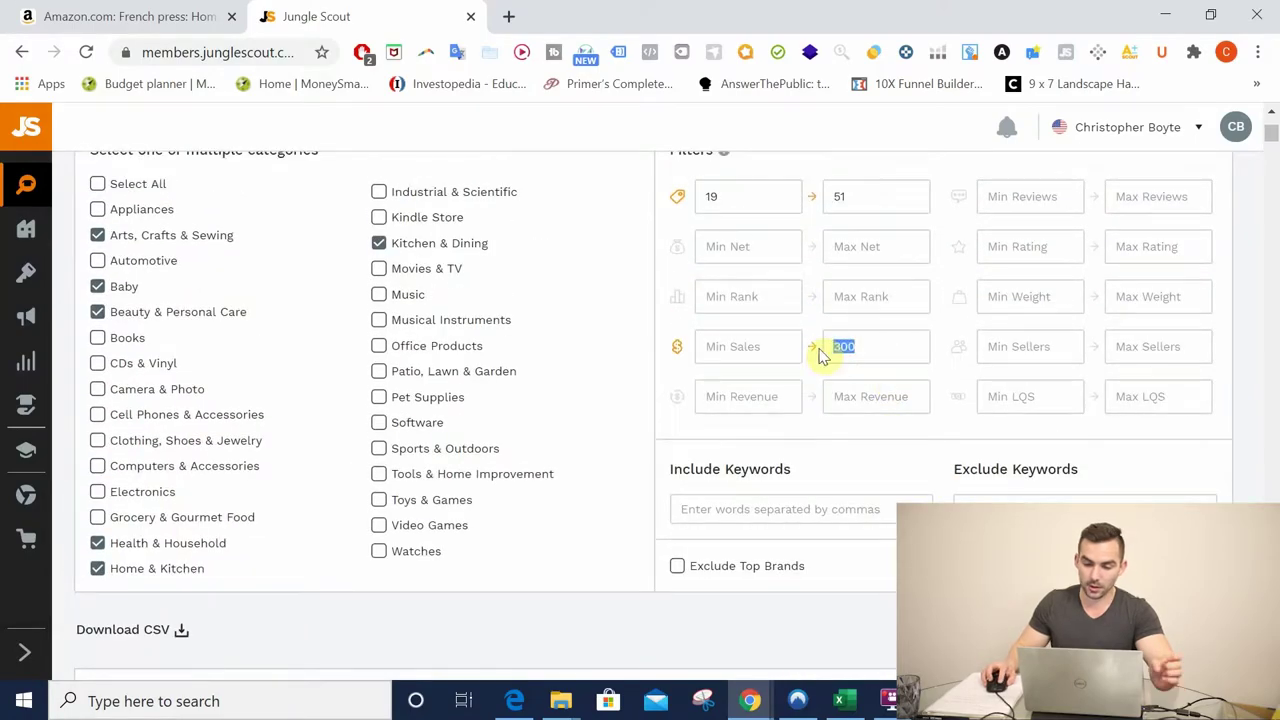
key(BackSpace)
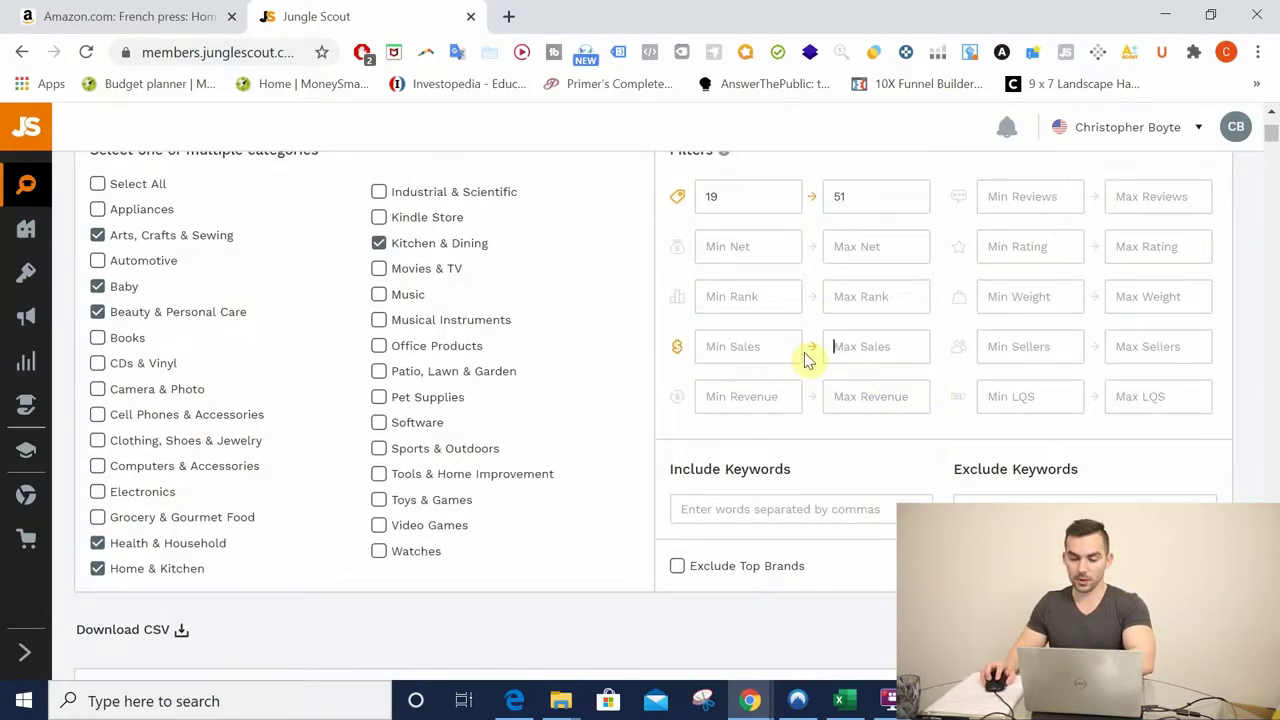
click(743, 345)
text(100)
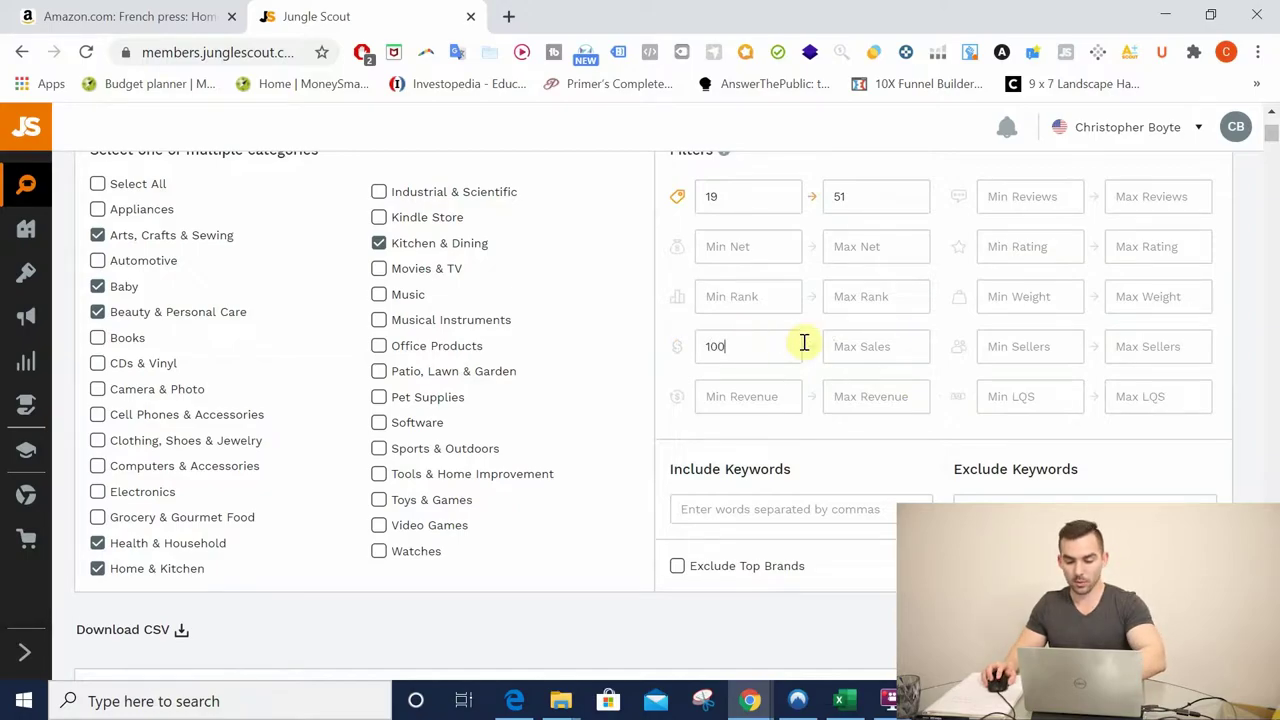
click(888, 351)
text(30)
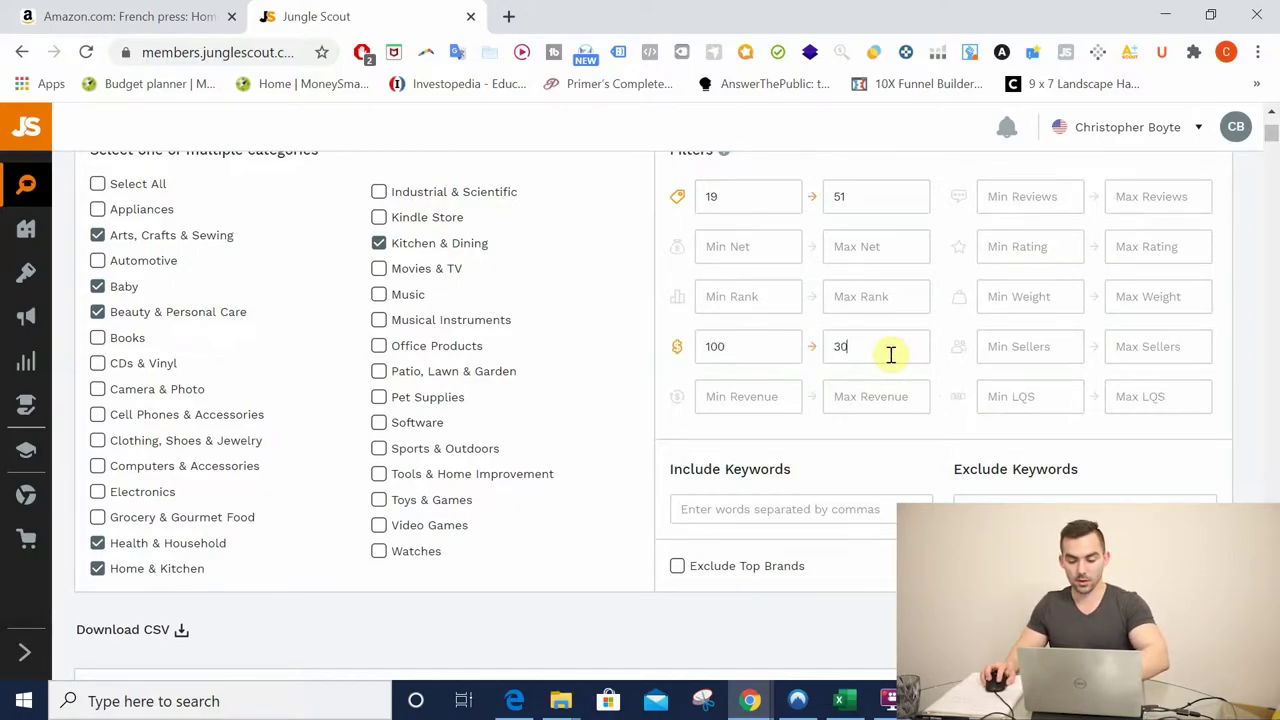
text(0)
scroll(908, 380, down, 1)
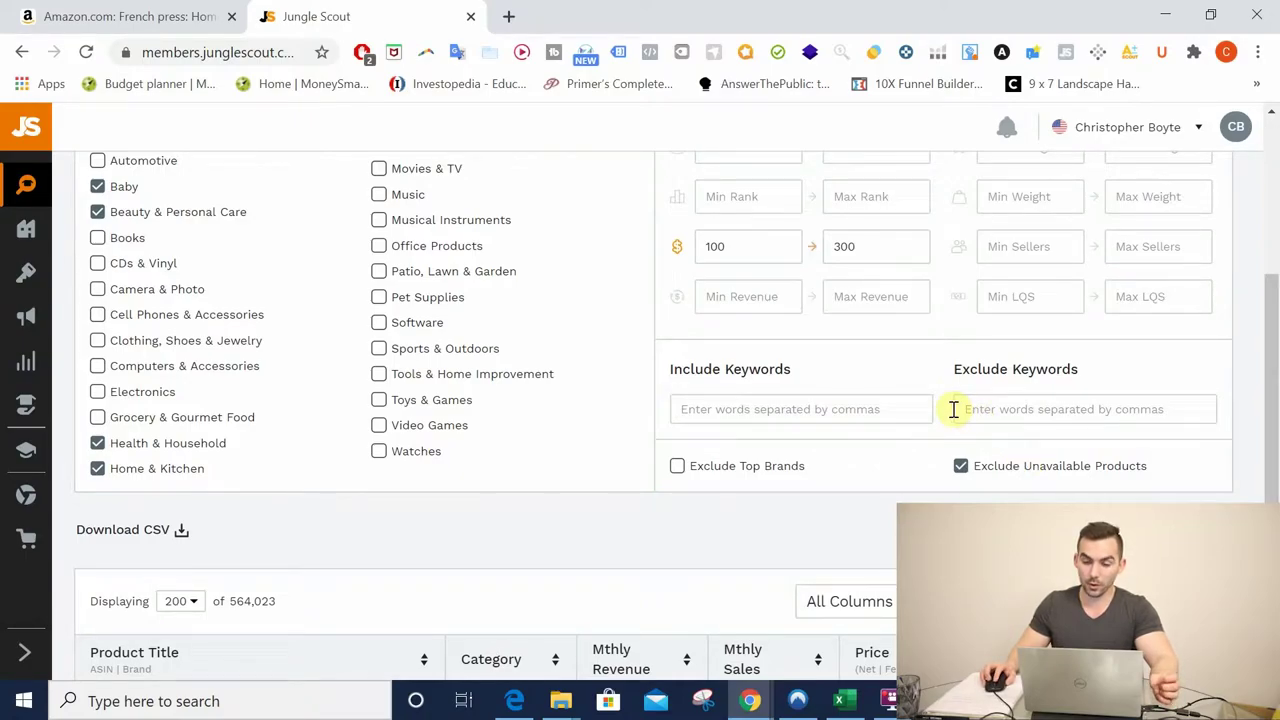
scroll(953, 409, down, 4)
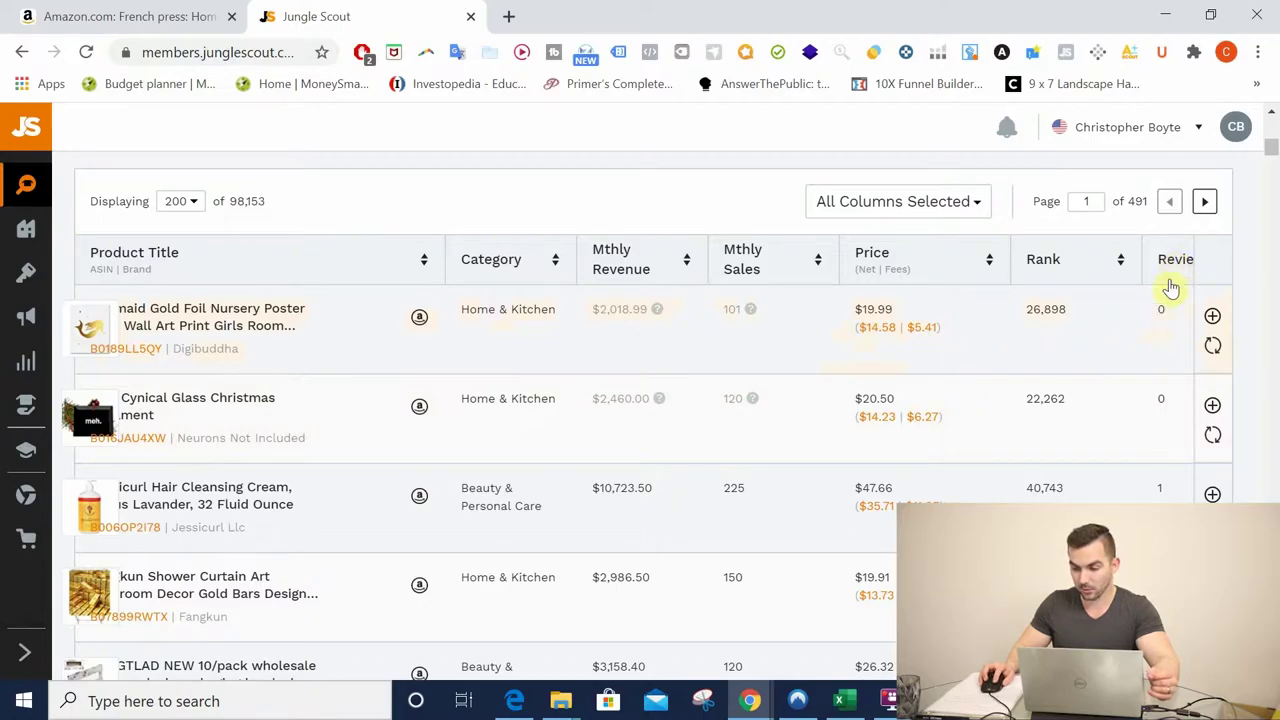
mouse_move(91, 331)
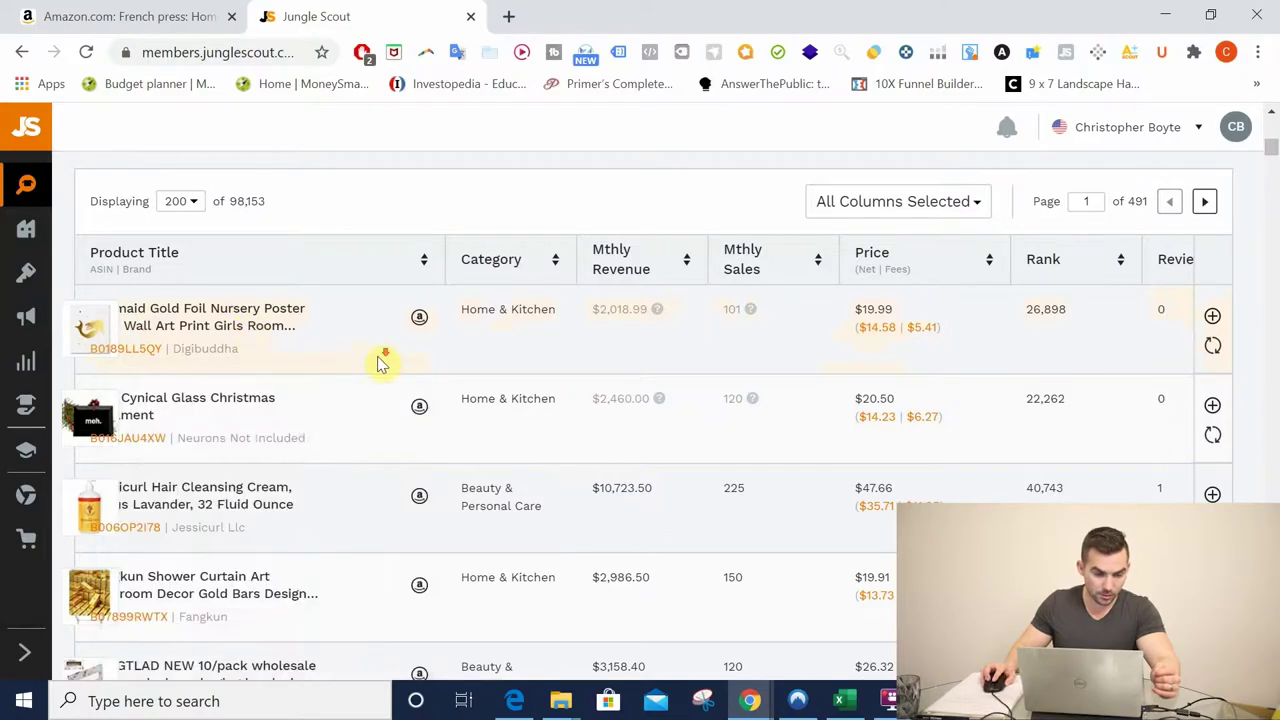
scroll(380, 362, down, 1)
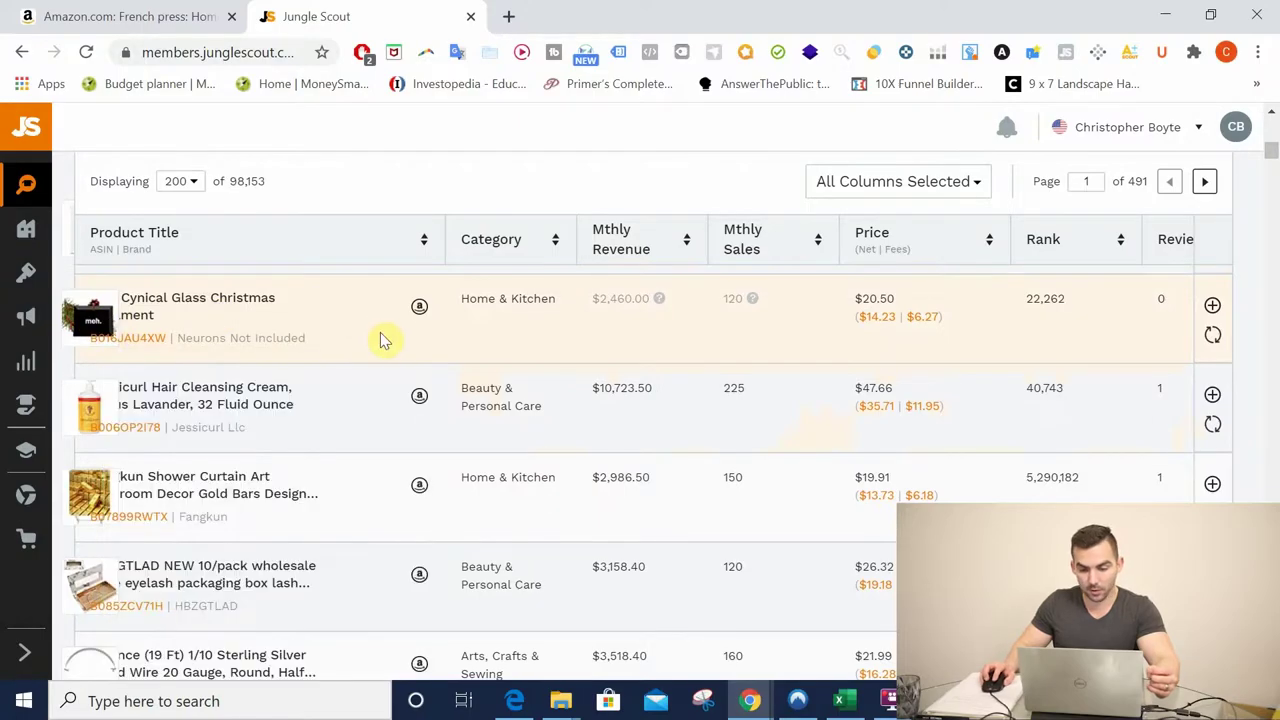
scroll(375, 392, up, 1)
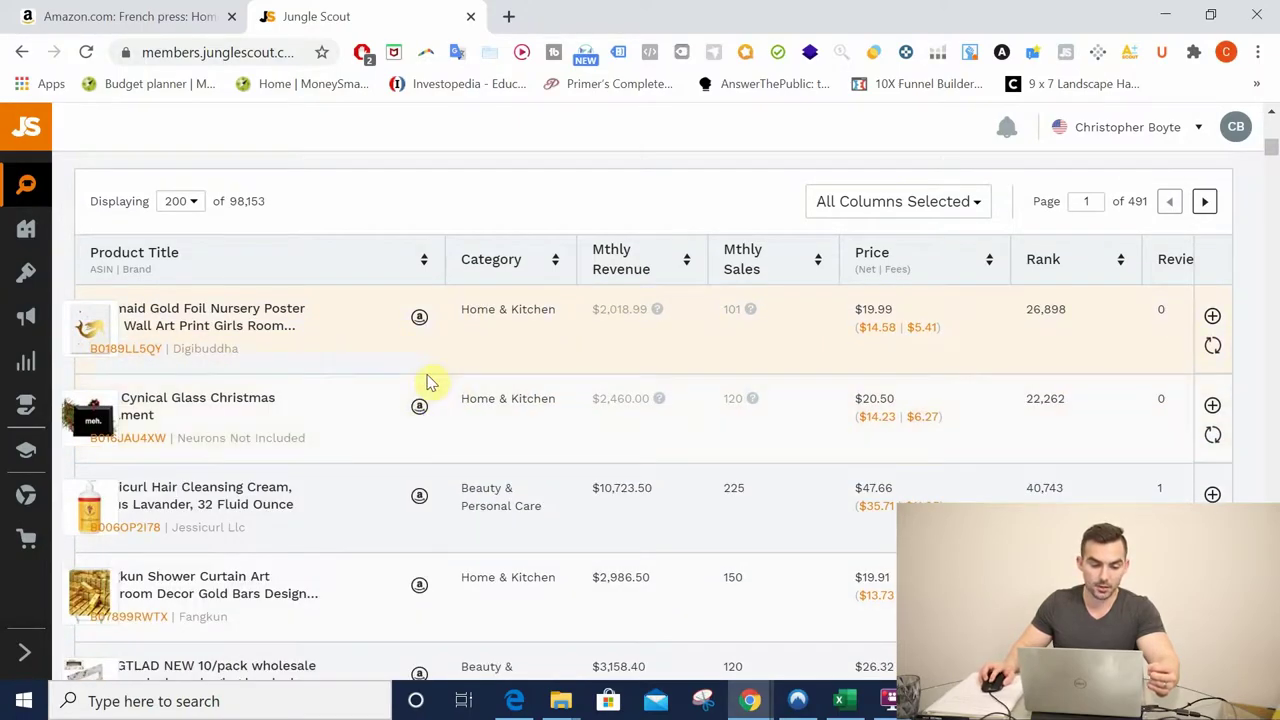
scroll(427, 381, down, 1)
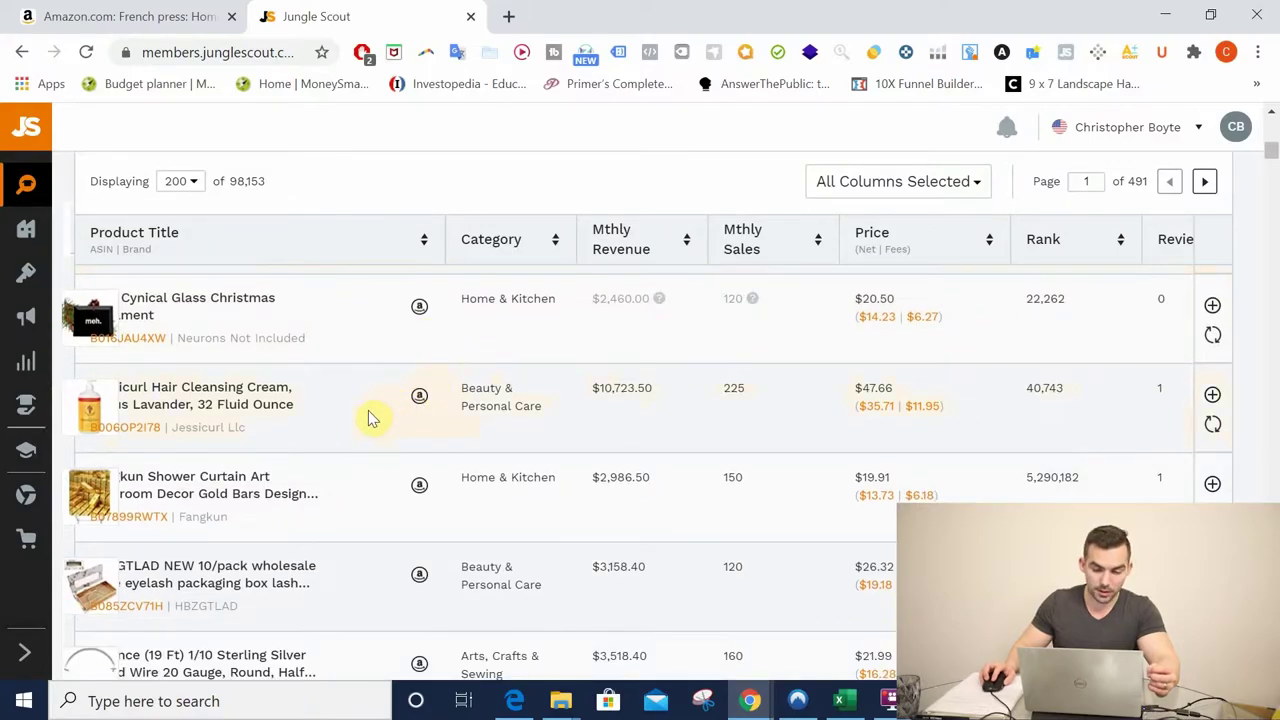
mouse_move(90, 410)
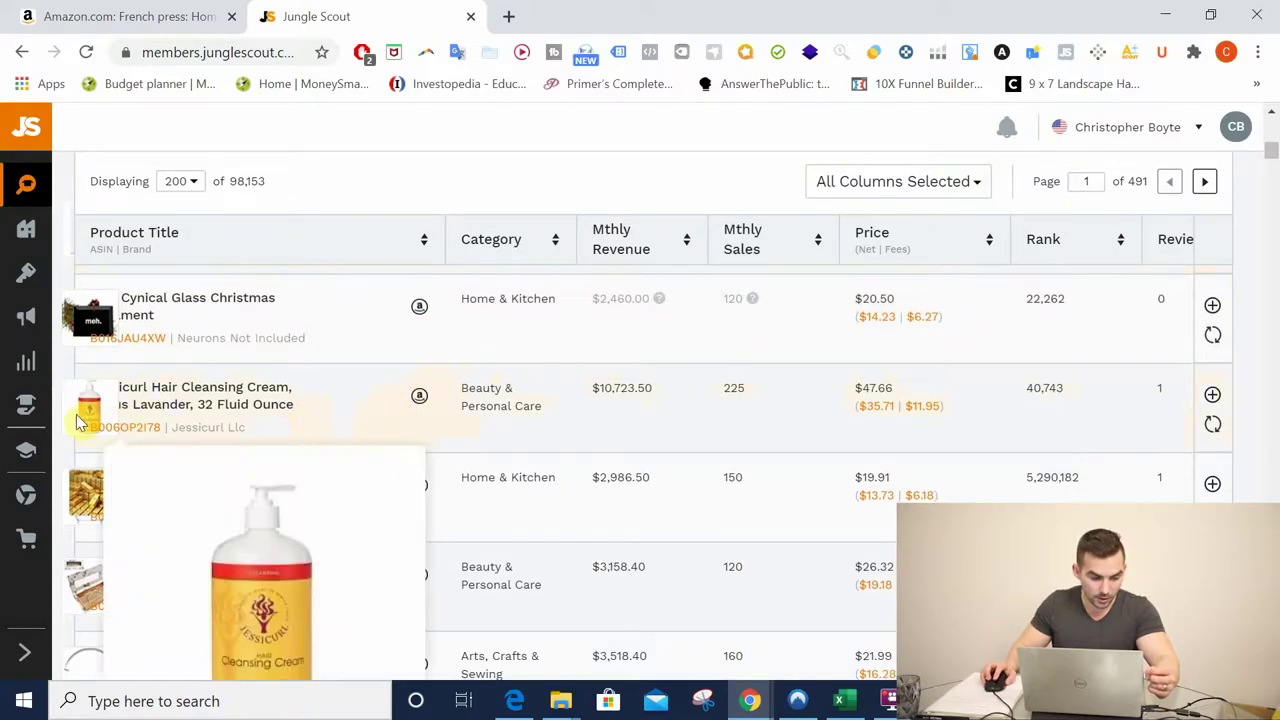
scroll(90, 410, down, 1)
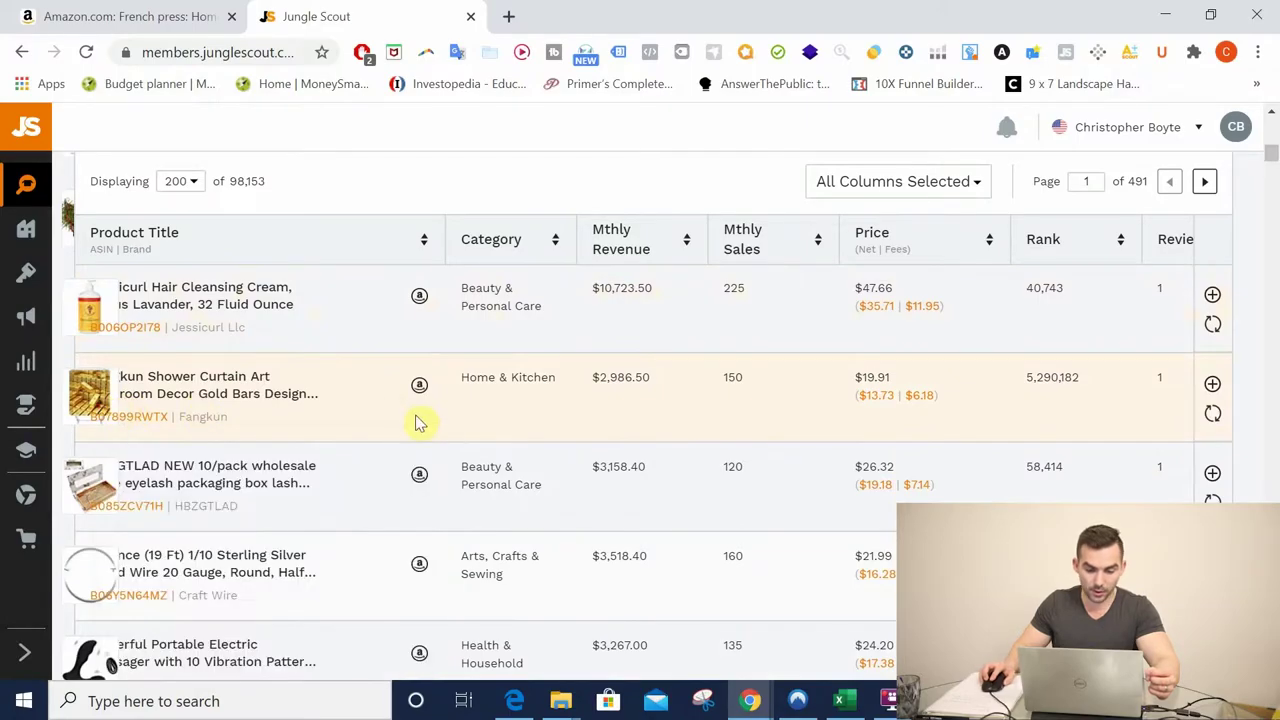
scroll(420, 421, down, 1)
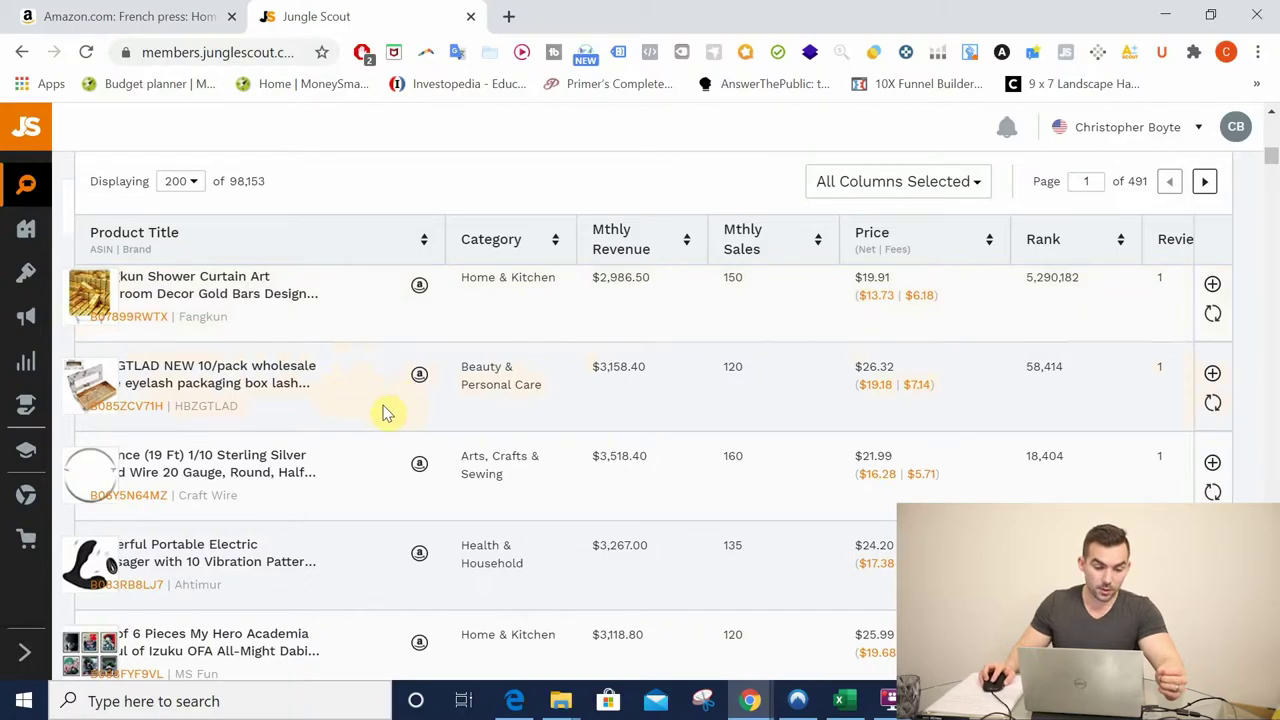
scroll(388, 413, down, 1)
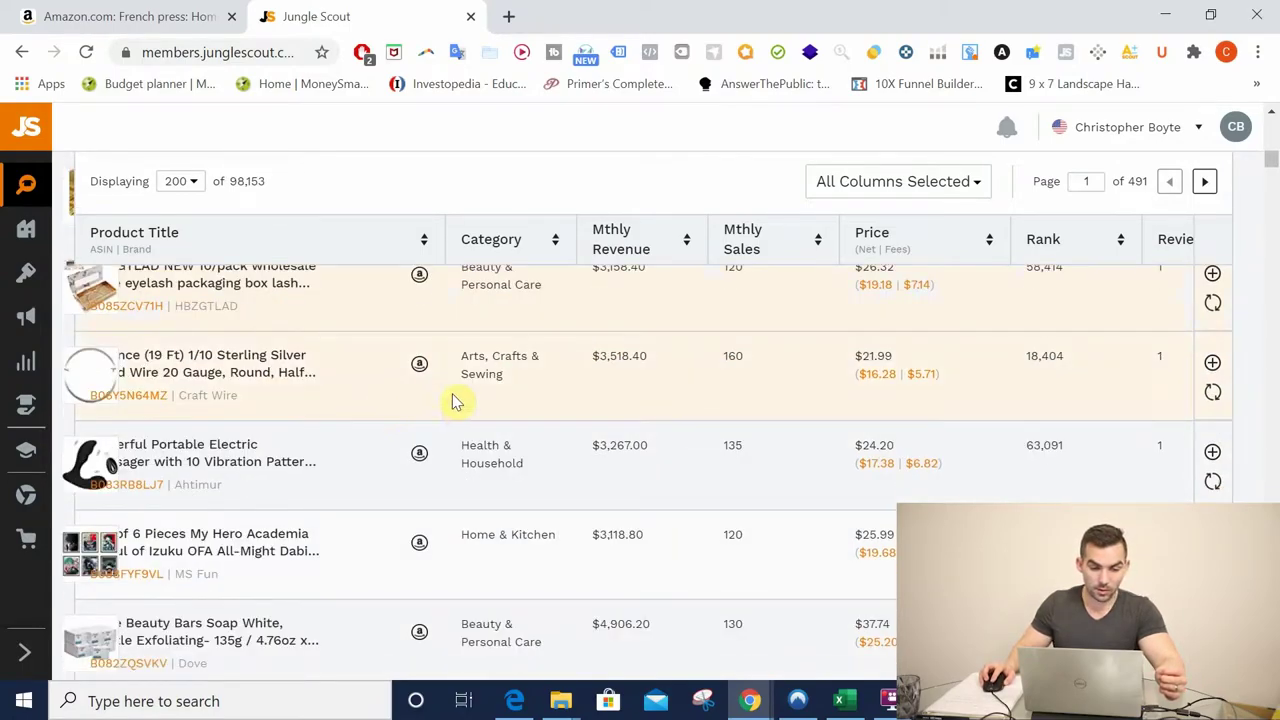
scroll(455, 400, down, 1)
scroll(457, 400, down, 1)
scroll(457, 400, up, 1)
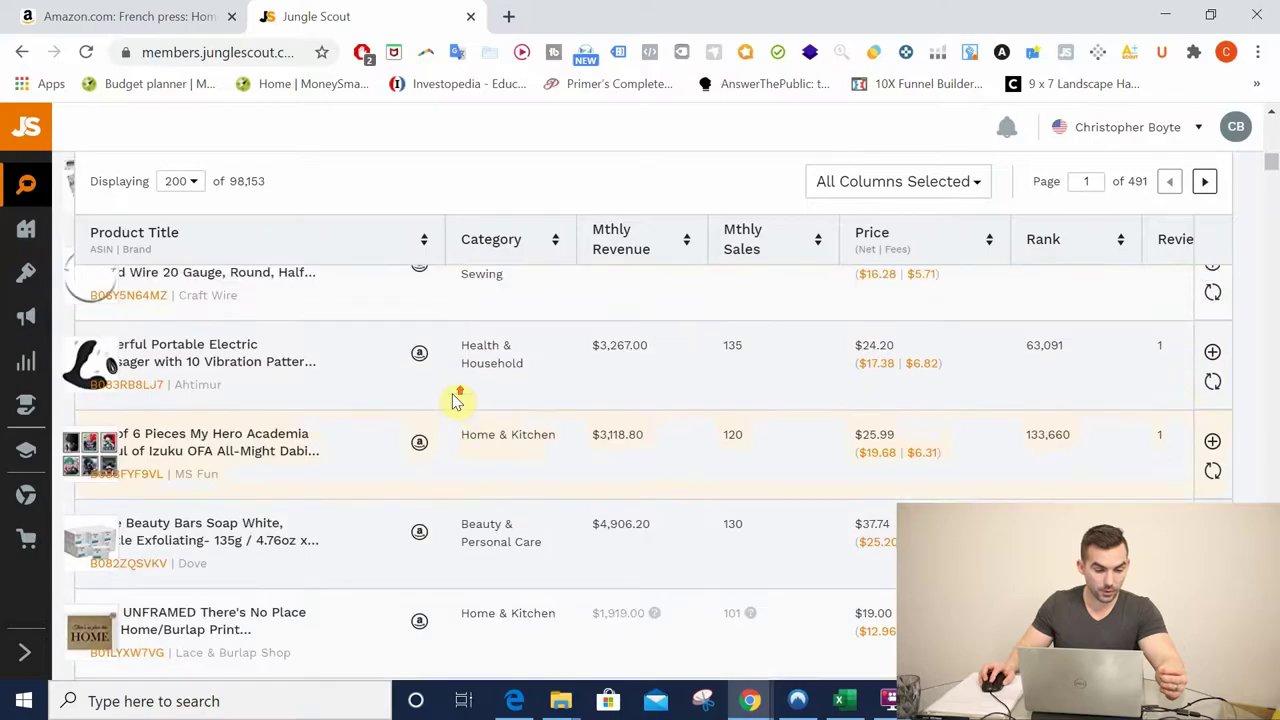
scroll(465, 398, up, 1)
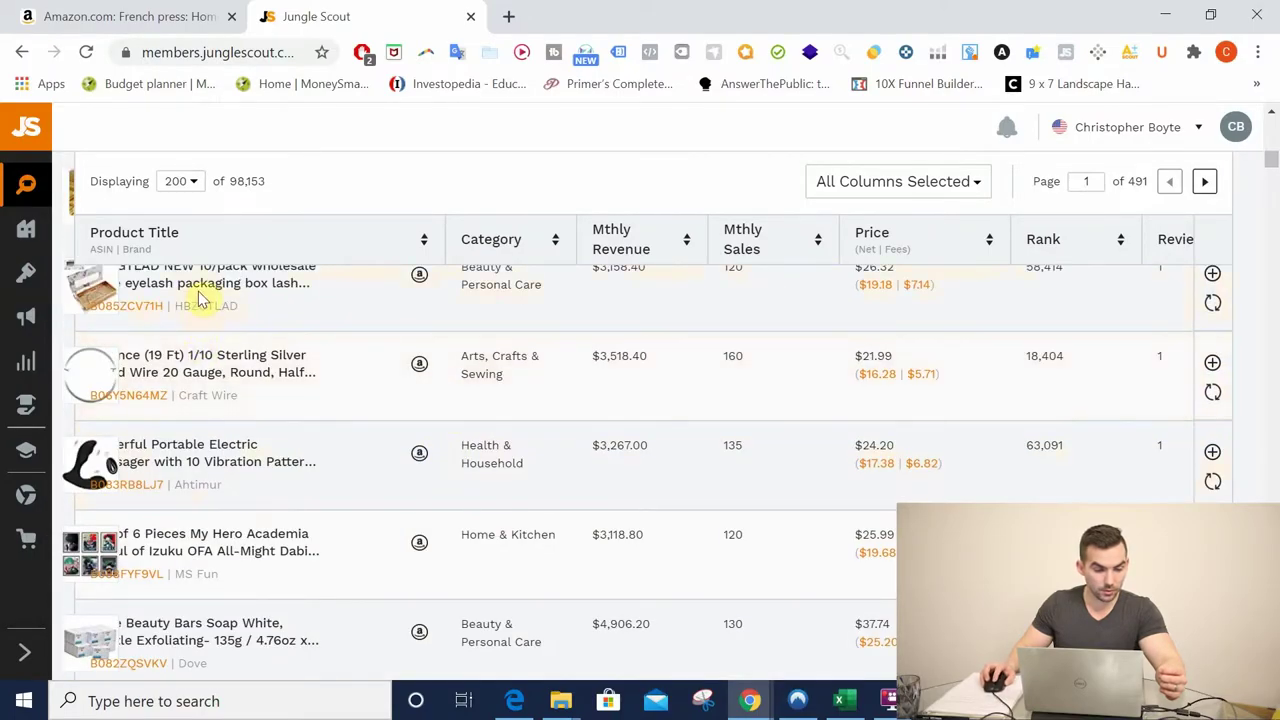
mouse_move(108, 290)
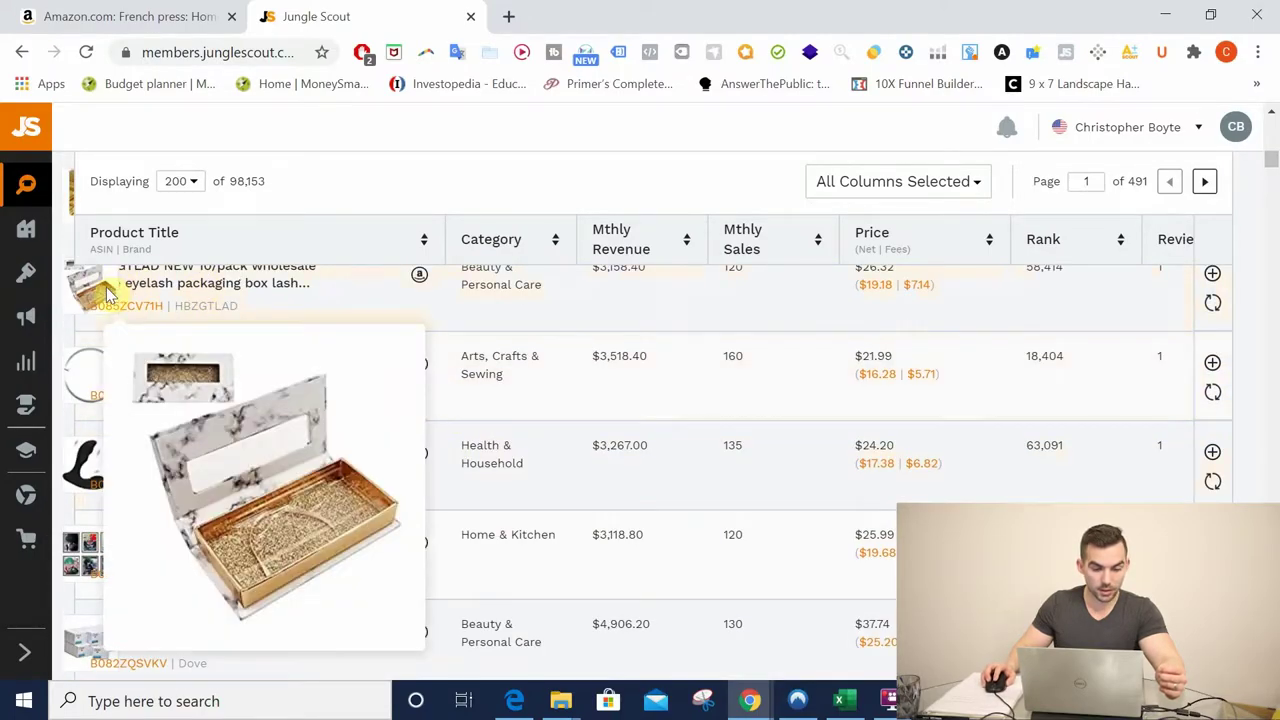
scroll(571, 429, up, 1)
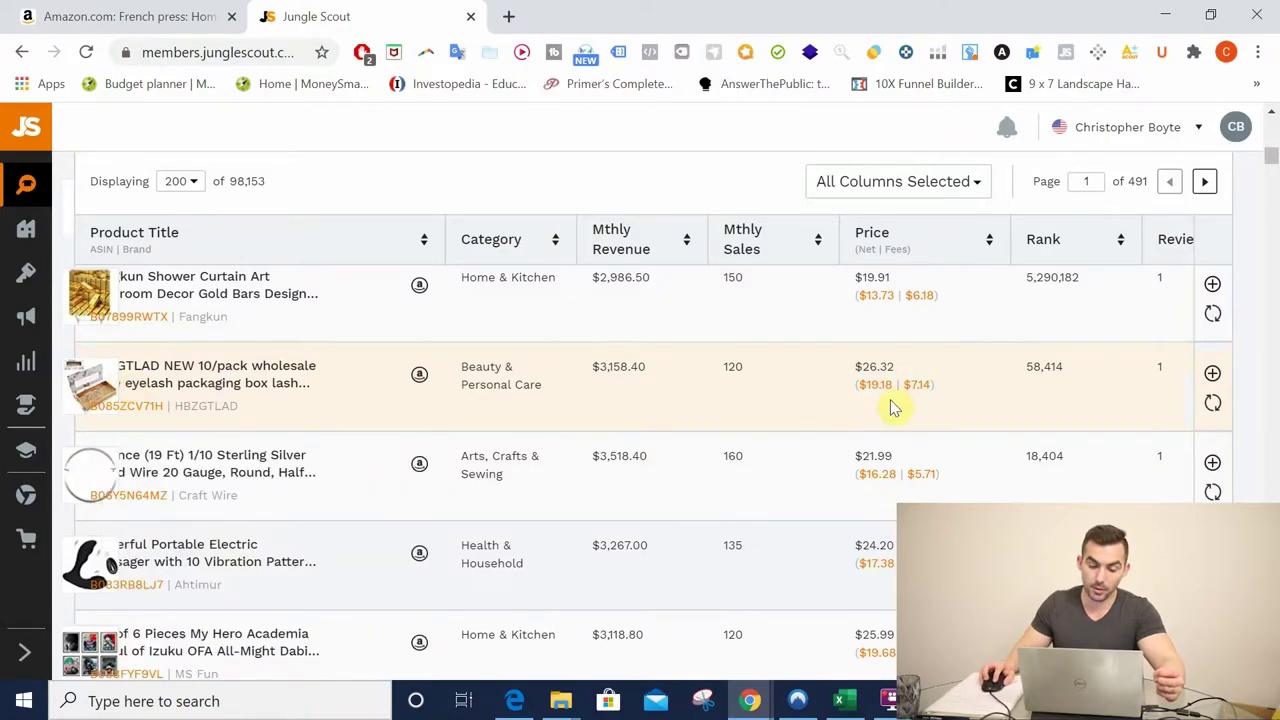
click(1212, 375)
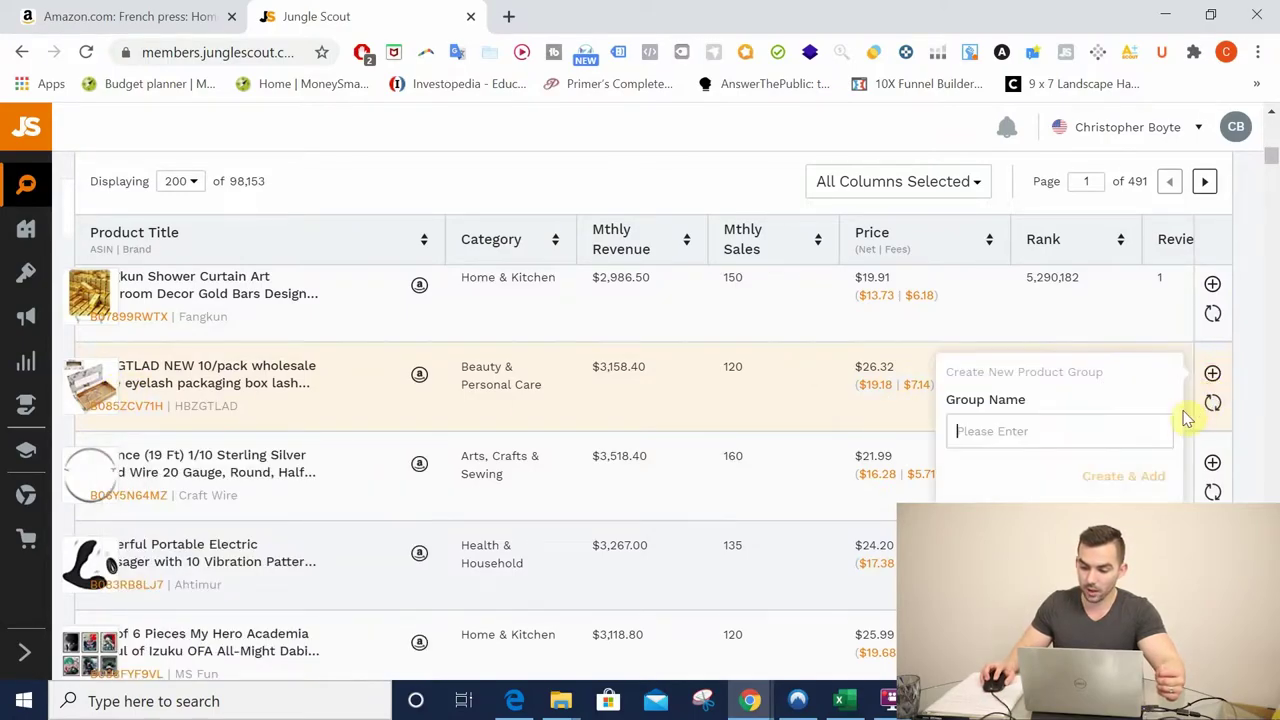
Step: Create a tracker group named 'sample product' and add the eyelash packaging box to it
click(1092, 440)
text(sample product)
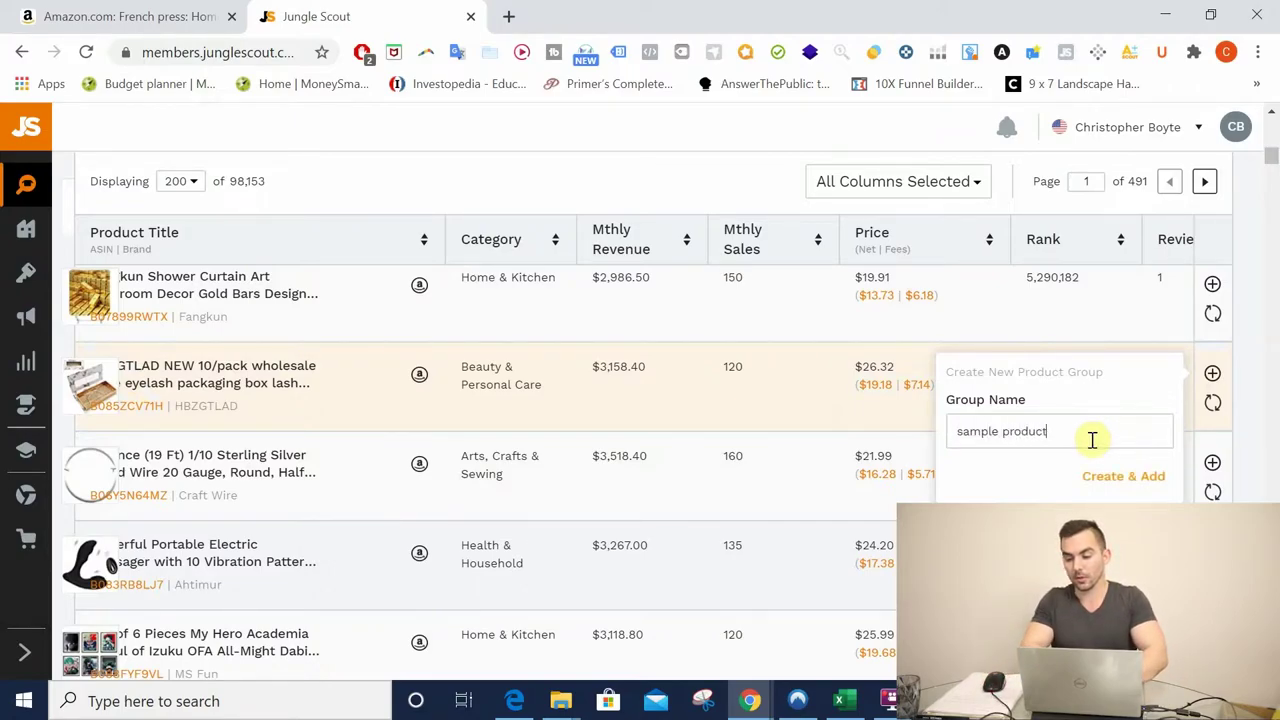
click(1124, 476)
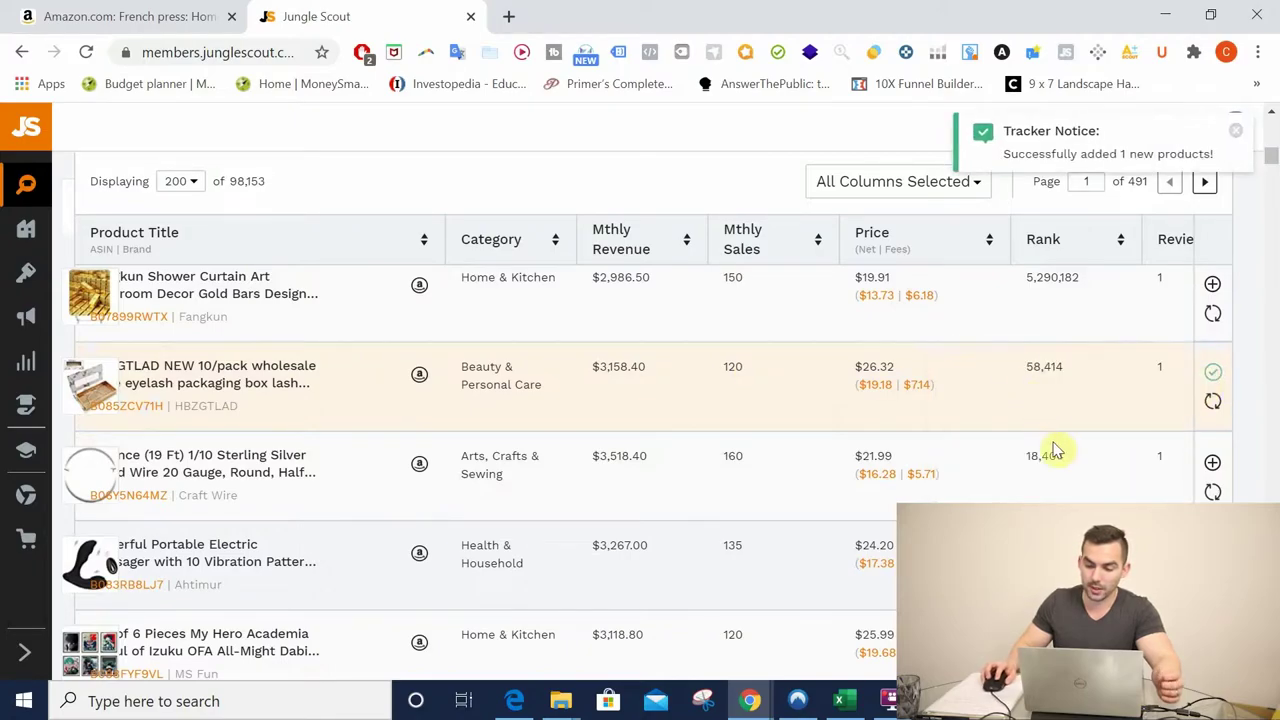
scroll(1062, 422, down, 1)
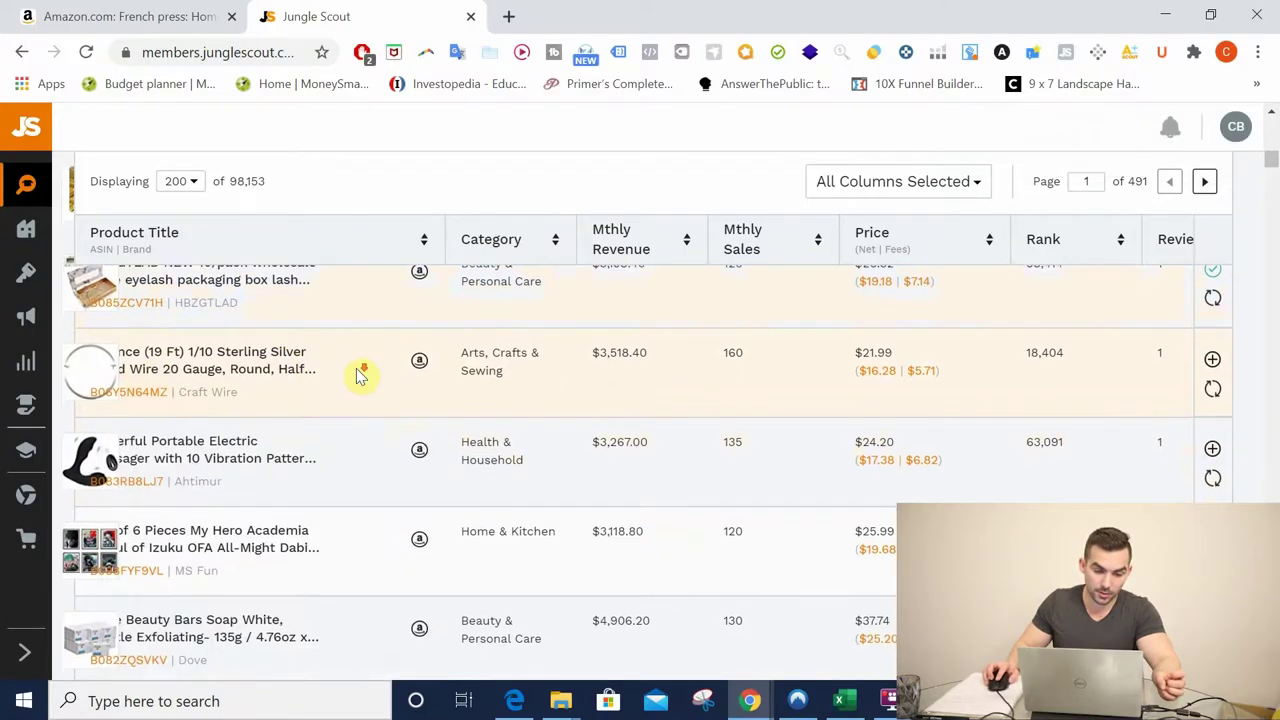
scroll(372, 372, down, 1)
scroll(383, 374, up, 1)
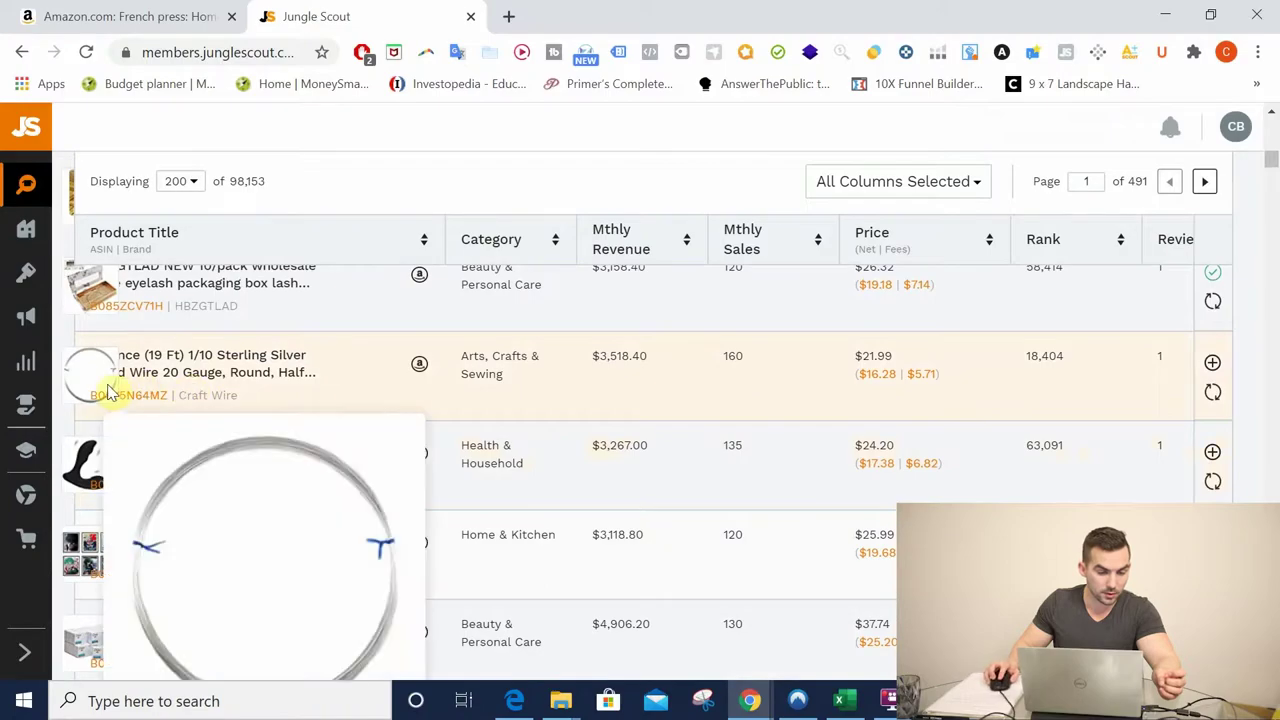
scroll(560, 417, down, 2)
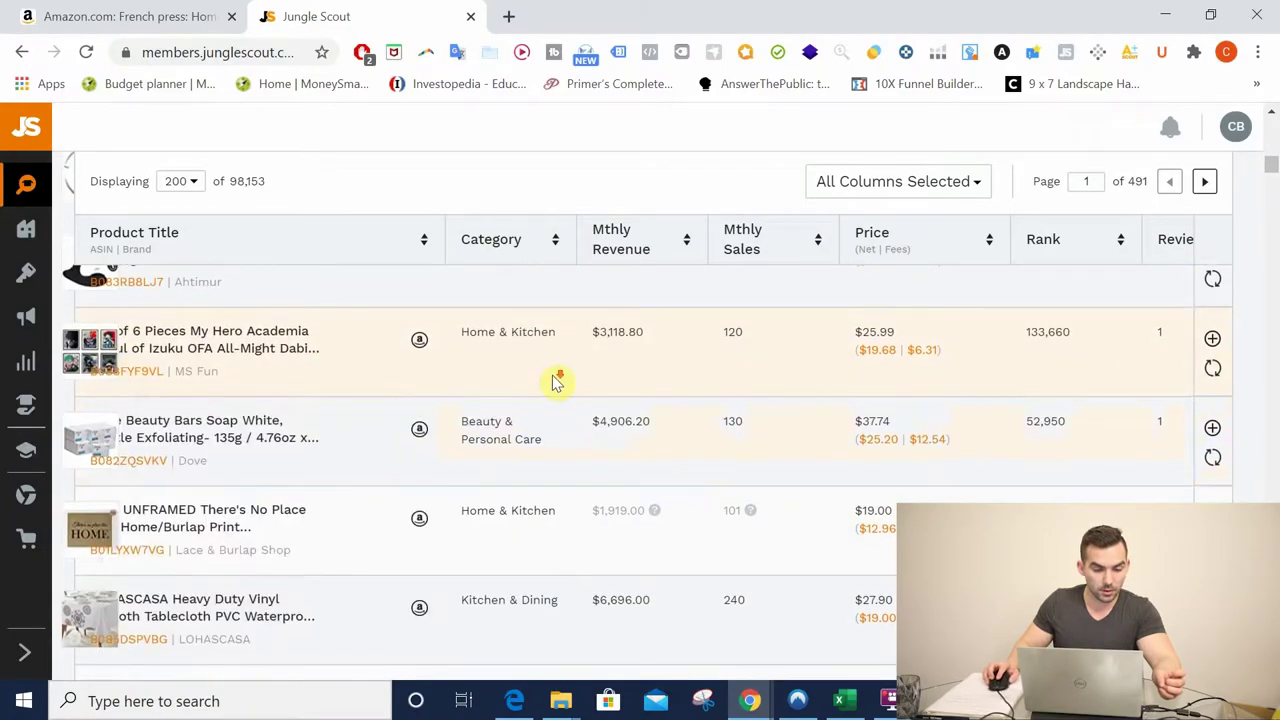
scroll(248, 377, down, 1)
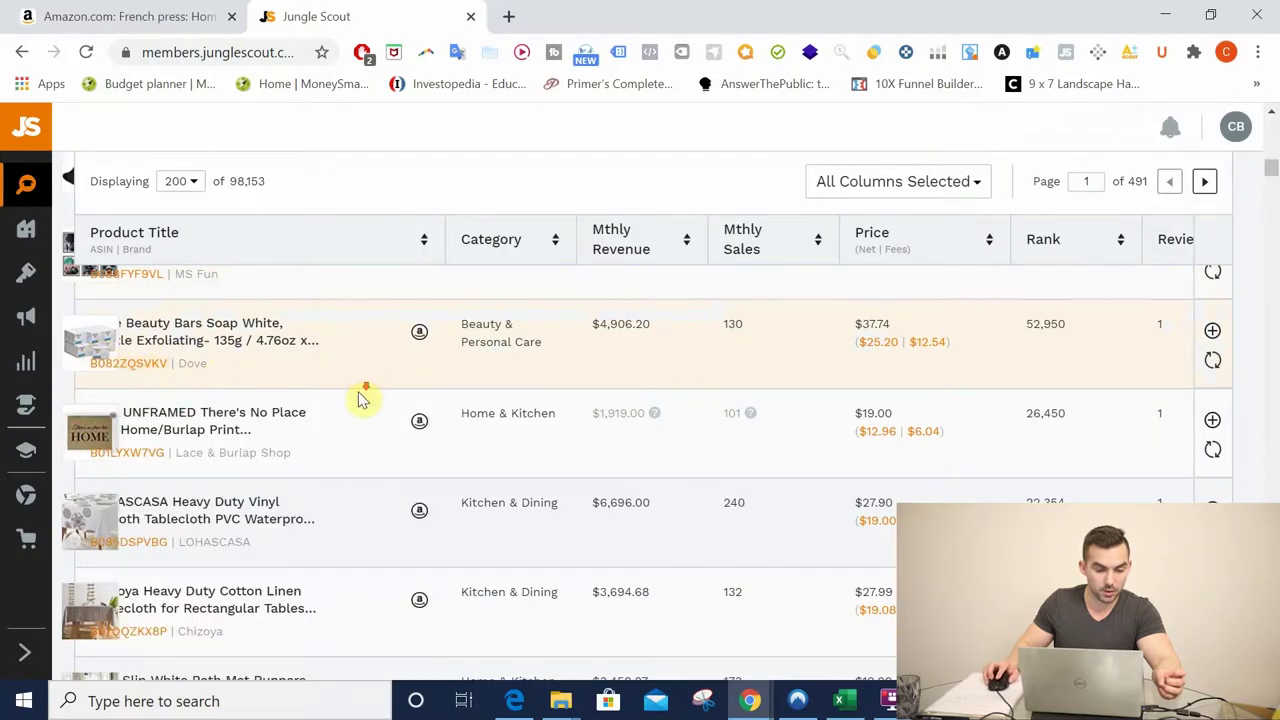
scroll(365, 405, down, 1)
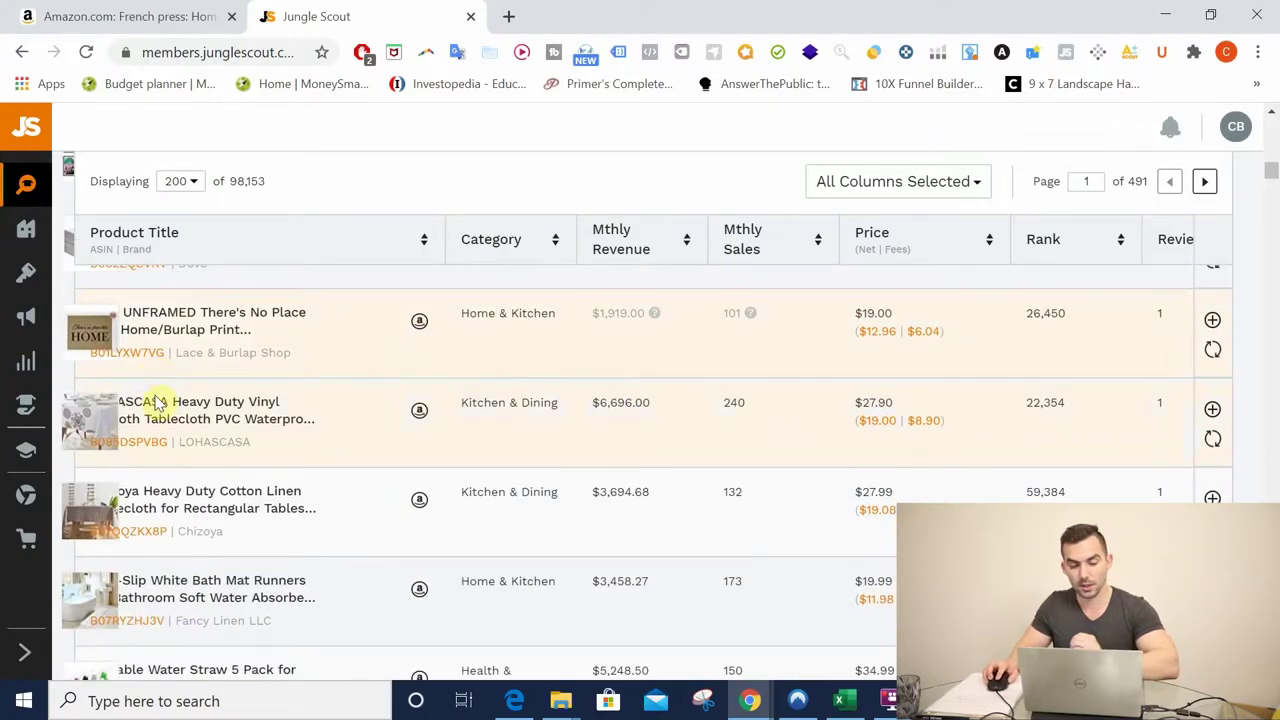
mouse_move(80, 355)
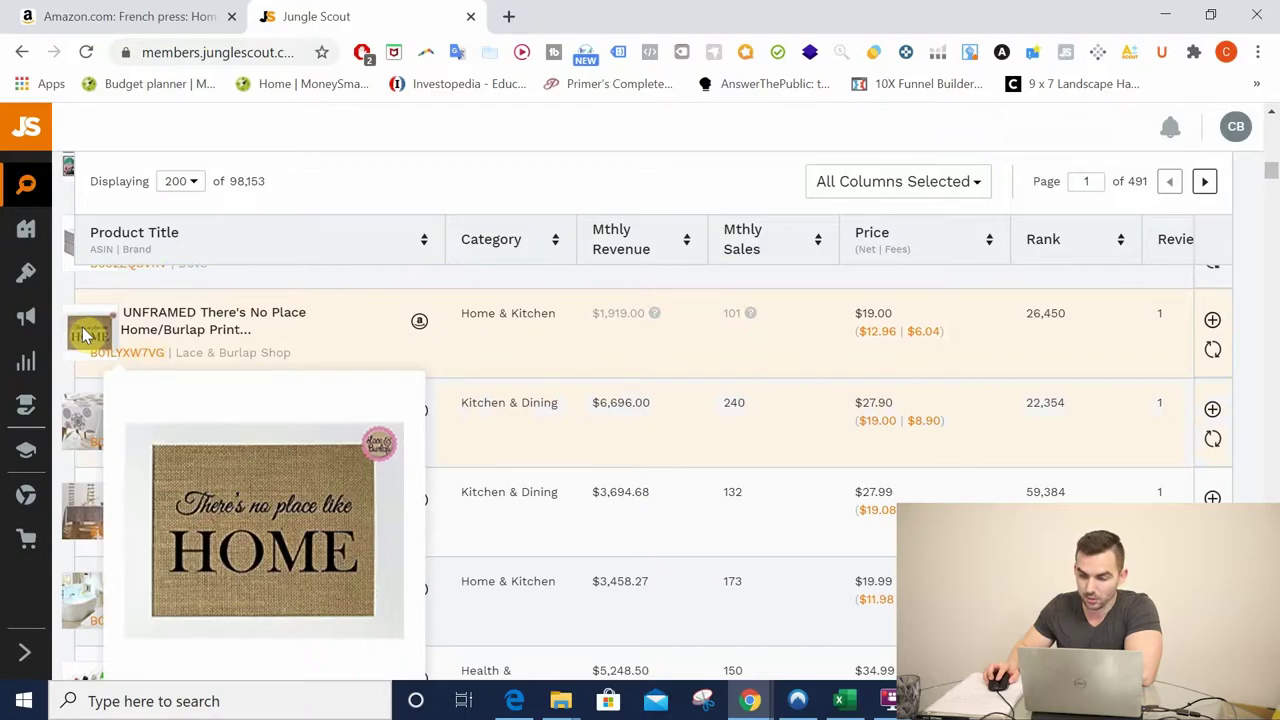
scroll(362, 395, down, 1)
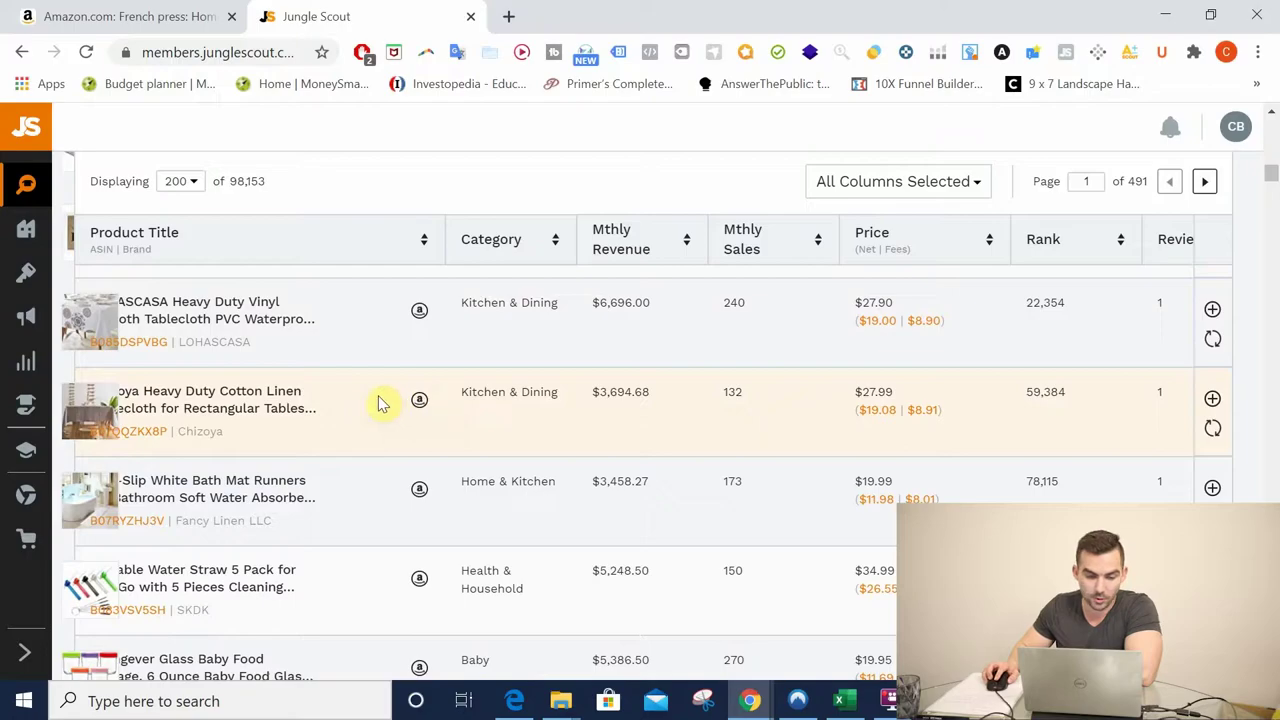
mouse_move(110, 510)
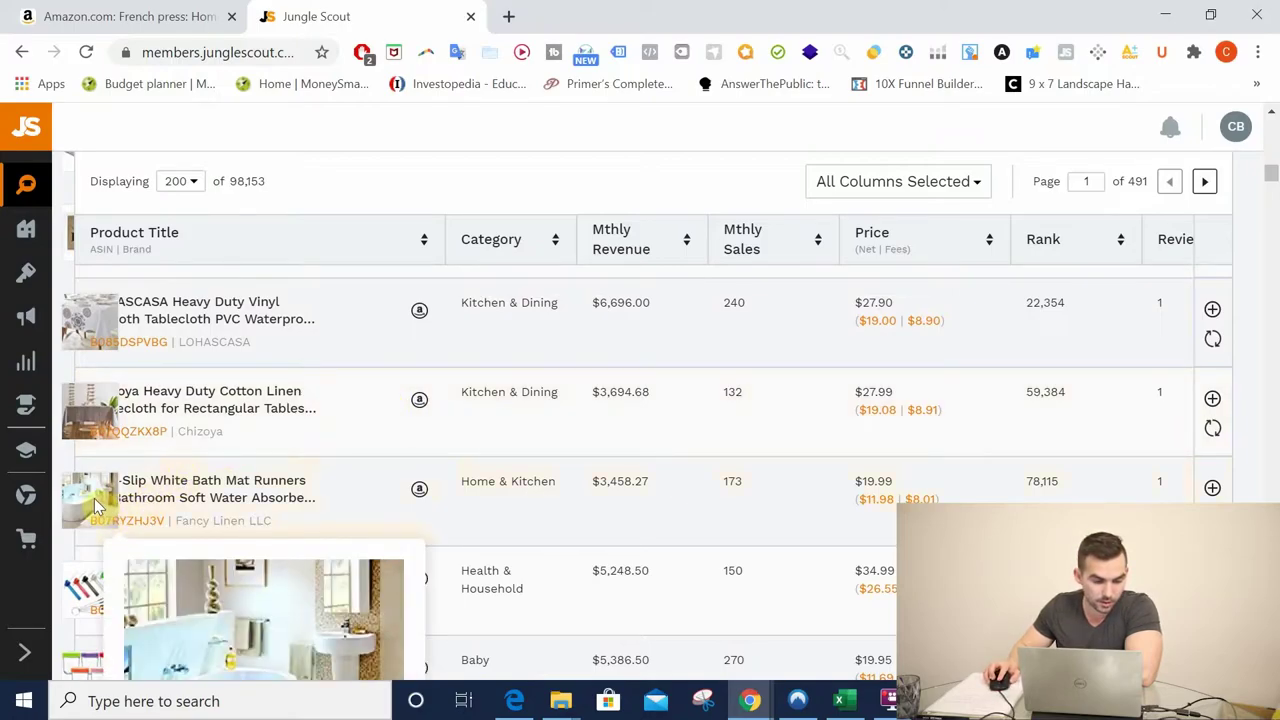
scroll(389, 491, down, 1)
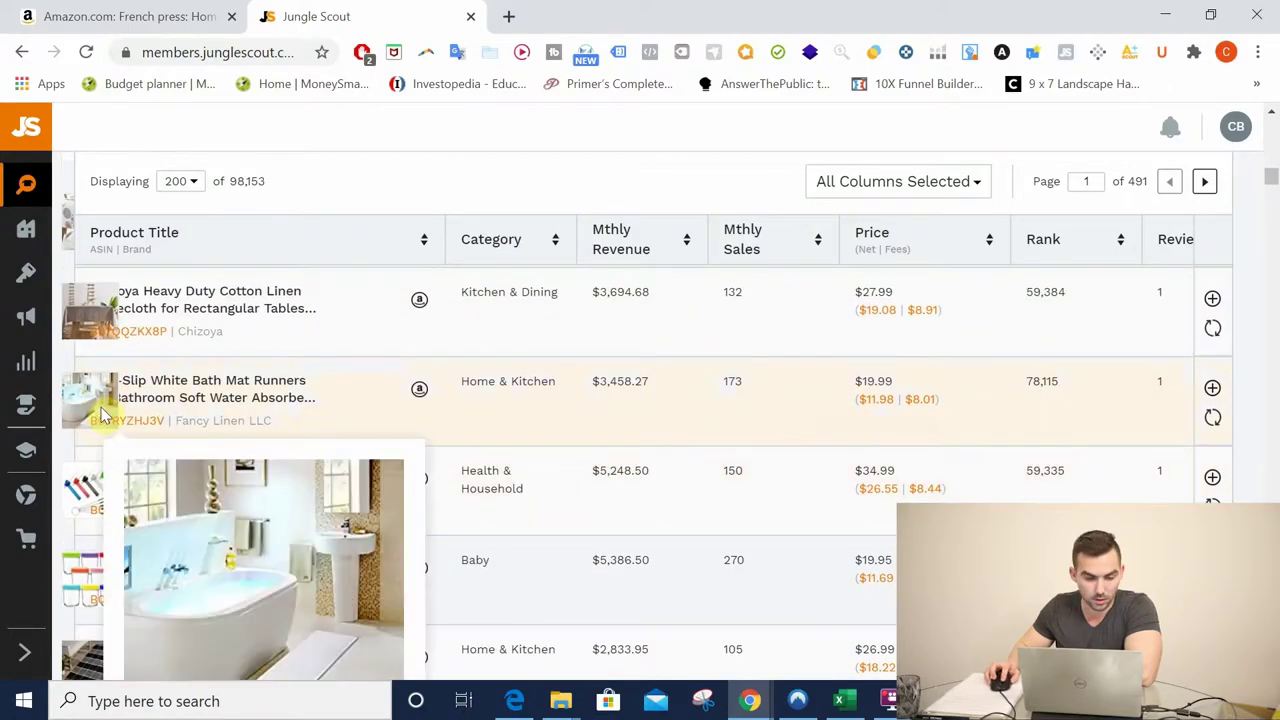
mouse_move(100, 415)
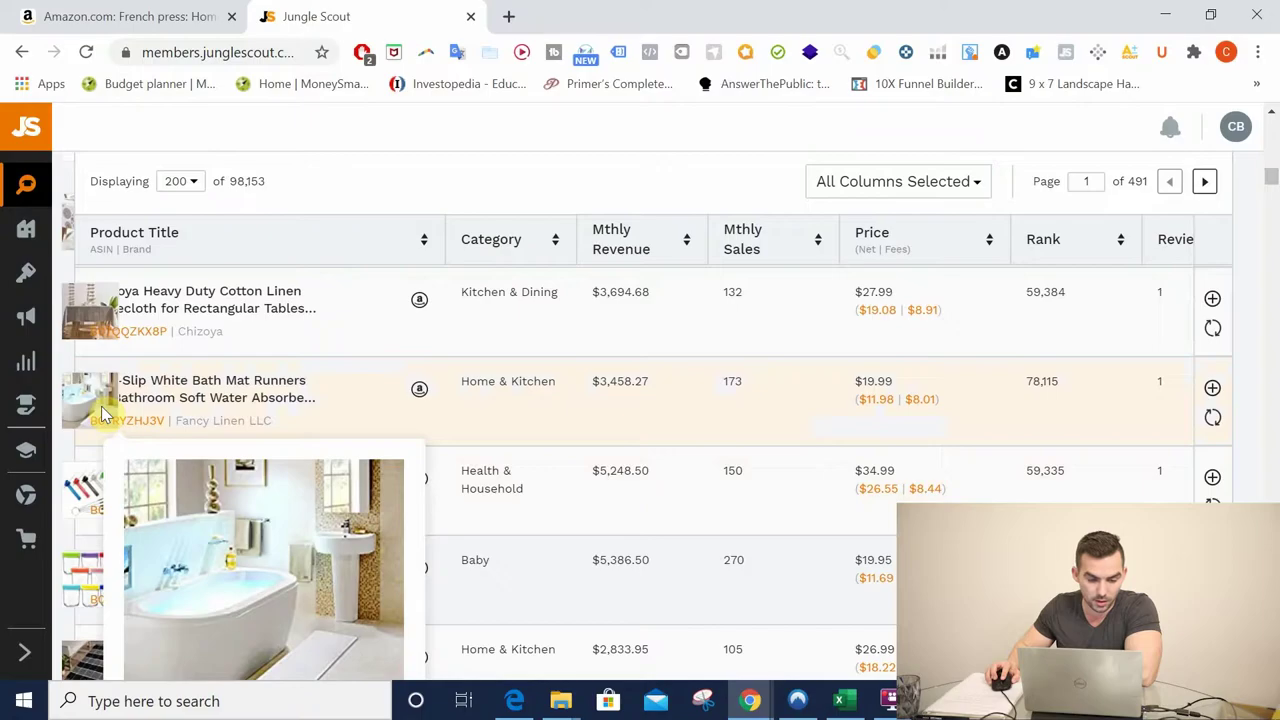
Step: Add the white bath mat runners to the 'sample product' tracker group
click(1212, 389)
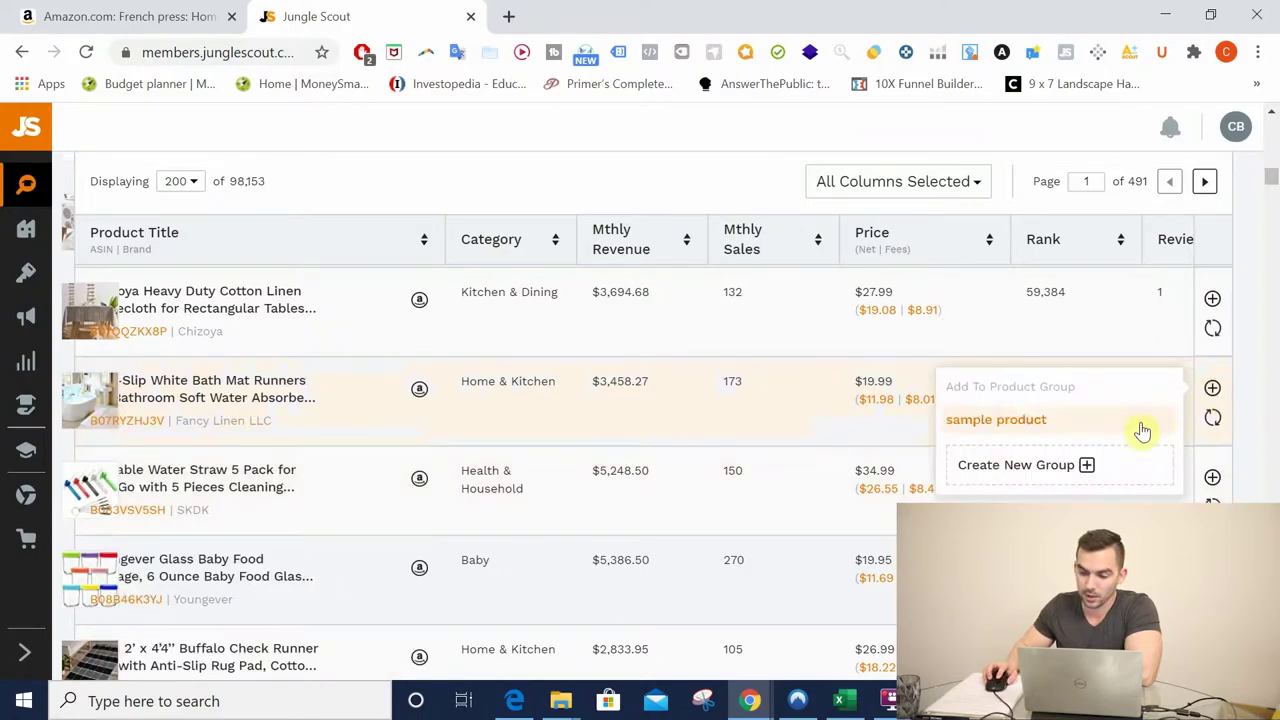
click(872, 478)
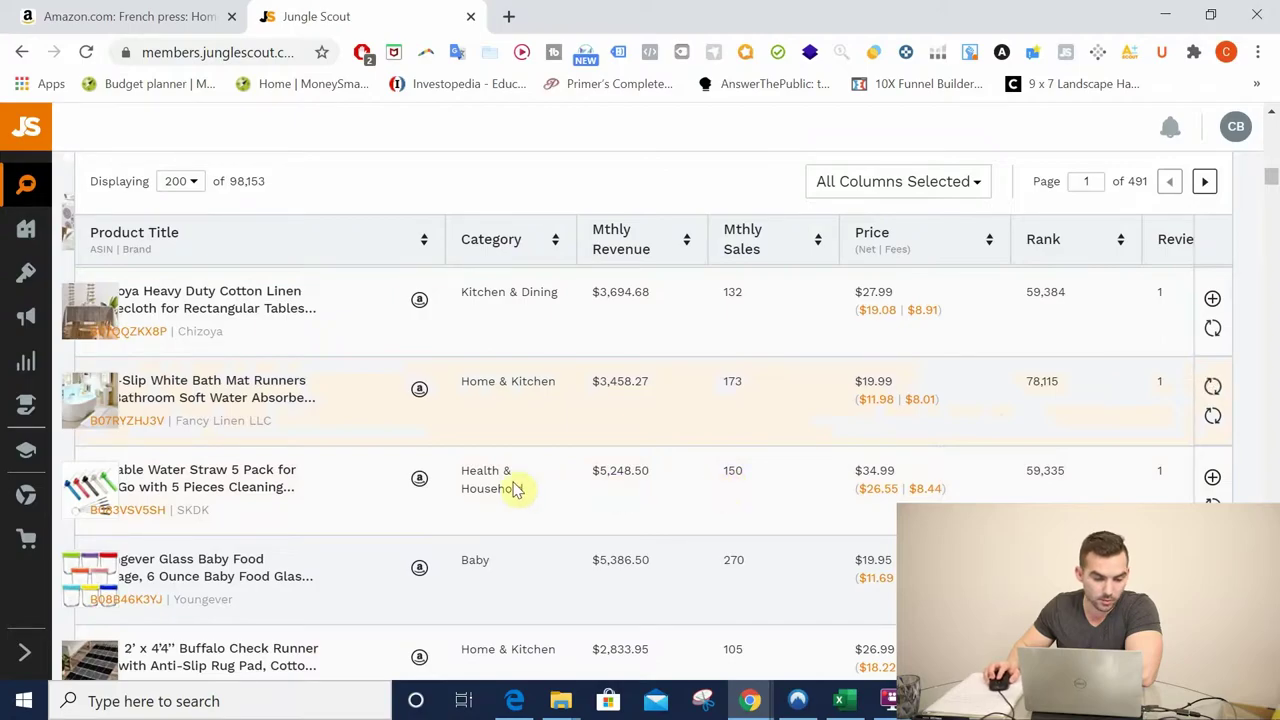
scroll(515, 488, down, 1)
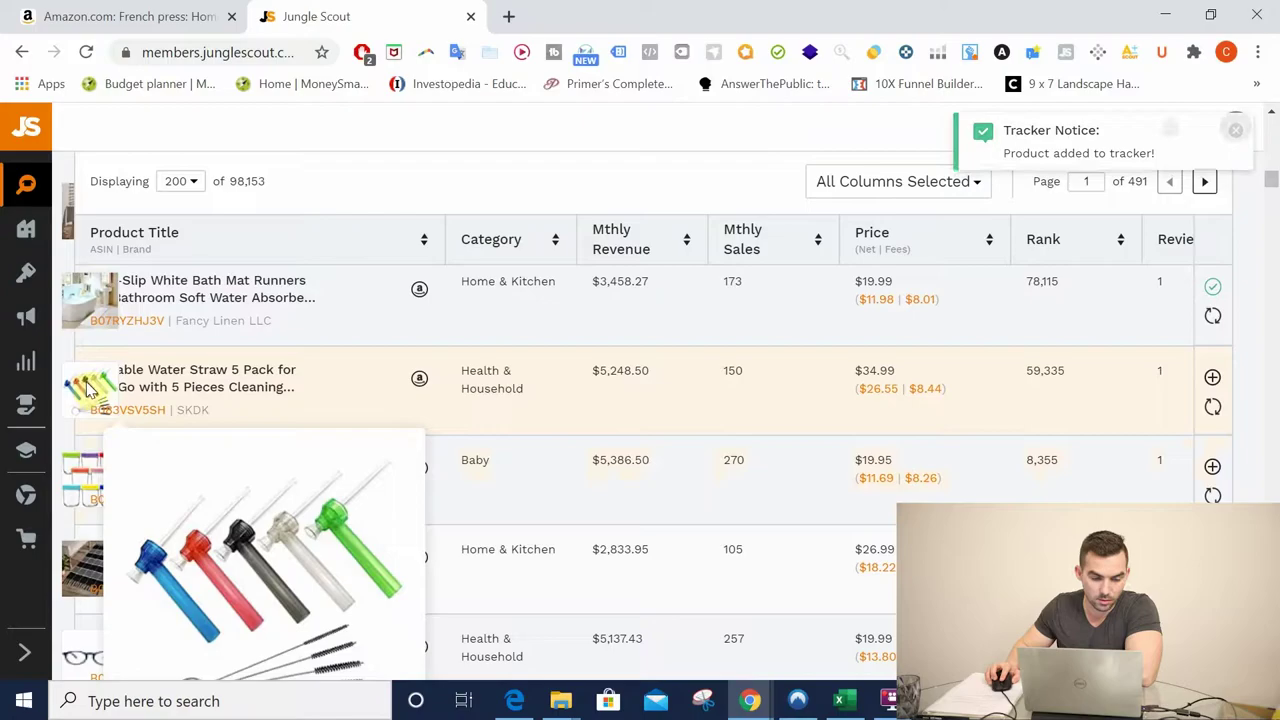
Step: Find the glass baby food jars and add them to the 'sample product' group
scroll(534, 429, down, 1)
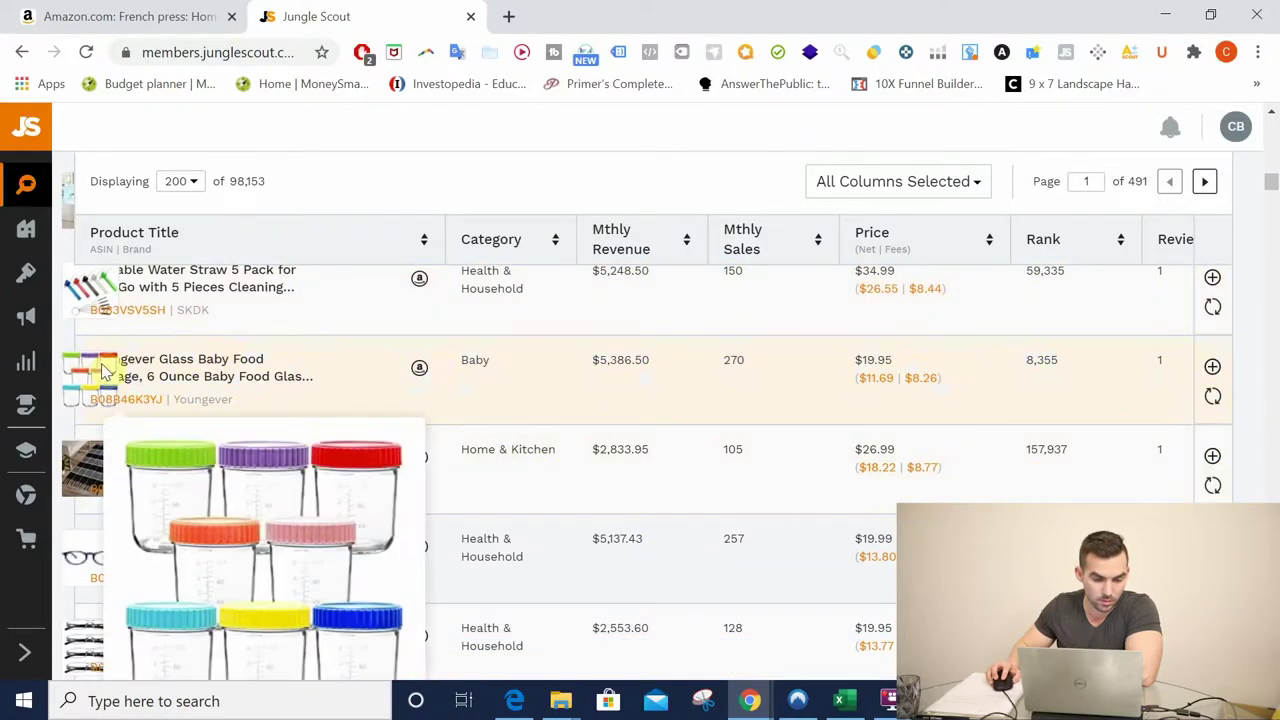
scroll(497, 388, down, 1)
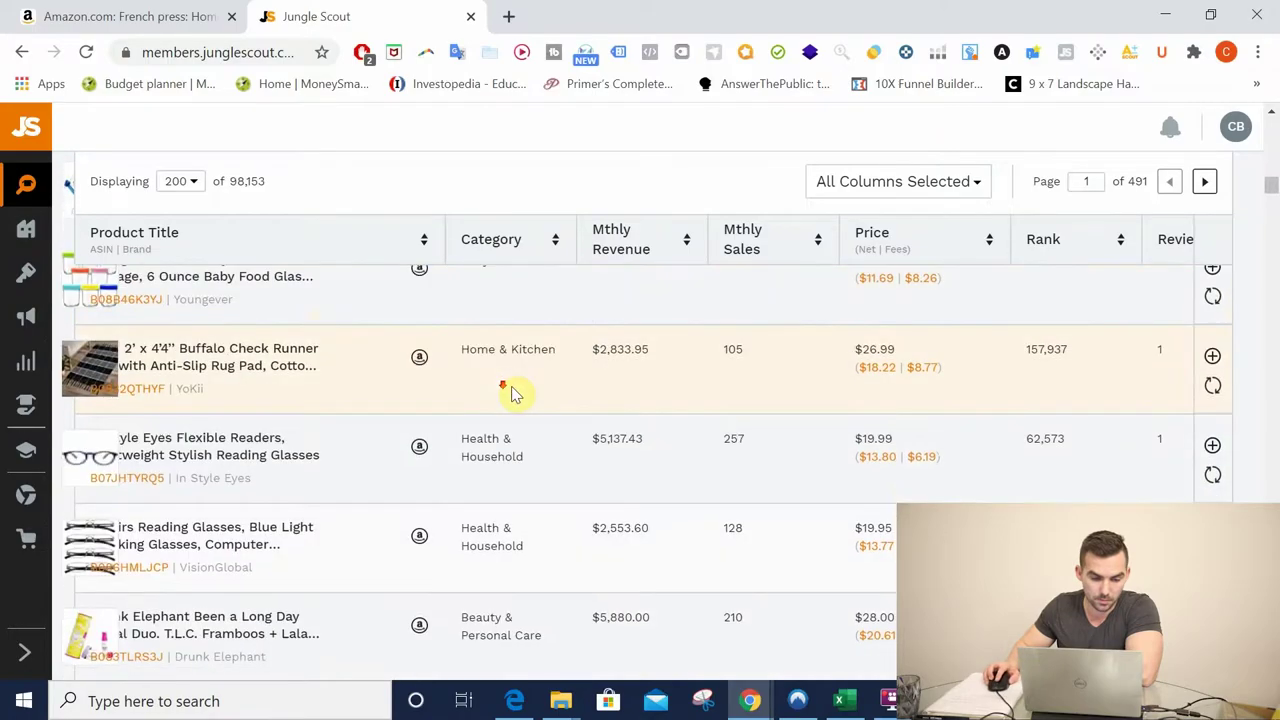
scroll(612, 432, down, 1)
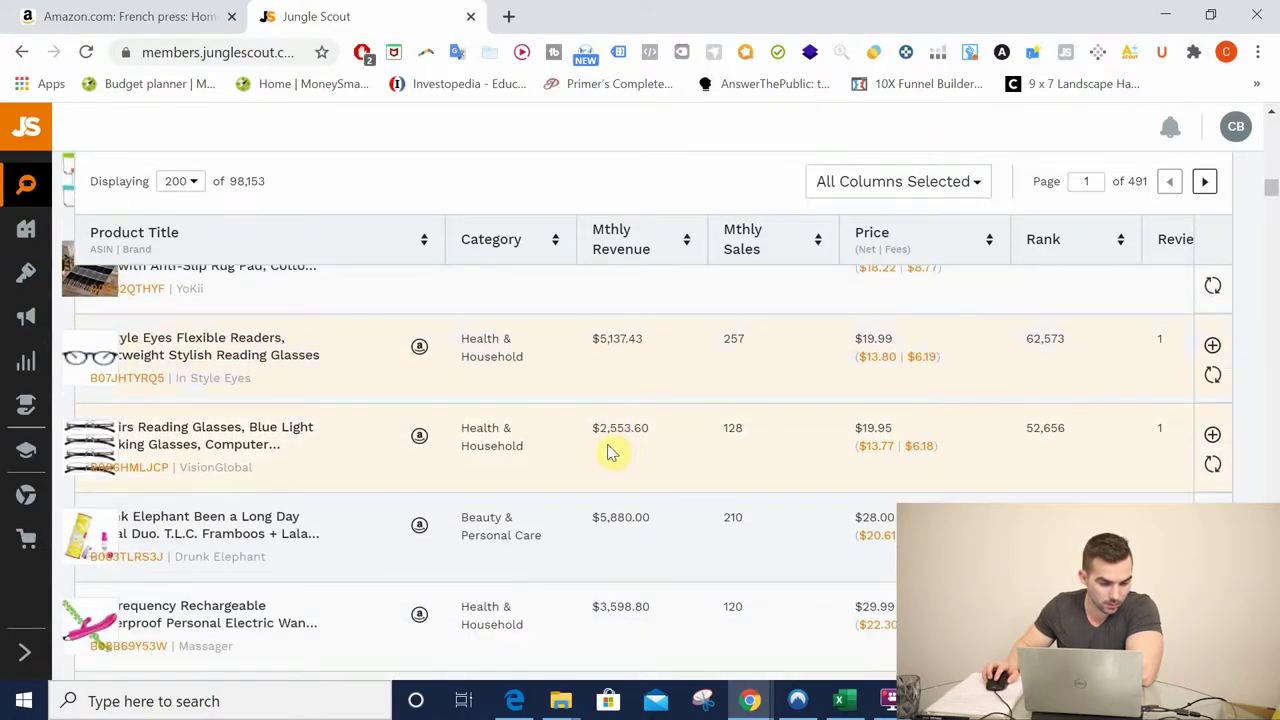
scroll(560, 448, up, 1)
scroll(300, 420, up, 1)
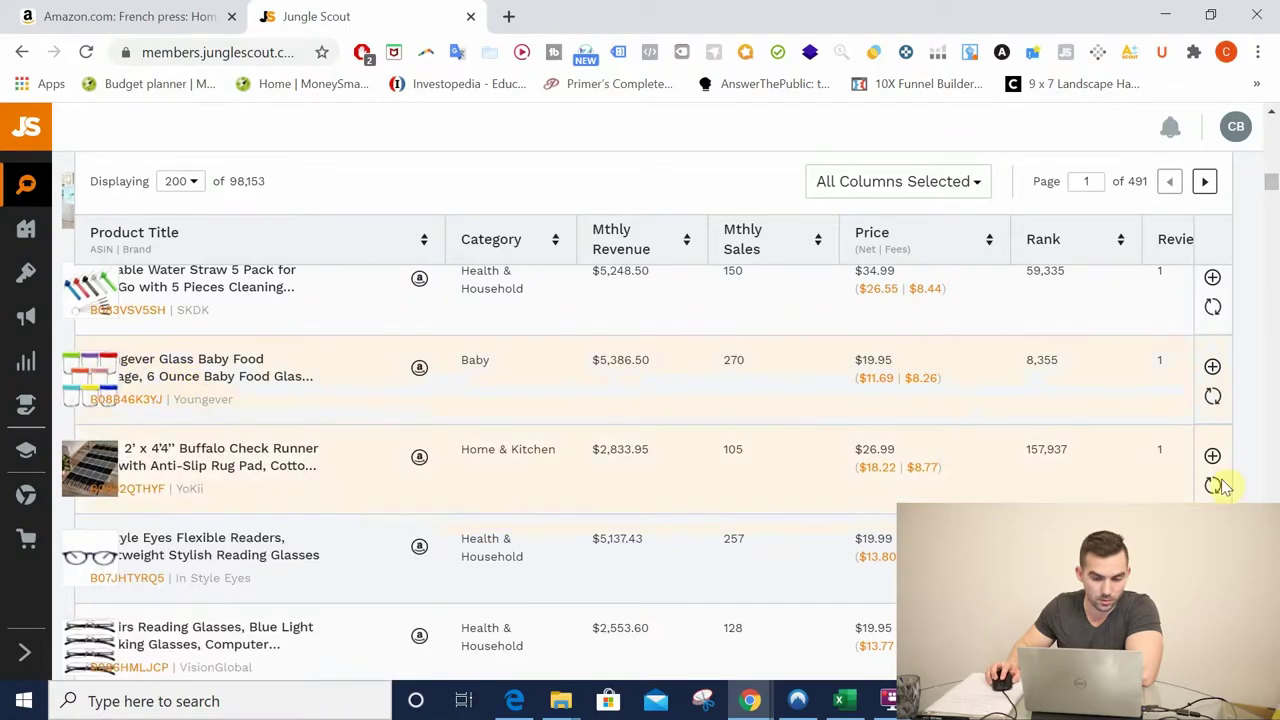
click(1212, 366)
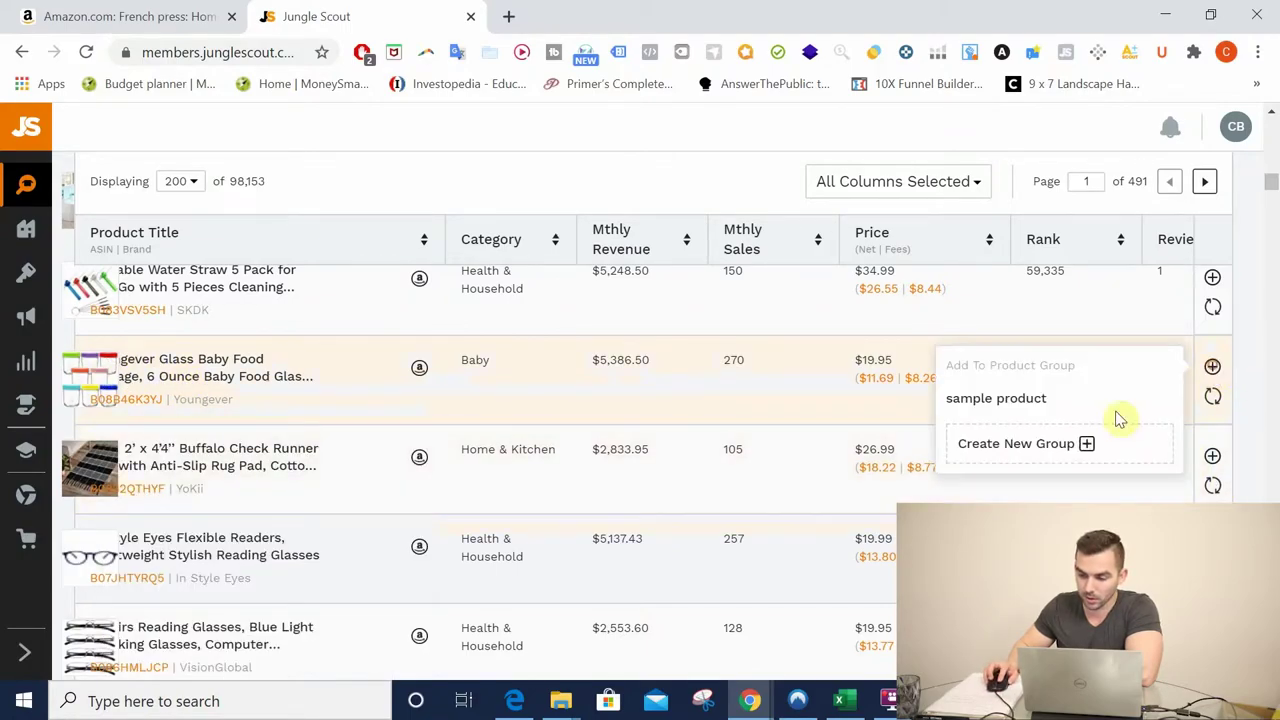
click(988, 402)
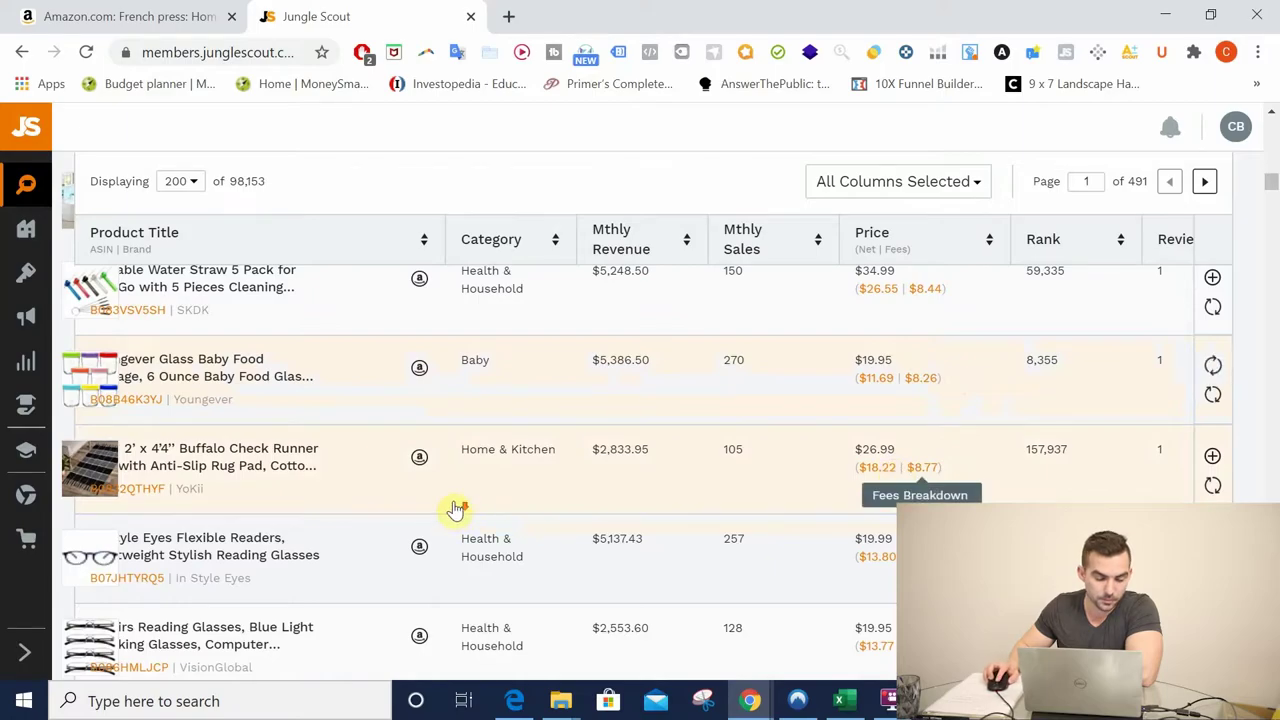
scroll(455, 510, down, 3)
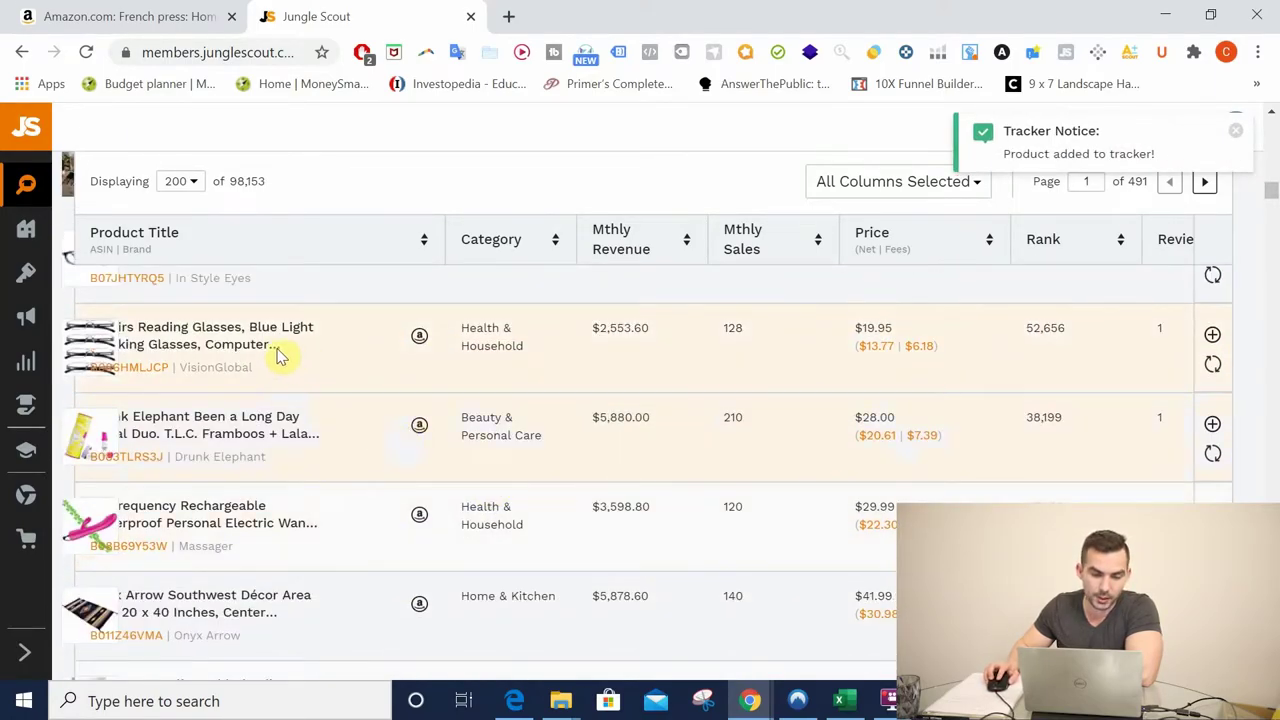
Step: Browse down the results and bring up tracker group choices for the Sea World shower curtain set
mouse_move(84, 361)
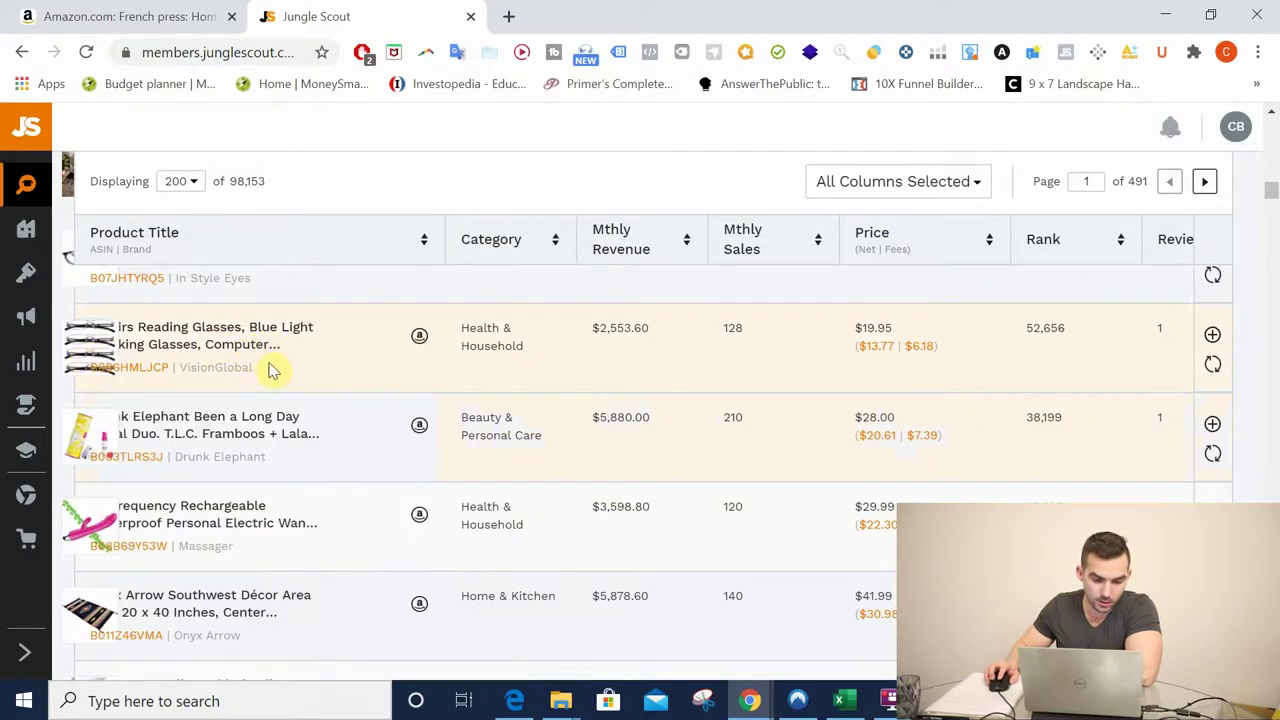
scroll(84, 358, down, 1)
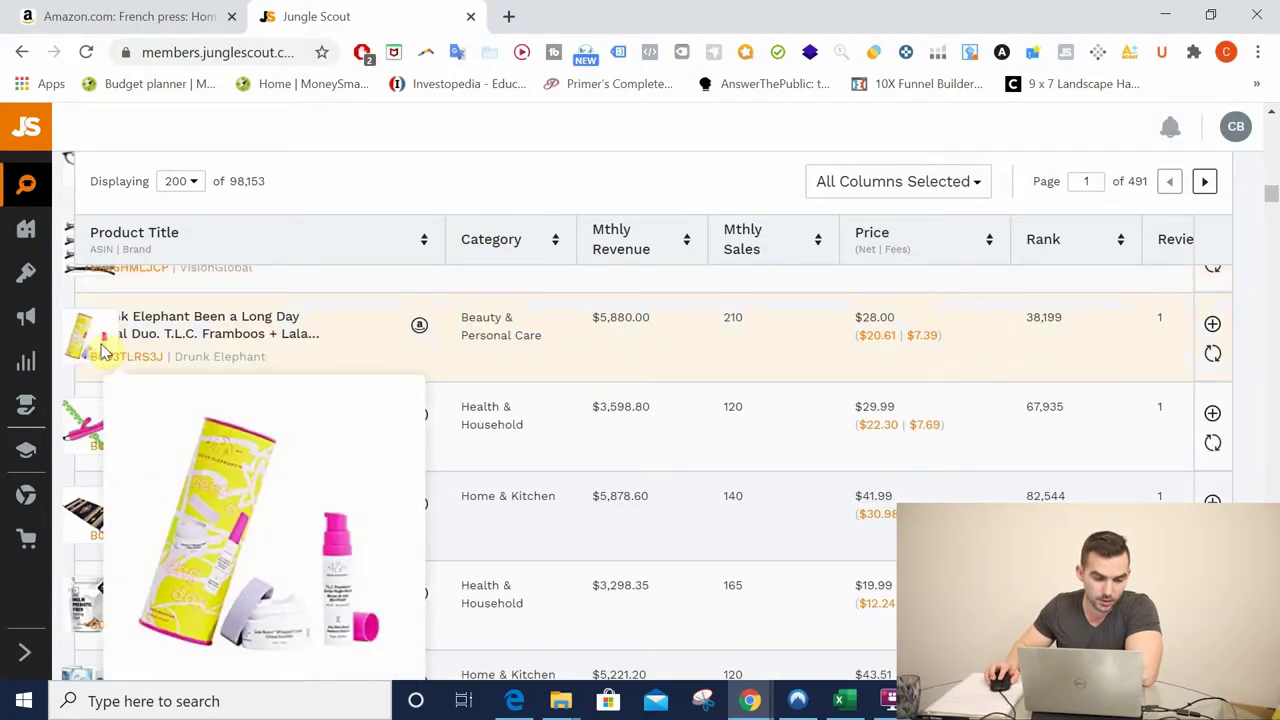
scroll(92, 350, down, 1)
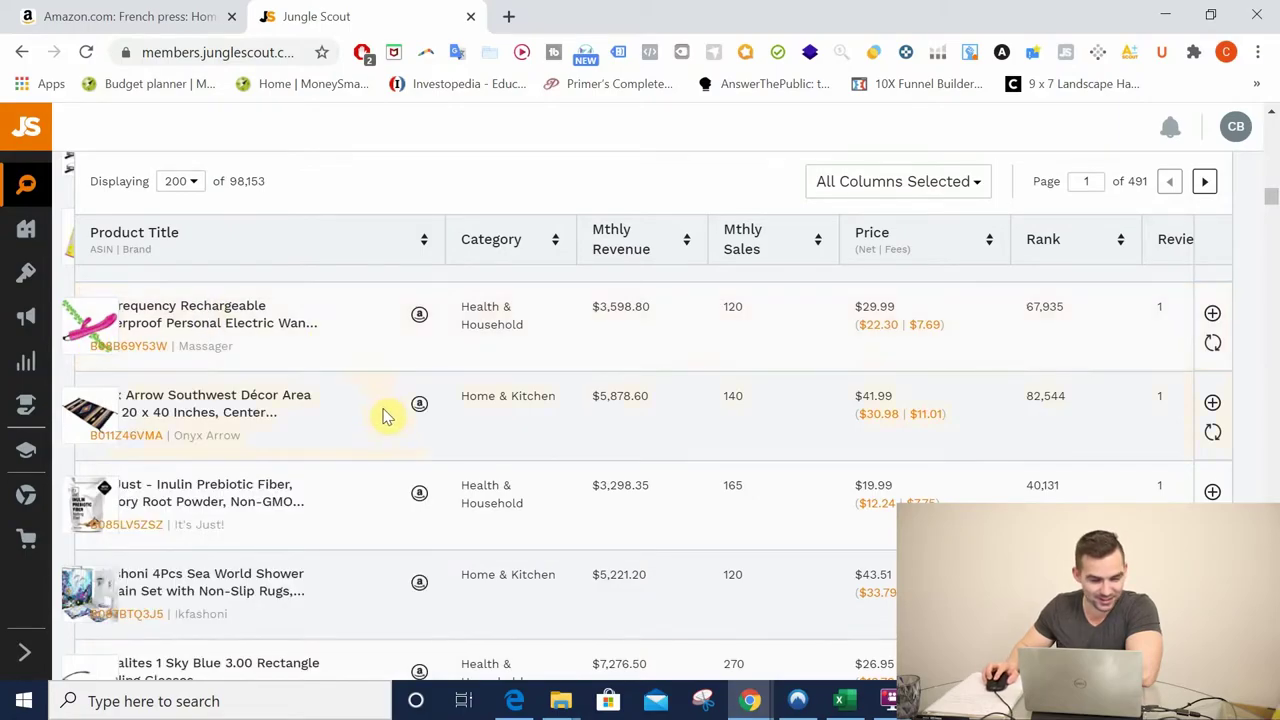
scroll(380, 420, down, 1)
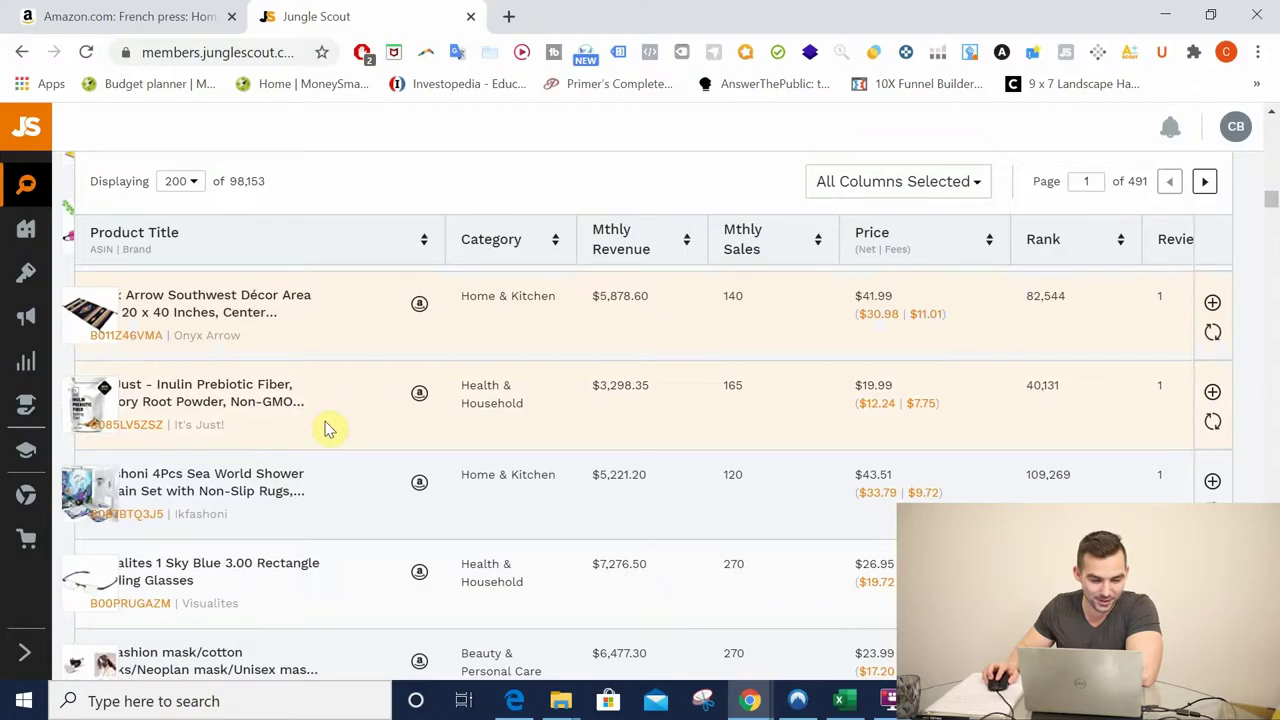
mouse_move(82, 420)
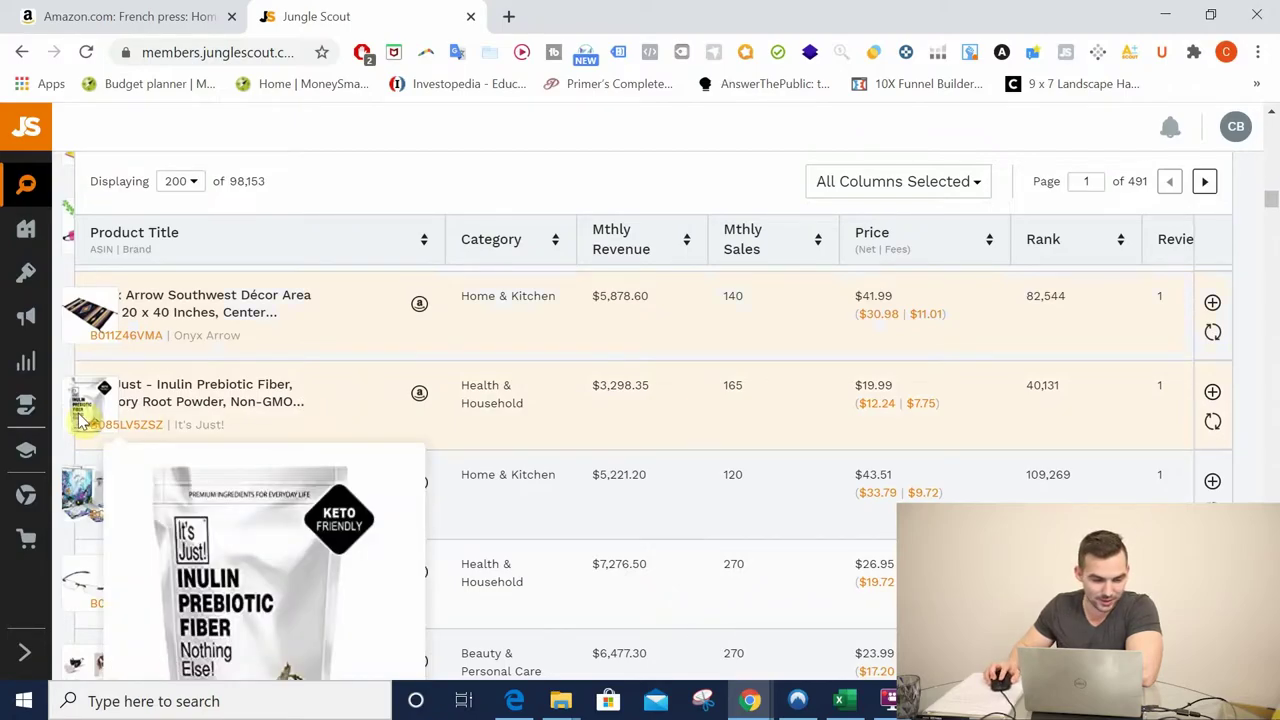
scroll(82, 420, down, 1)
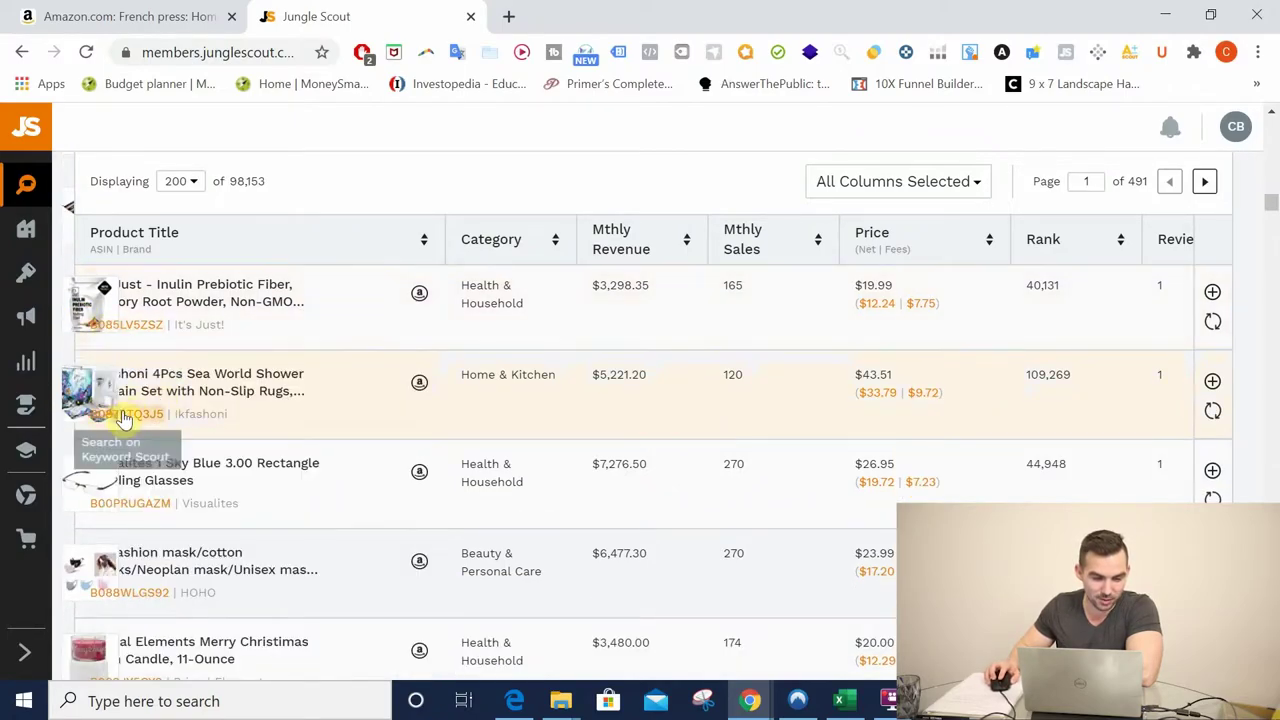
mouse_move(86, 334)
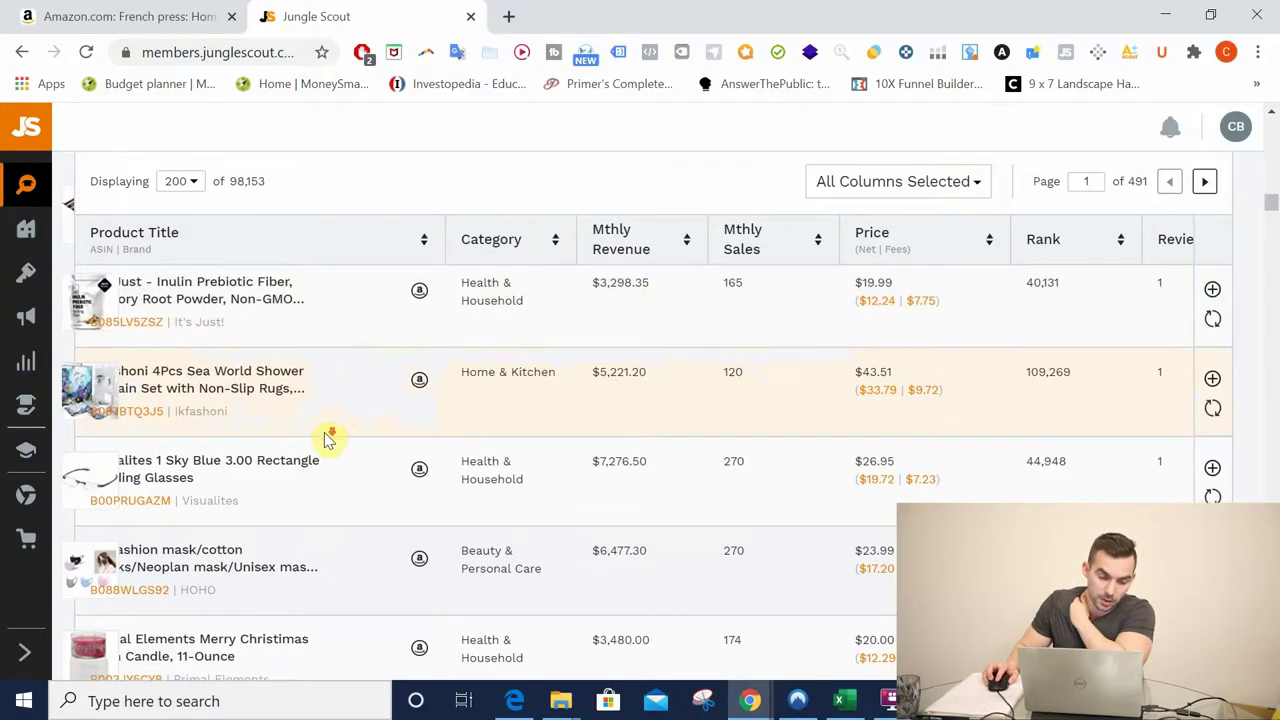
scroll(330, 440, down, 1)
mouse_move(97, 300)
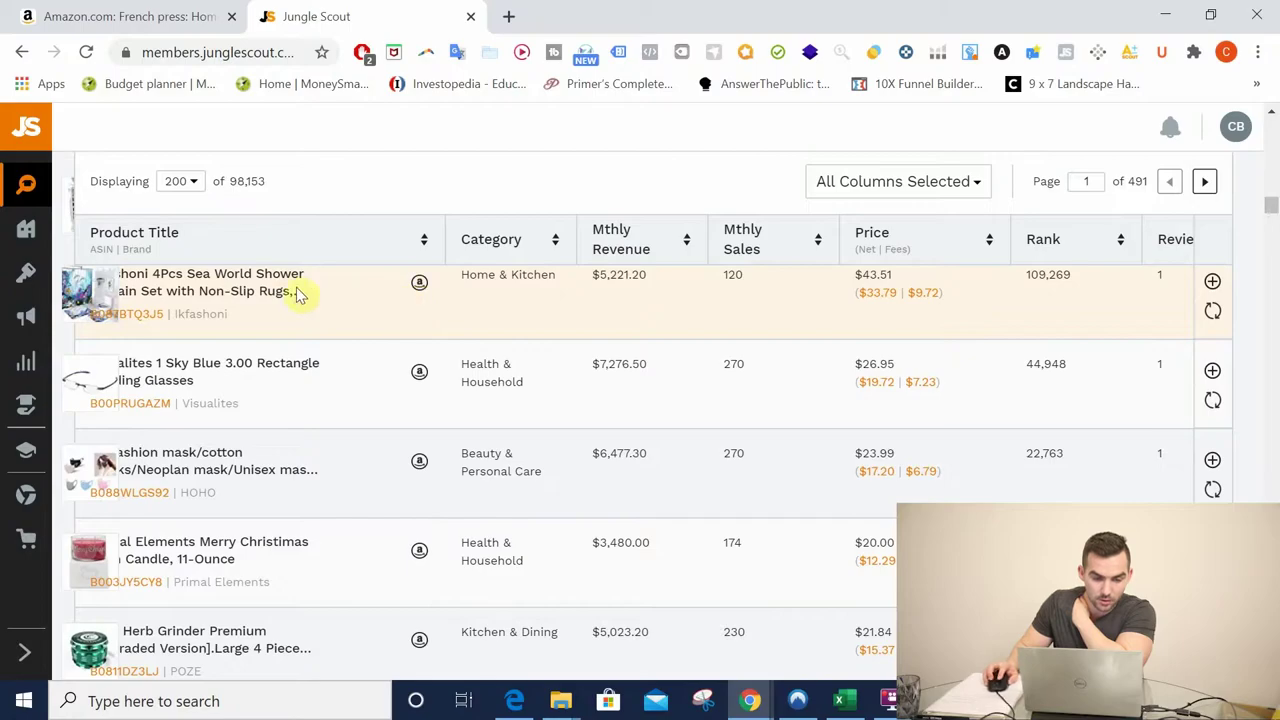
click(1212, 284)
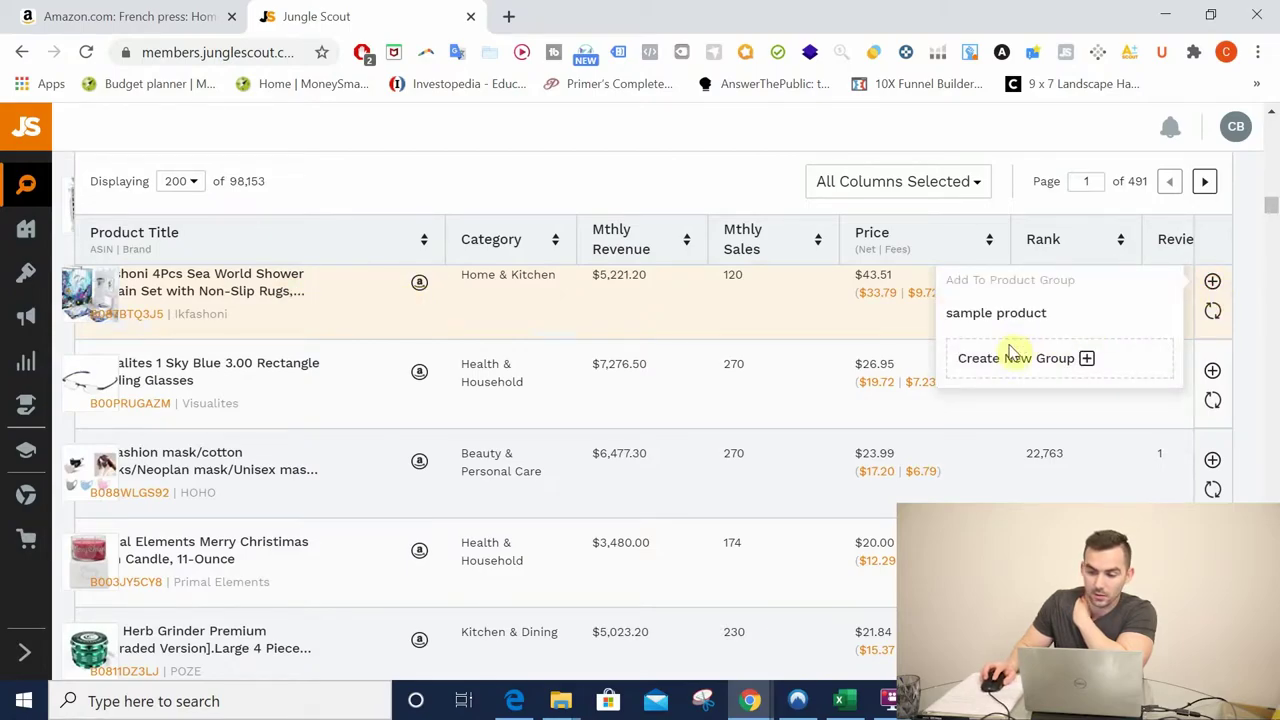
Step: Track the Sea World shower curtain set in the 'sample product' group
click(998, 314)
mouse_move(55, 315)
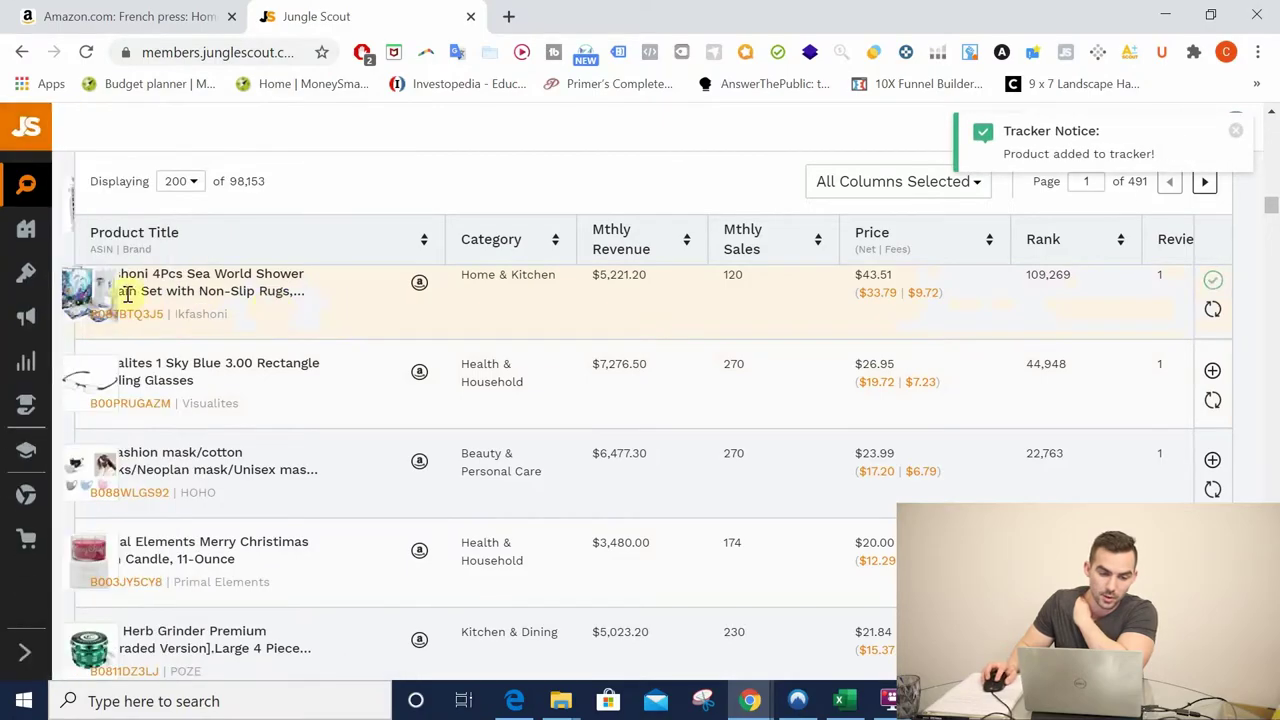
mouse_move(95, 298)
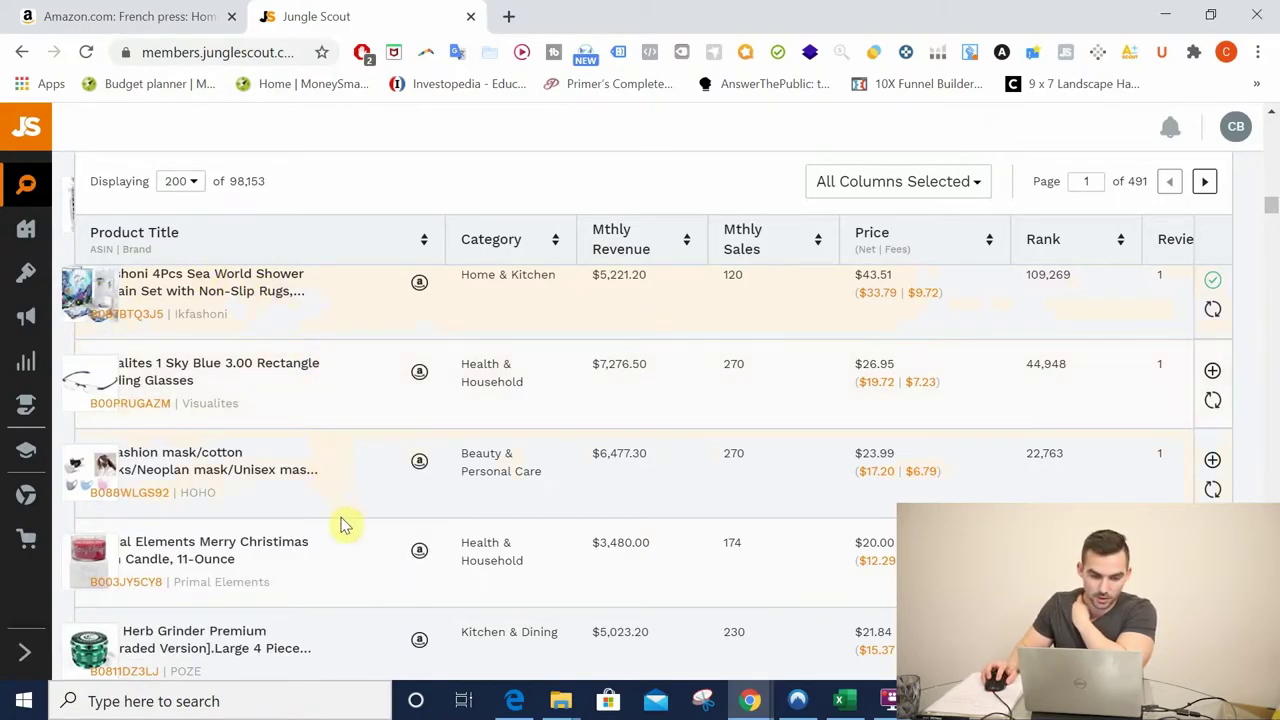
Step: Find the herb grinder and add it to the 'sample product' group
scroll(345, 522, down, 1)
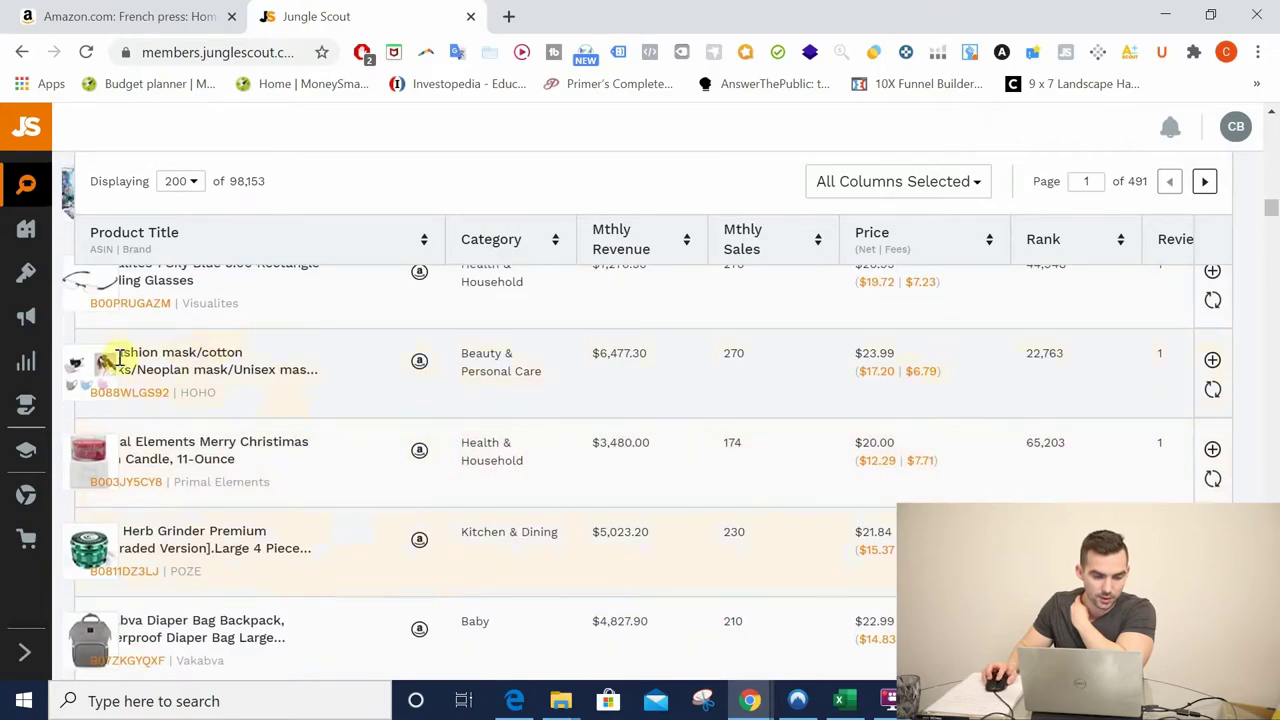
mouse_move(85, 372)
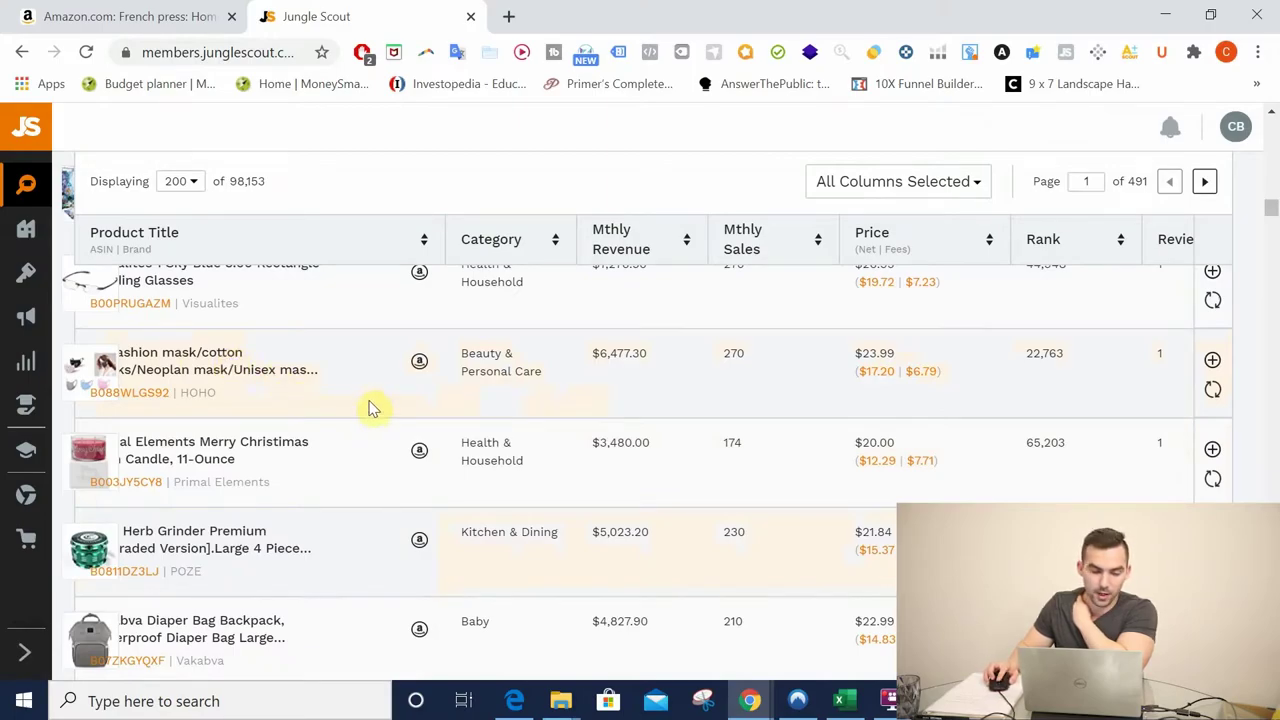
scroll(372, 407, down, 1)
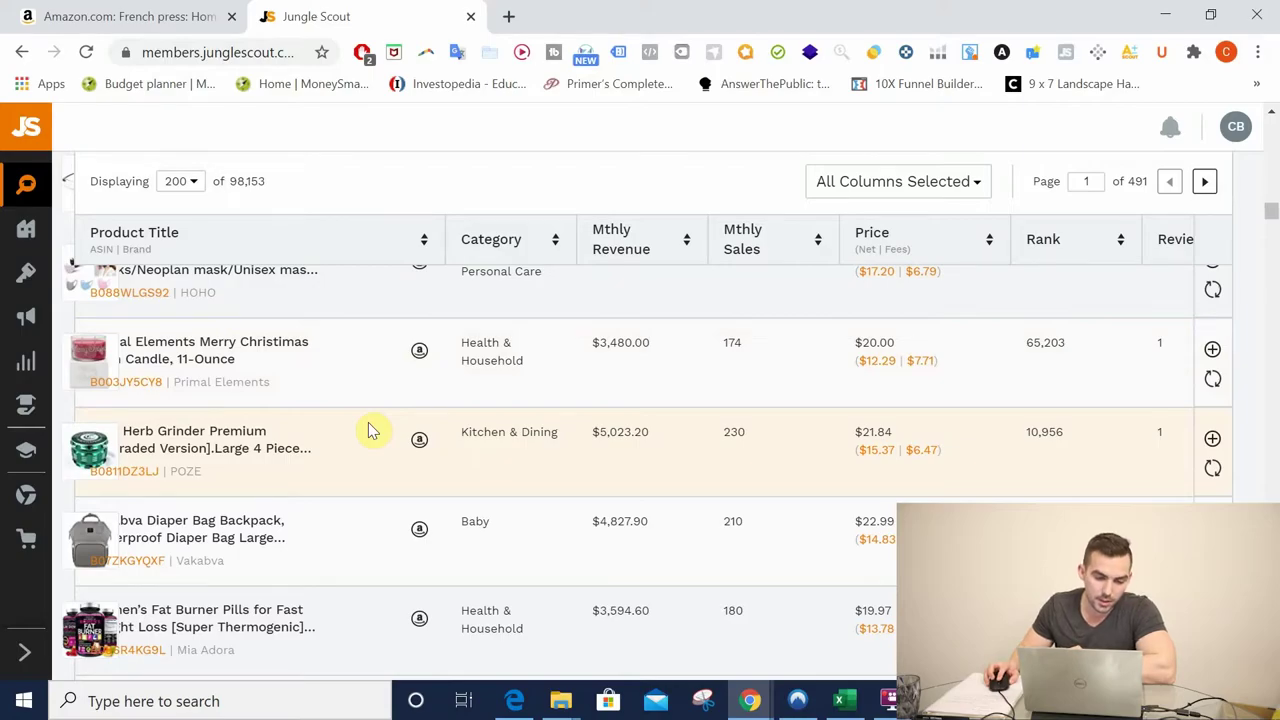
scroll(372, 429, down, 1)
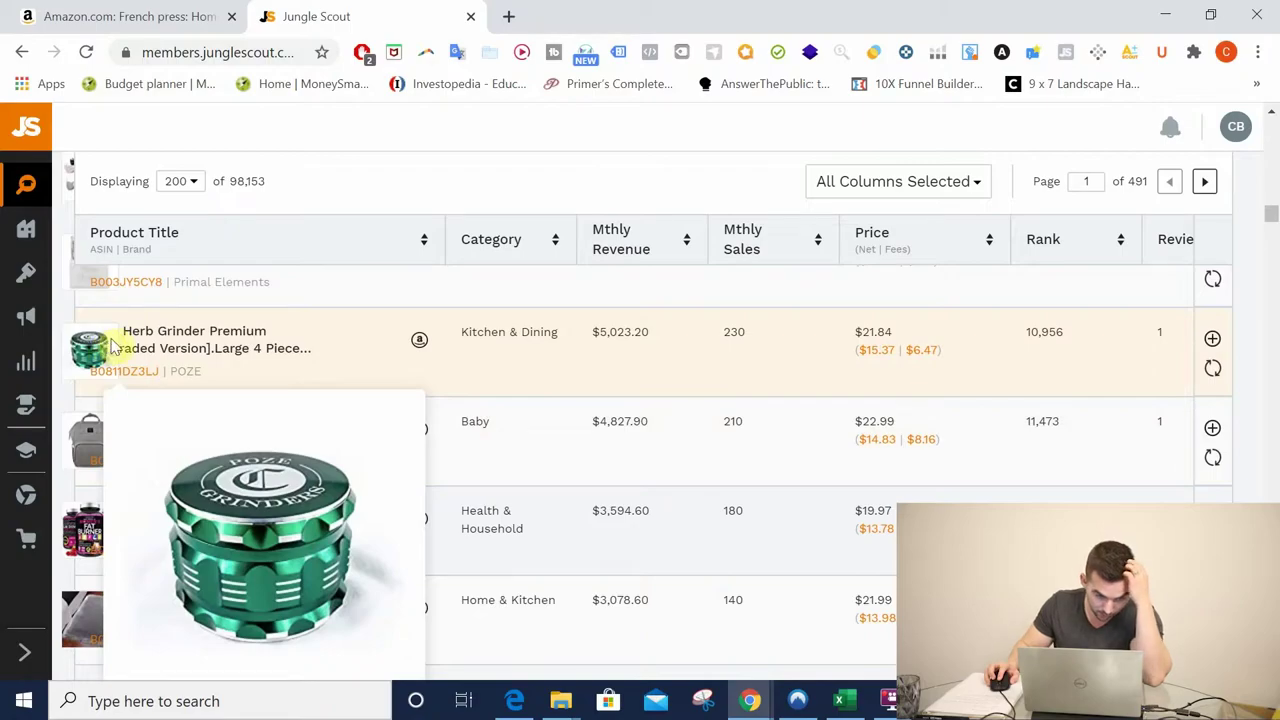
click(1212, 342)
click(995, 375)
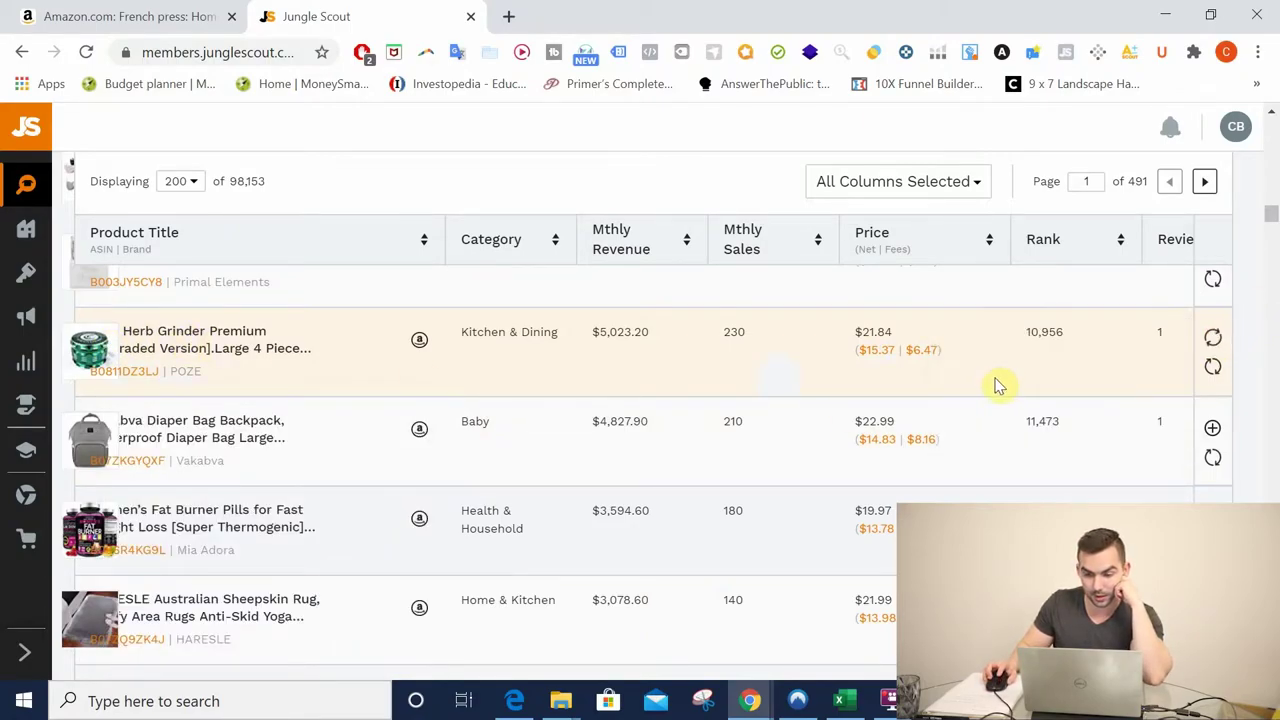
Step: Scroll further down the results to the stainless steel cocktail set of 5
scroll(340, 525, down, 2)
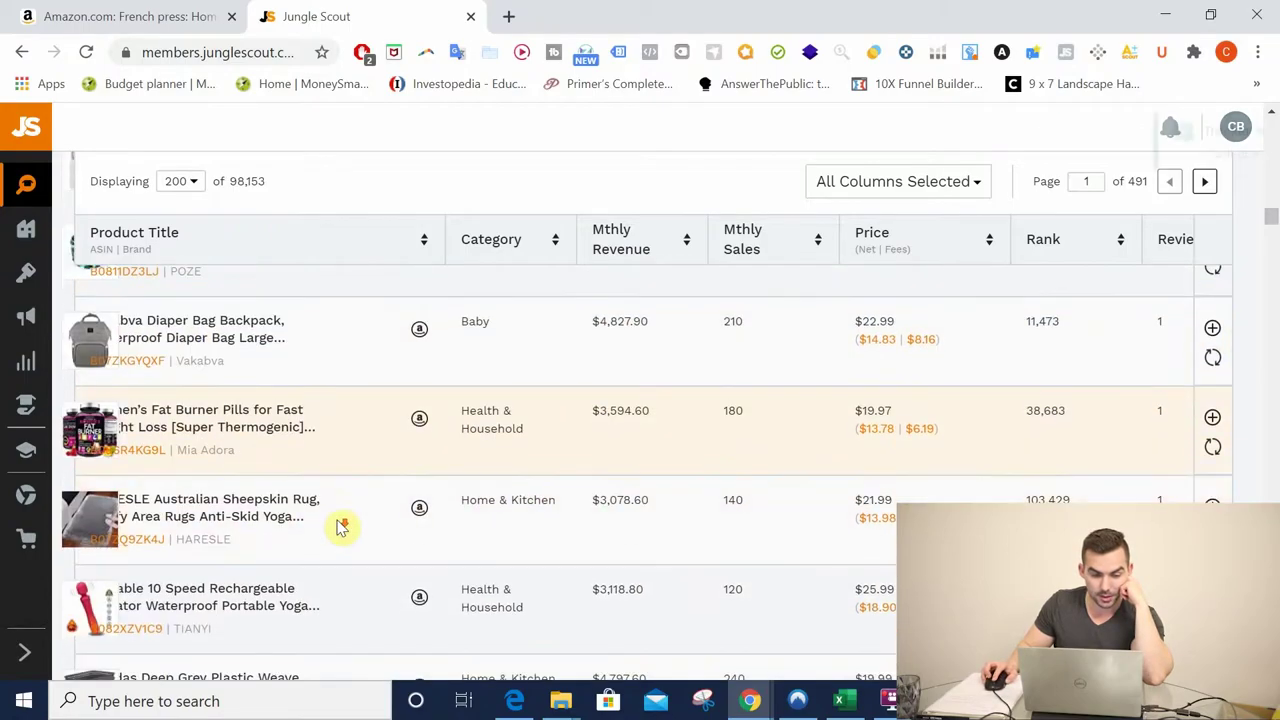
scroll(345, 524, down, 2)
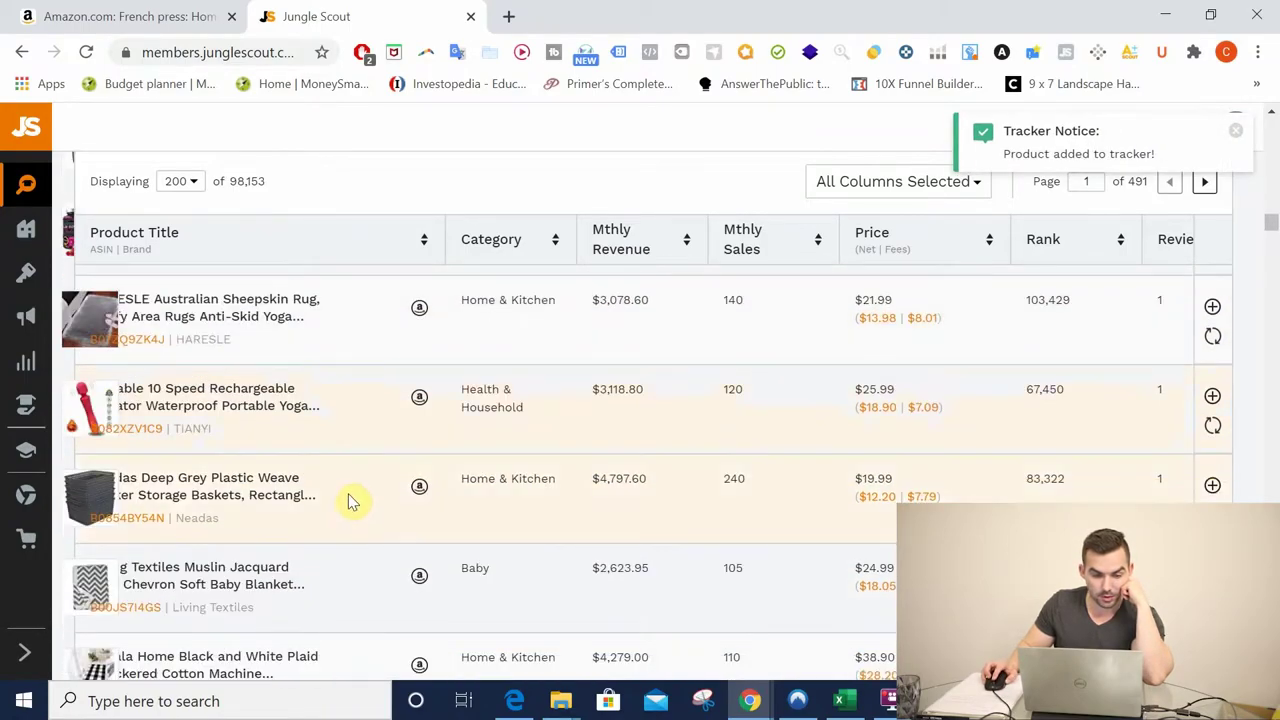
scroll(353, 500, down, 1)
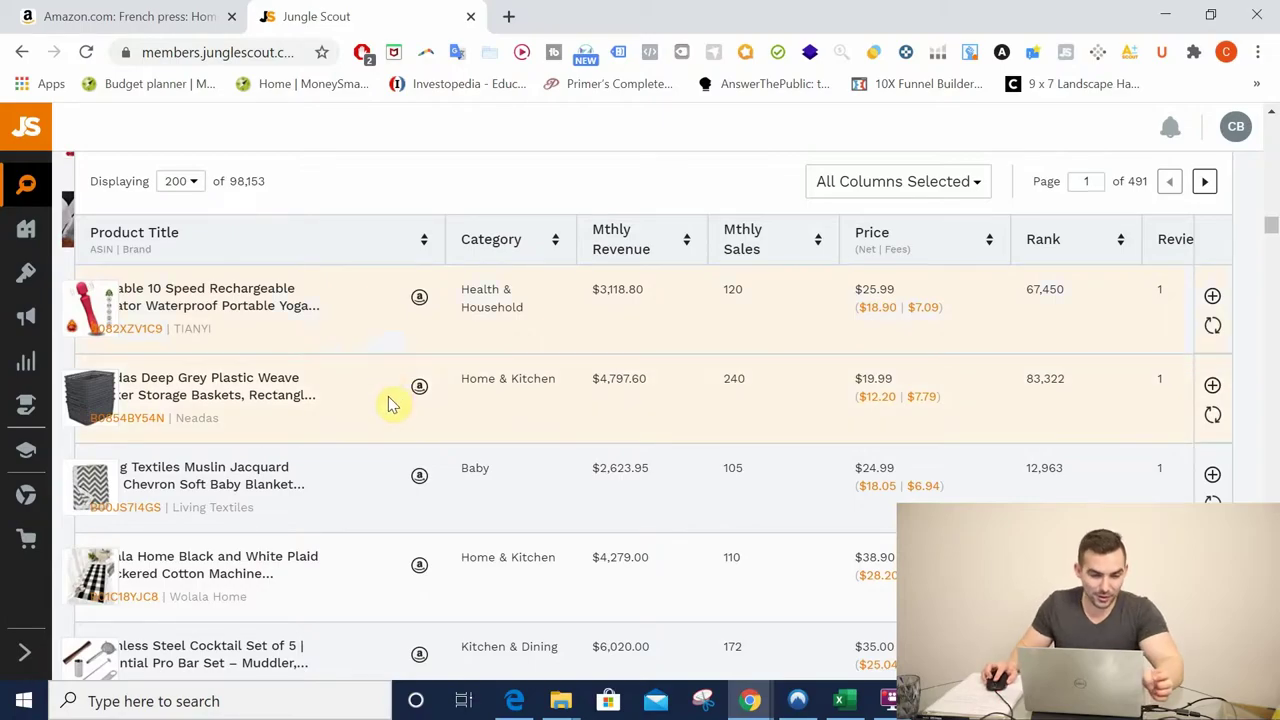
scroll(390, 405, down, 1)
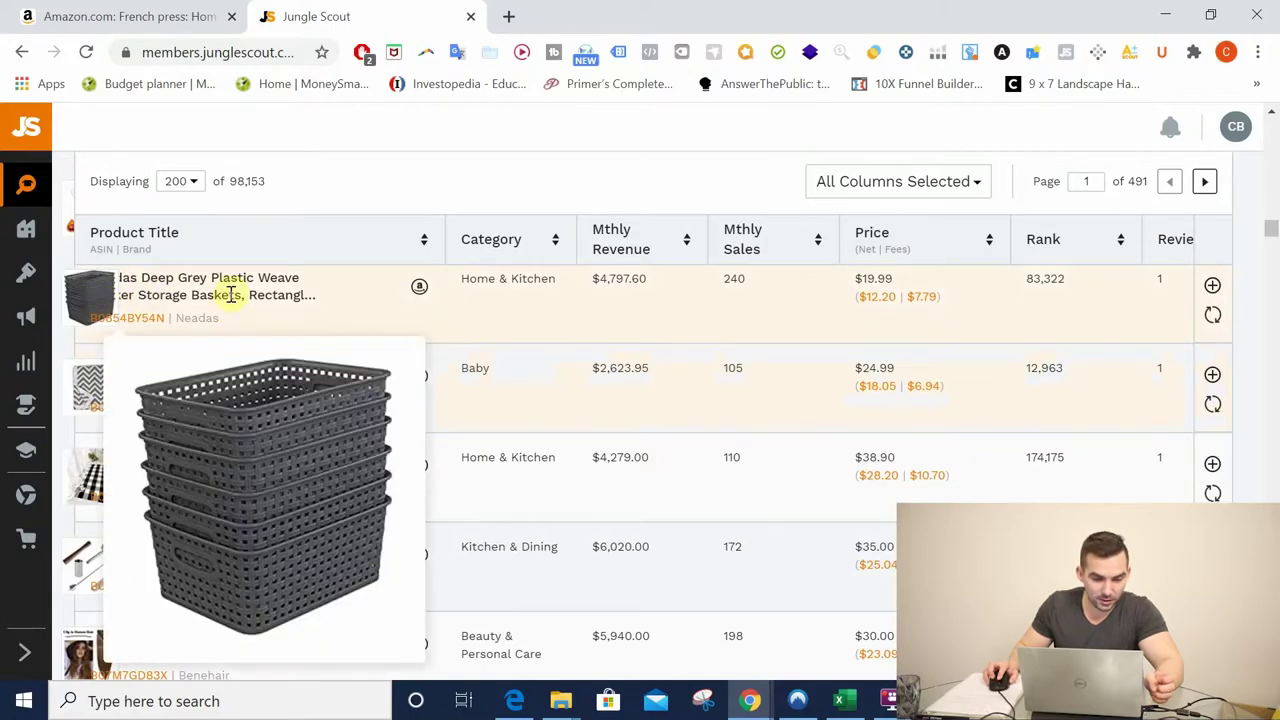
scroll(340, 353, down, 1)
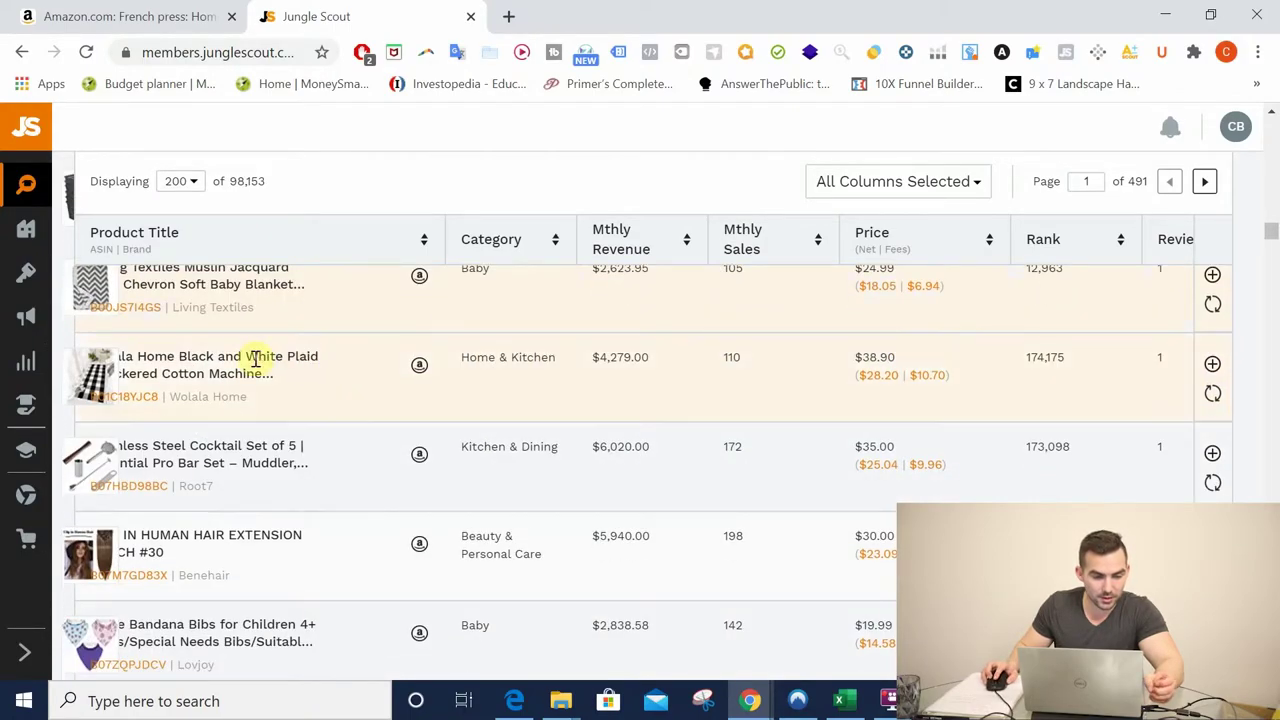
scroll(270, 358, down, 1)
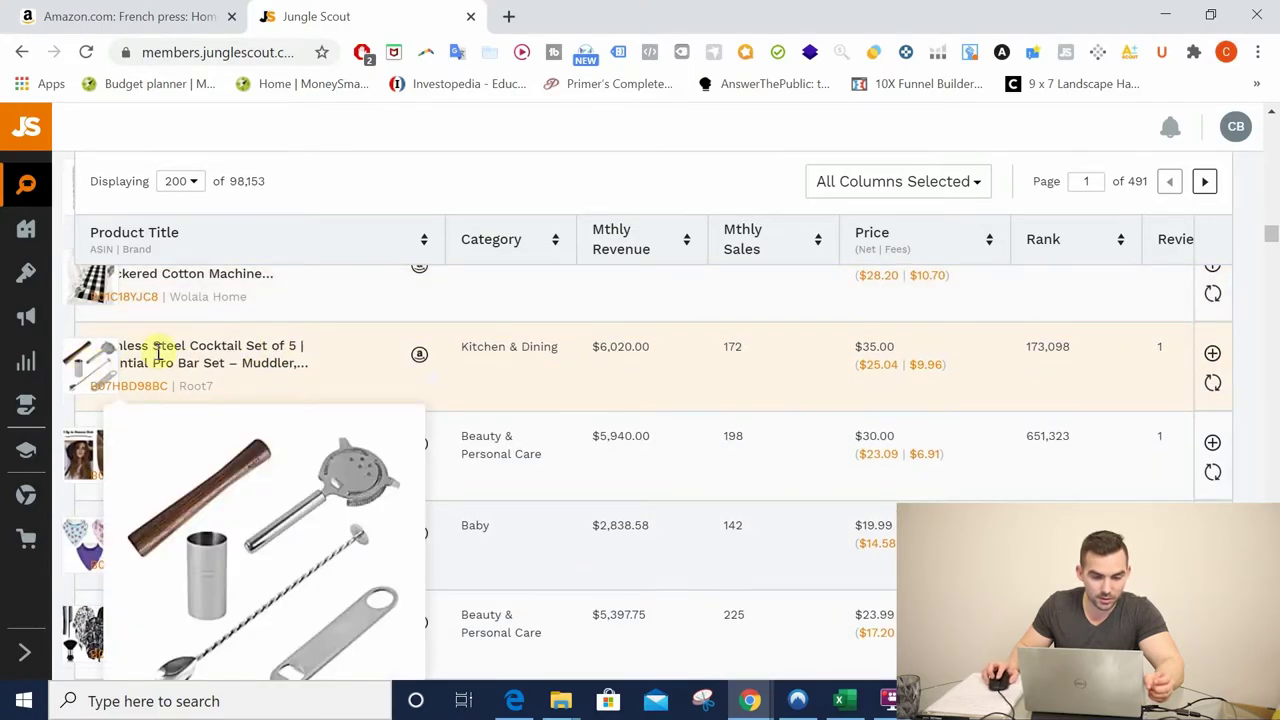
Step: Add the cocktail set and the hair extension to the 'sample product' group
click(1212, 353)
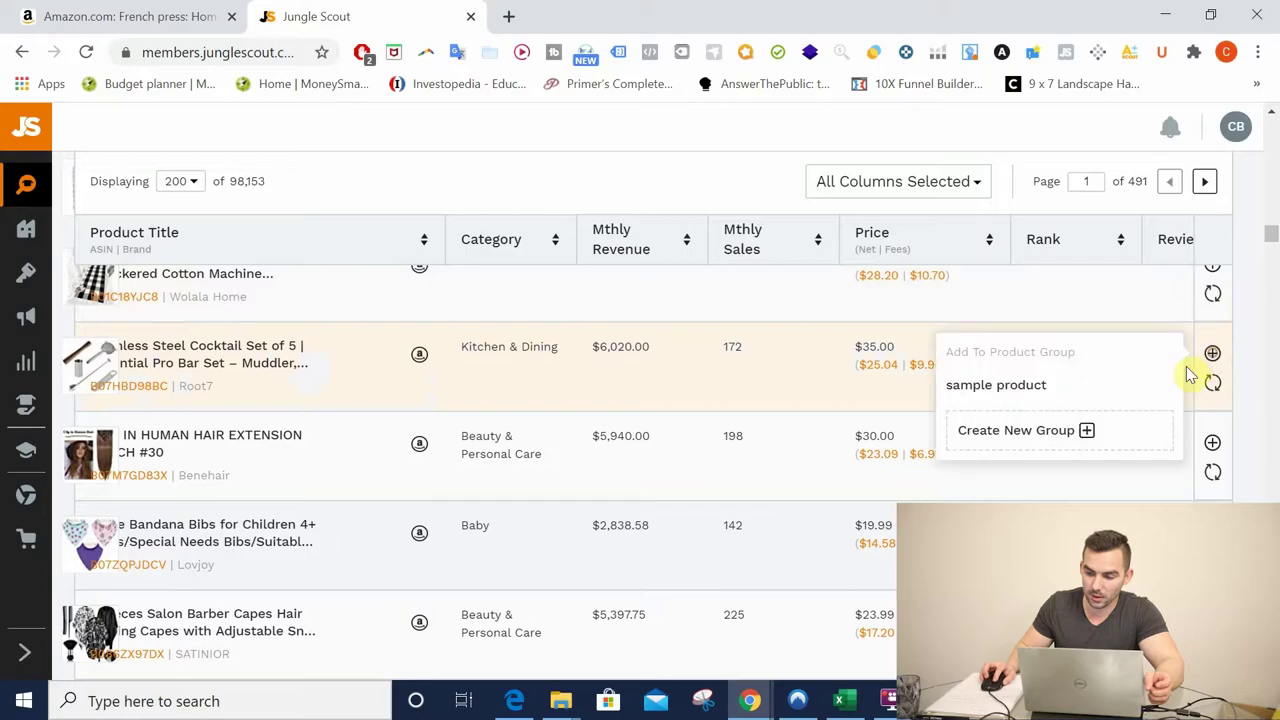
click(963, 385)
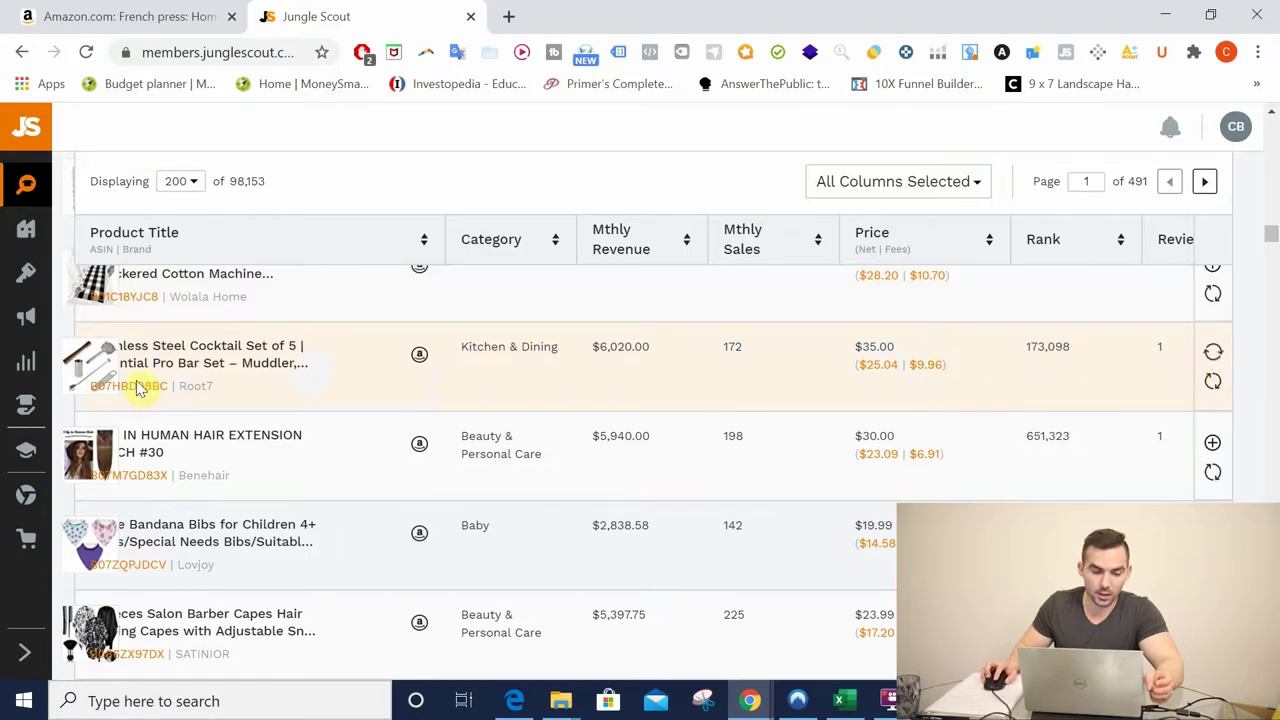
mouse_move(182, 385)
scroll(449, 406, down, 1)
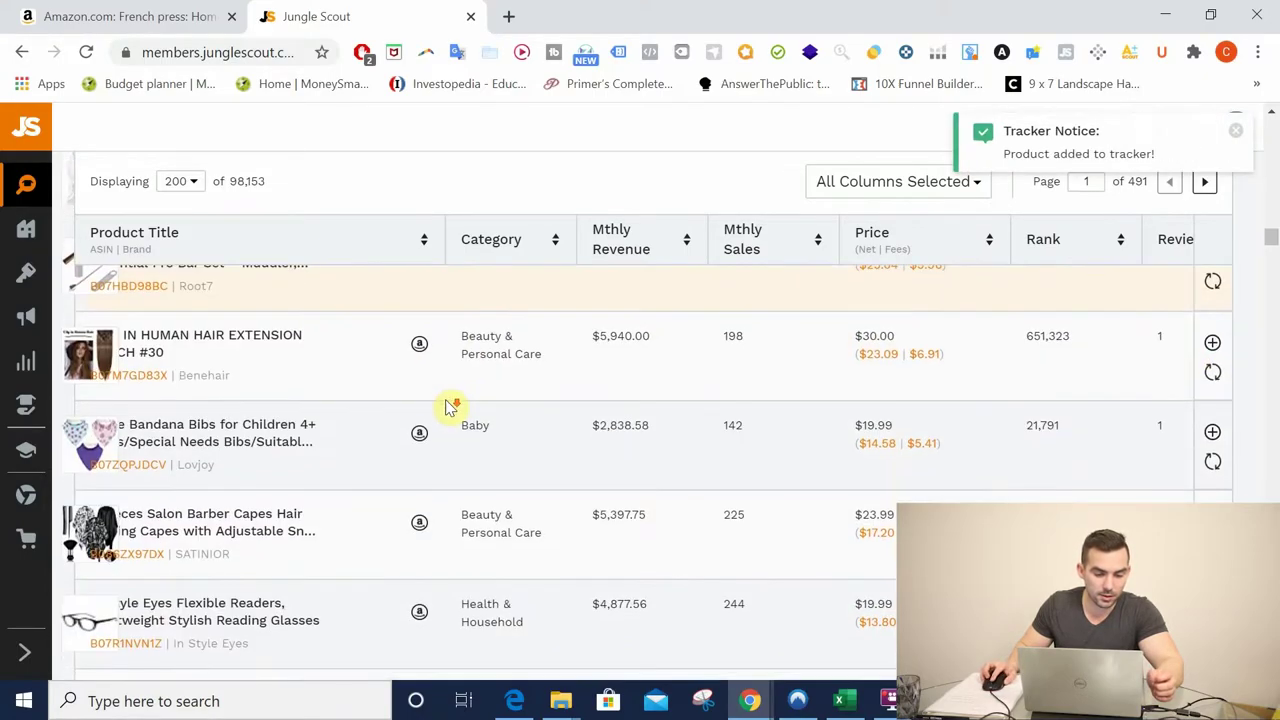
mouse_move(96, 352)
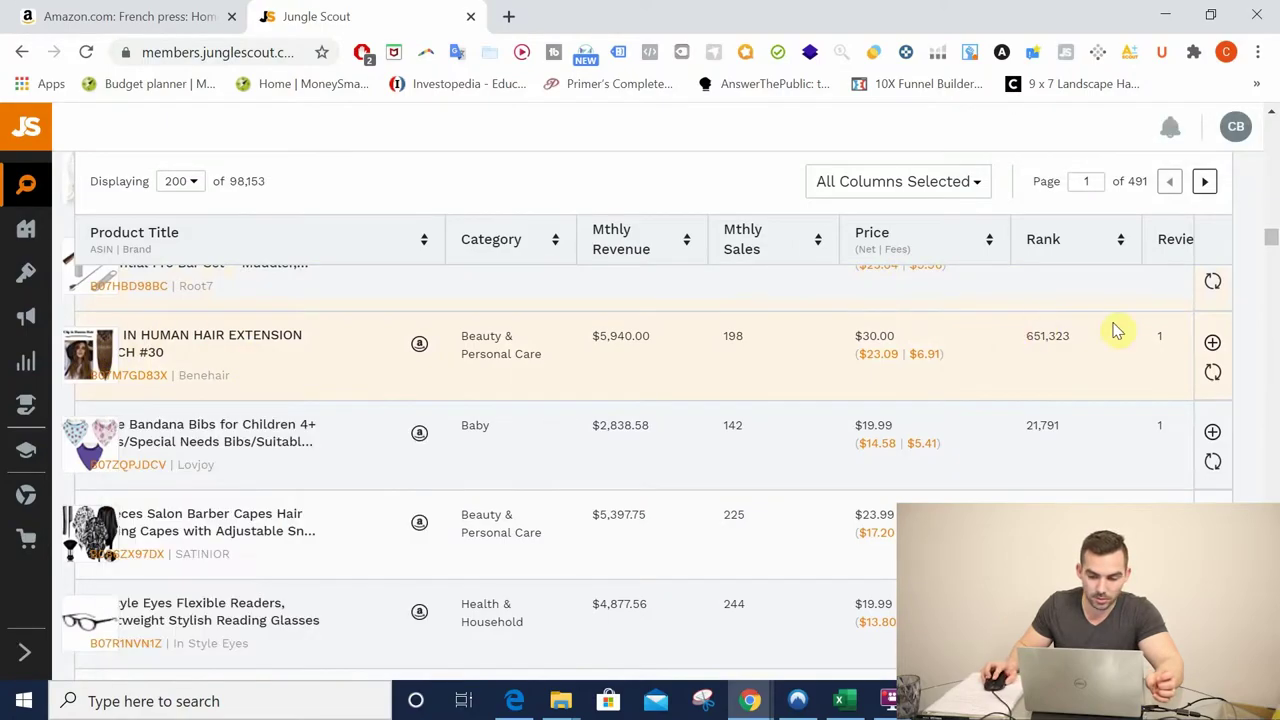
click(1212, 344)
click(986, 371)
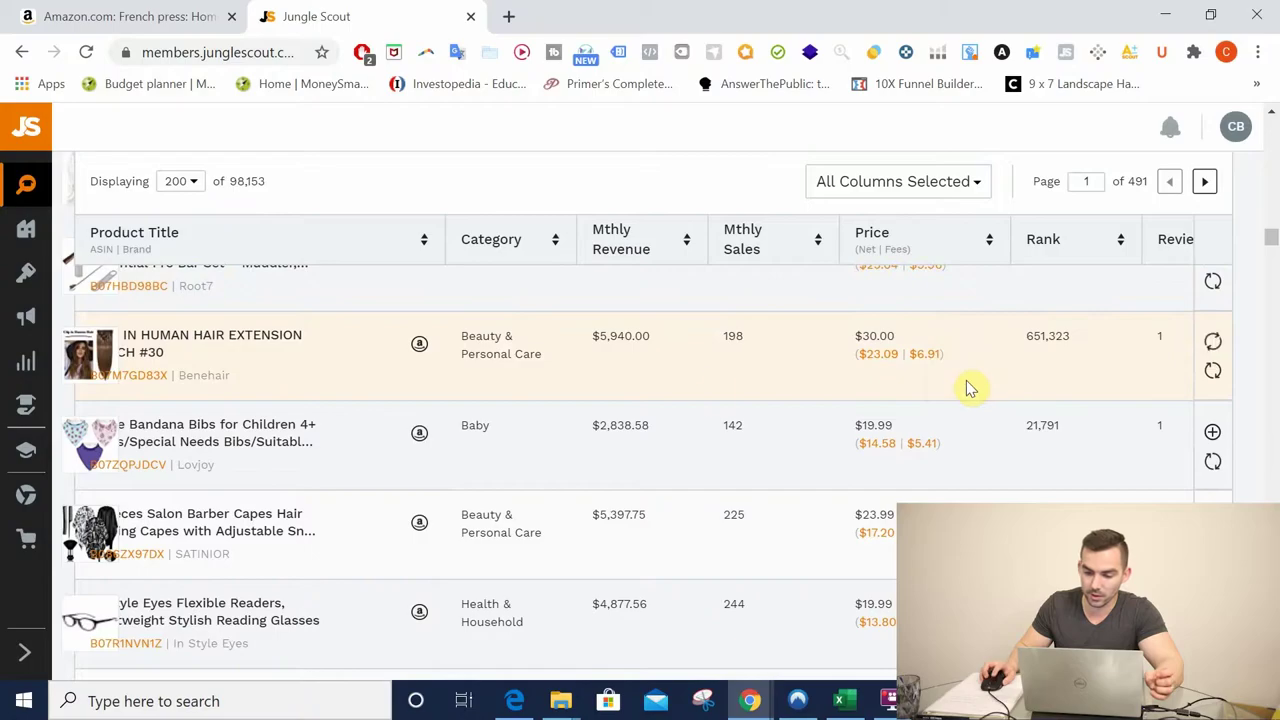
Step: Find the TADO MUSLIN baby sleeping sack and add it to 'sample product'
scroll(436, 418, down, 2)
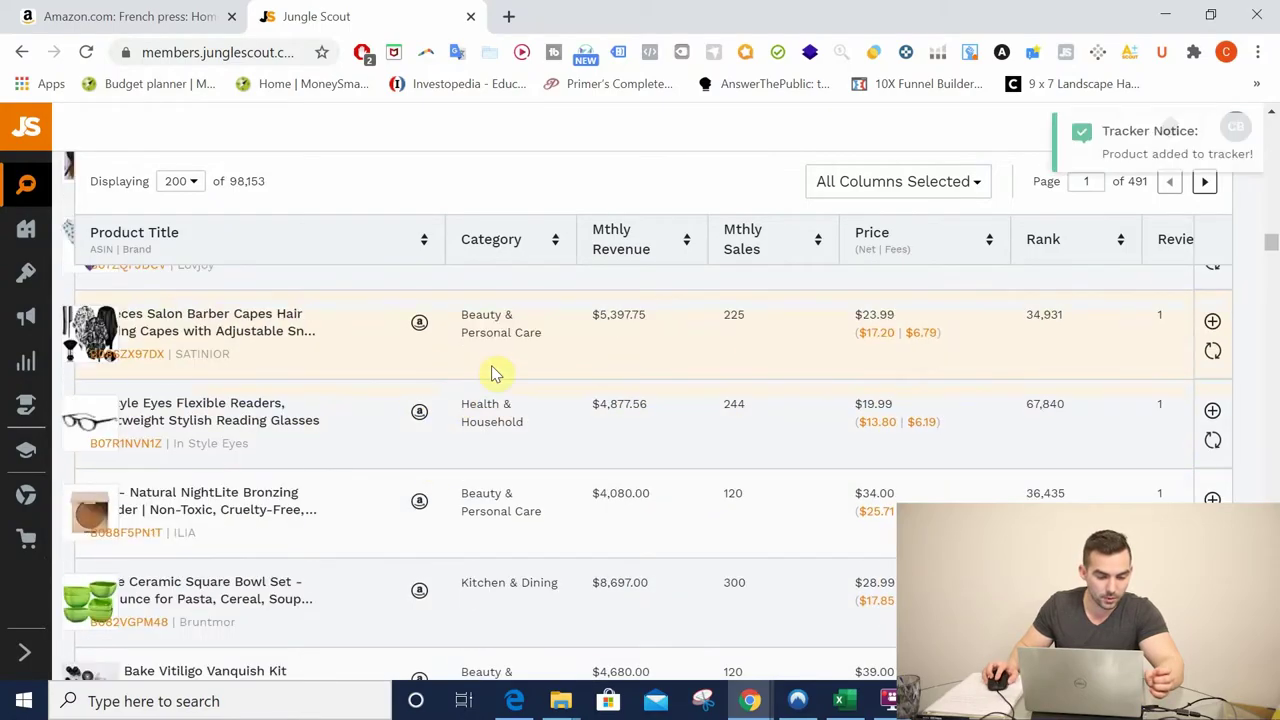
scroll(437, 407, down, 3)
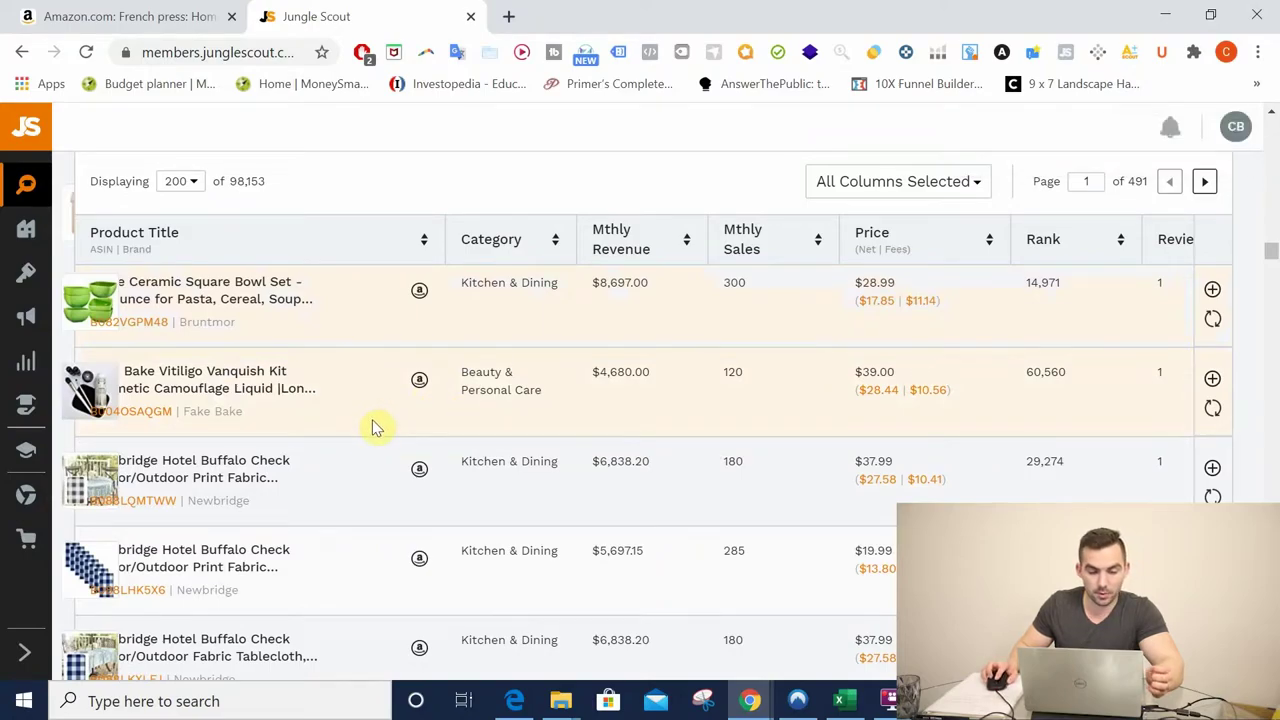
scroll(372, 427, down, 5)
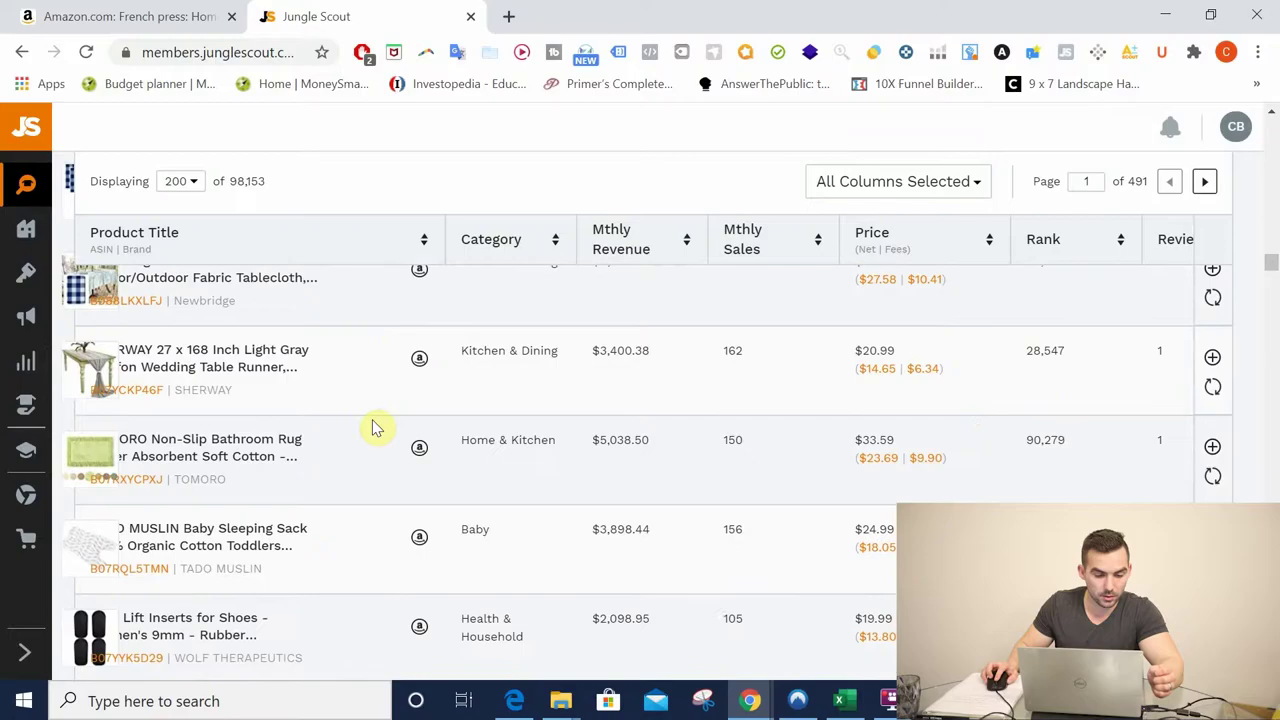
scroll(372, 427, down, 2)
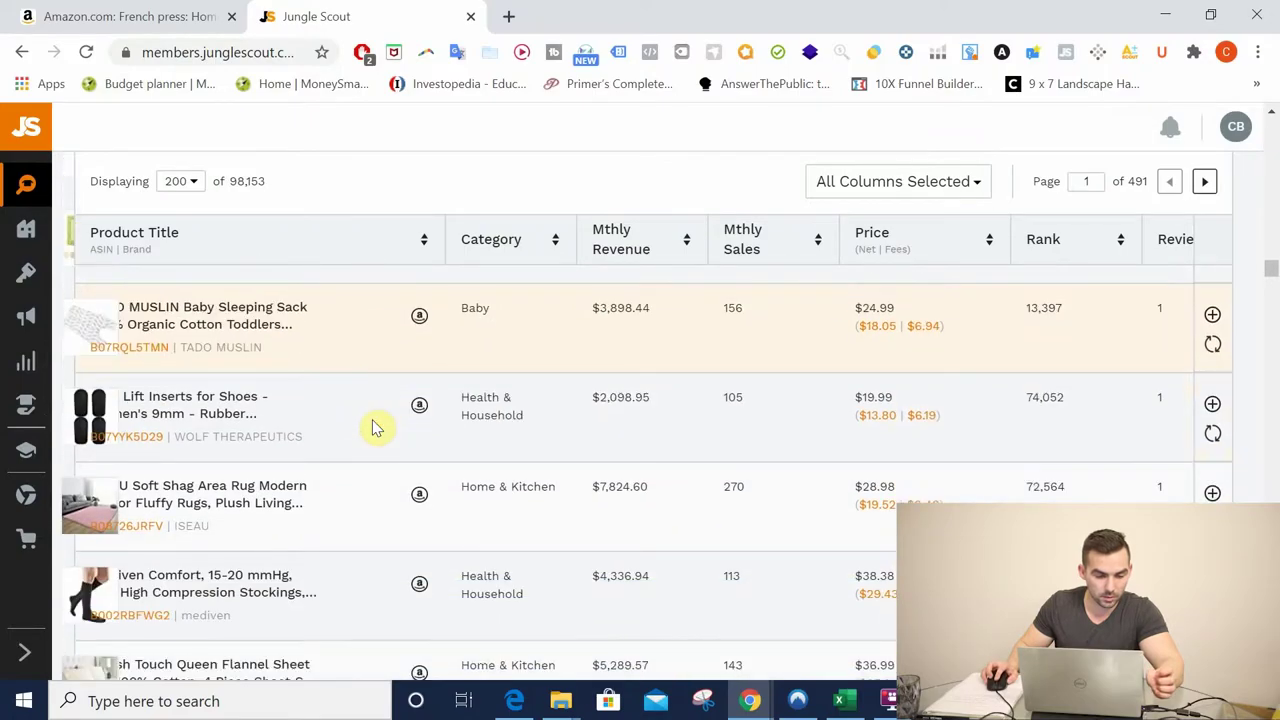
click(1214, 316)
click(1032, 355)
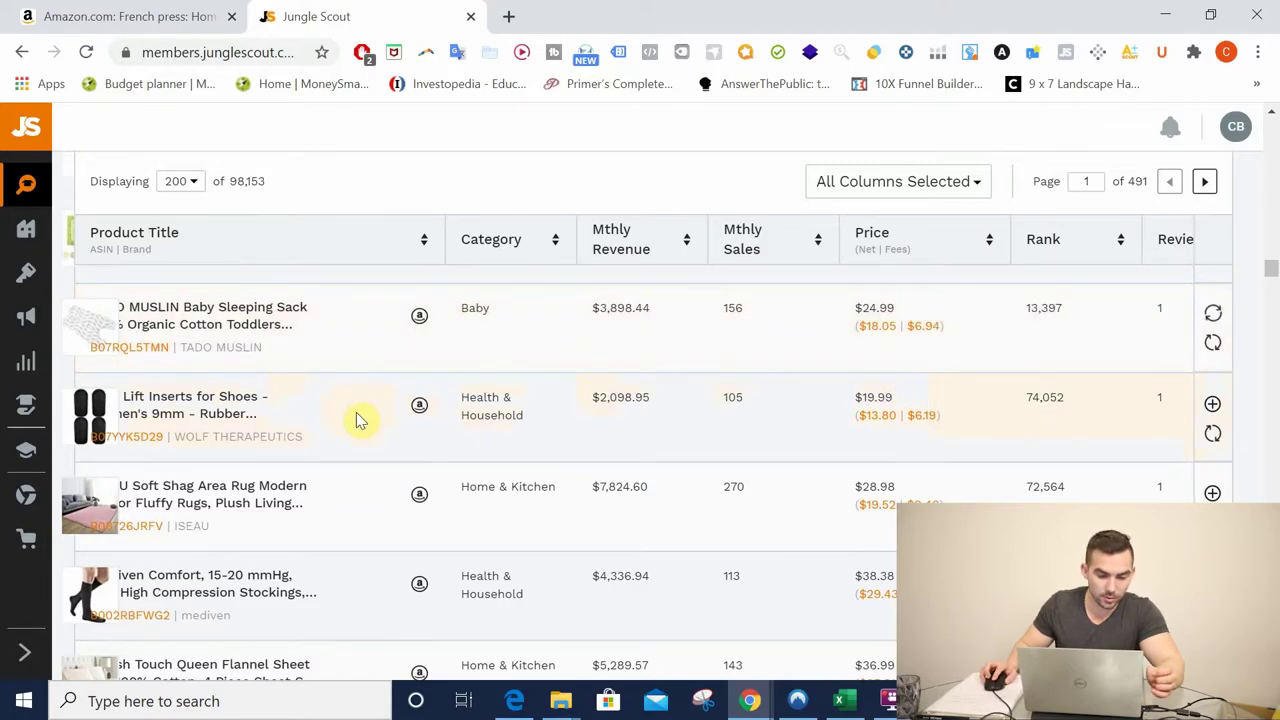
Step: Scroll the product table down toward the manual lemon squeezer
scroll(360, 418, down, 1)
scroll(360, 418, down, 5)
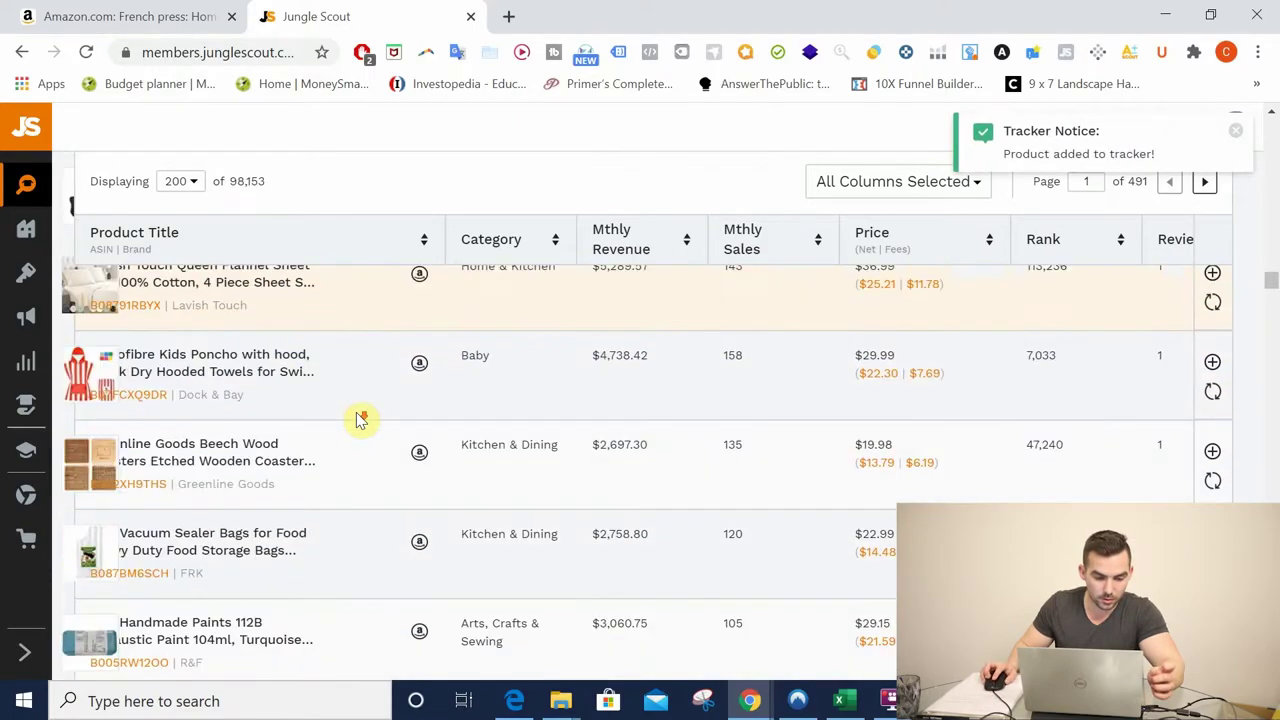
scroll(360, 420, down, 2)
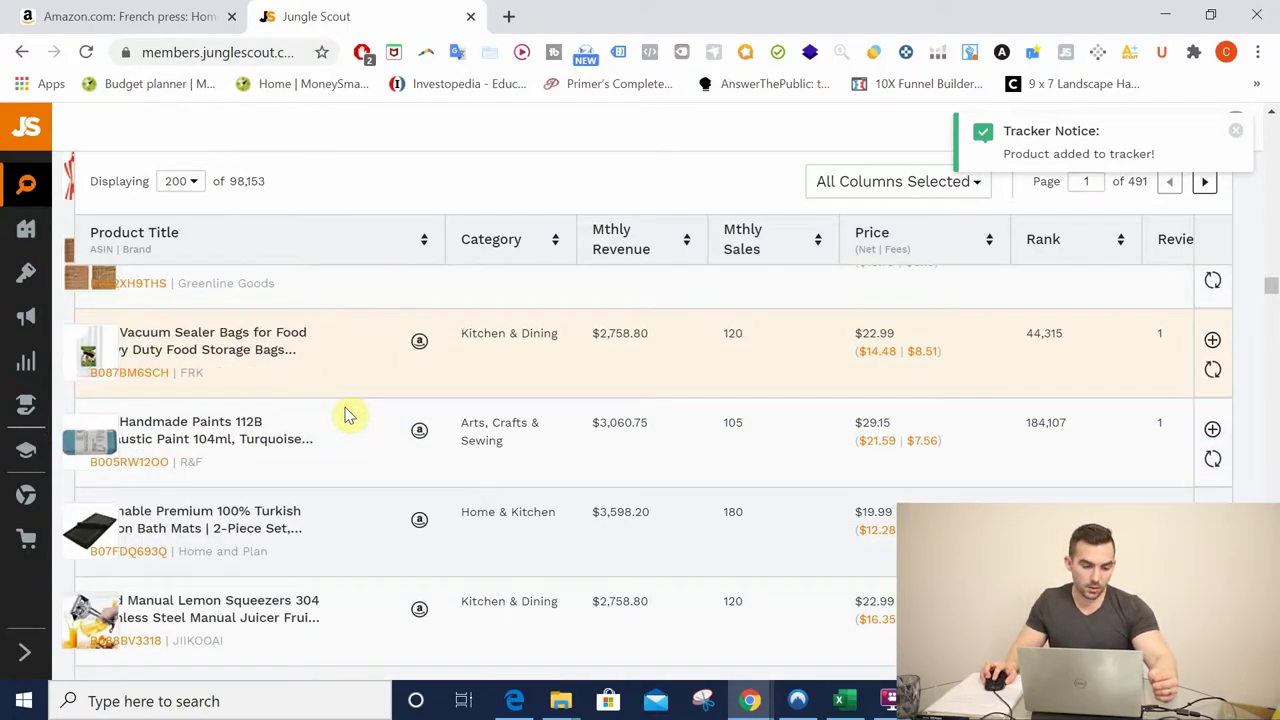
scroll(349, 414, down, 2)
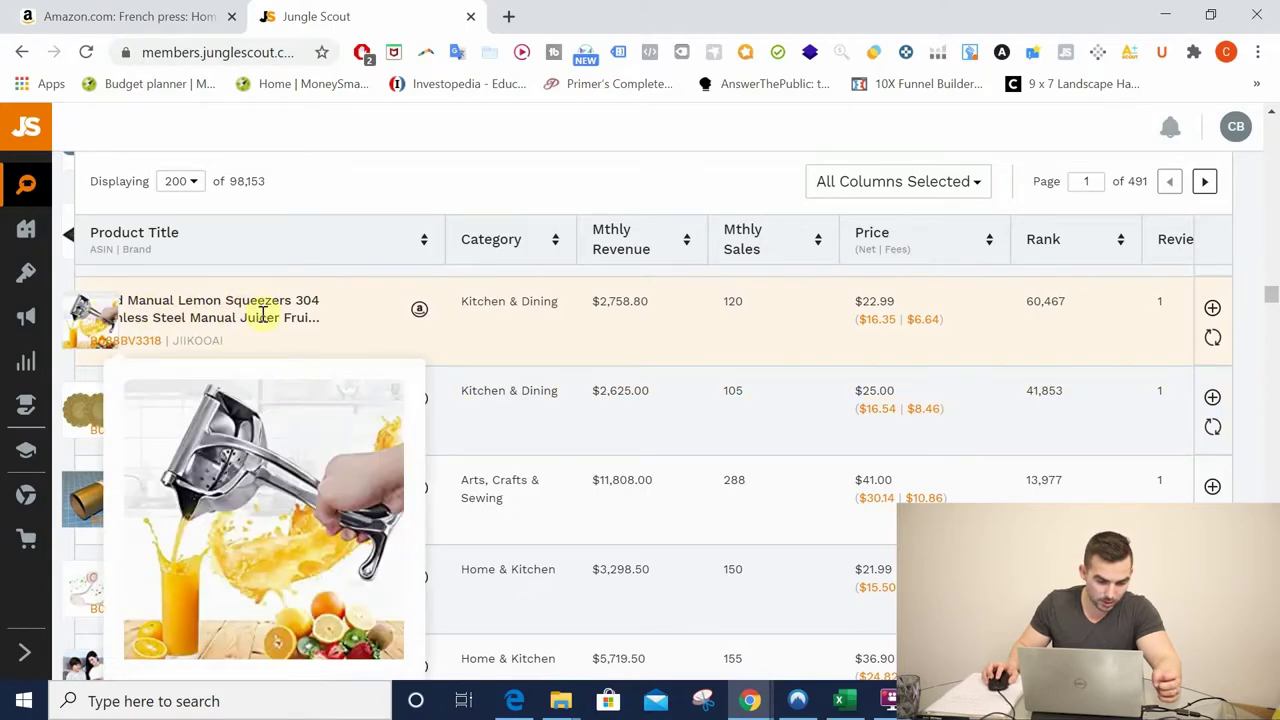
Step: Put the manual lemon squeezer into the 'sample product' group
click(1212, 312)
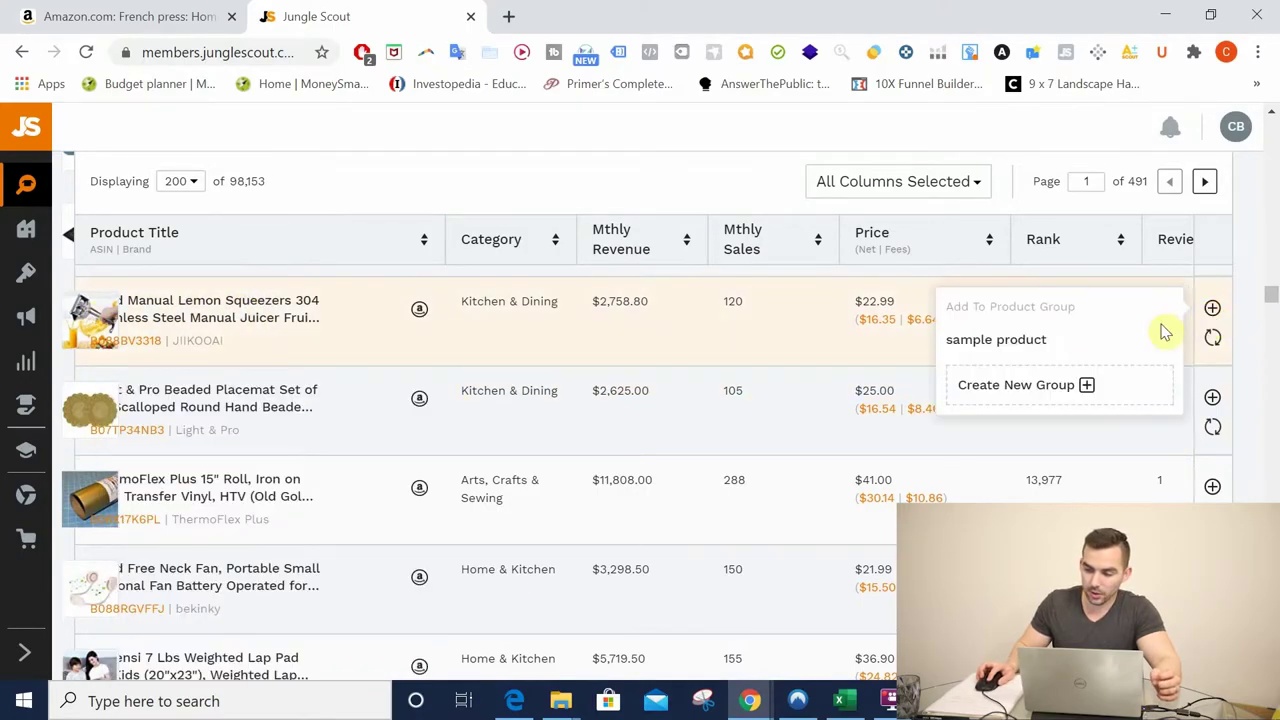
click(1004, 340)
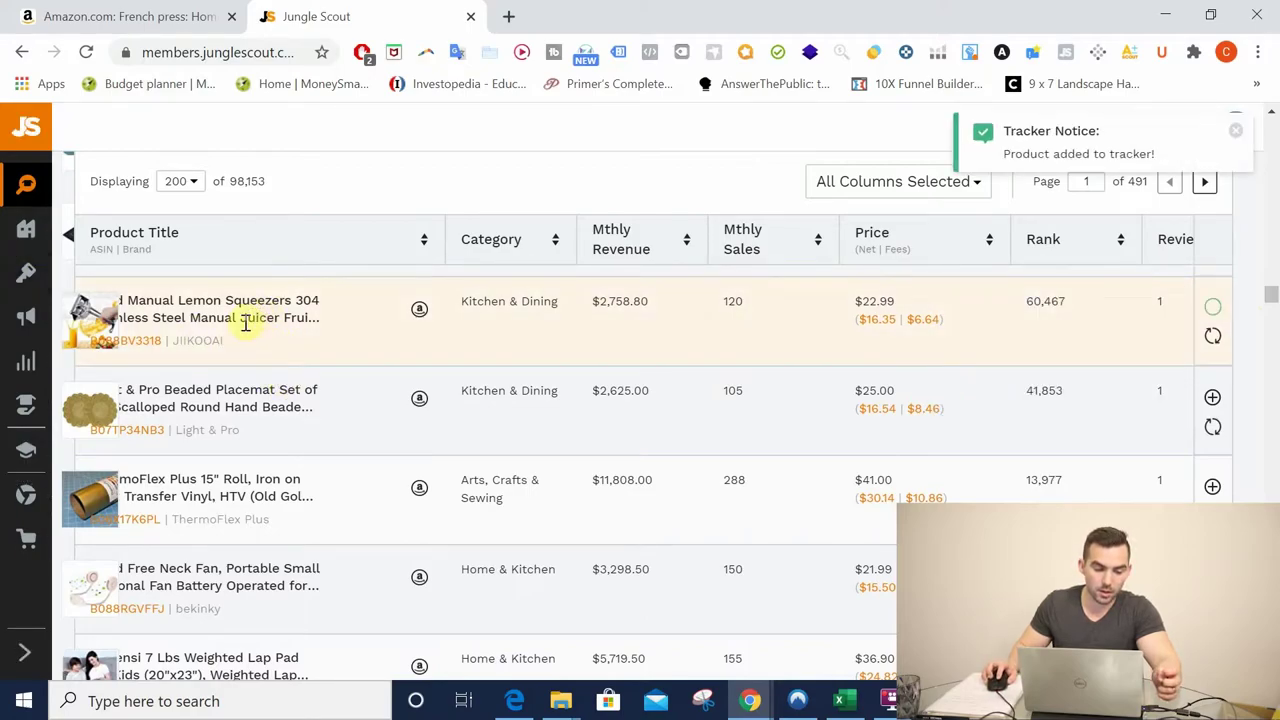
mouse_move(90, 318)
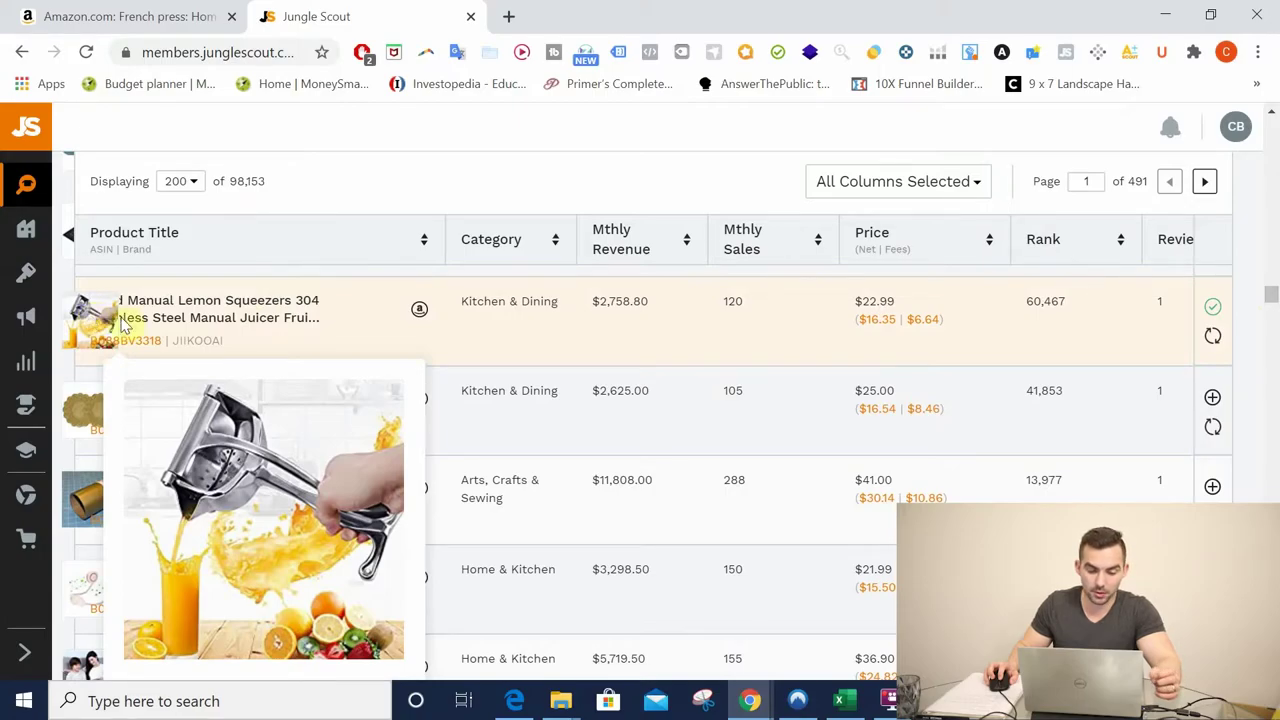
Step: Preview more results and add the weighted lap pad to 'sample product'
scroll(337, 365, down, 2)
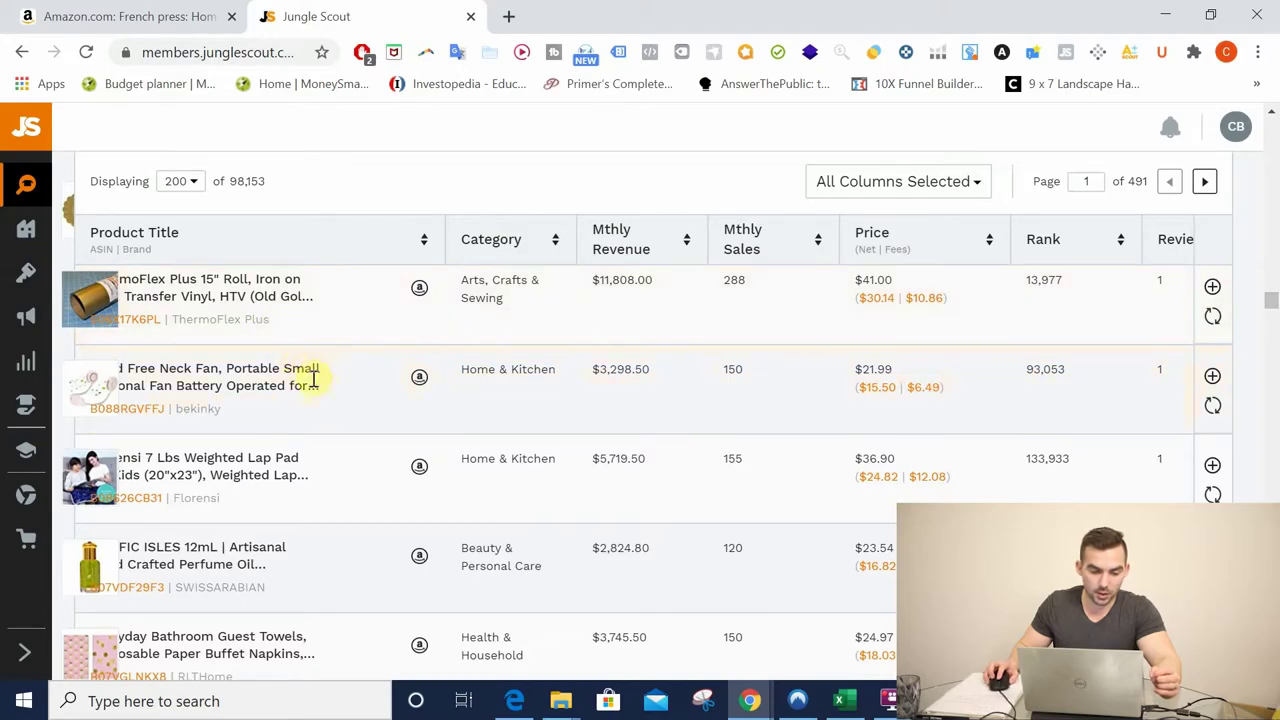
mouse_move(78, 380)
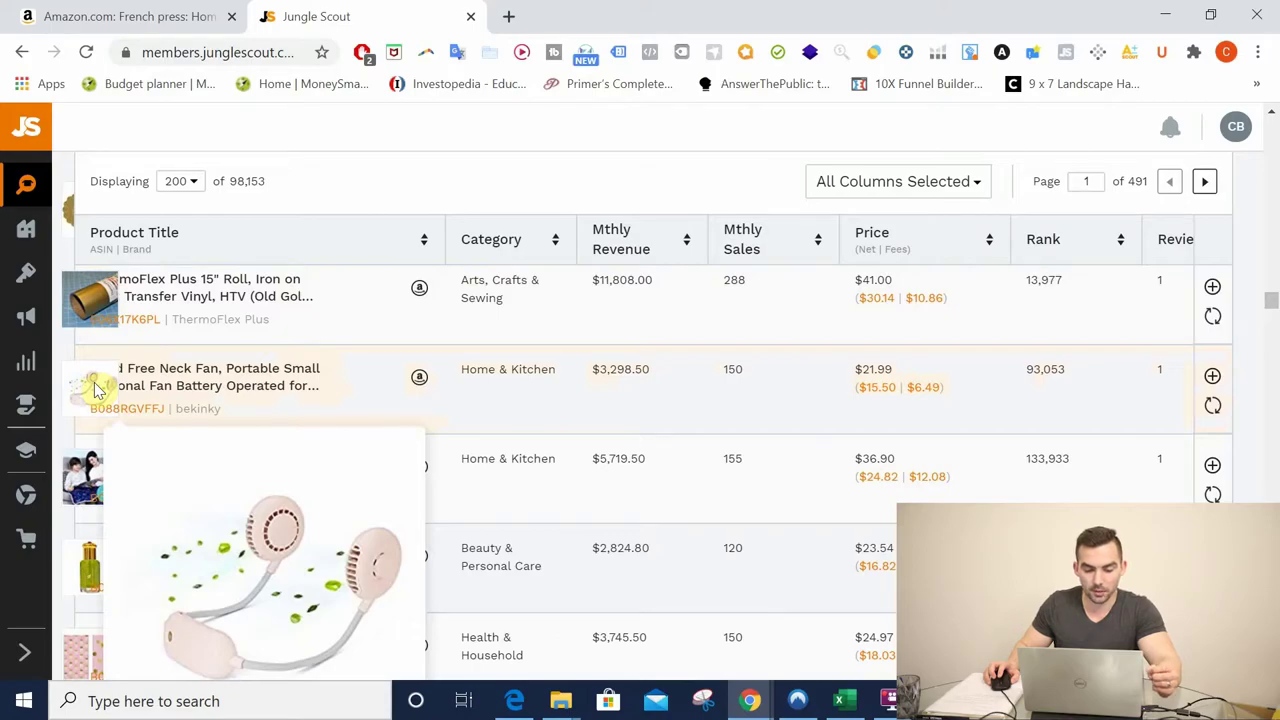
scroll(366, 416, down, 1)
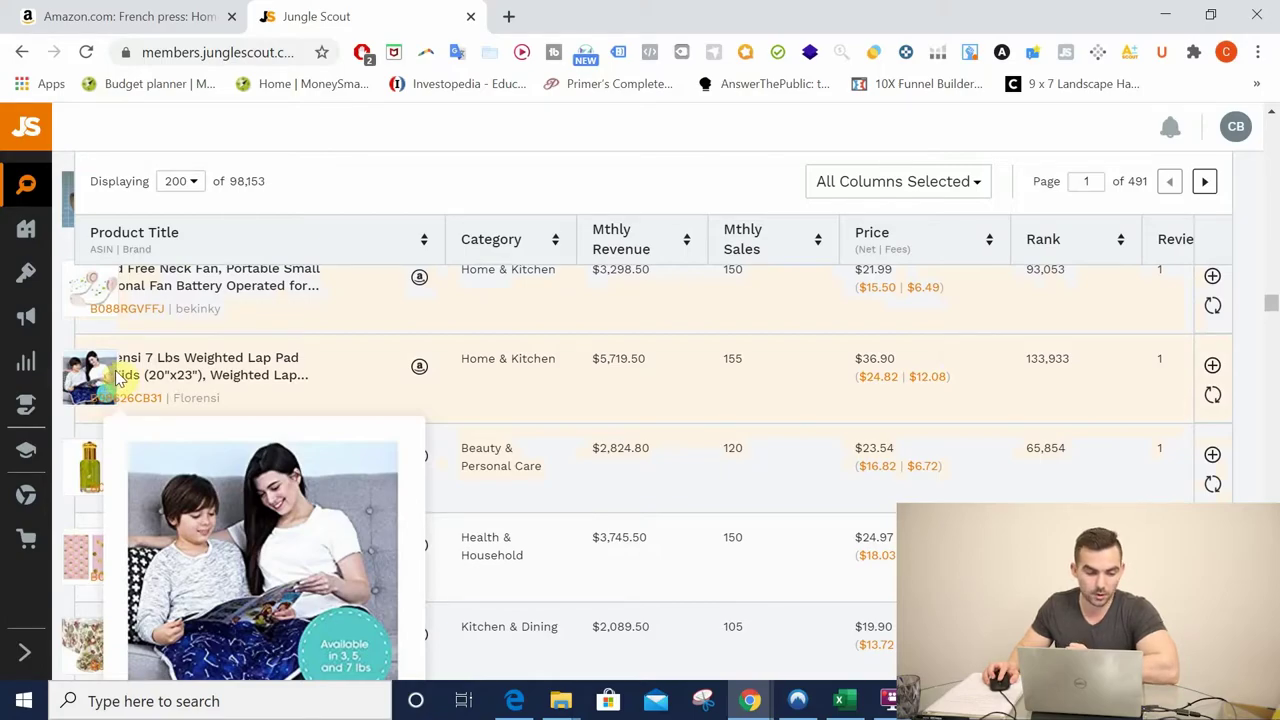
scroll(118, 377, down, 1)
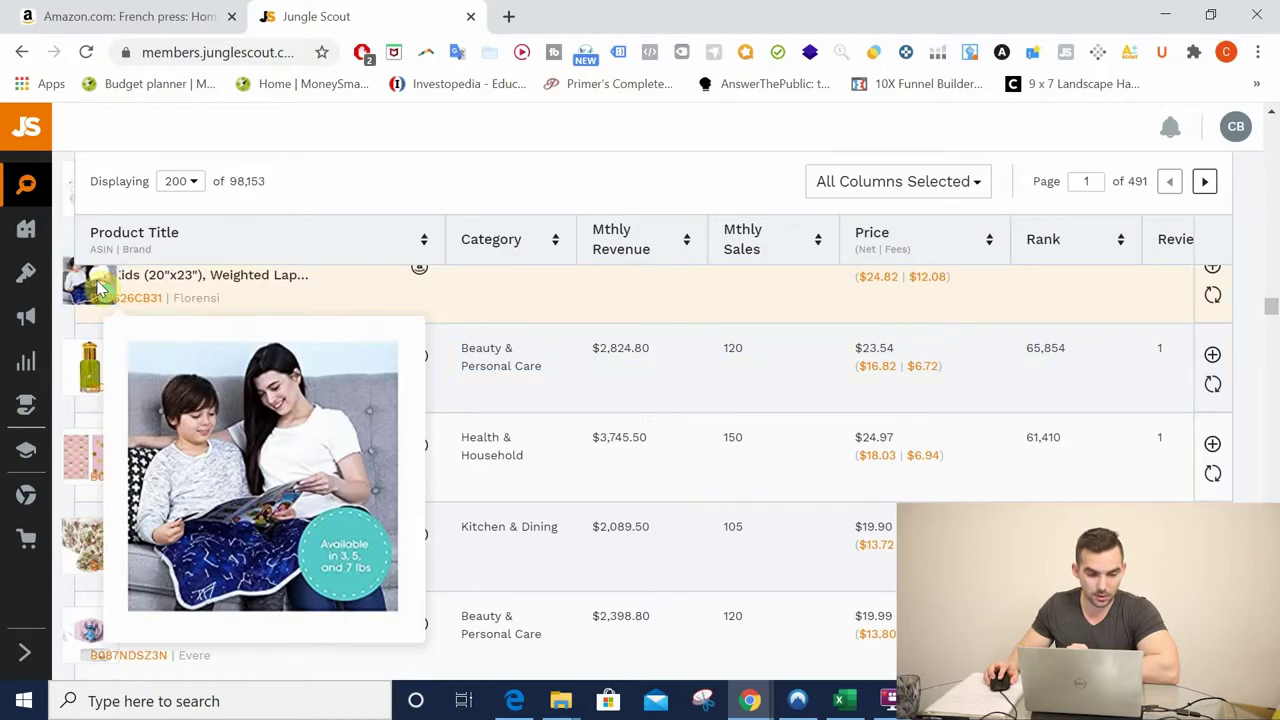
scroll(100, 289, up, 1)
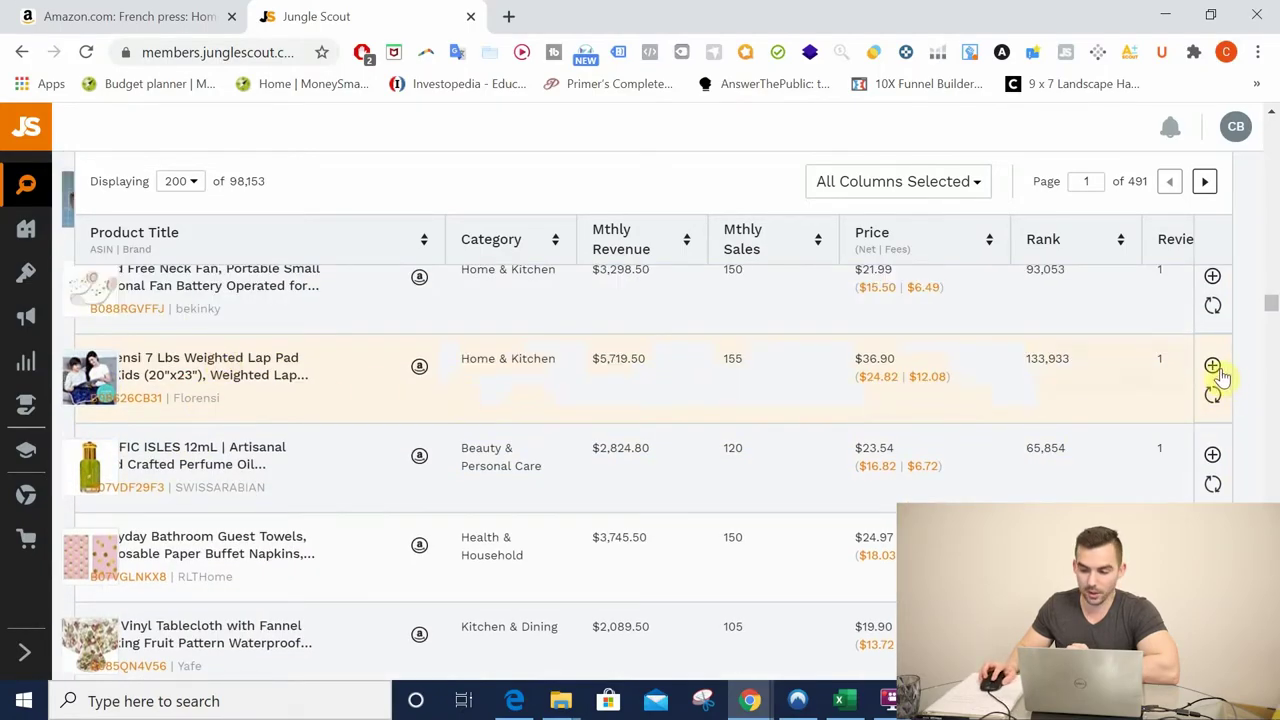
click(1214, 368)
click(990, 397)
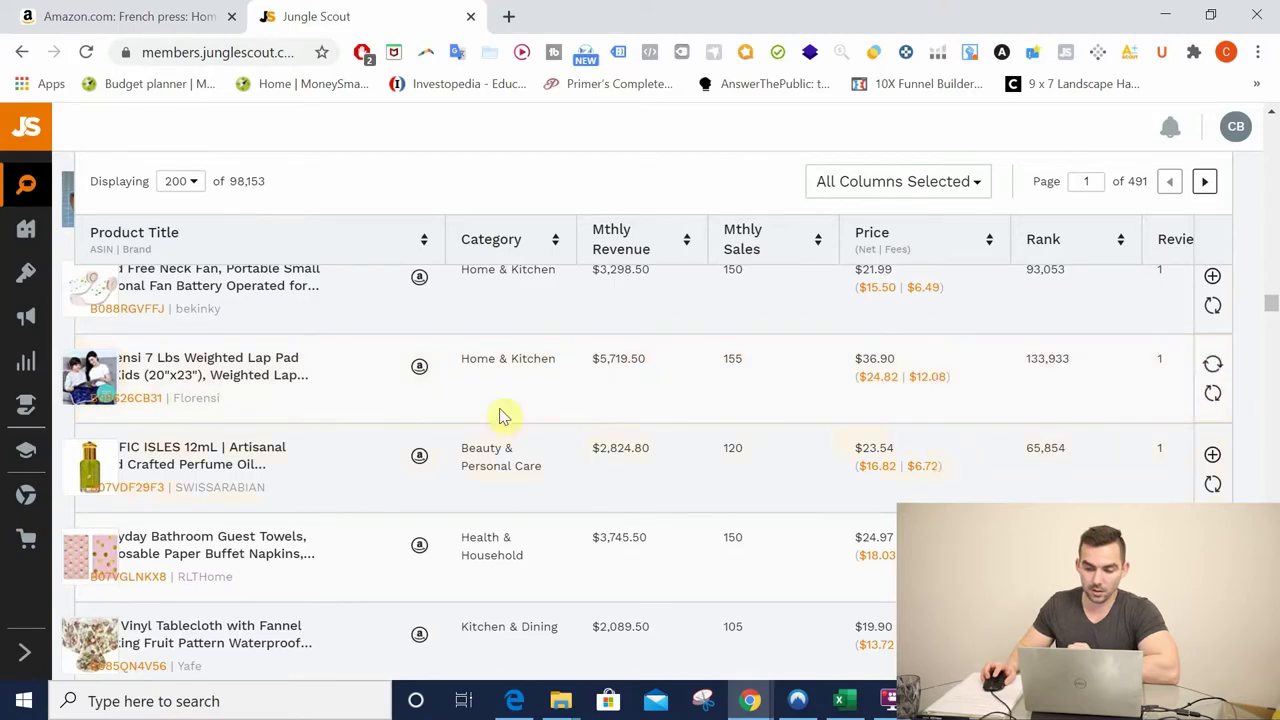
Step: Scroll further down the results to the Siser EasyWeed HTV vinyl roll
scroll(349, 403, down, 1)
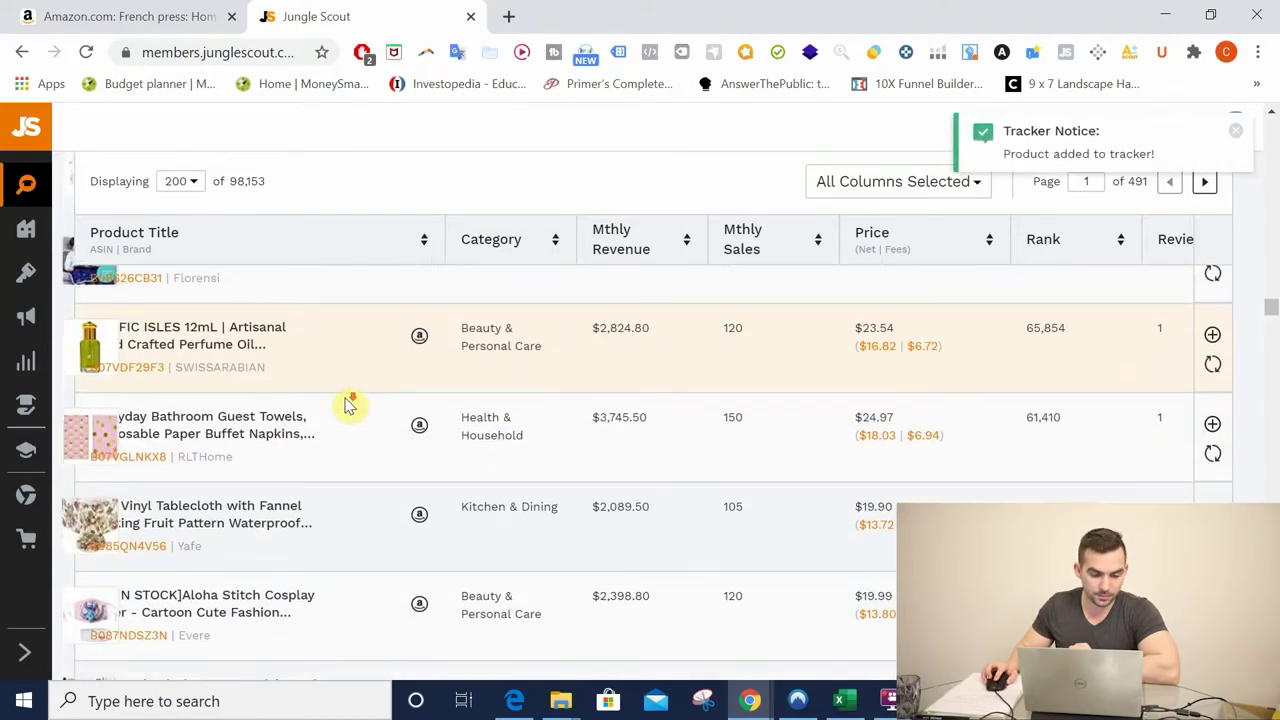
scroll(349, 403, down, 3)
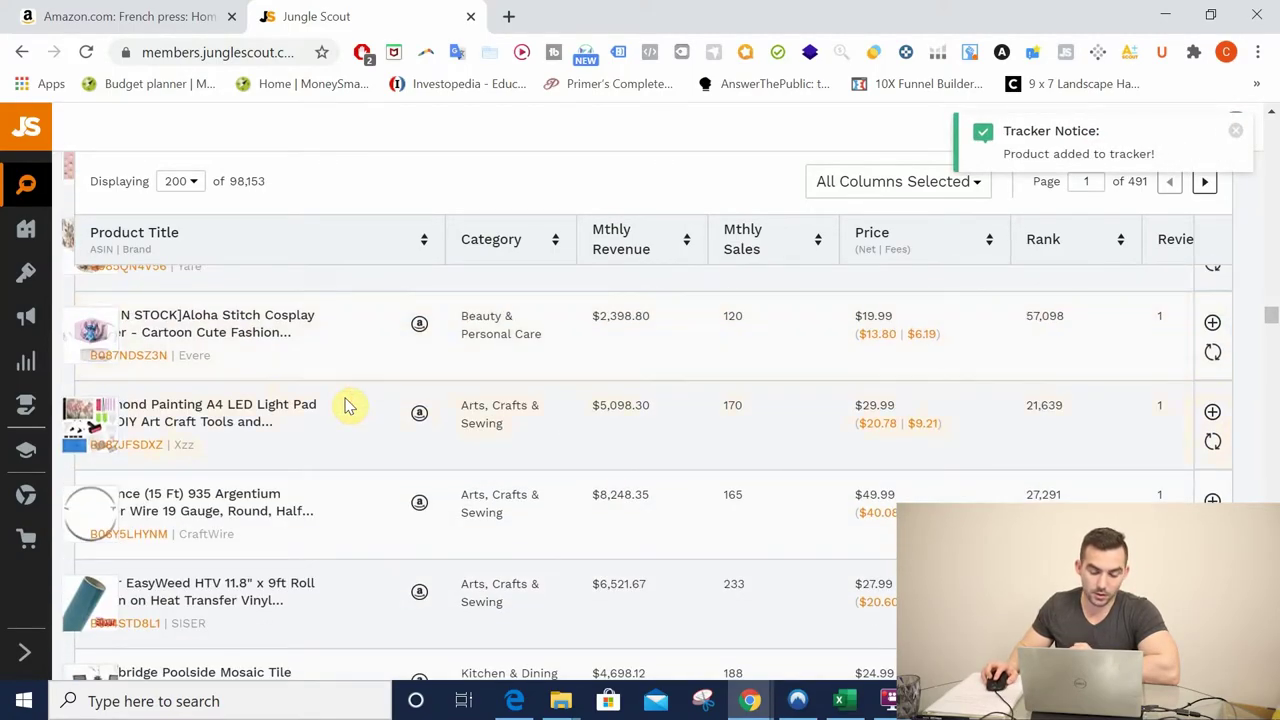
scroll(340, 407, down, 2)
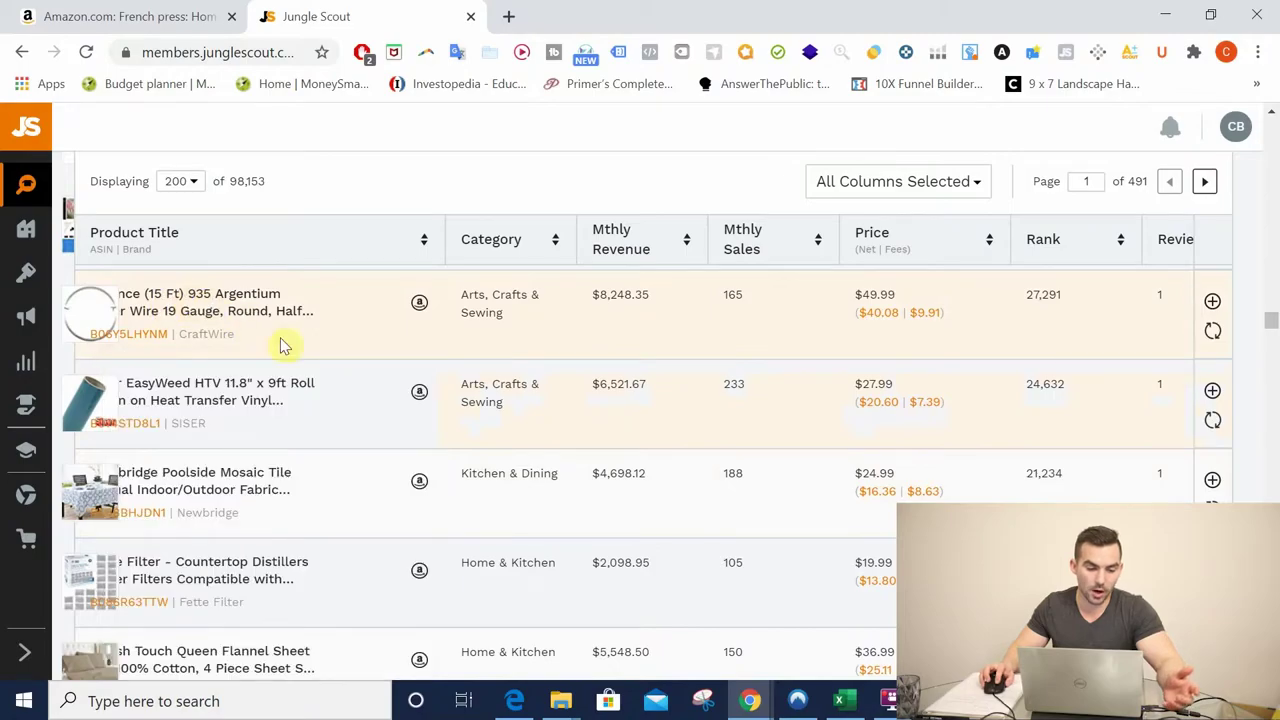
mouse_move(84, 397)
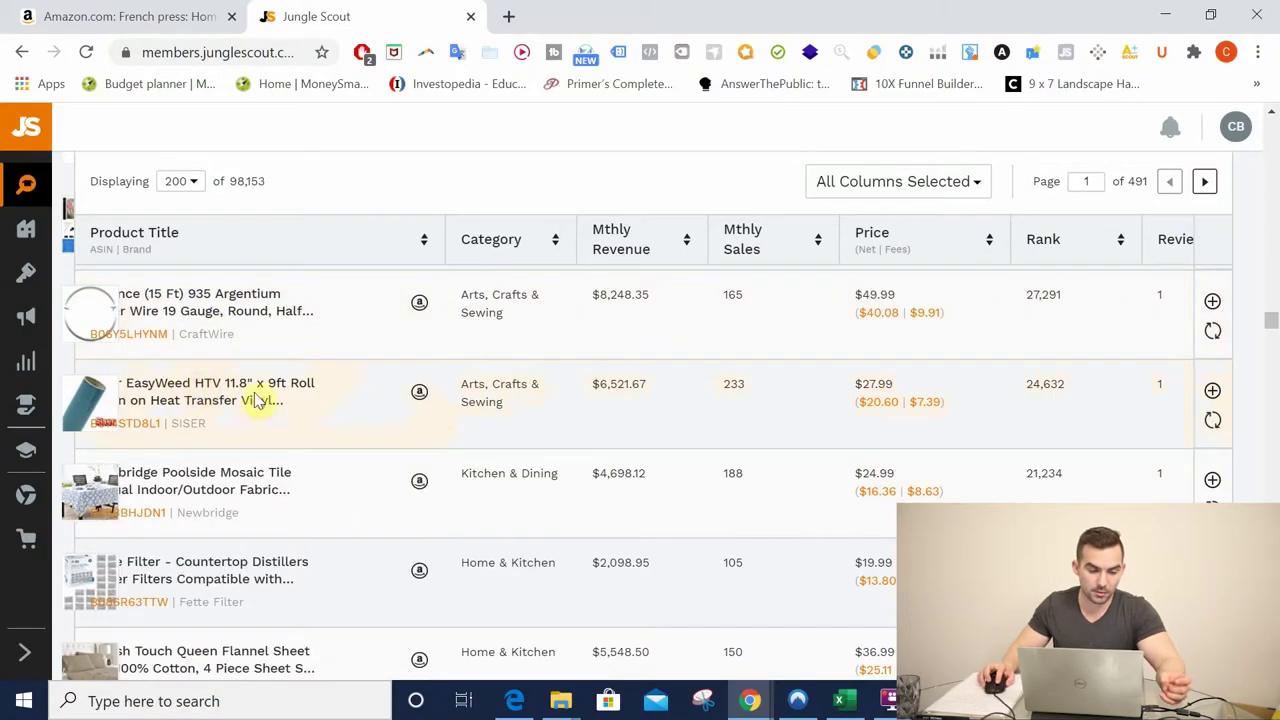
scroll(287, 413, down, 1)
Step: Add the Siser EasyWeed vinyl roll to the 'sample product' group
scroll(330, 416, down, 1)
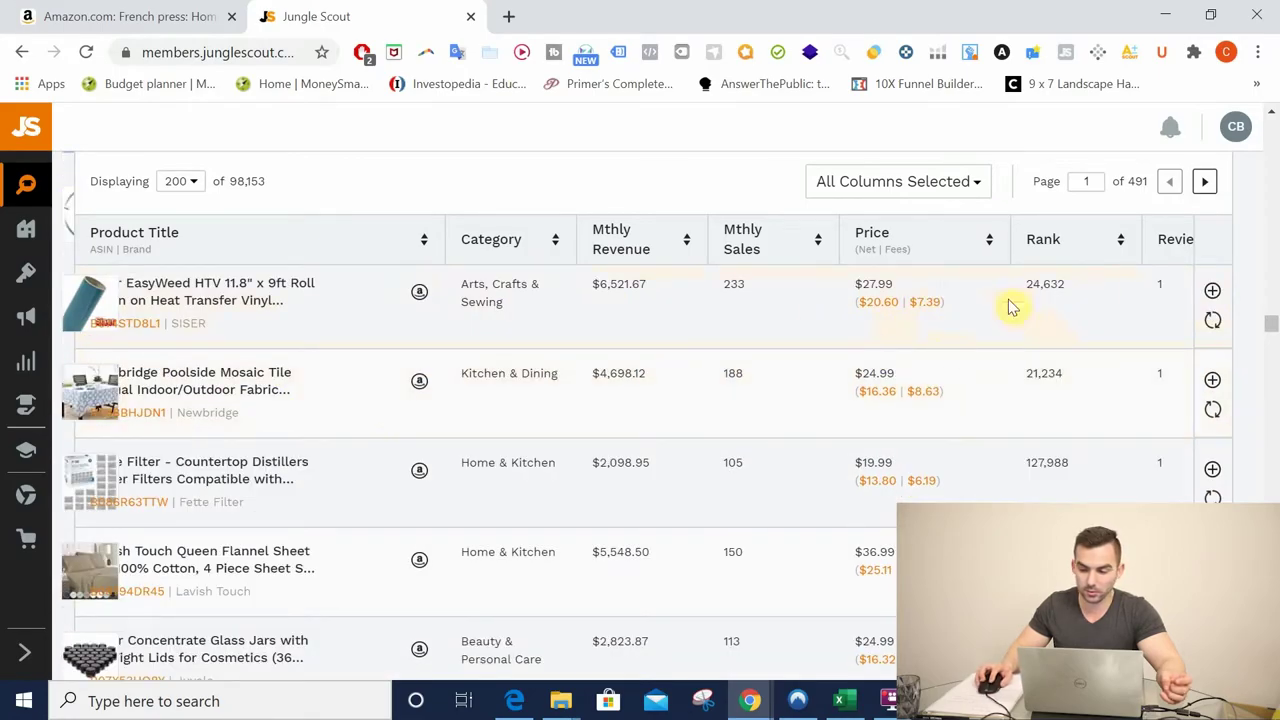
click(1213, 290)
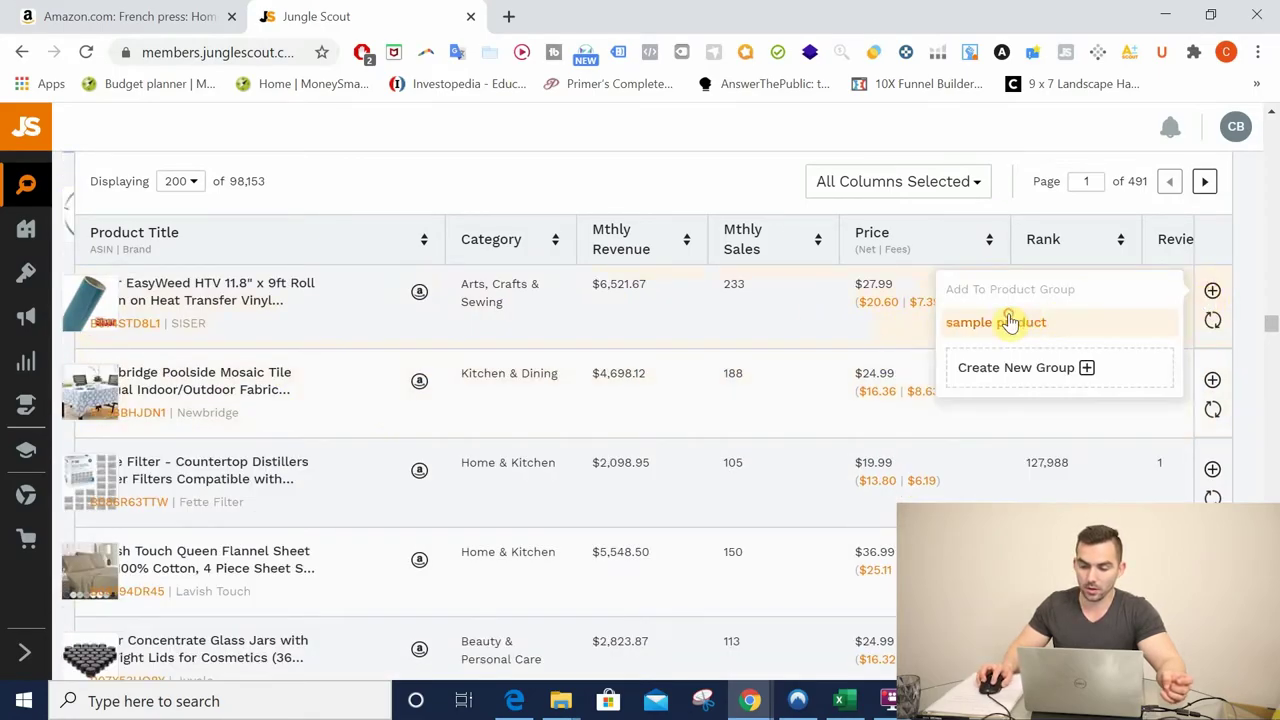
click(1004, 321)
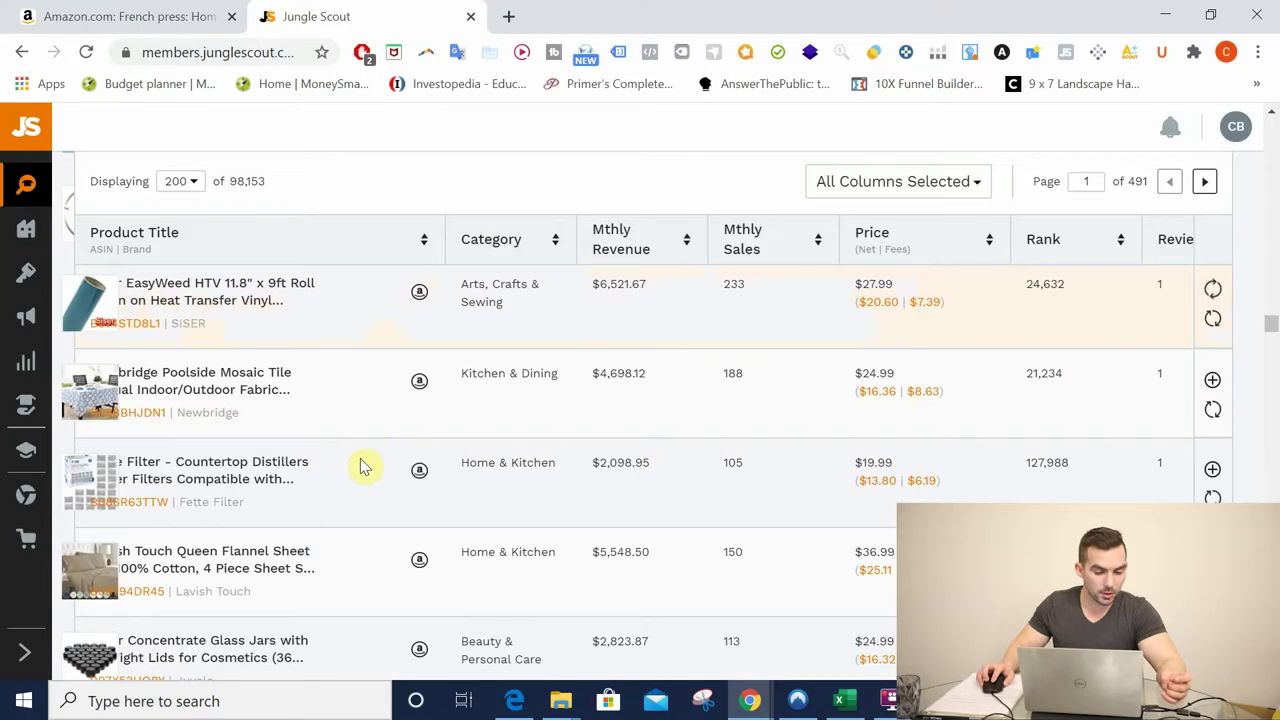
Step: Scroll down through further product database results
scroll(365, 465, down, 2)
scroll(352, 455, down, 1)
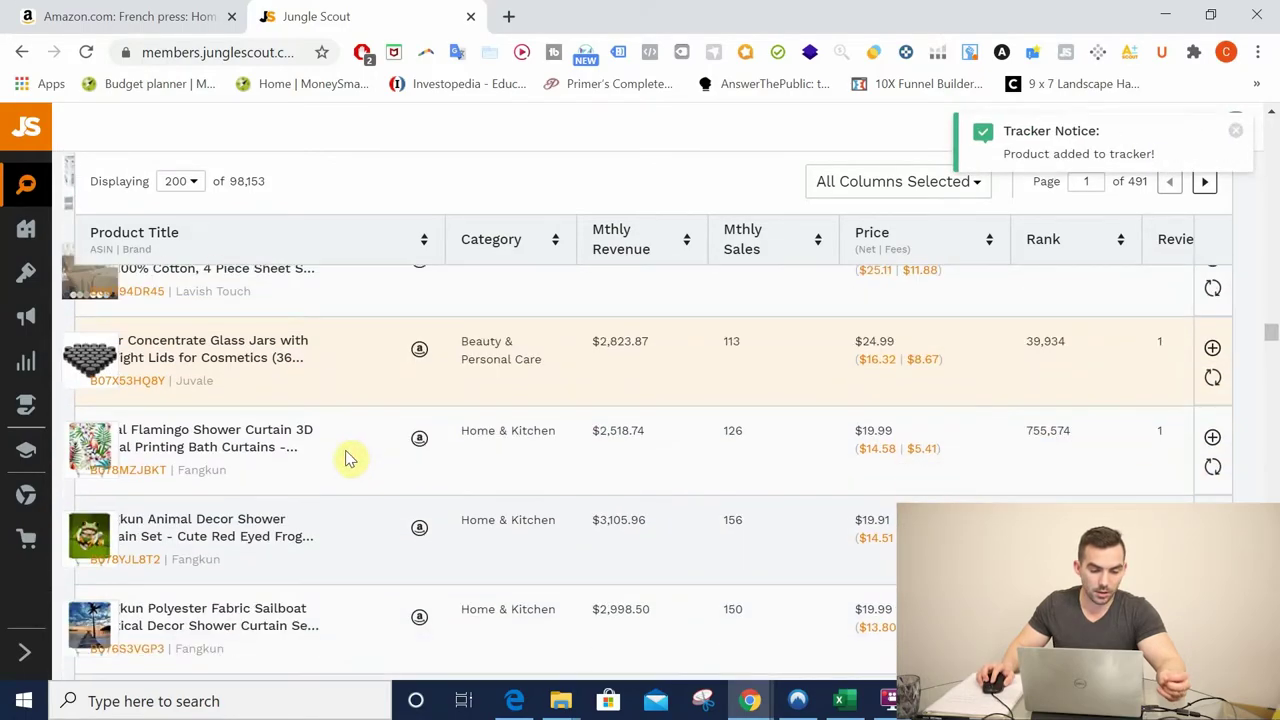
scroll(340, 447, down, 1)
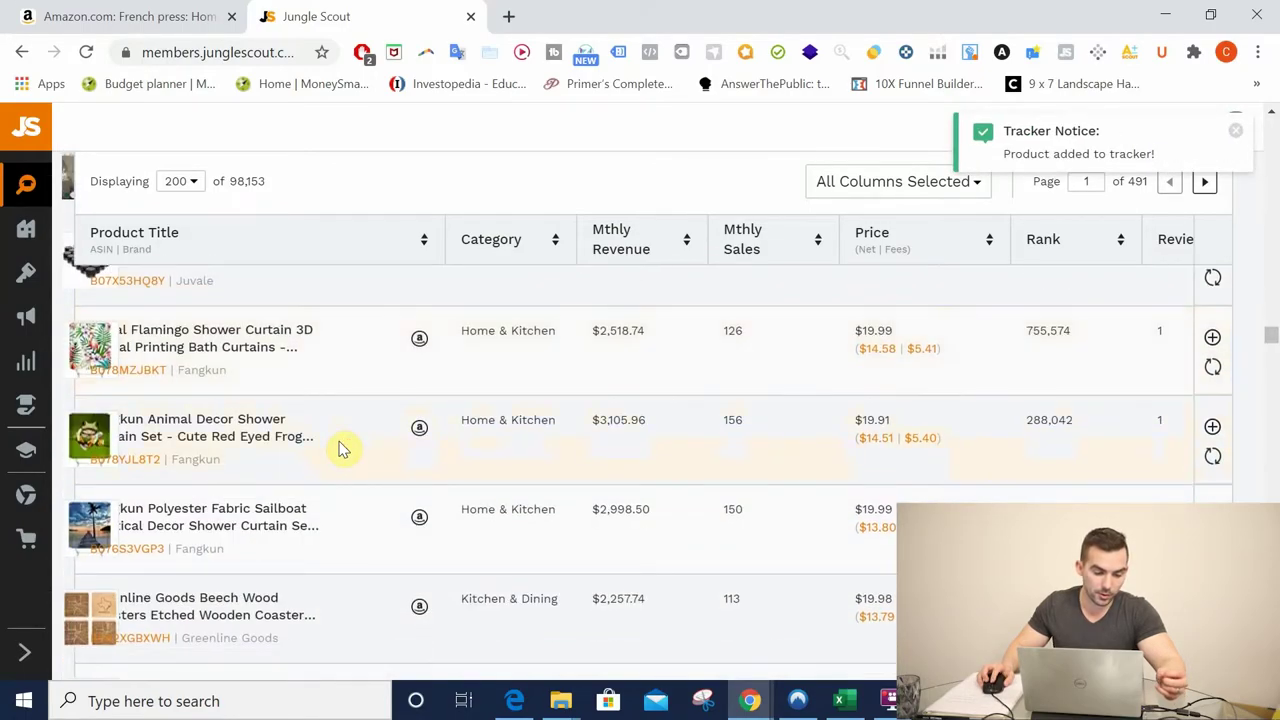
scroll(341, 447, down, 1)
scroll(341, 450, down, 2)
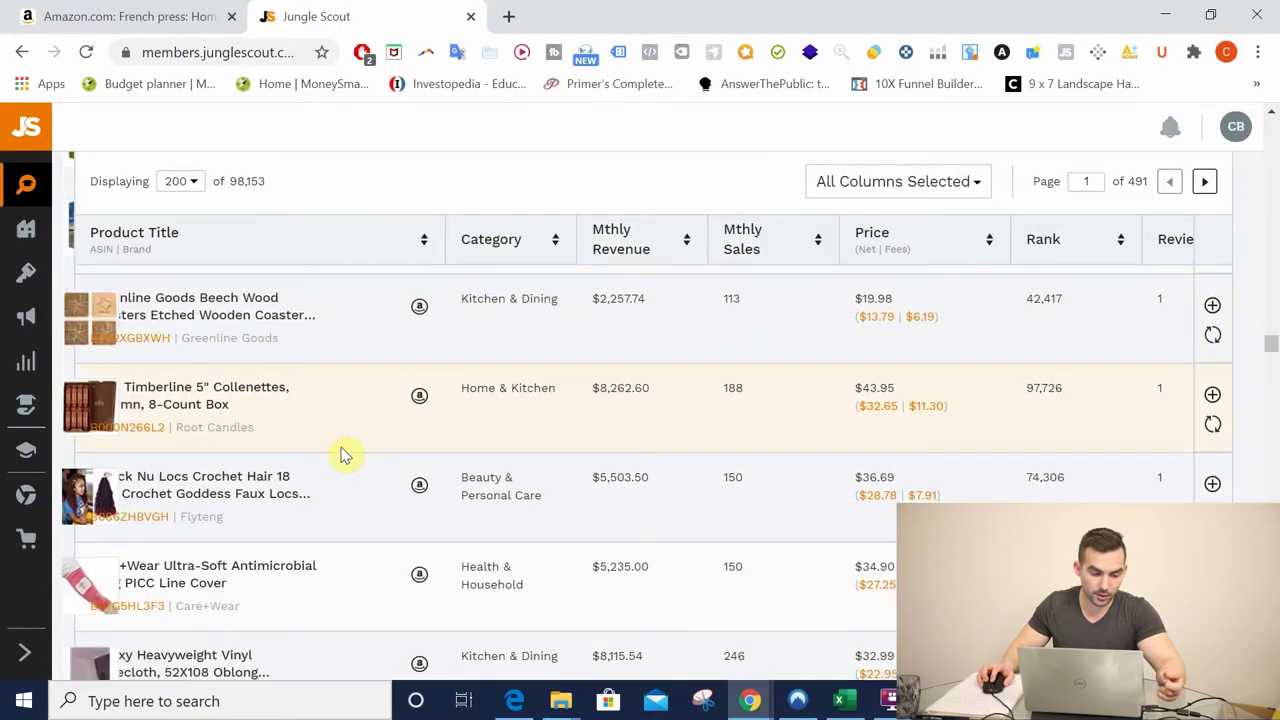
scroll(341, 455, down, 1)
scroll(345, 460, down, 1)
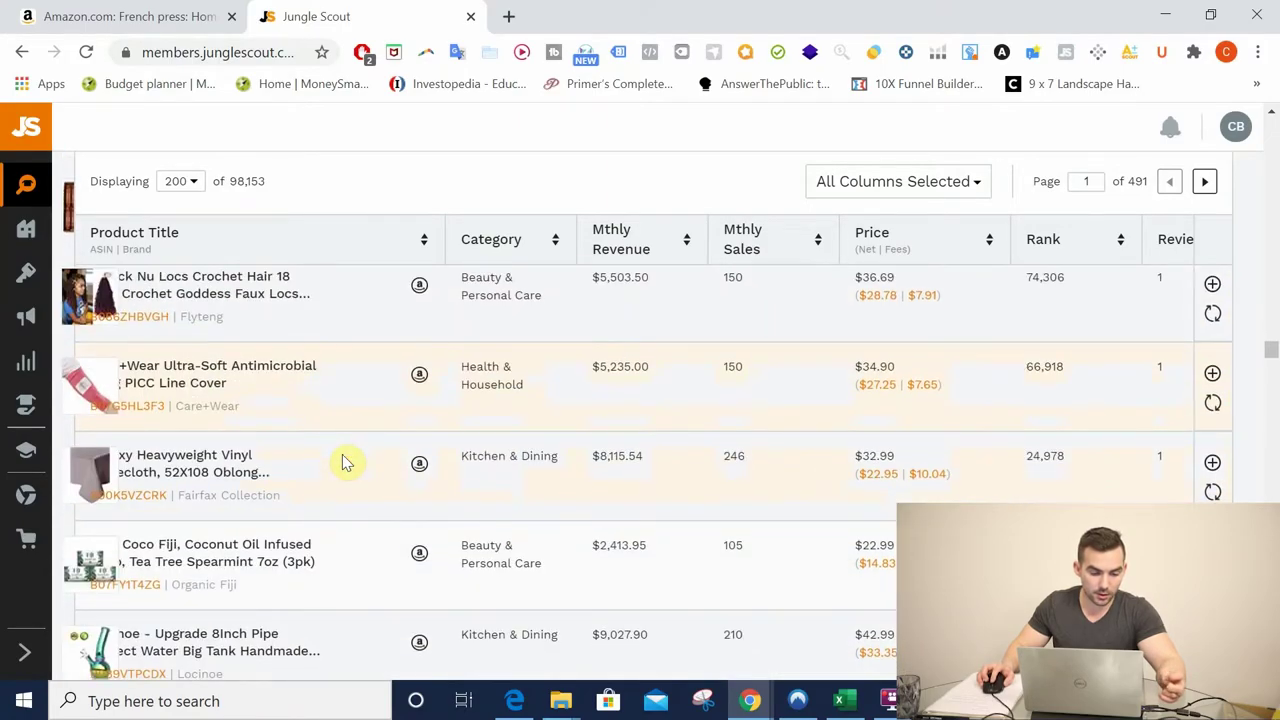
scroll(345, 465, down, 1)
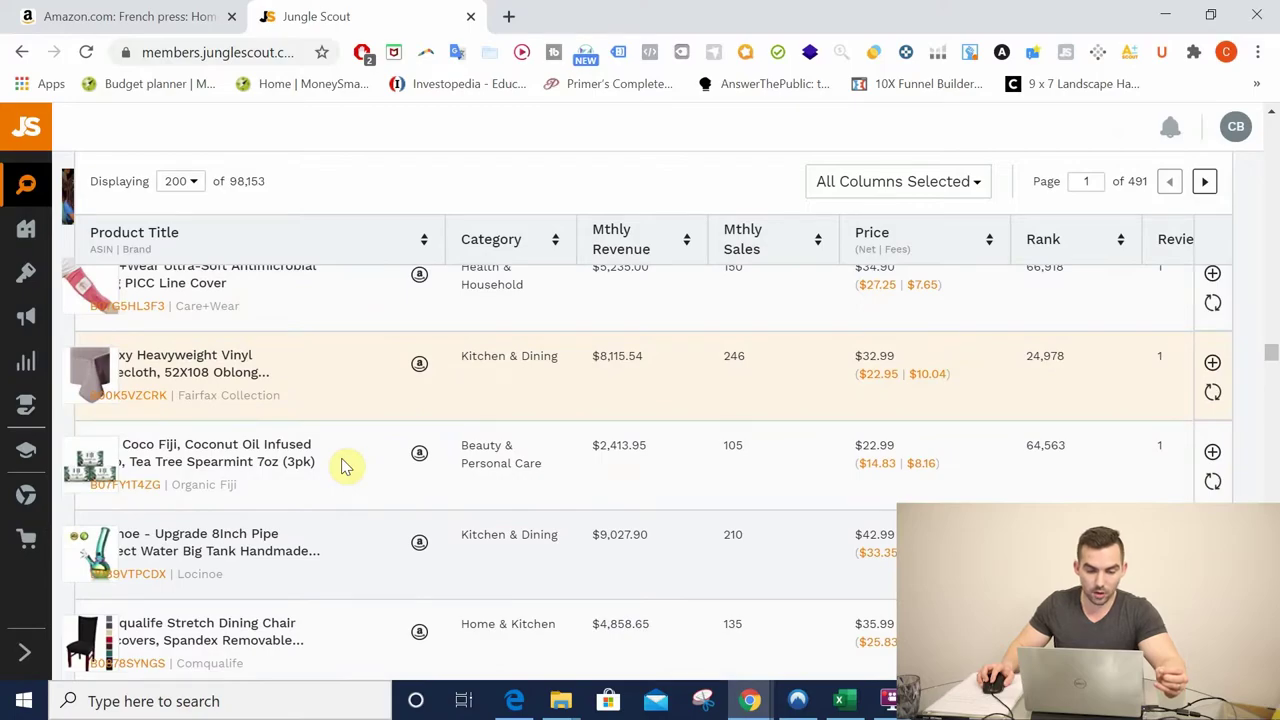
Step: Find the Care+Wear antimicrobial PICC line cover and add it to 'sample product'
scroll(345, 465, up, 1)
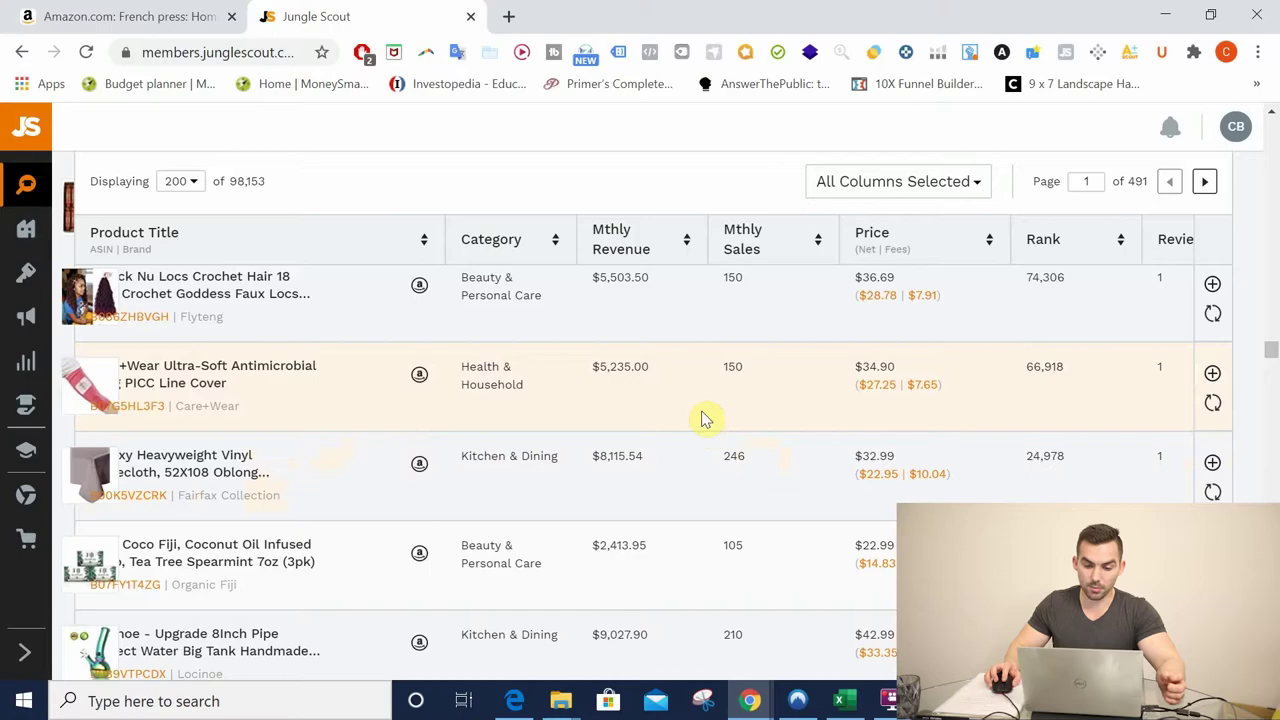
scroll(704, 410, down, 1)
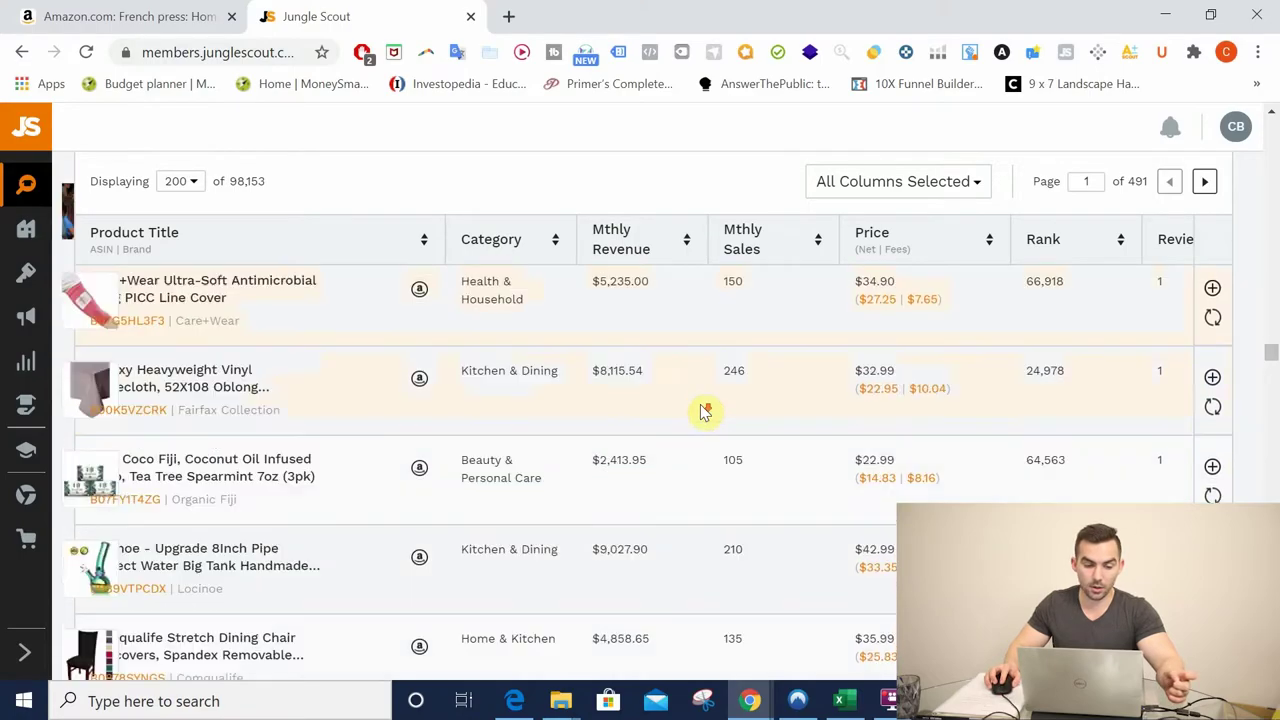
scroll(704, 410, up, 1)
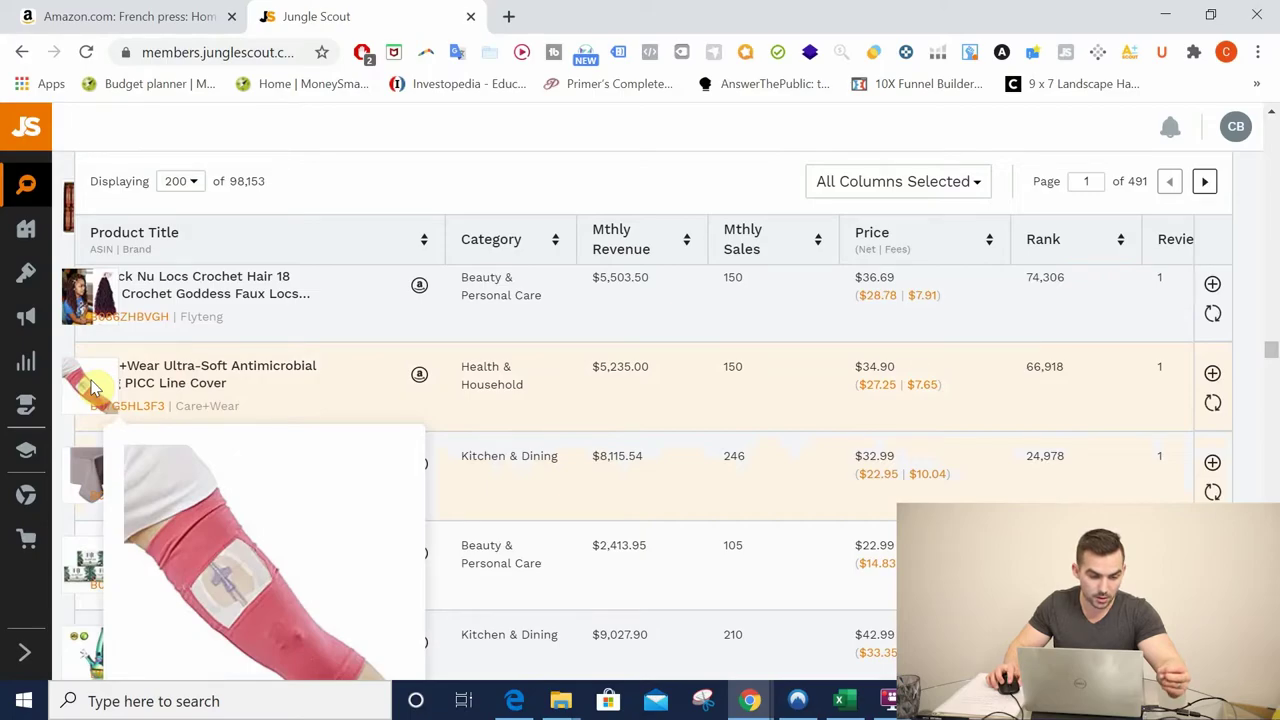
scroll(92, 387, down, 1)
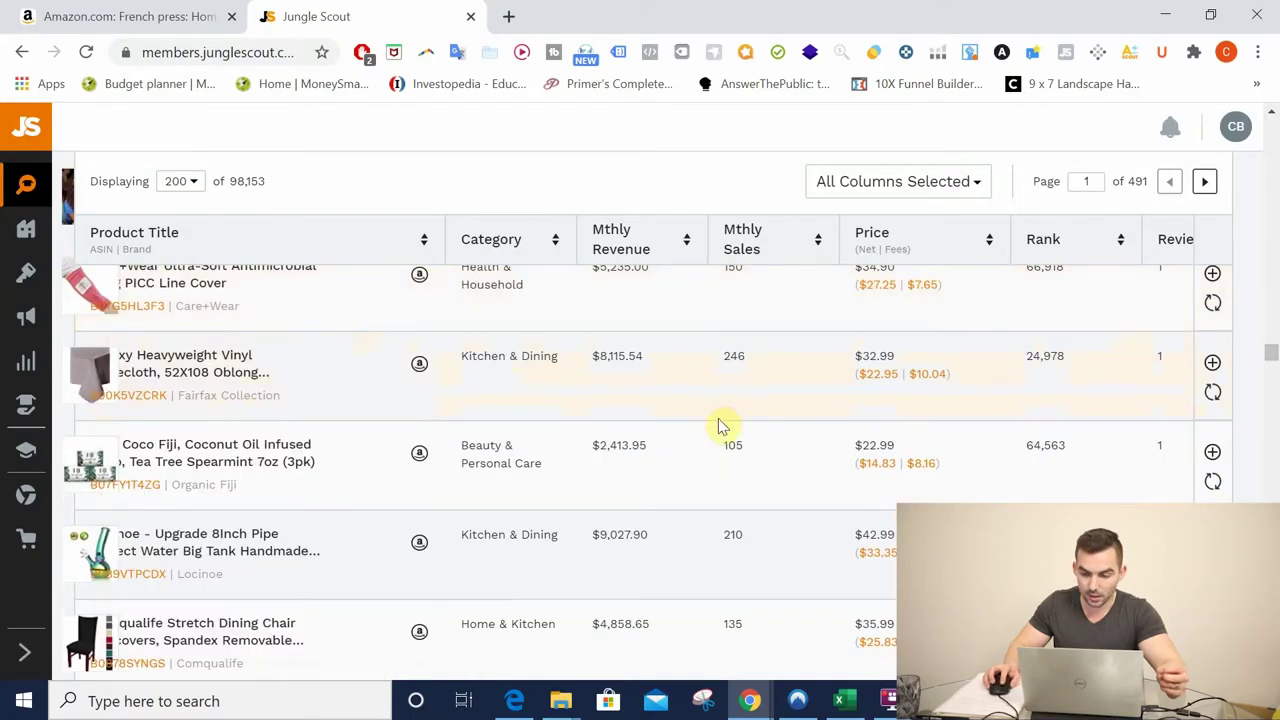
click(1212, 273)
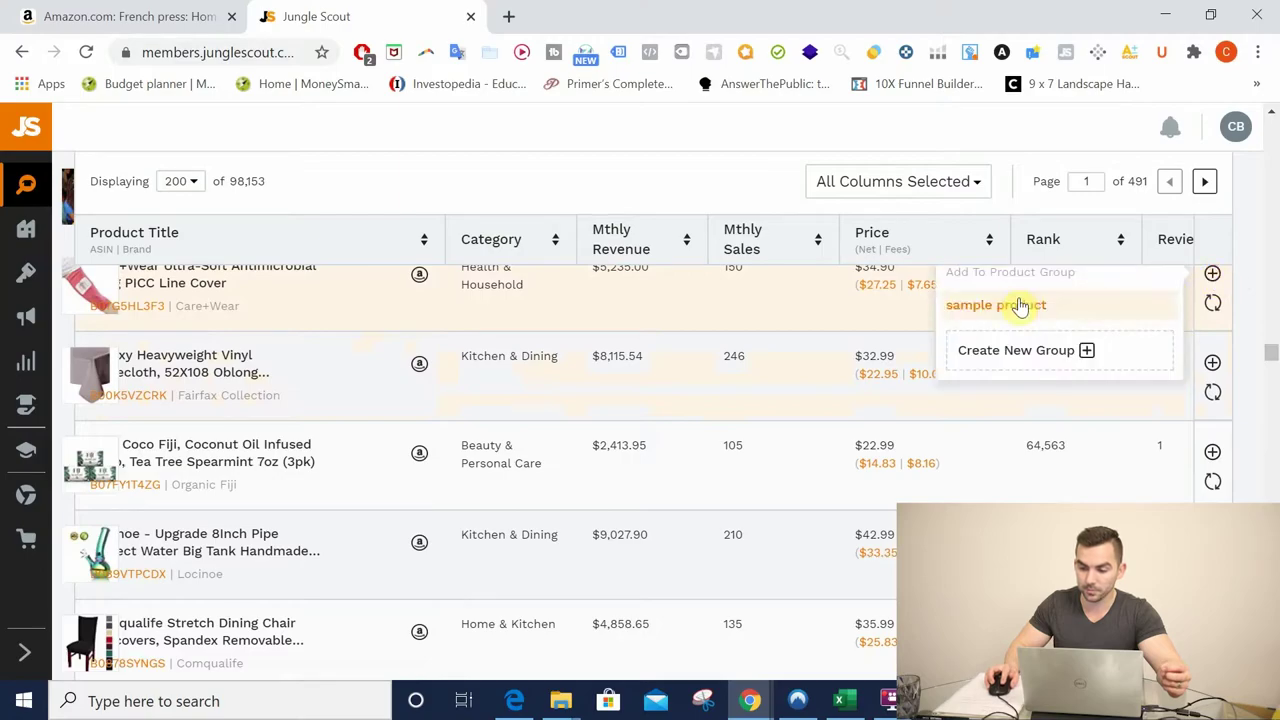
click(1018, 305)
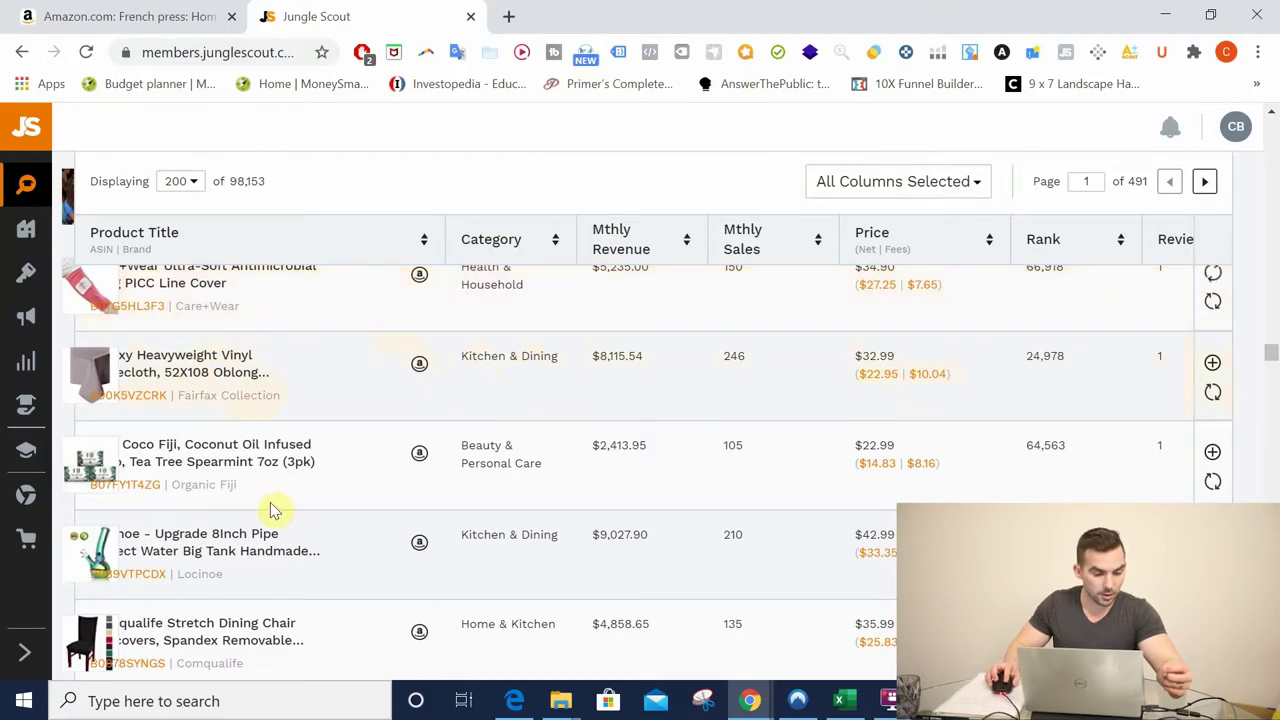
scroll(340, 530, down, 2)
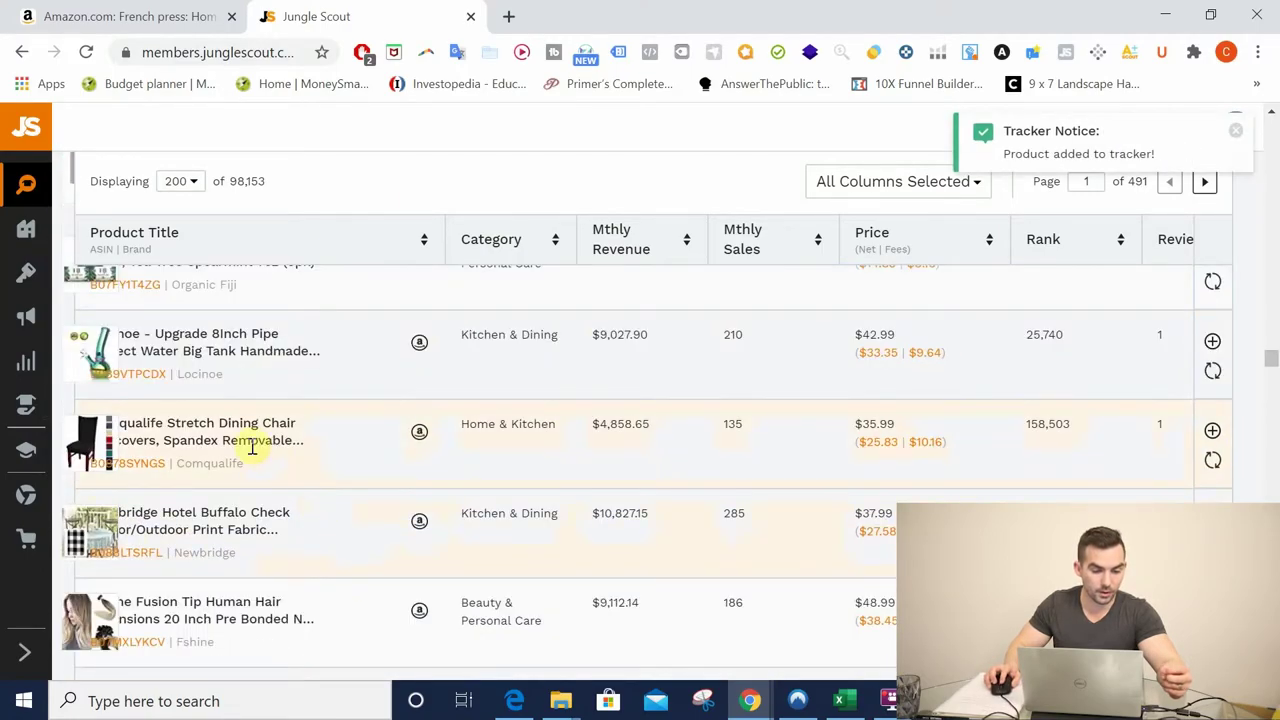
mouse_move(98, 350)
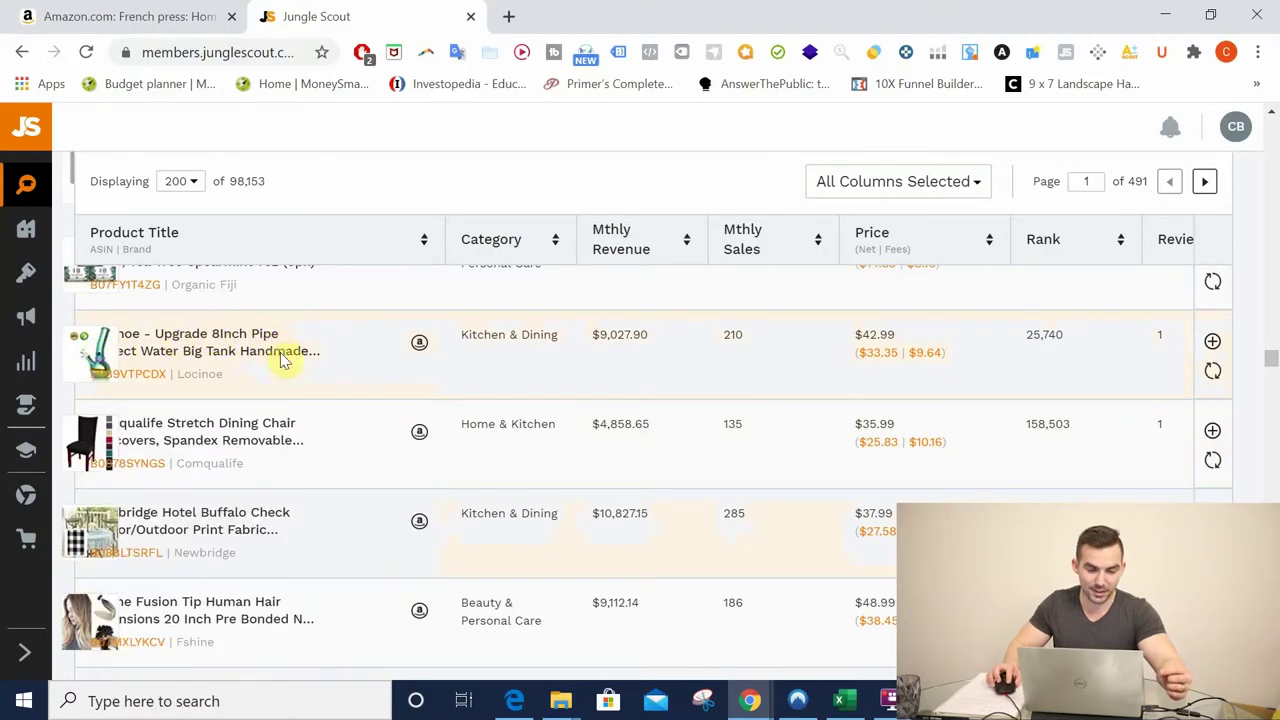
Step: Scroll through more results down to the Dove beauty bar soap and expand the sidebar menu
scroll(286, 380, down, 1)
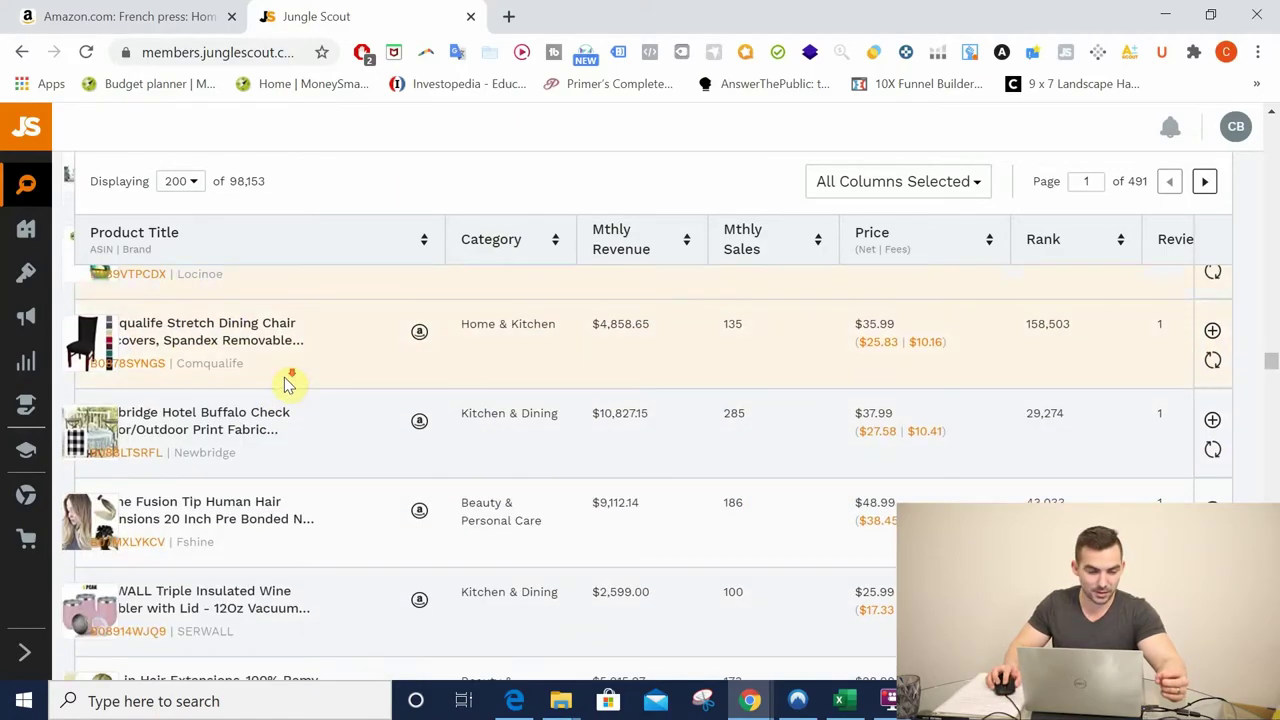
scroll(286, 385, down, 1)
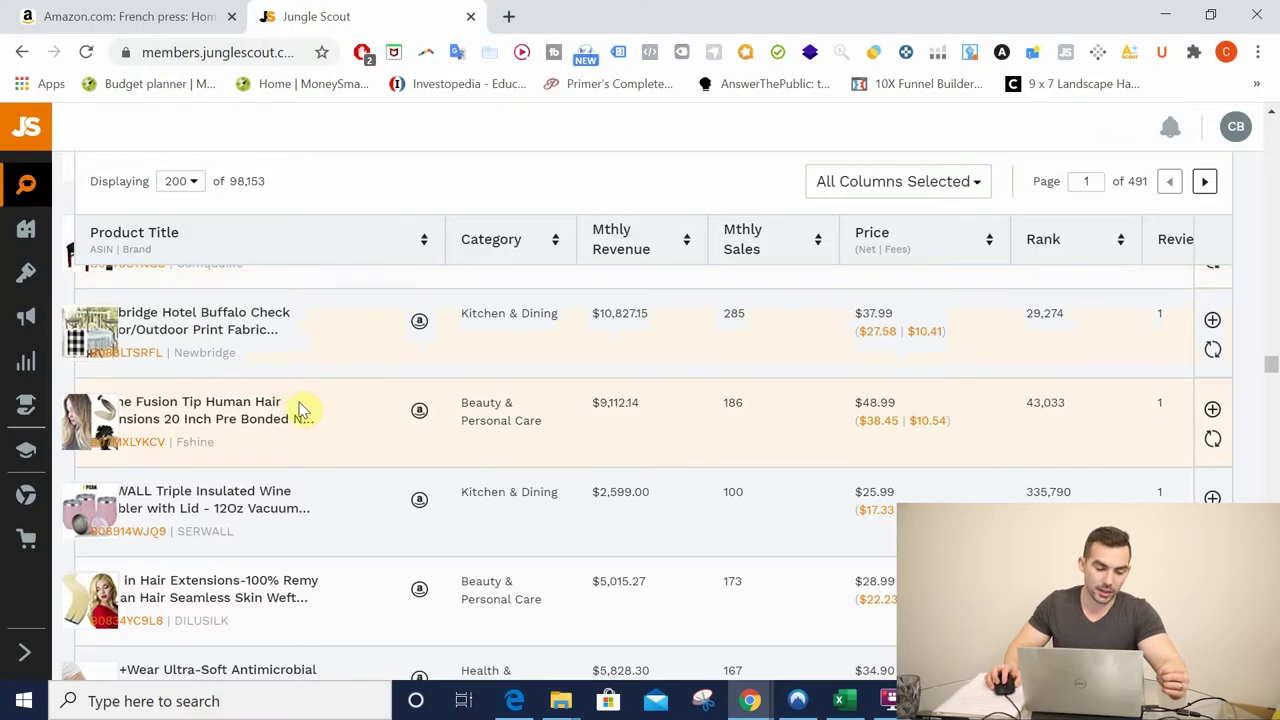
scroll(302, 409, up, 2)
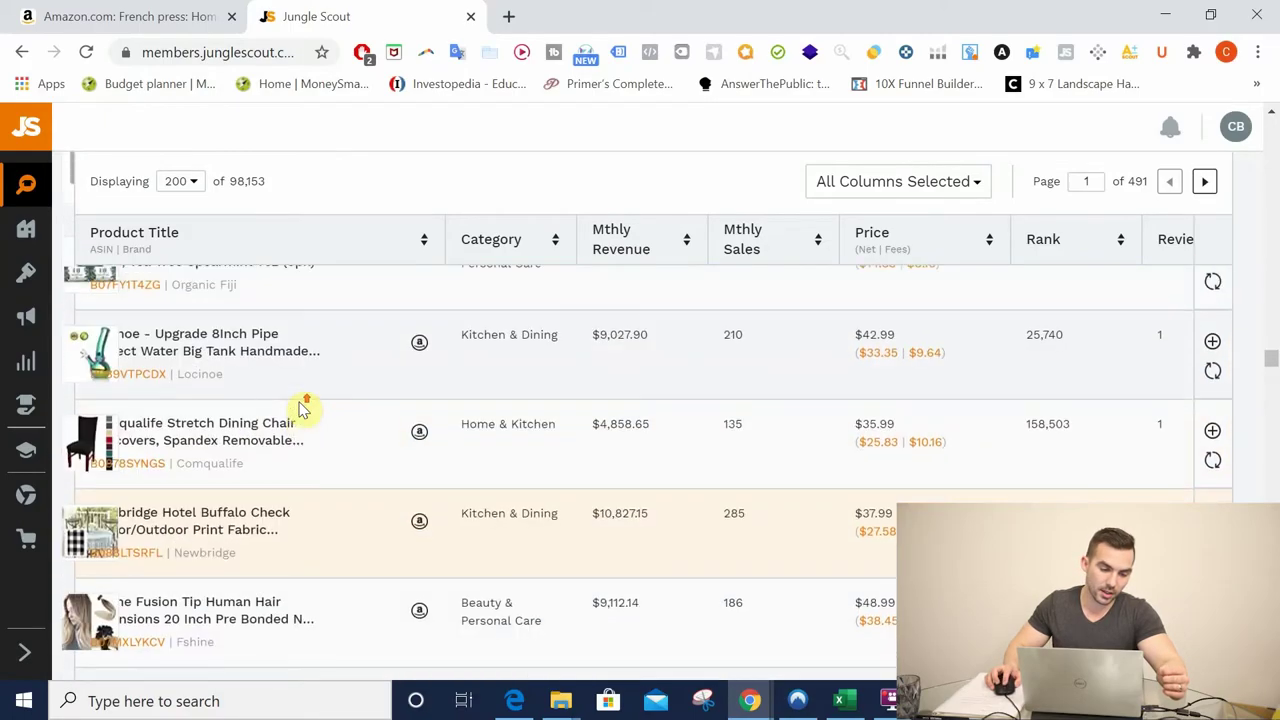
scroll(287, 415, down, 1)
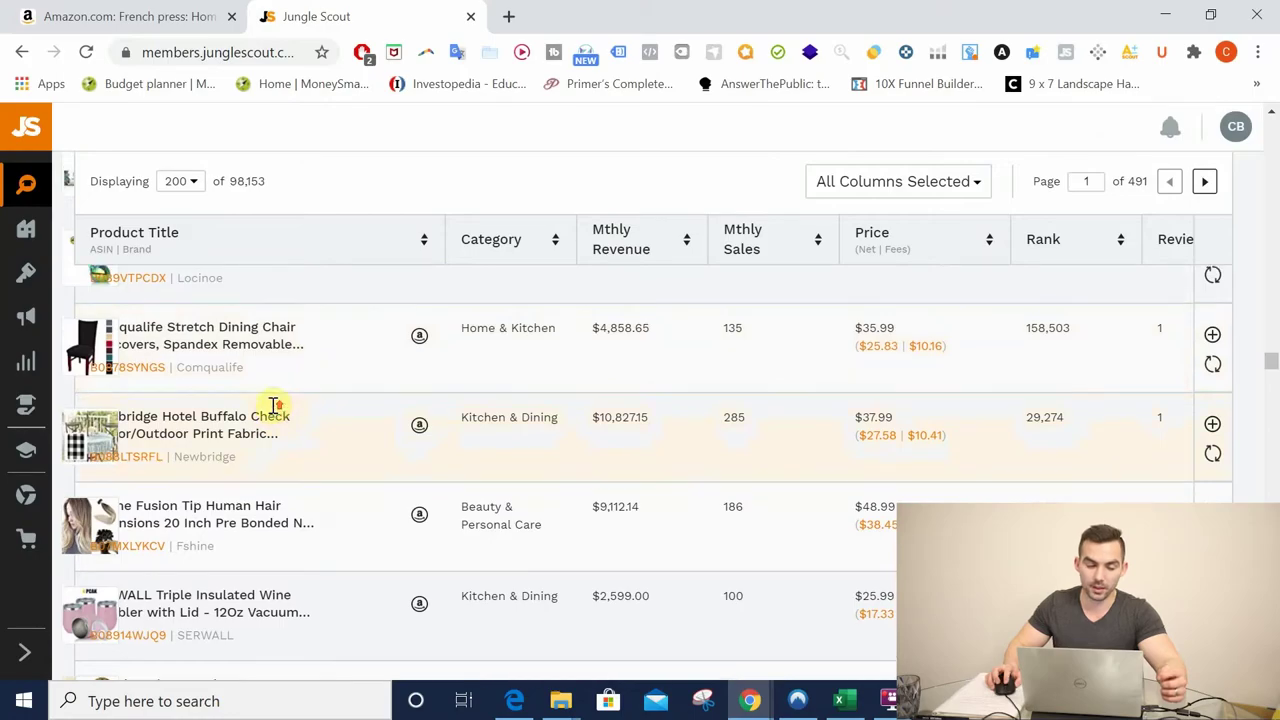
scroll(265, 400, up, 1)
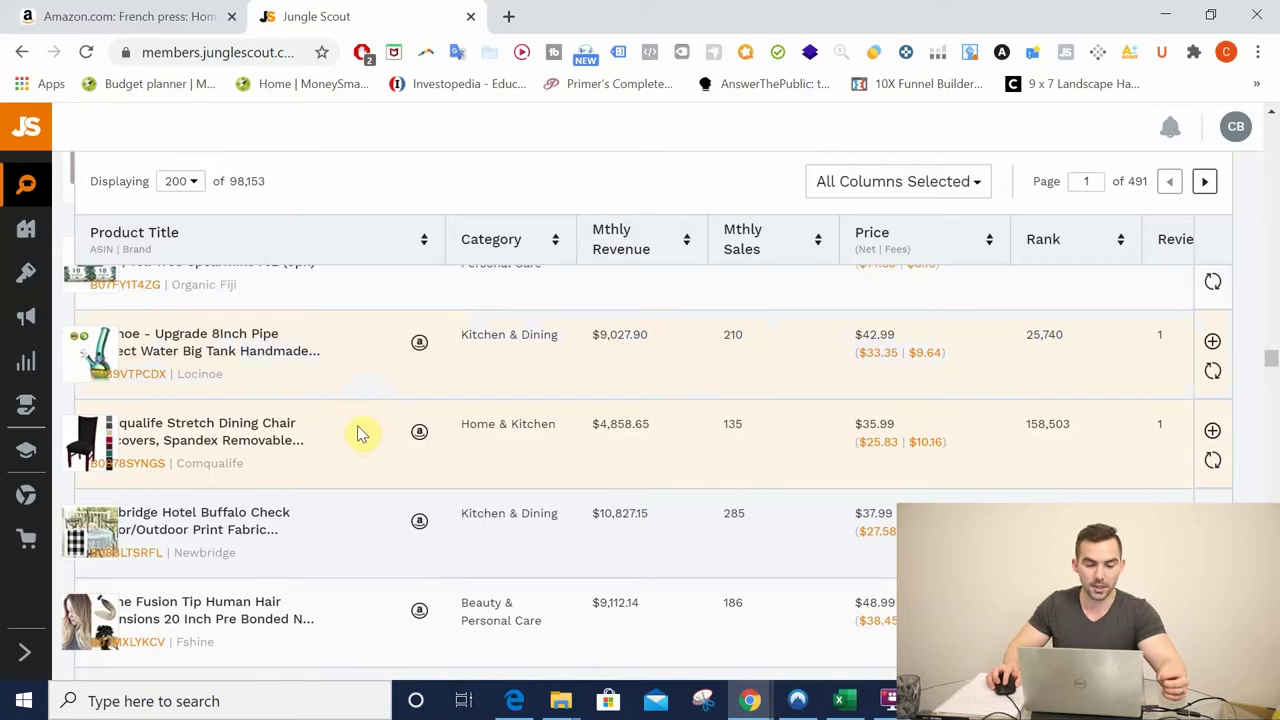
scroll(361, 428, down, 1)
scroll(361, 428, down, 1)
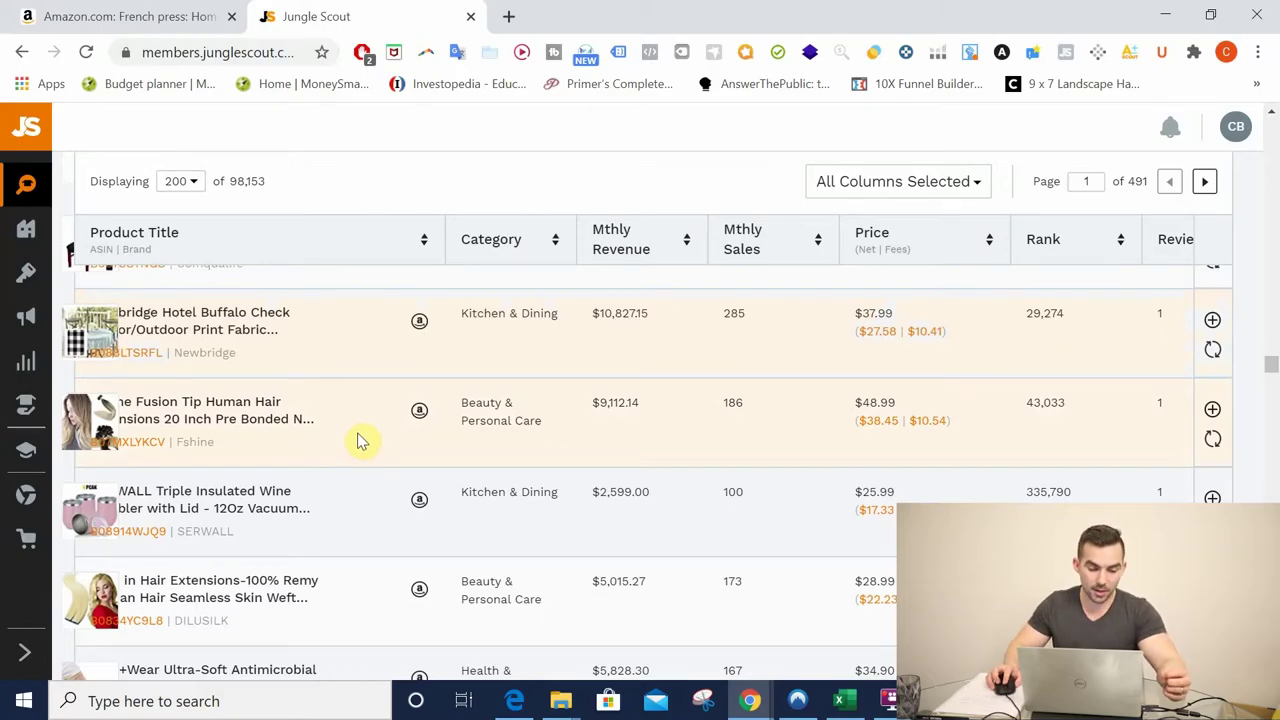
scroll(361, 440, down, 1)
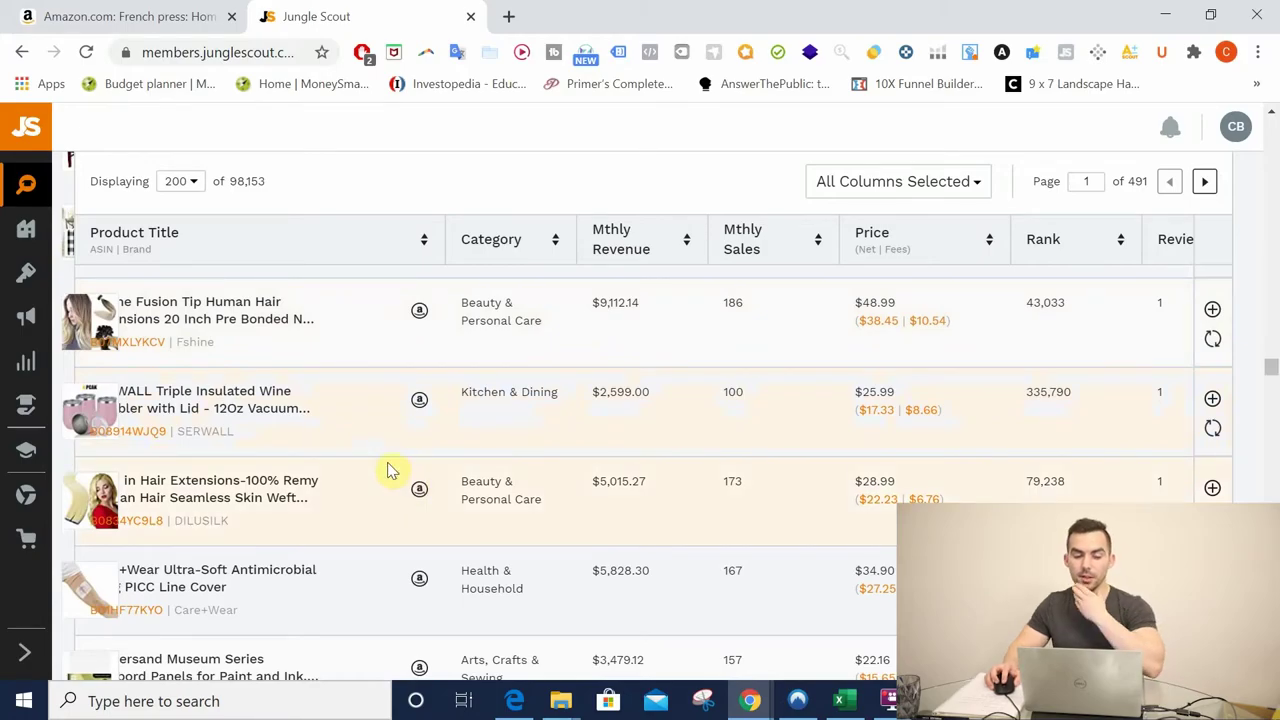
scroll(390, 447, down, 1)
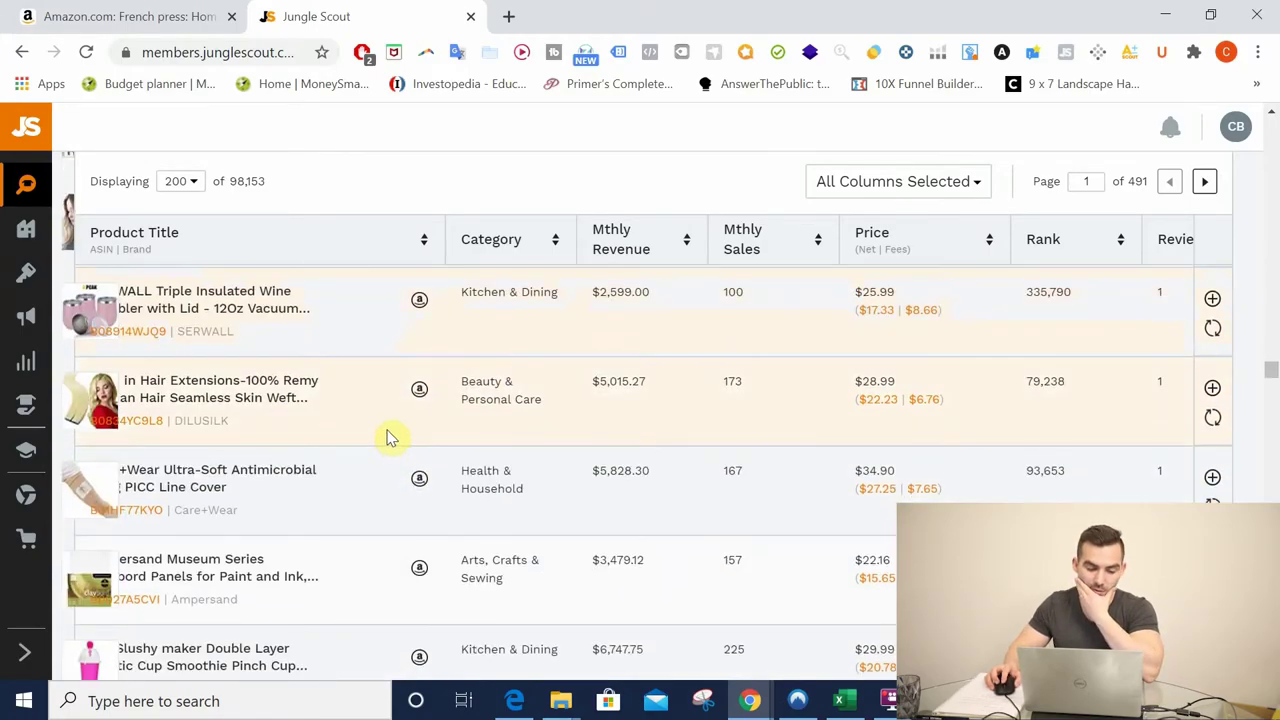
scroll(385, 432, down, 1)
scroll(366, 423, down, 4)
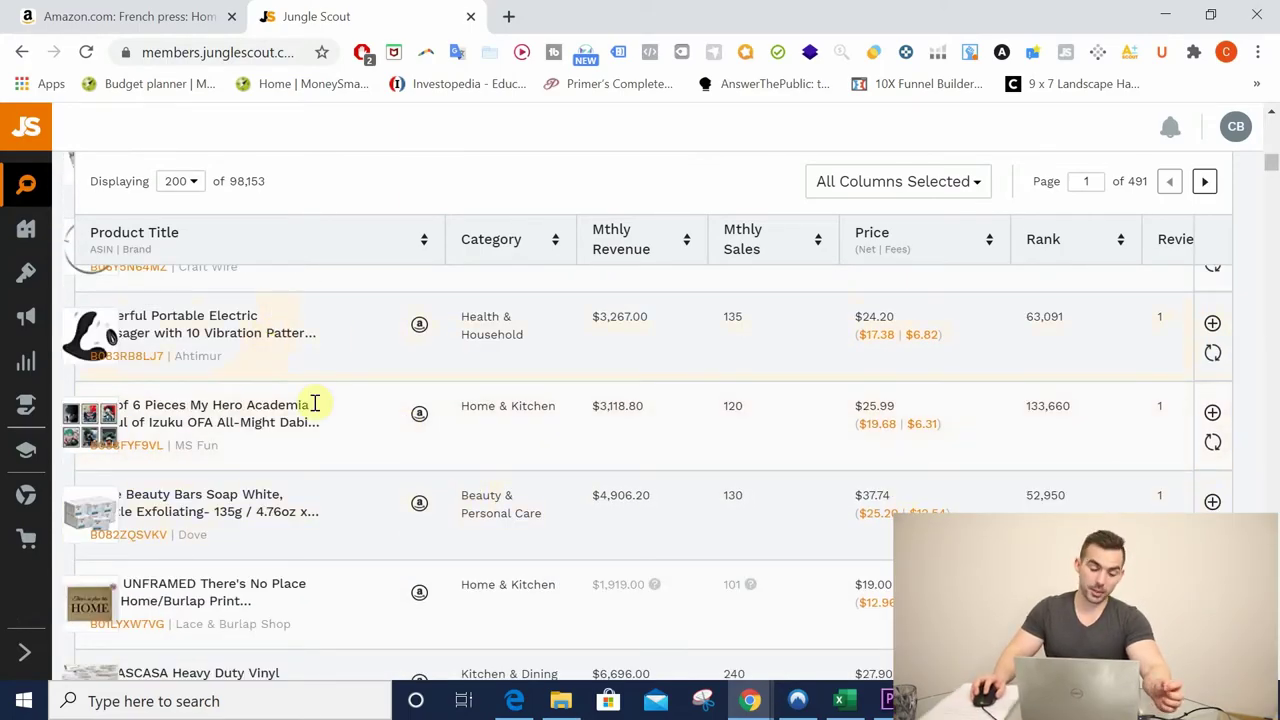
scroll(425, 418, down, 2)
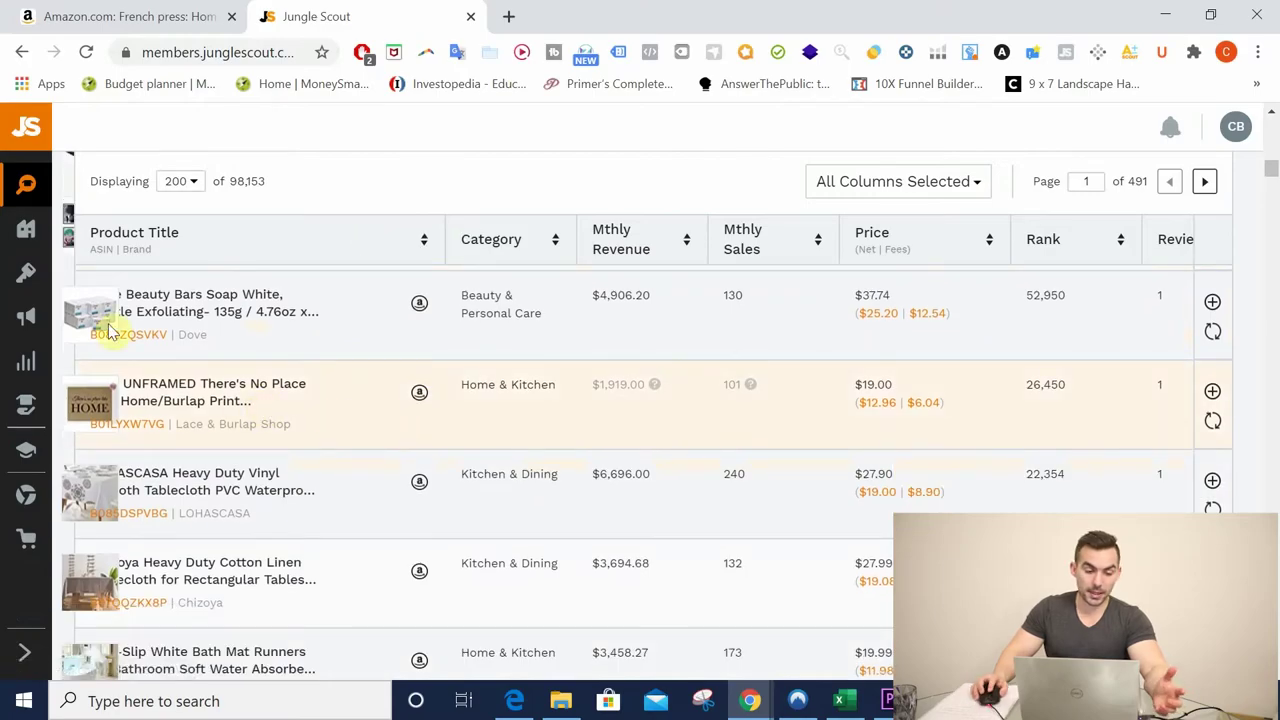
mouse_move(49, 248)
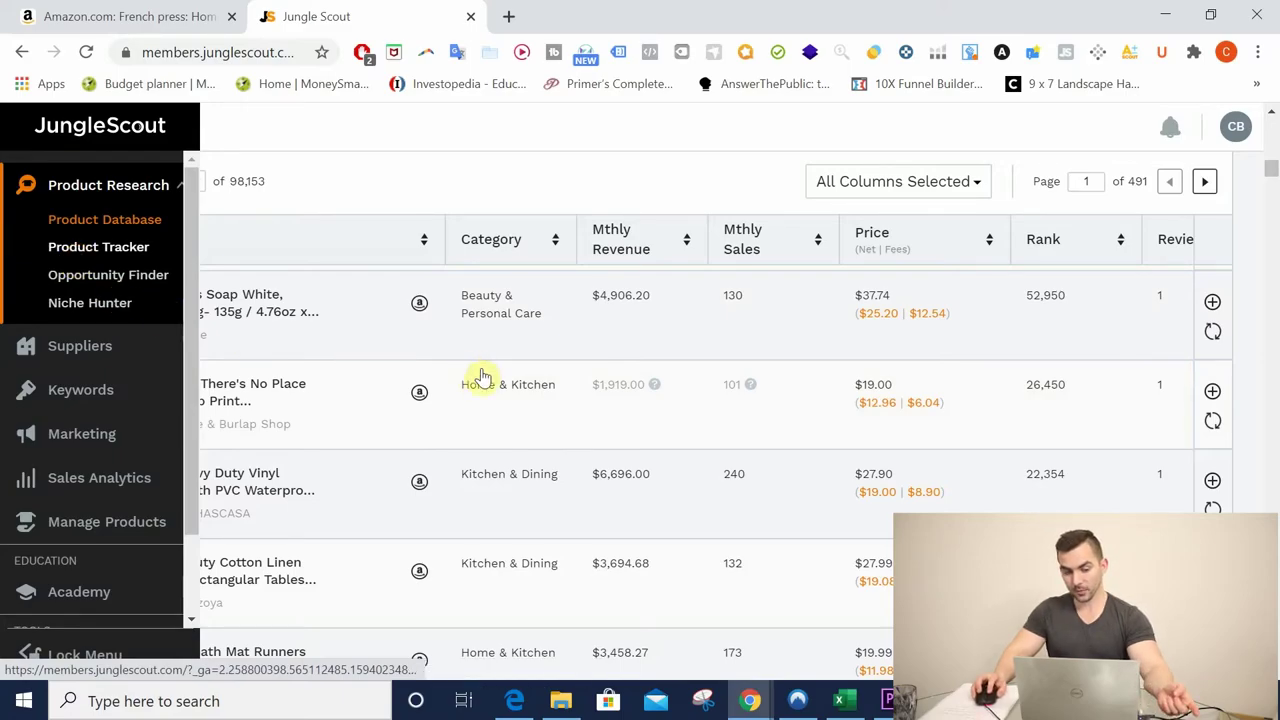
Step: Scroll through the Product Tracker list of tracked products
scroll(507, 450, down, 3)
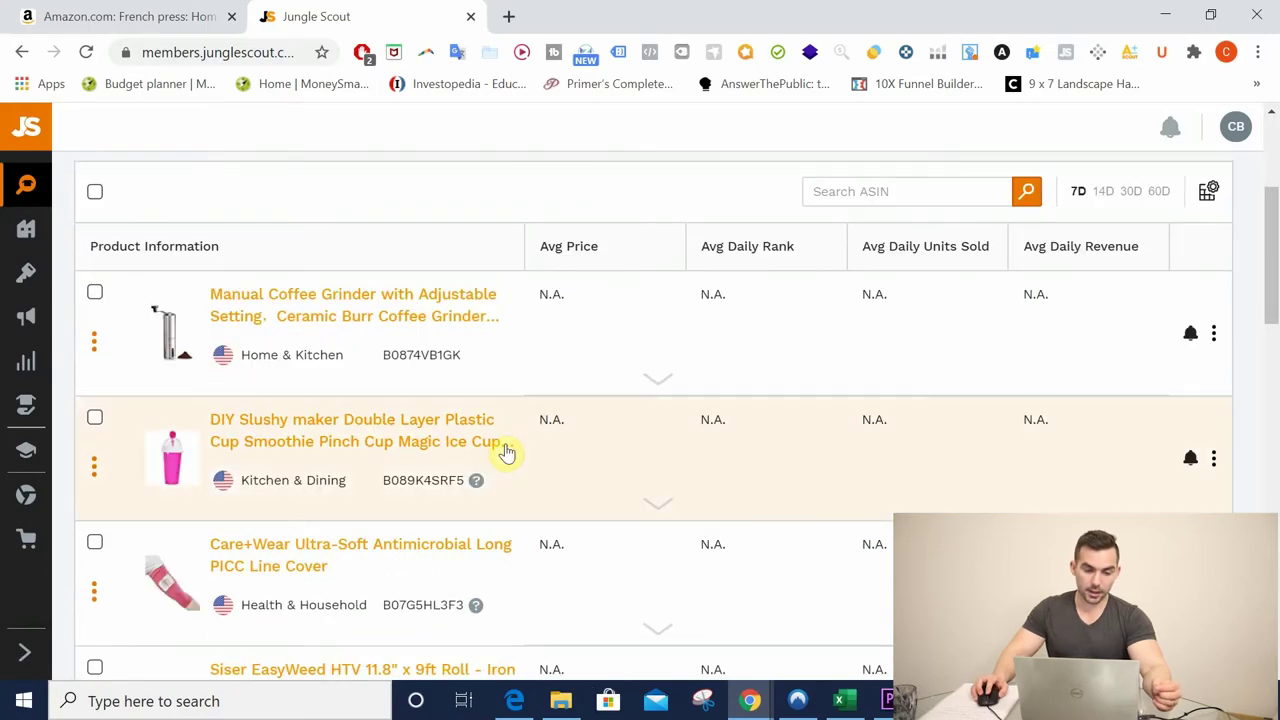
scroll(452, 330, down, 2)
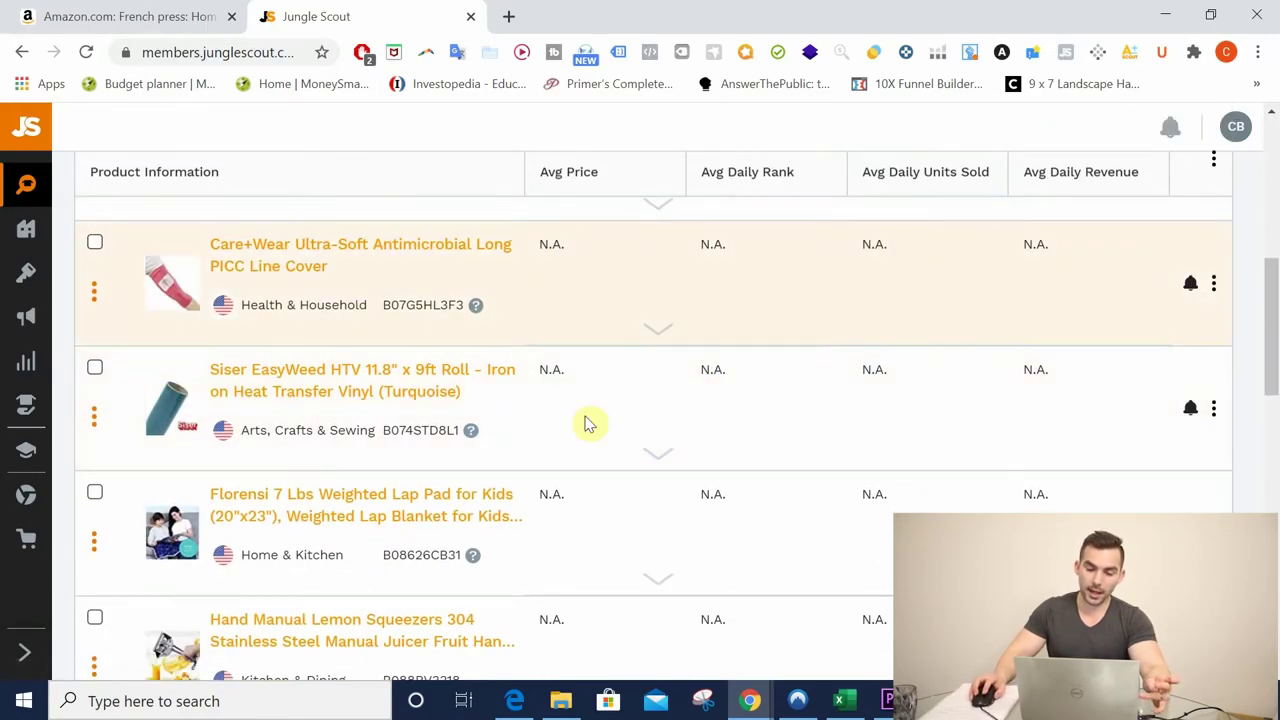
scroll(886, 380, down, 3)
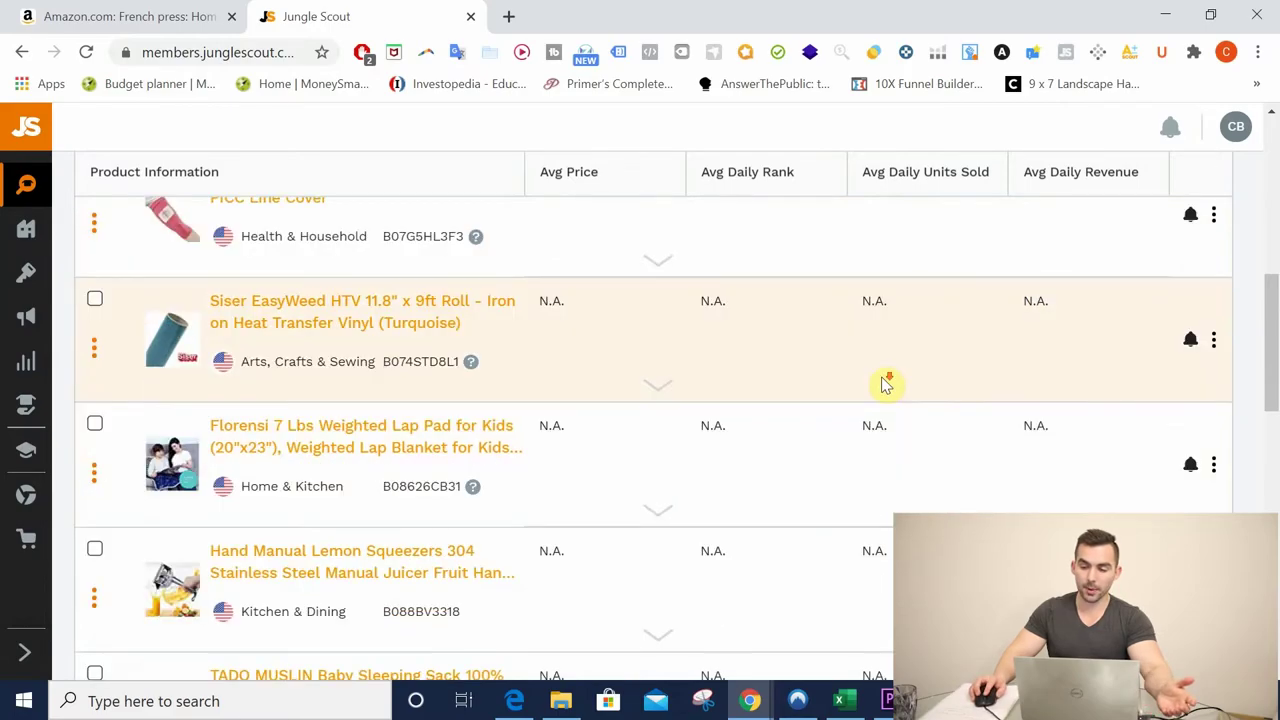
scroll(886, 384, down, 7)
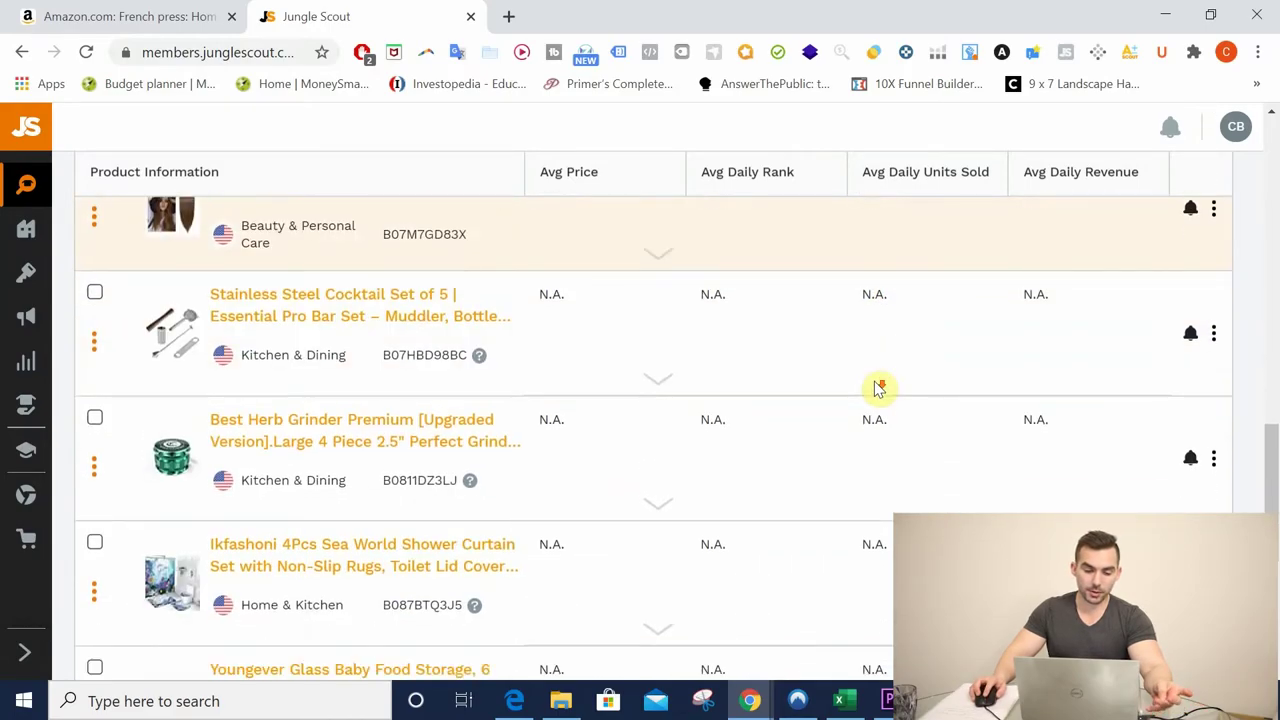
scroll(876, 388, down, 1)
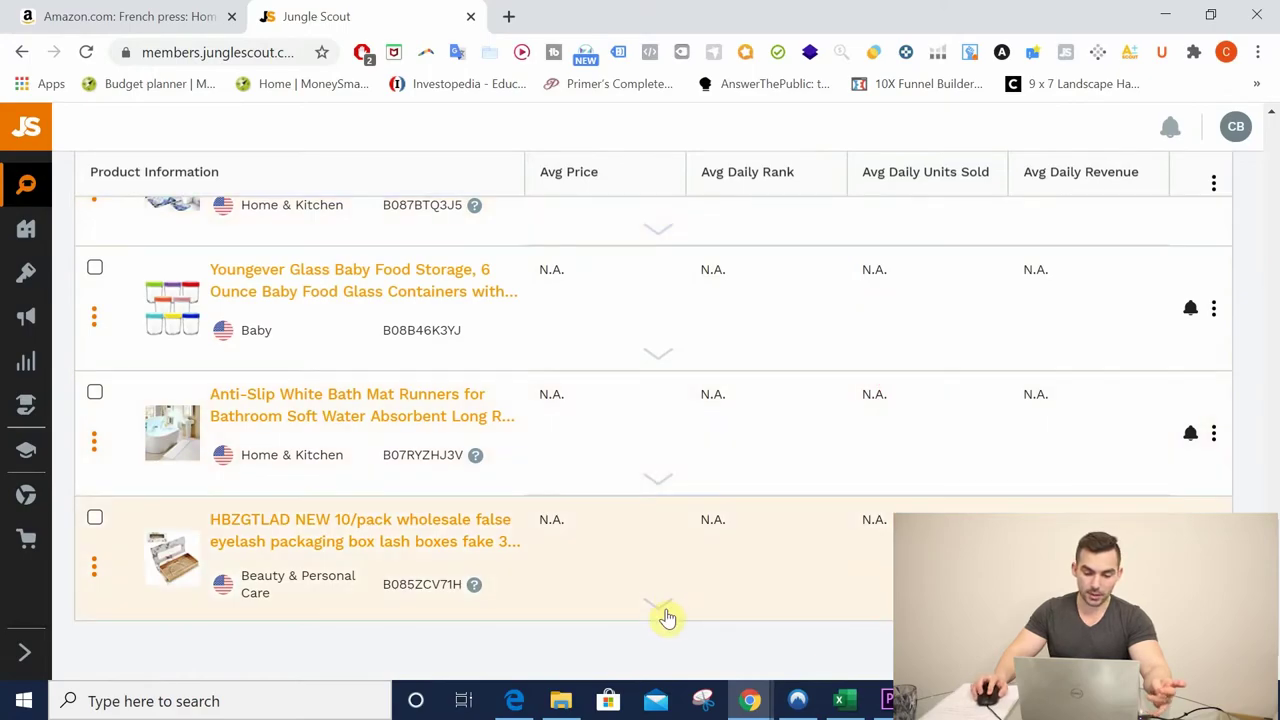
scroll(666, 590, down, 2)
scroll(672, 560, down, 2)
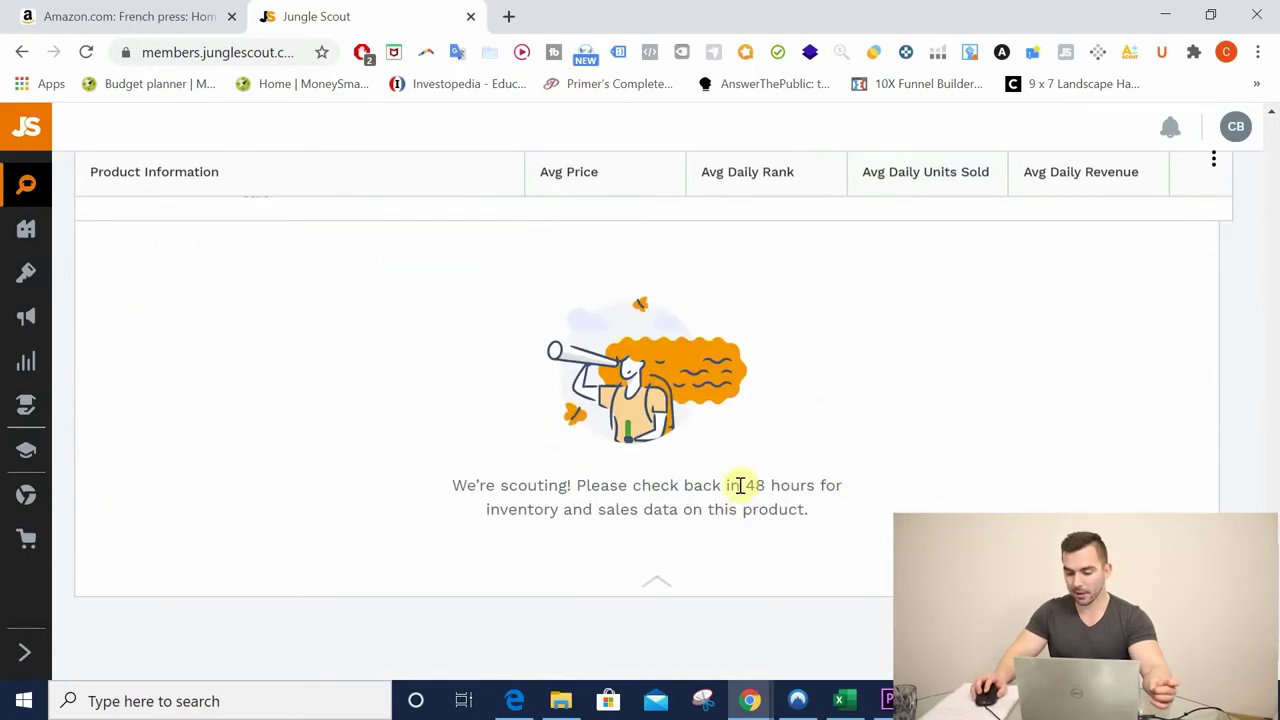
scroll(700, 490, up, 1)
scroll(443, 486, up, 10)
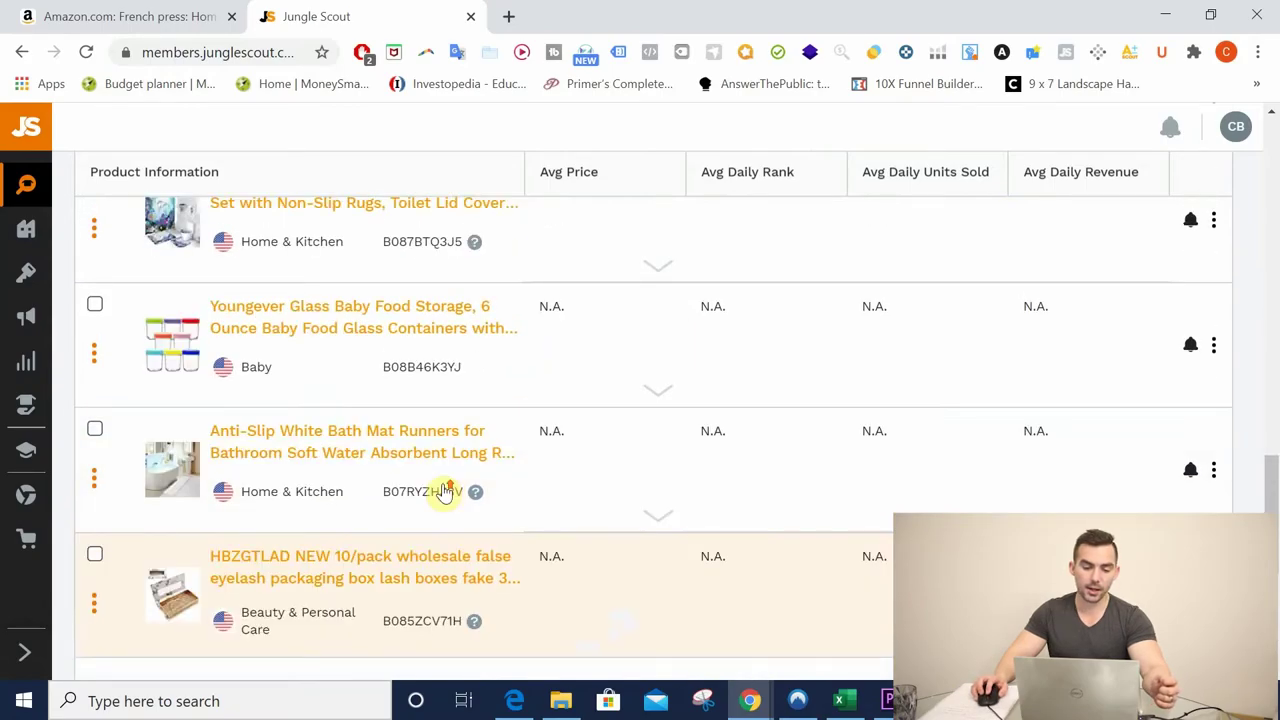
scroll(437, 475, up, 6)
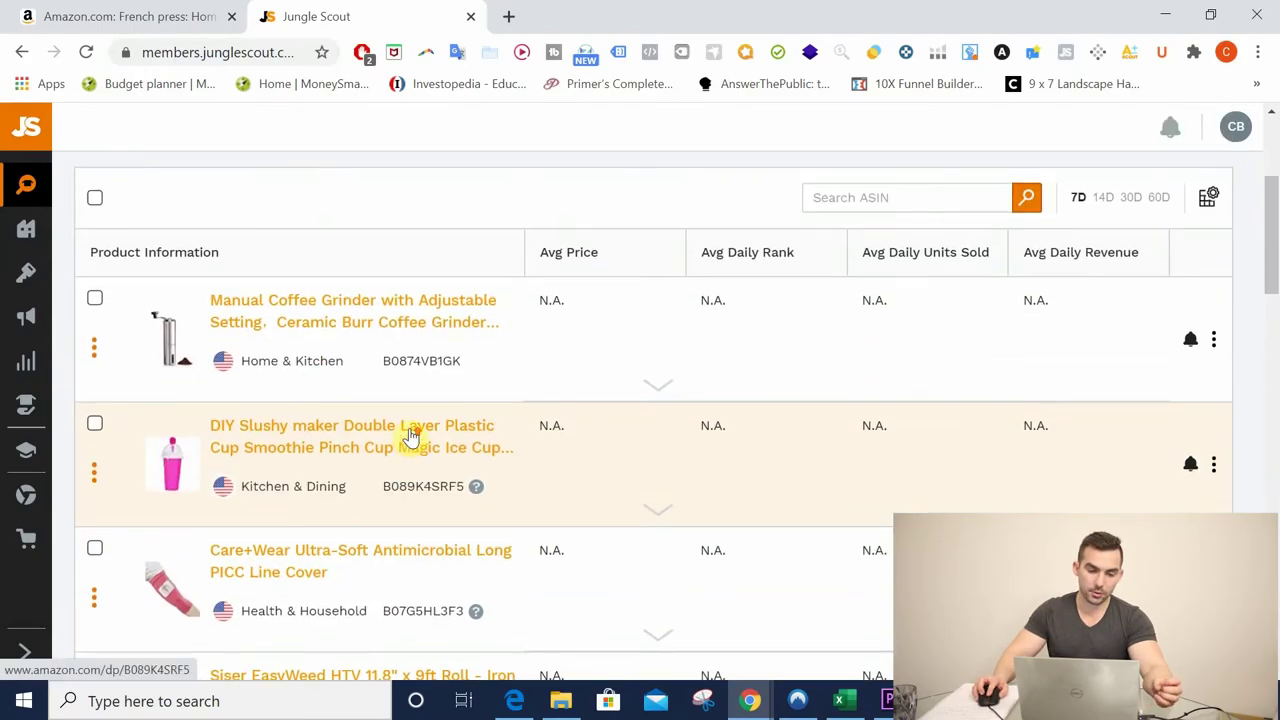
Step: Open the coffee grinder, slushy maker and PICC line cover Amazon pages in new tabs
right_click(366, 386)
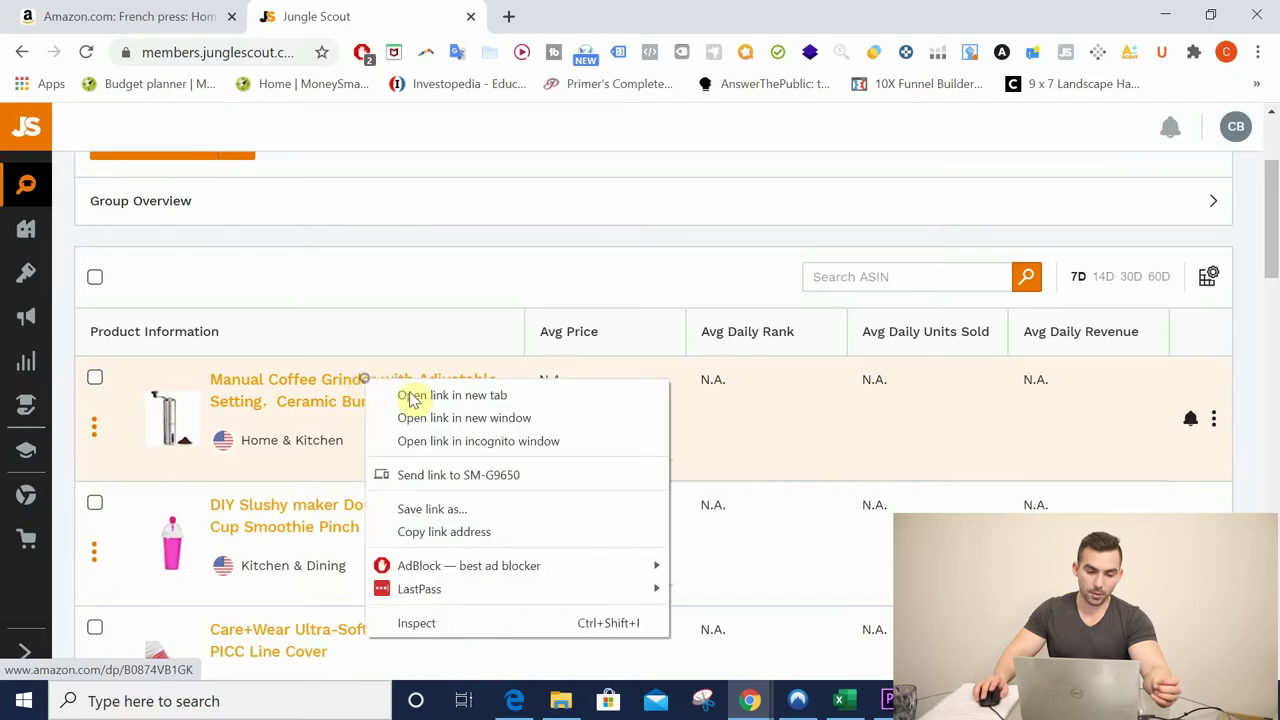
click(427, 398)
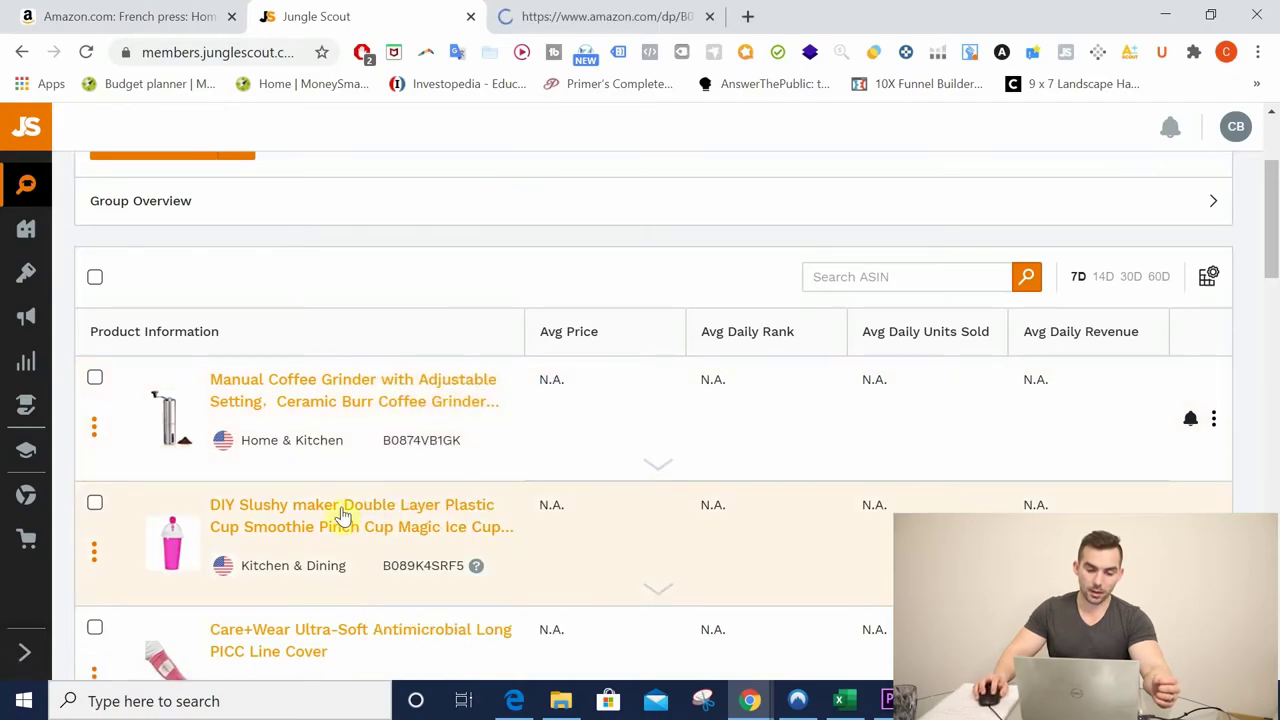
right_click(341, 510)
click(408, 264)
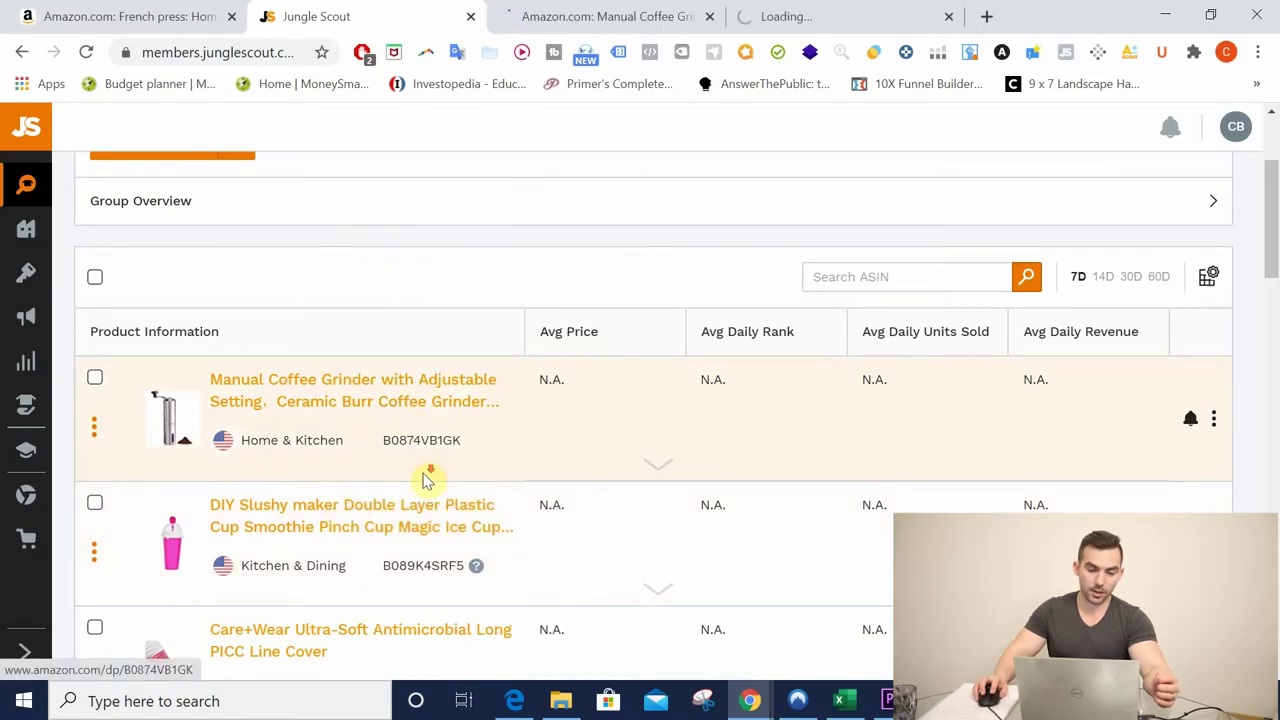
scroll(428, 477, down, 2)
right_click(355, 438)
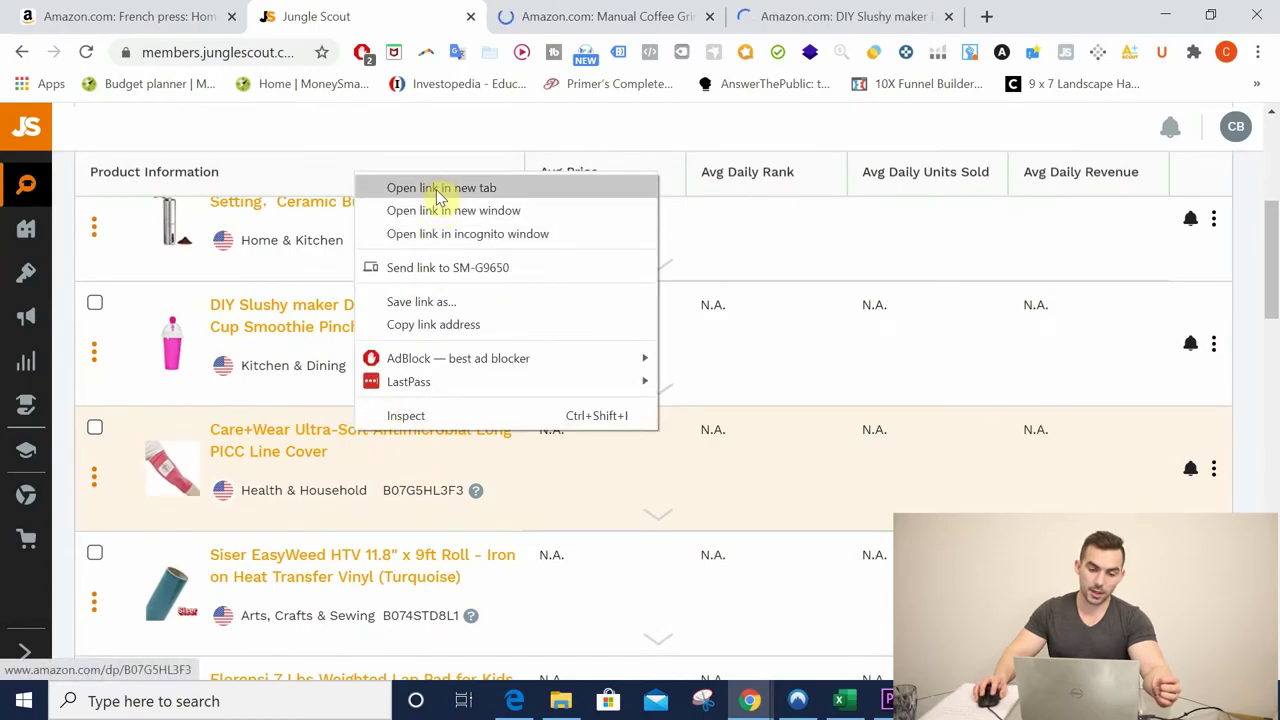
click(437, 189)
Step: View the Feeke manual coffee grinder's Amazon page and launch the Jungle Scout extension
click(513, 27)
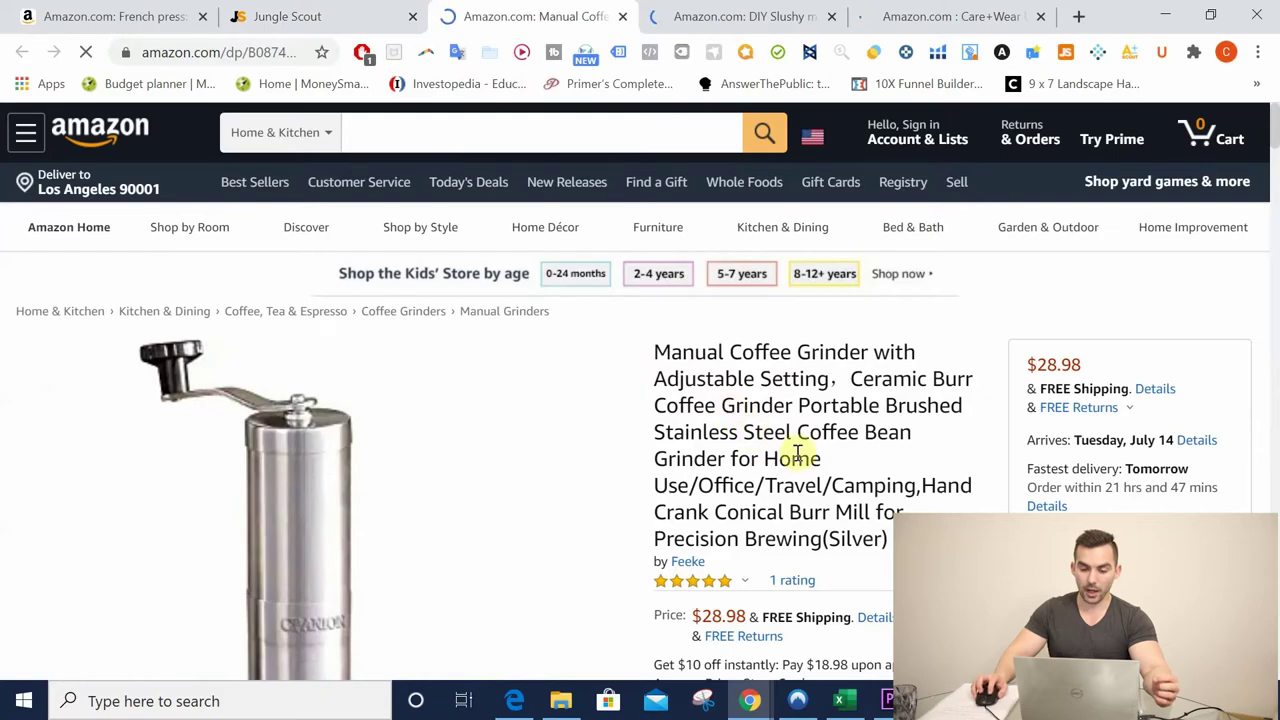
scroll(815, 430, down, 1)
scroll(837, 400, up, 1)
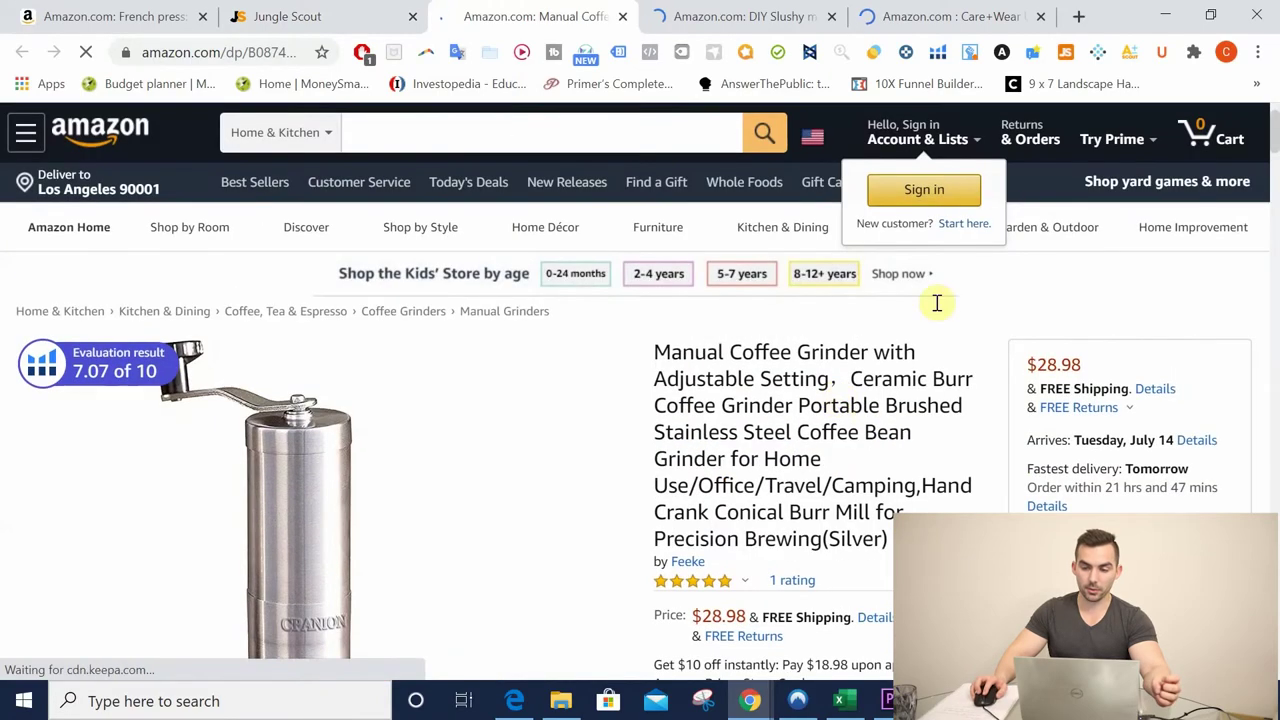
click(1068, 53)
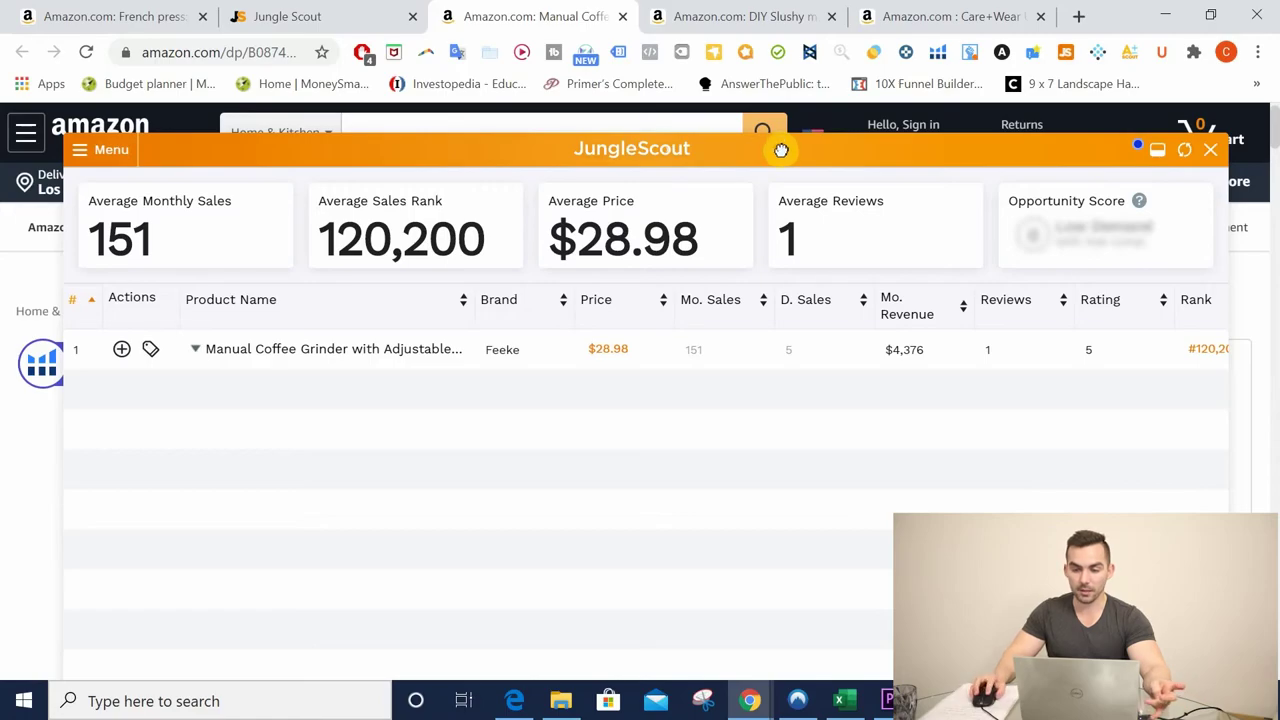
Step: Raise the Jungle Scout panel and review the Feeke coffee grinder's 151 monthly sales and $4,376 revenue
drag(781, 149, 759, 178)
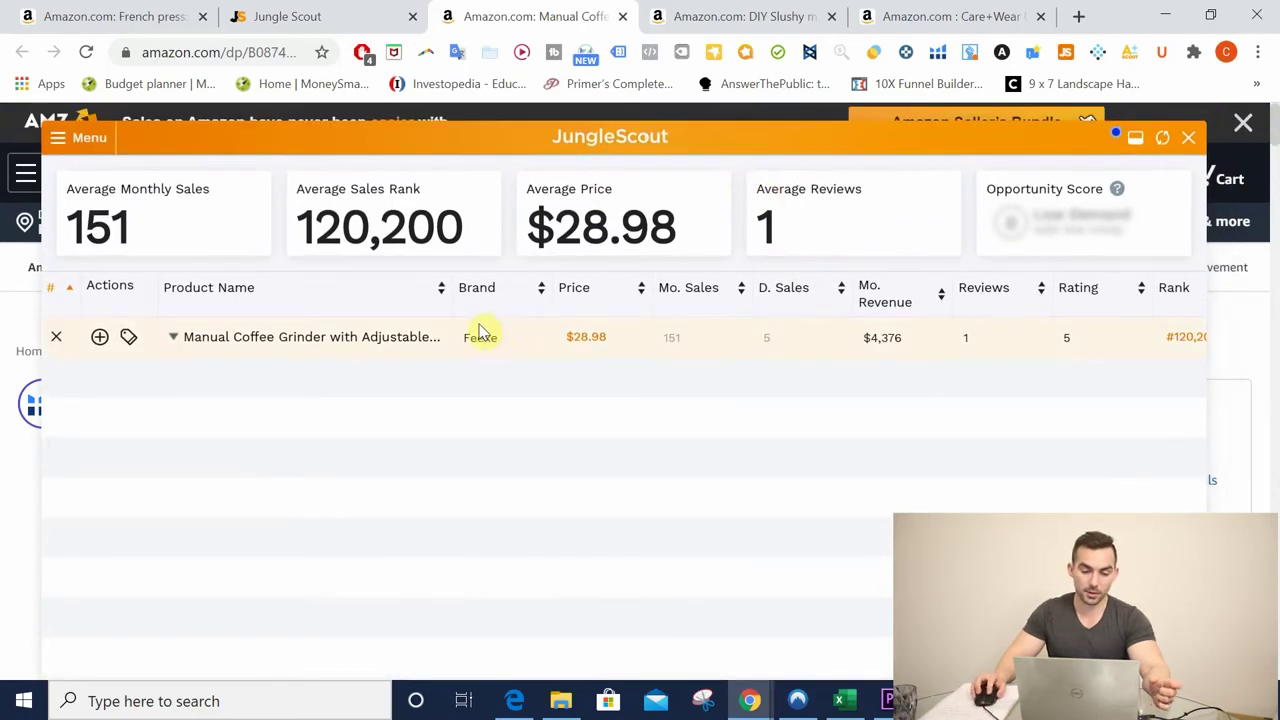
mouse_move(328, 343)
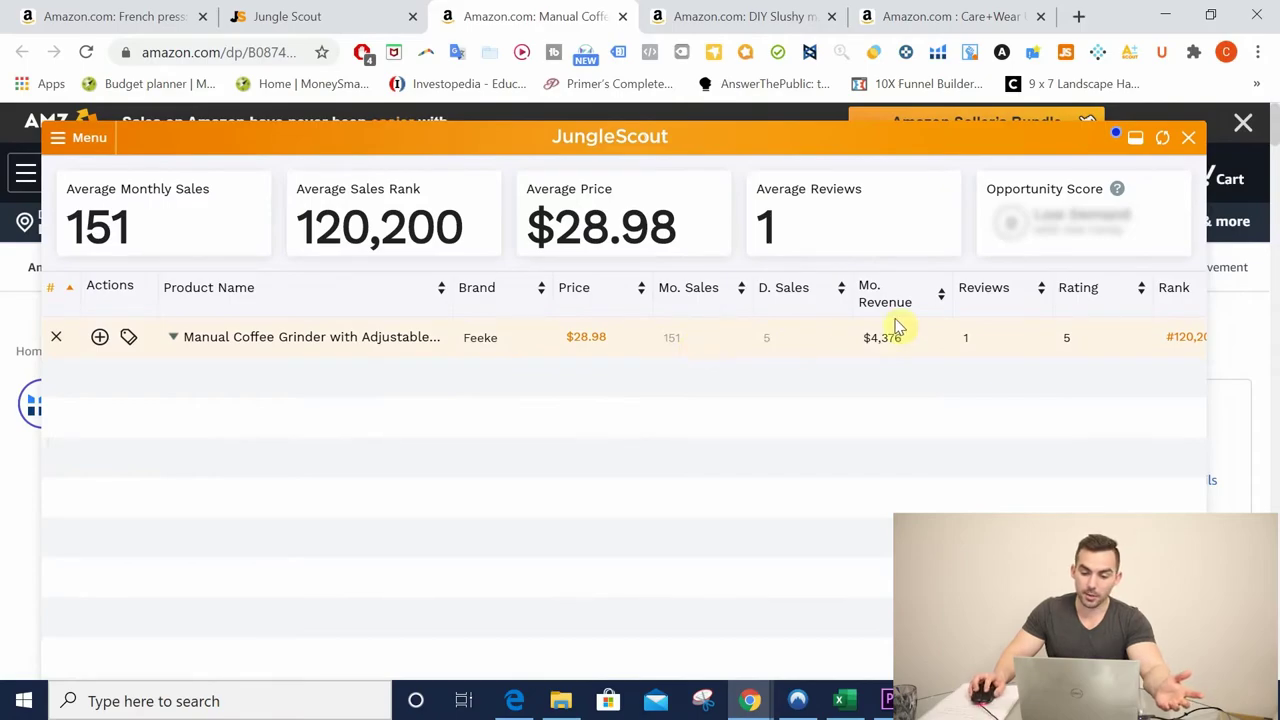
mouse_move(234, 338)
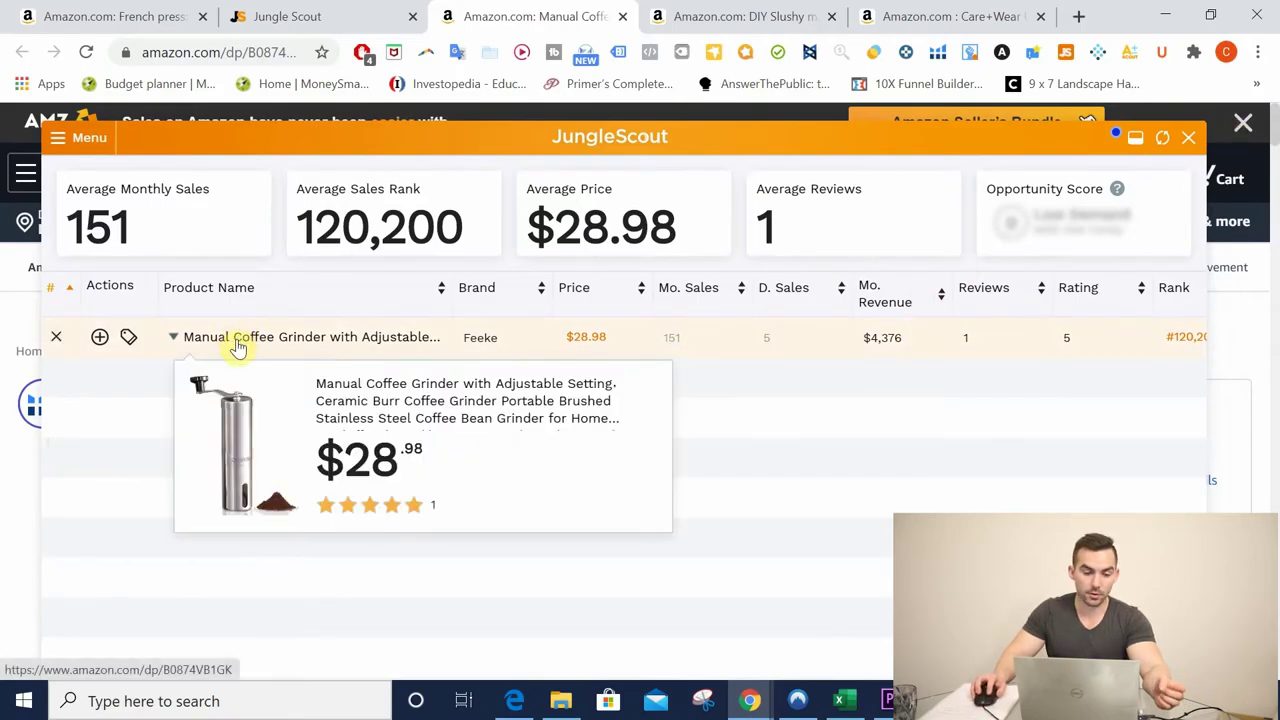
Step: Close the product estimates panel and search Amazon for 'coffee grinder'
click(1188, 137)
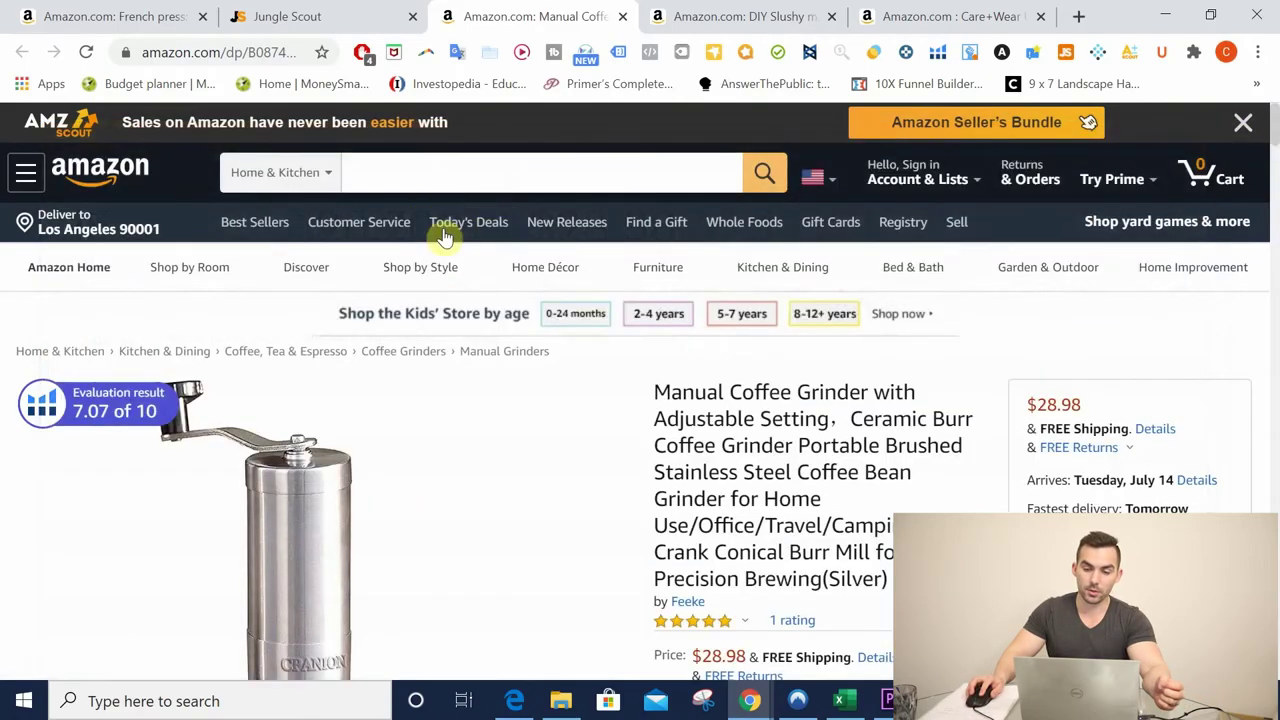
click(402, 158)
text(coffe)
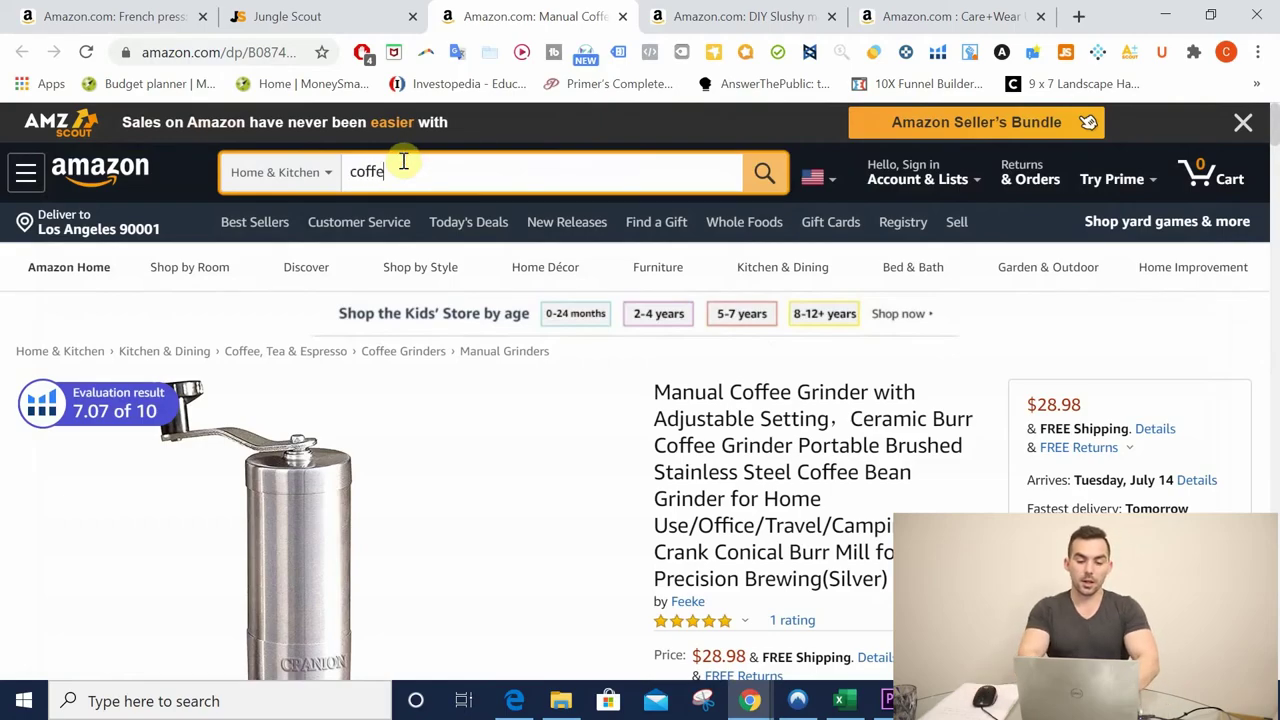
text(e grinder)
key(Return)
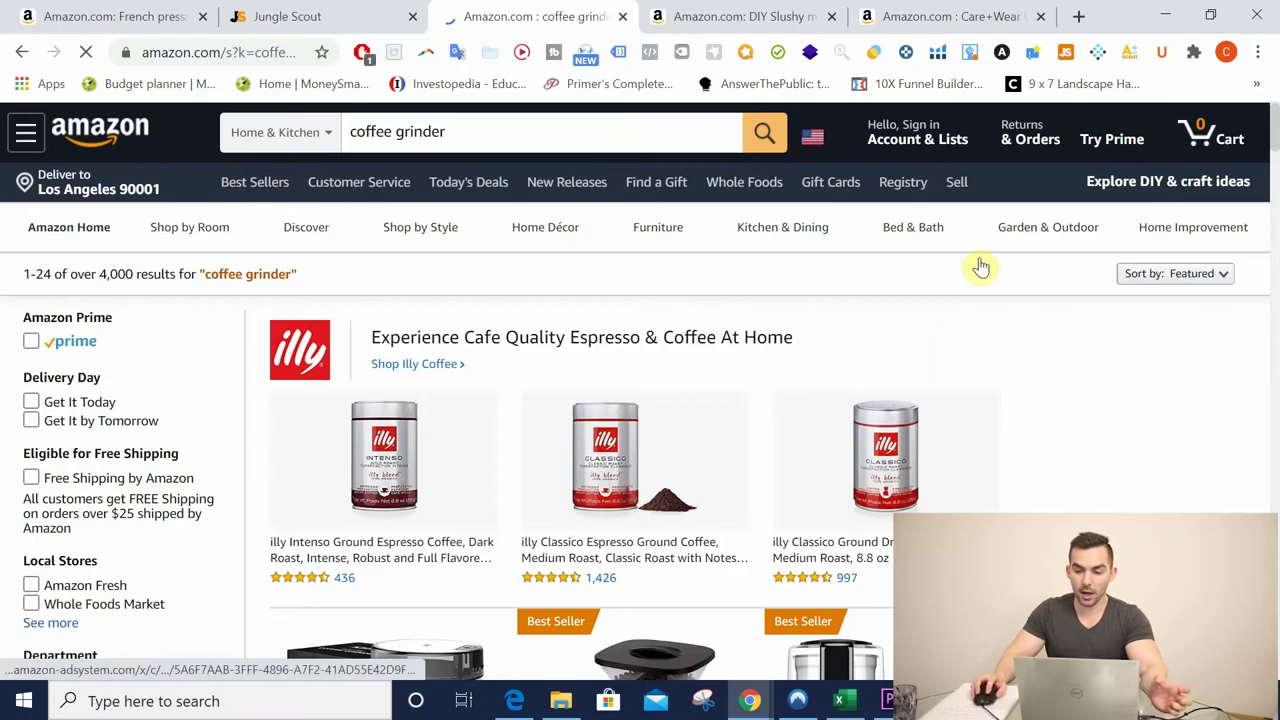
scroll(1040, 332, down, 3)
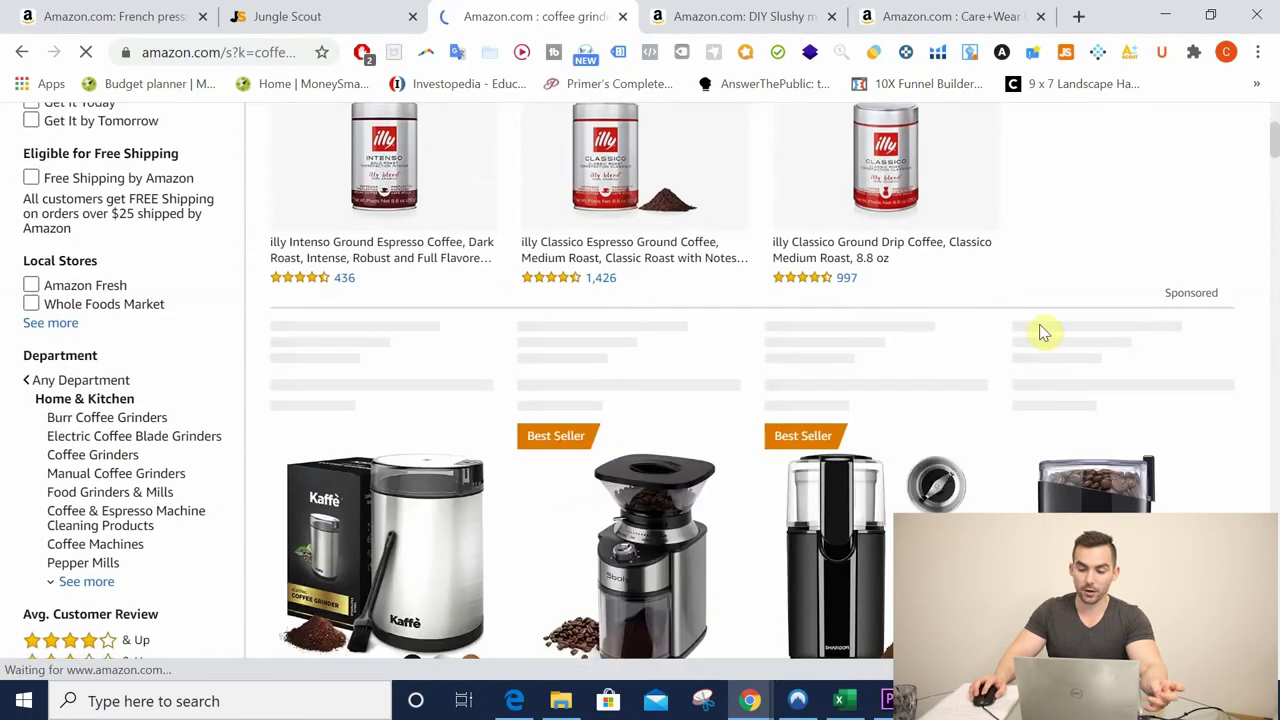
scroll(1042, 300, down, 1)
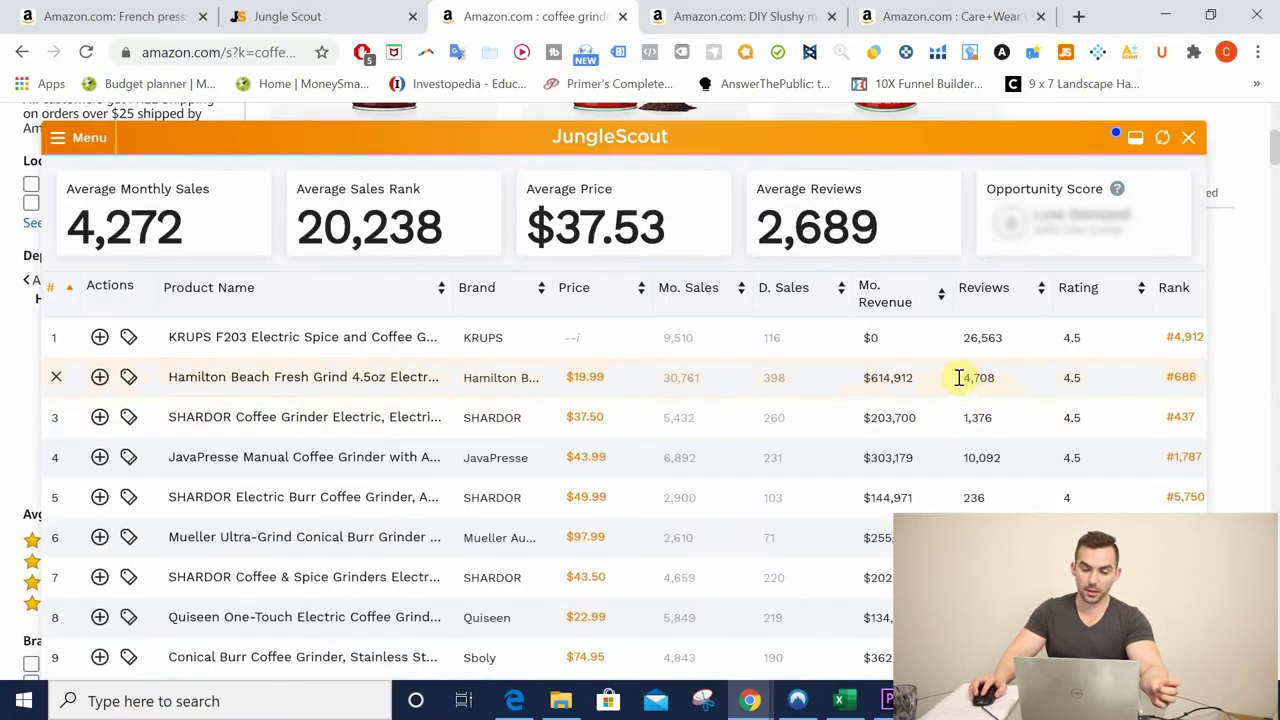
Step: Sort the coffee grinder estimates by monthly revenue, highest first, and review the list
click(897, 303)
click(893, 305)
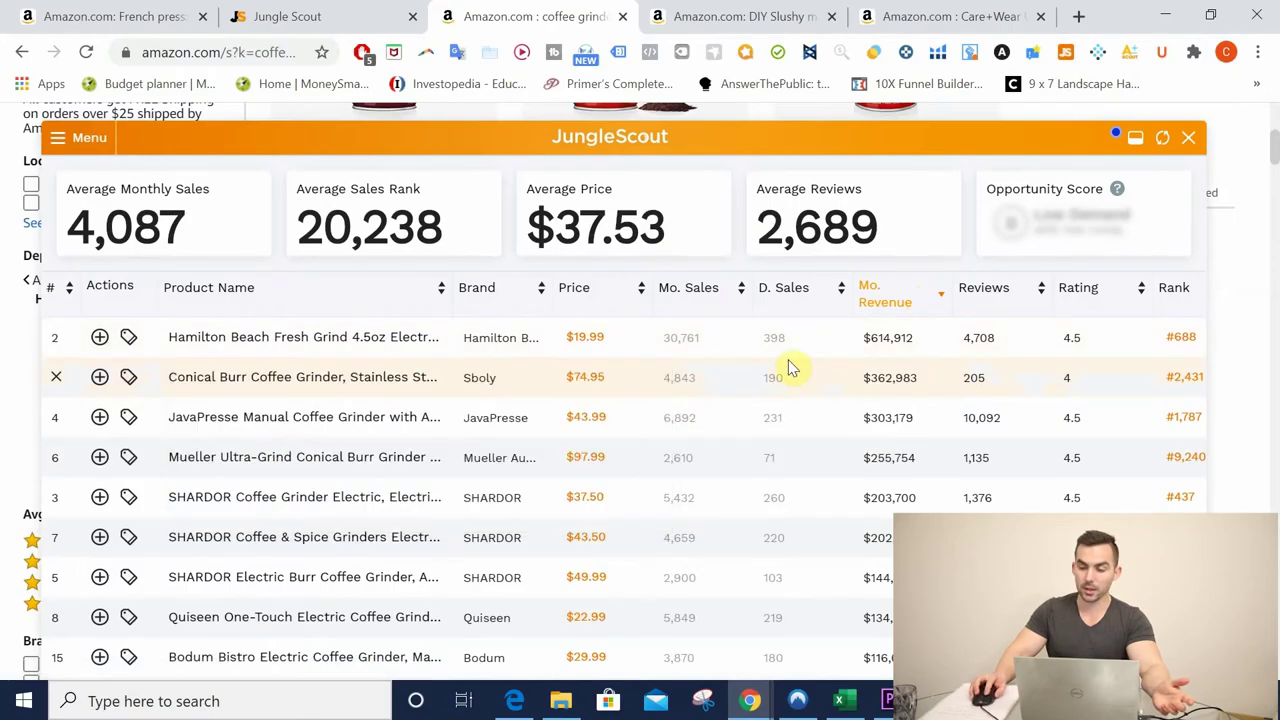
scroll(371, 400, down, 1)
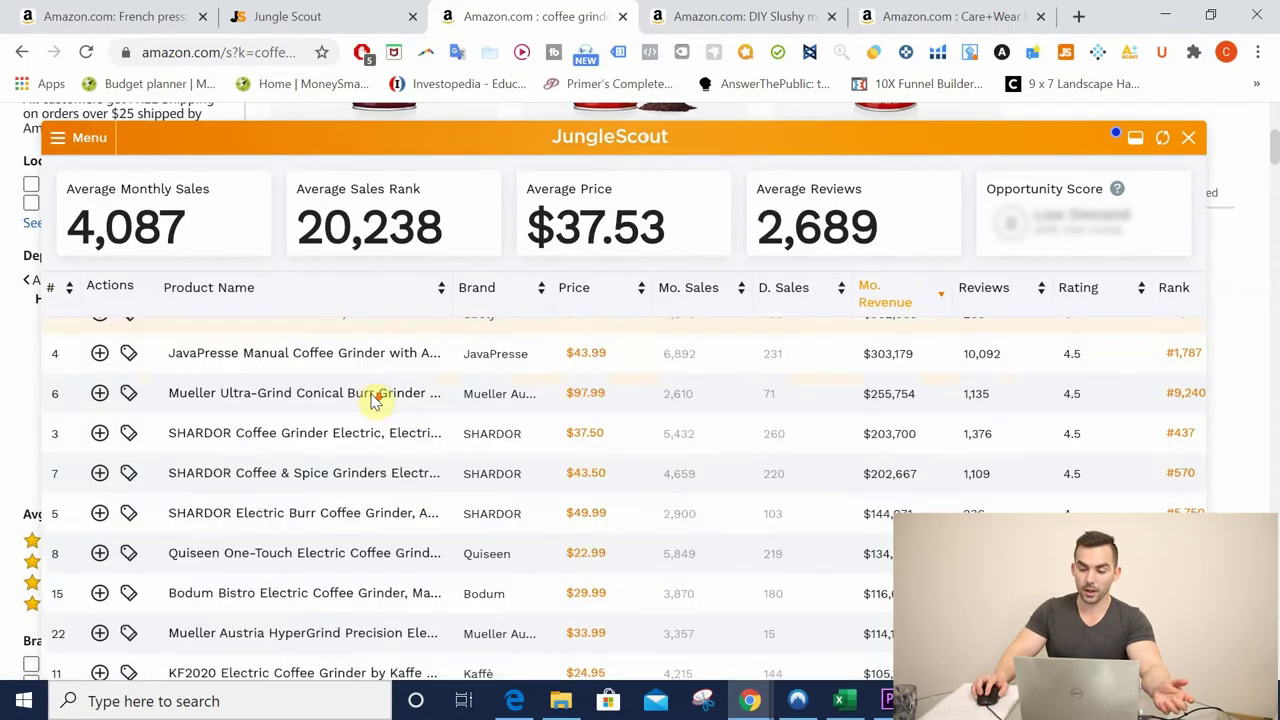
scroll(371, 400, down, 5)
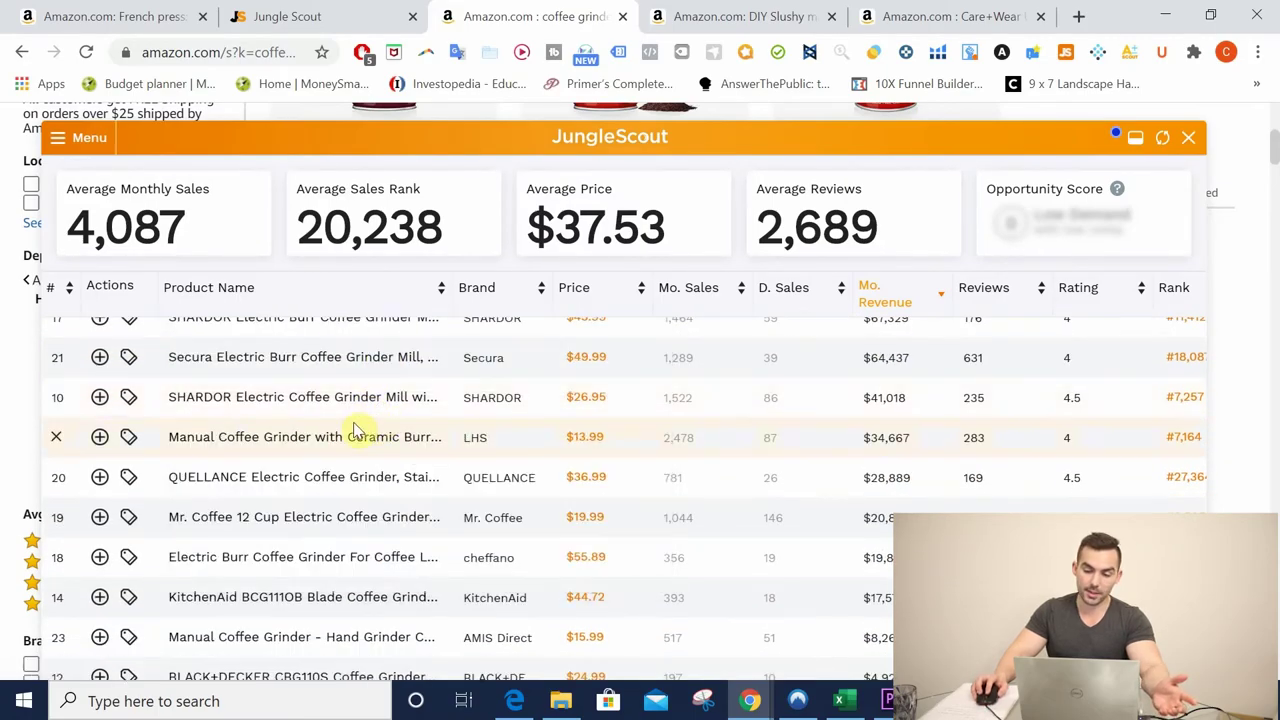
scroll(355, 443, up, 5)
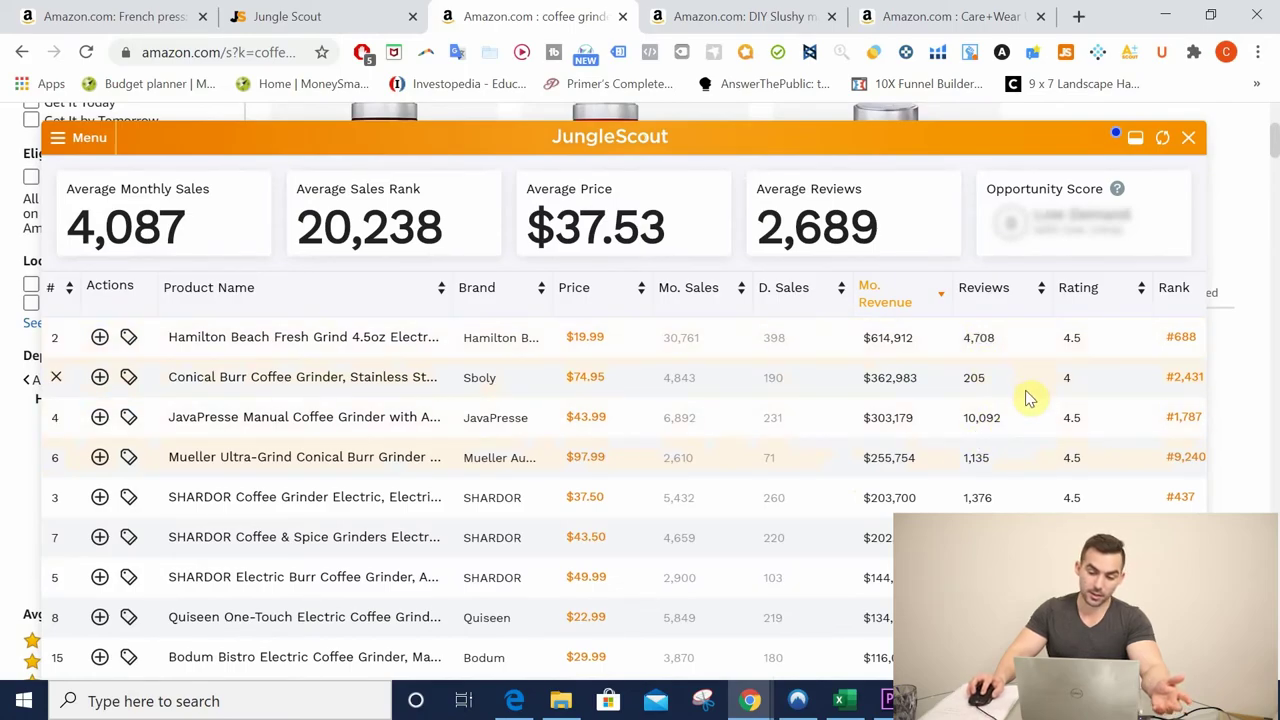
scroll(470, 425, down, 2)
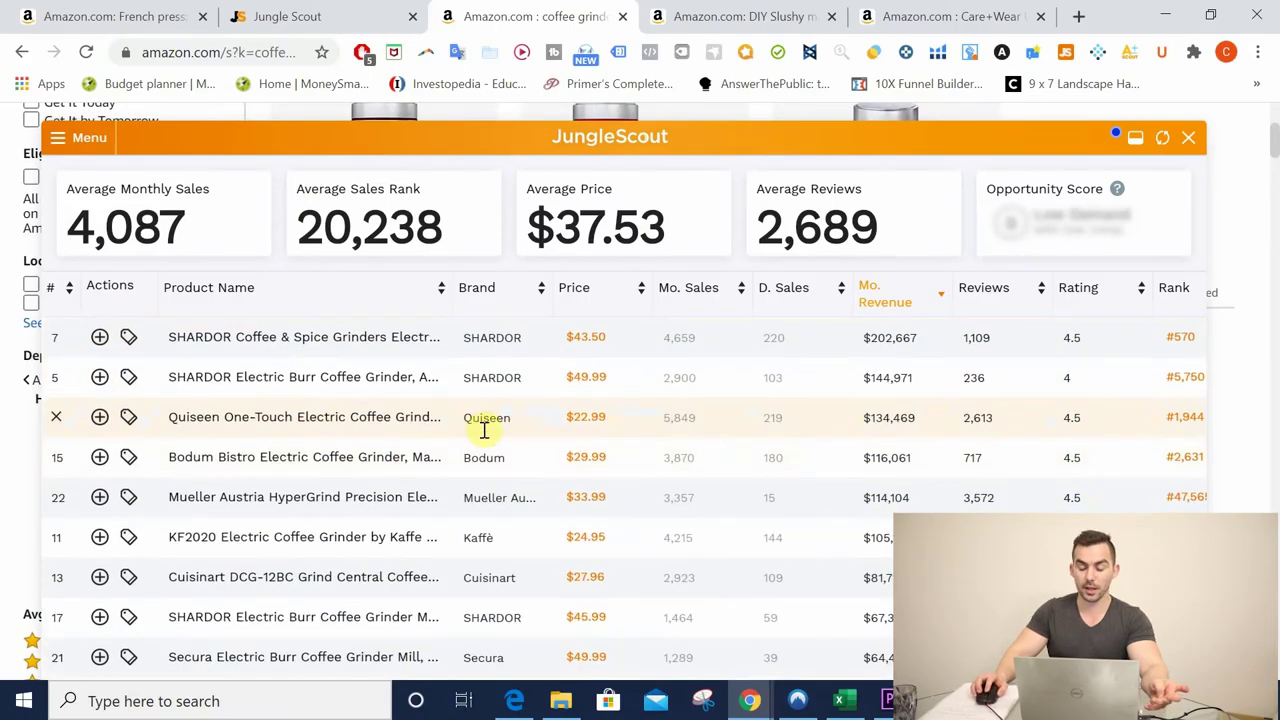
scroll(484, 440, down, 1)
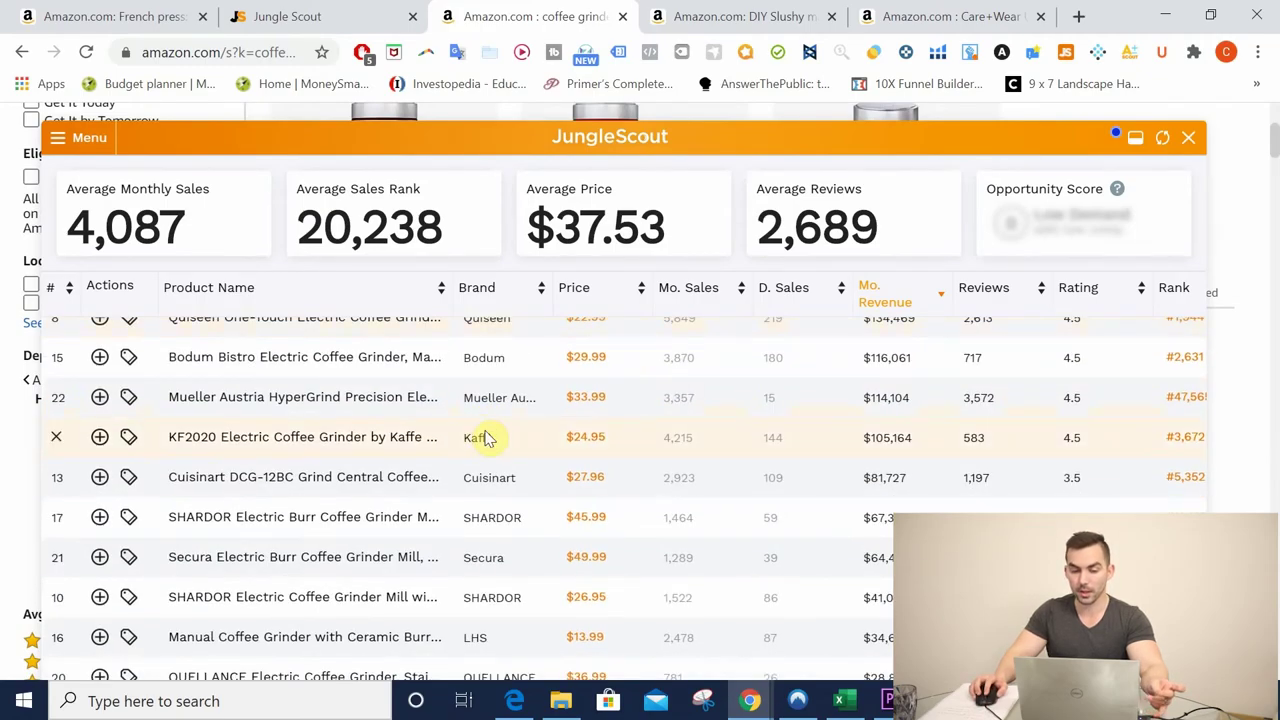
scroll(484, 440, down, 1)
scroll(487, 437, down, 1)
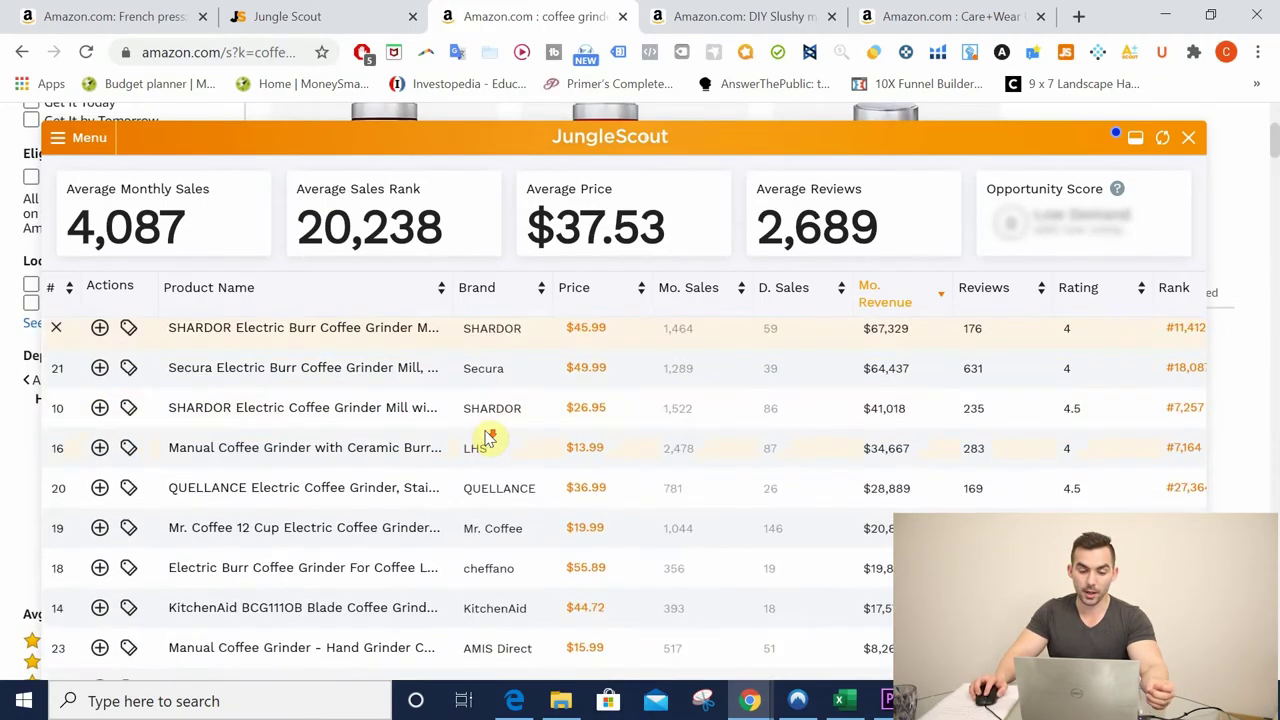
click(1190, 137)
Step: Close the coffee grinder results, search 'slushy maker plastic cup', and bring up Jungle Scout estimates
scroll(800, 328, up, 2)
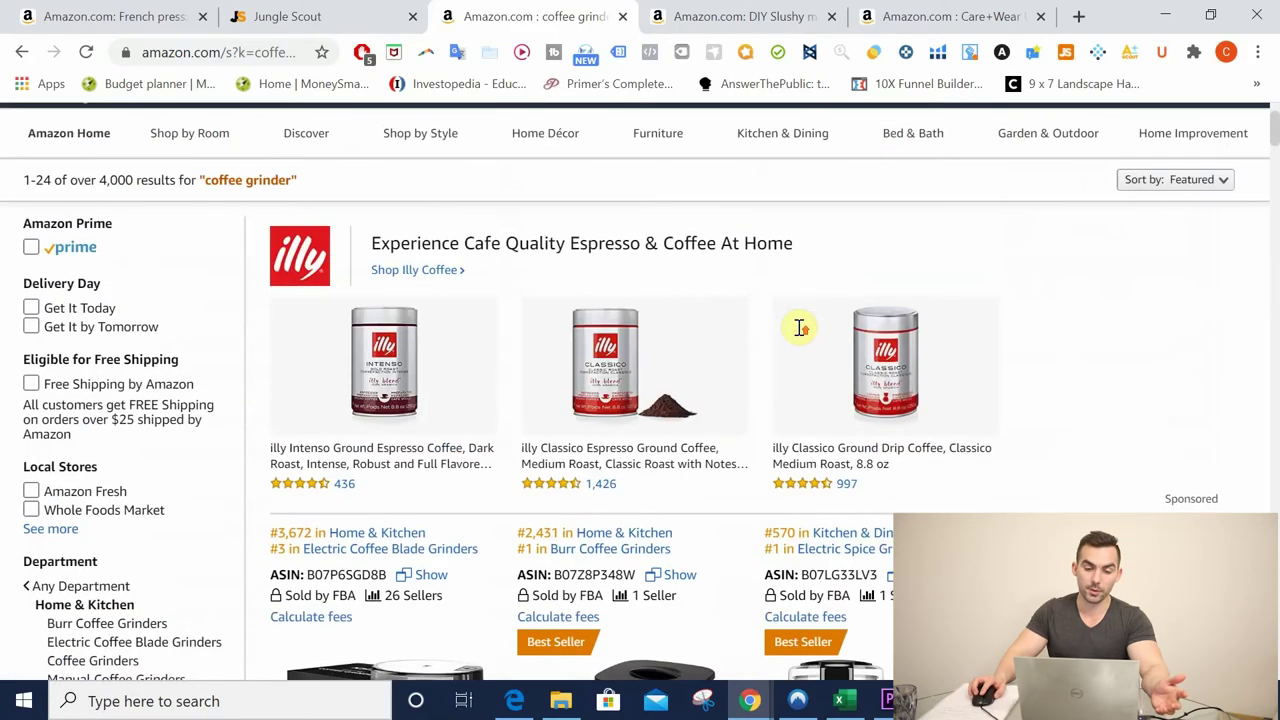
scroll(800, 328, up, 2)
click(624, 16)
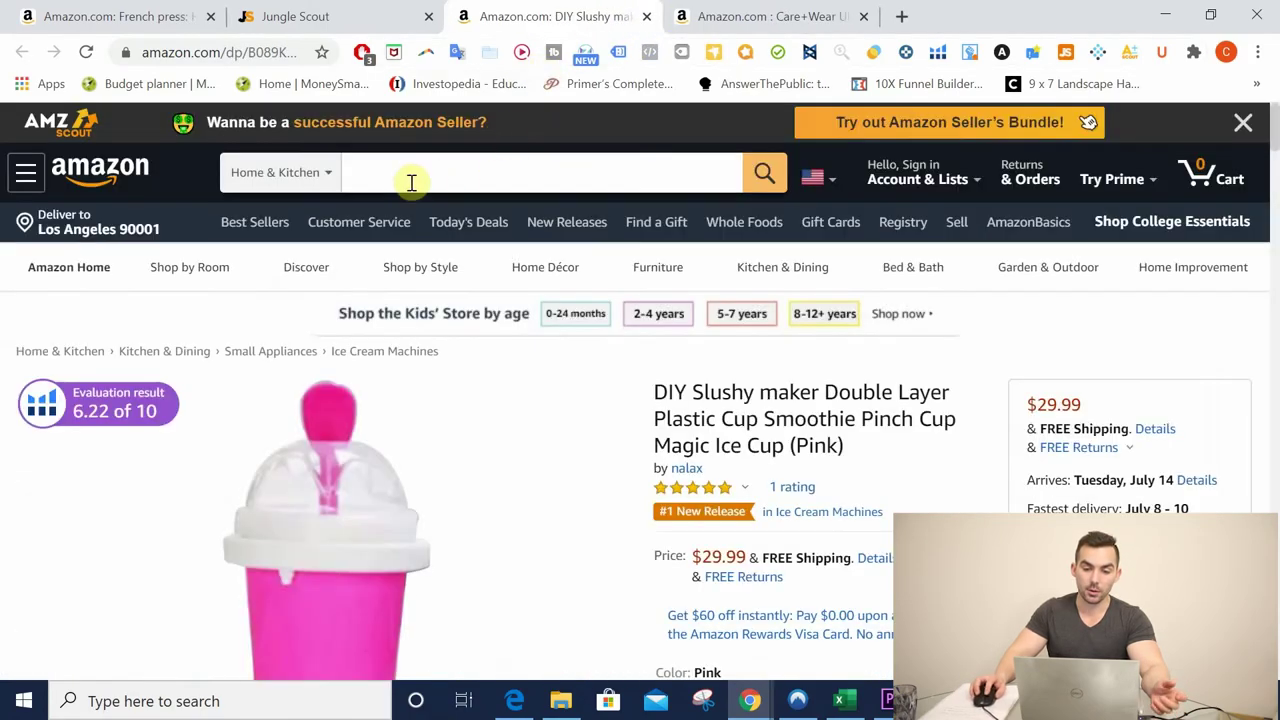
click(410, 169)
text(sl)
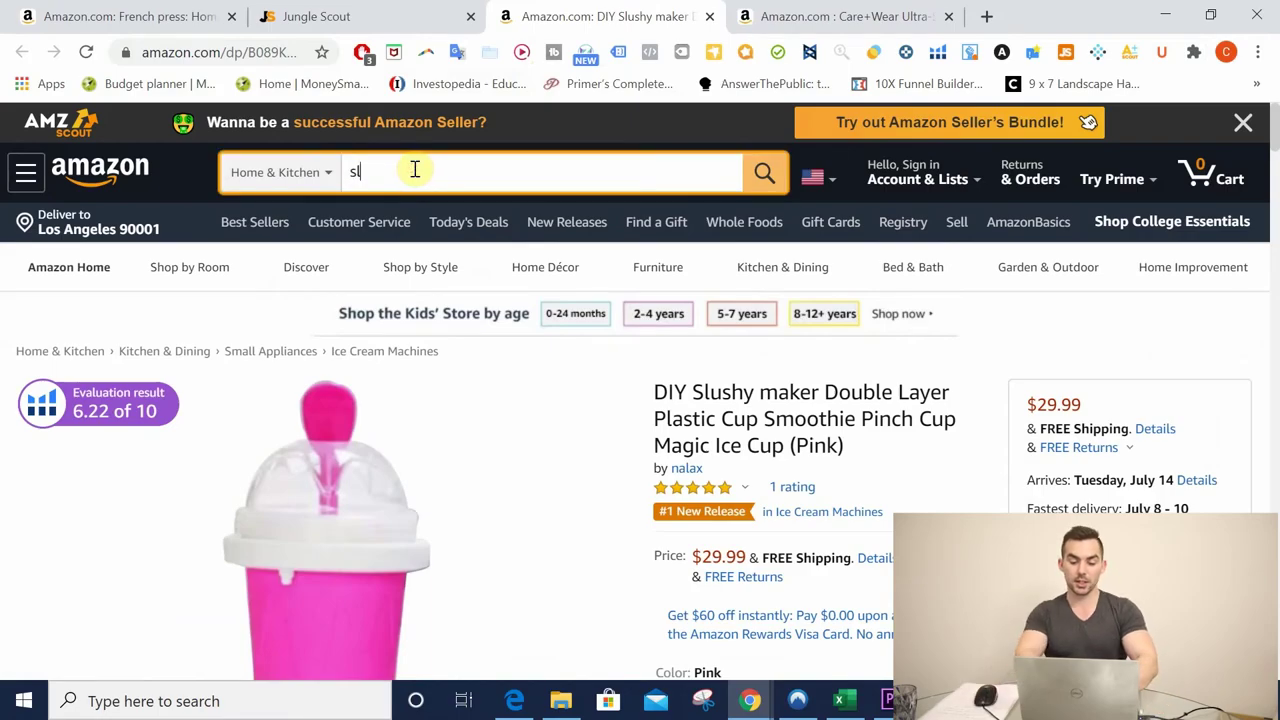
text(ushy ma)
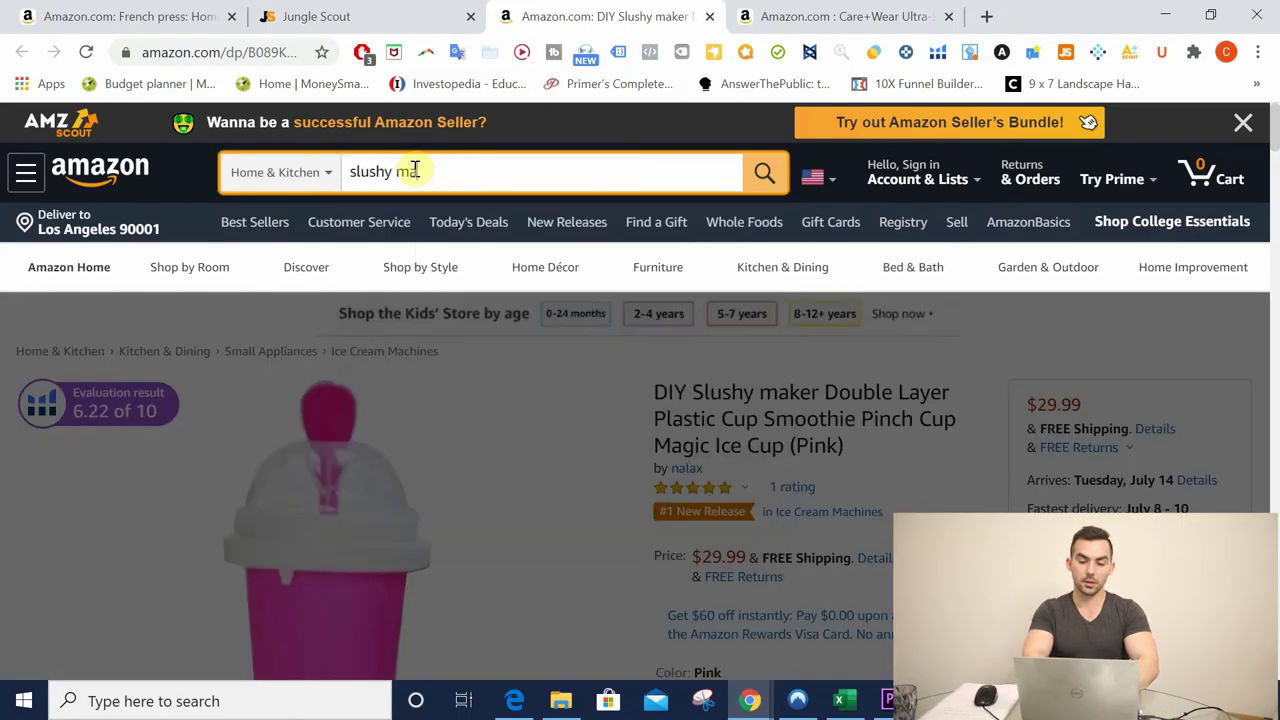
text(ker pl)
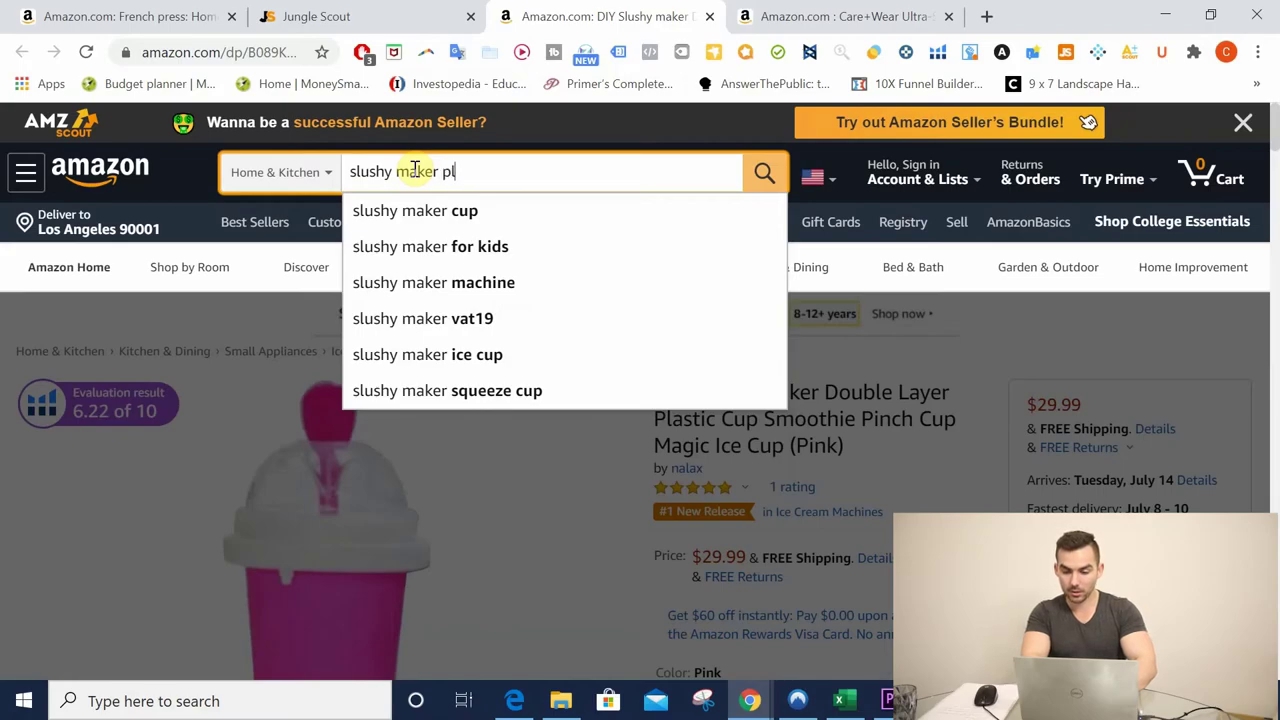
text(astic)
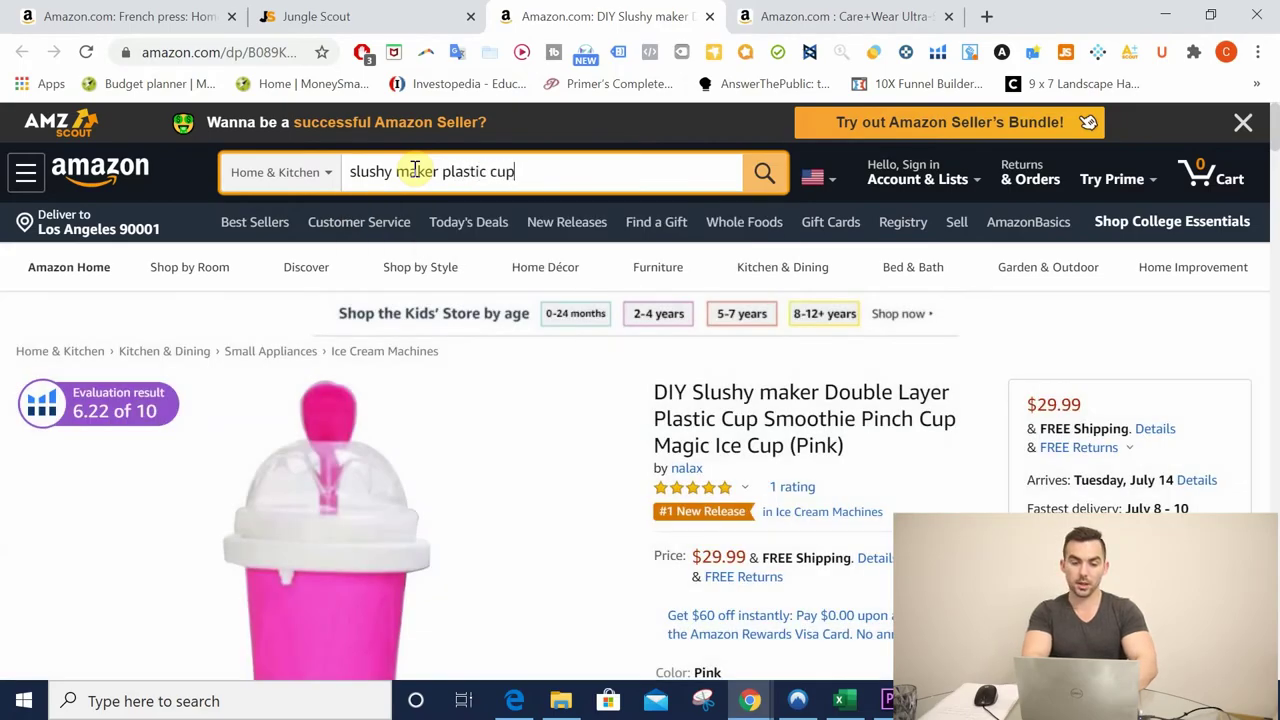
text( cup)
key(Return)
scroll(704, 404, down, 2)
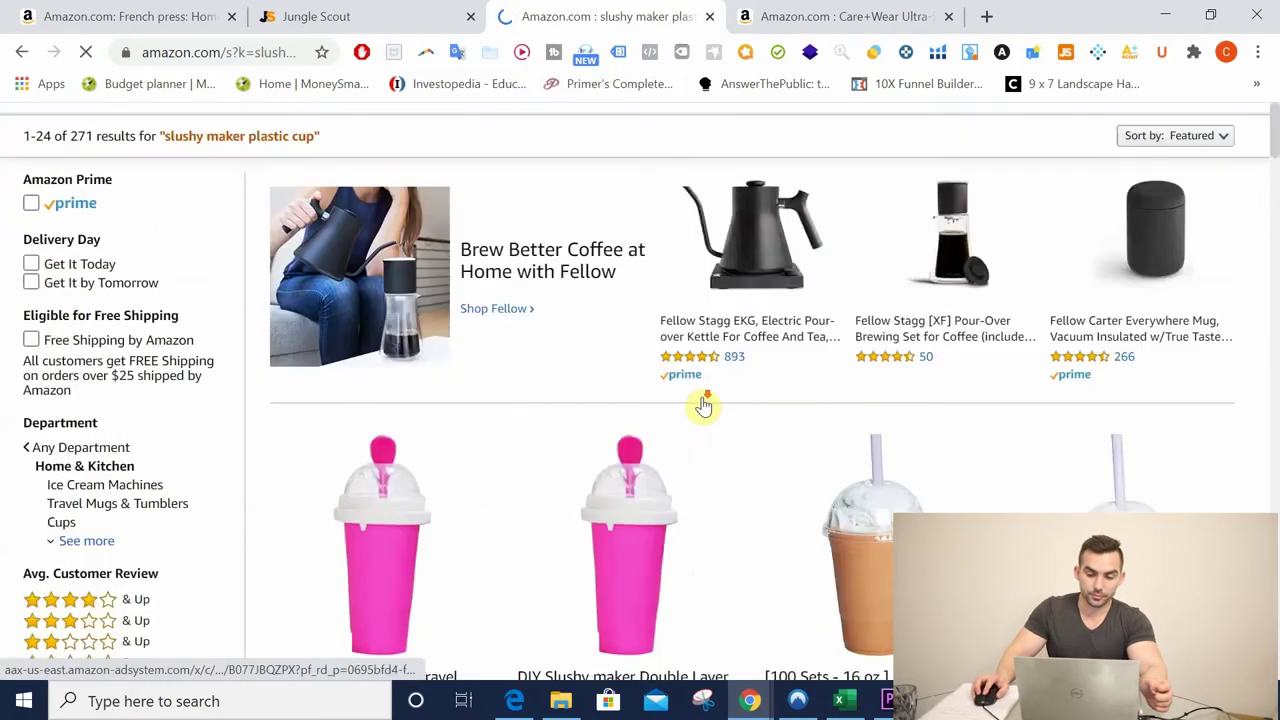
scroll(704, 404, down, 3)
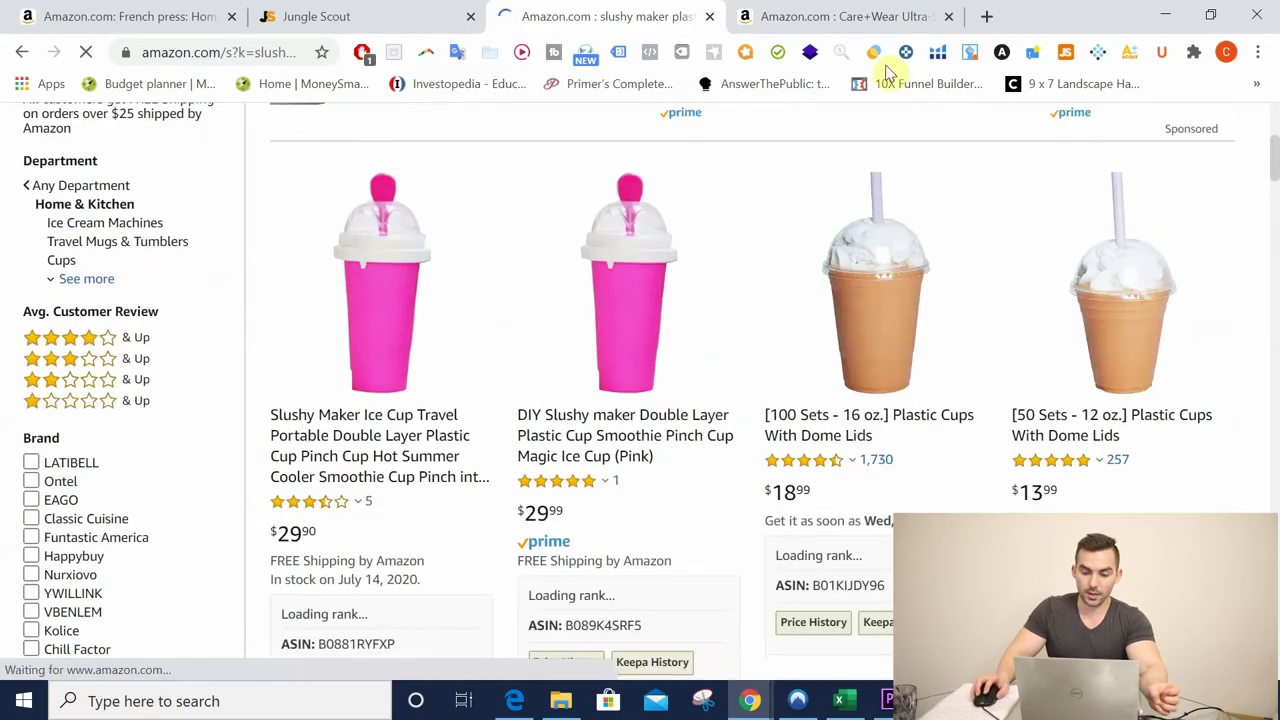
click(1066, 55)
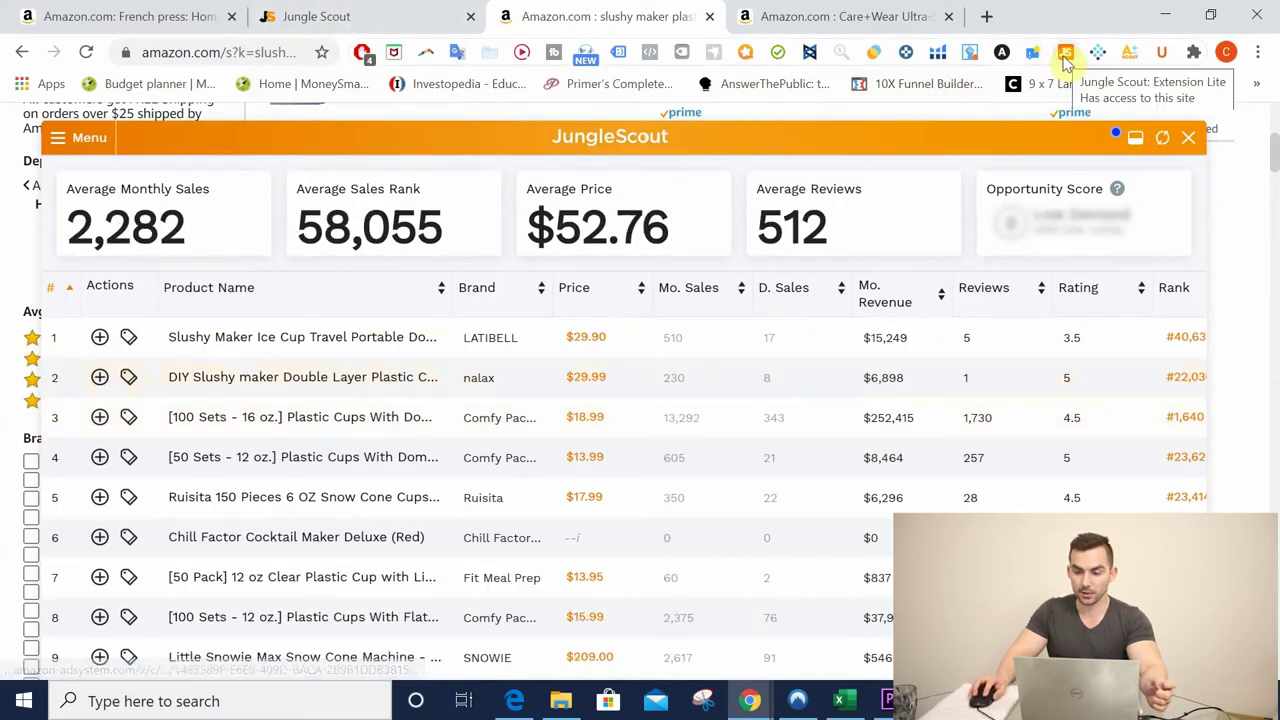
Step: Glance at the Jungle Scout product tracker, then return to the slushy cup estimates averaging 2,282 monthly sales
click(360, 16)
mouse_move(51, 563)
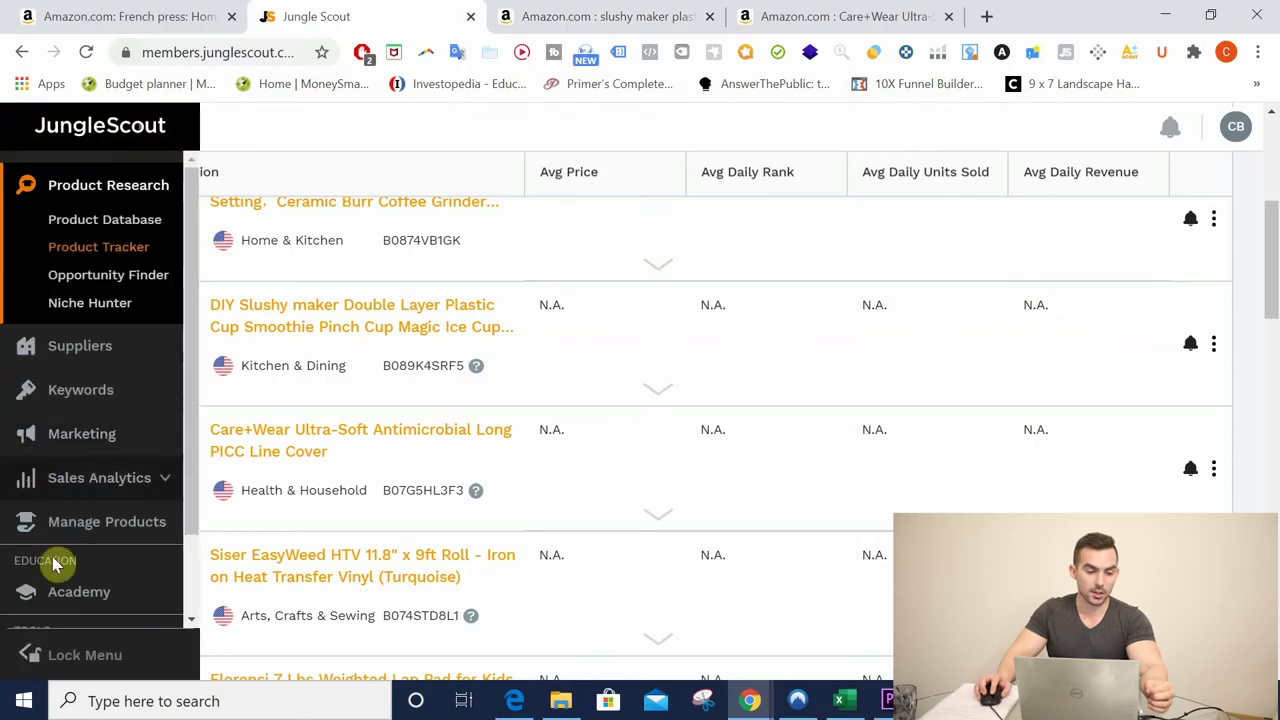
scroll(114, 531, down, 1)
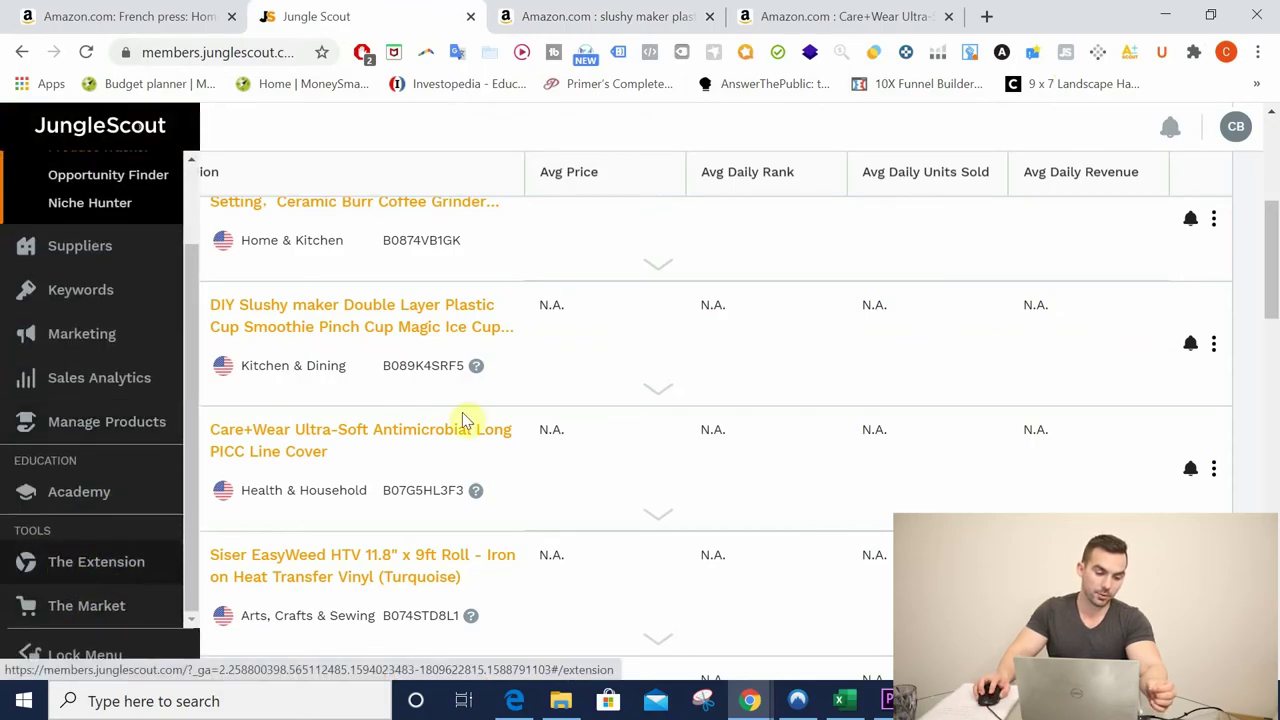
click(628, 20)
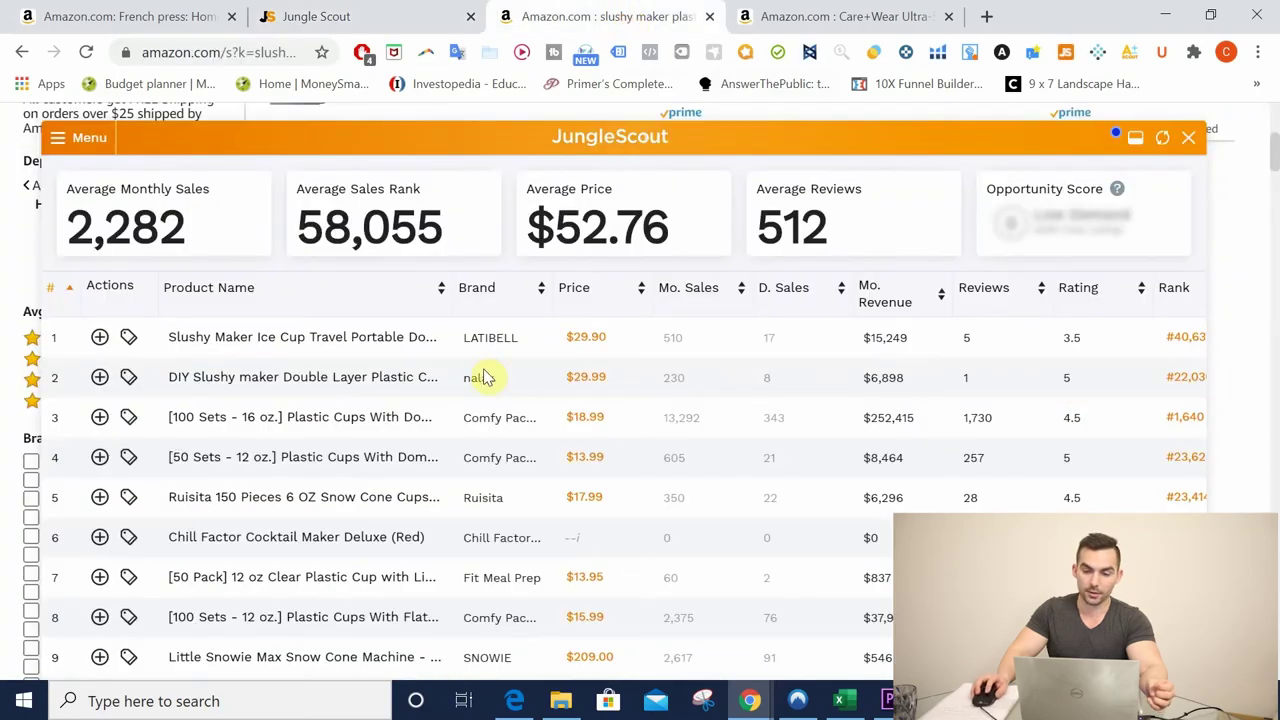
scroll(567, 543, up, 2)
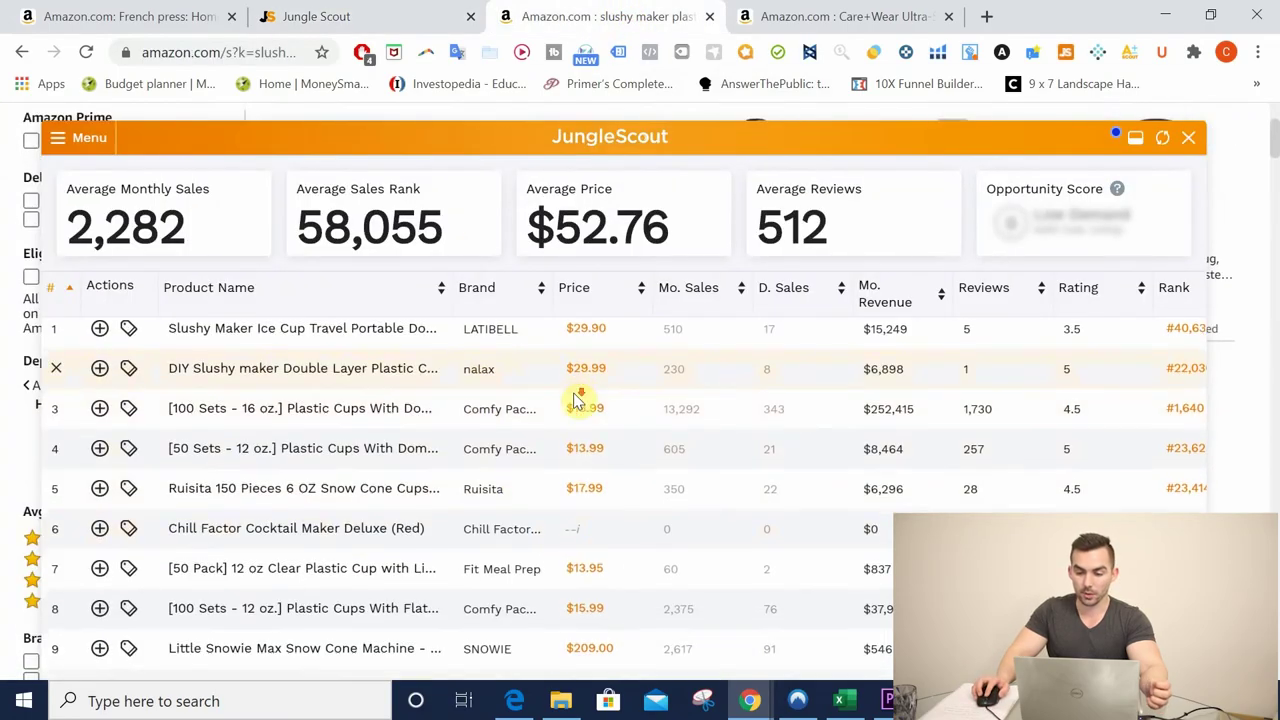
scroll(823, 394, down, 2)
scroll(840, 380, up, 3)
click(905, 298)
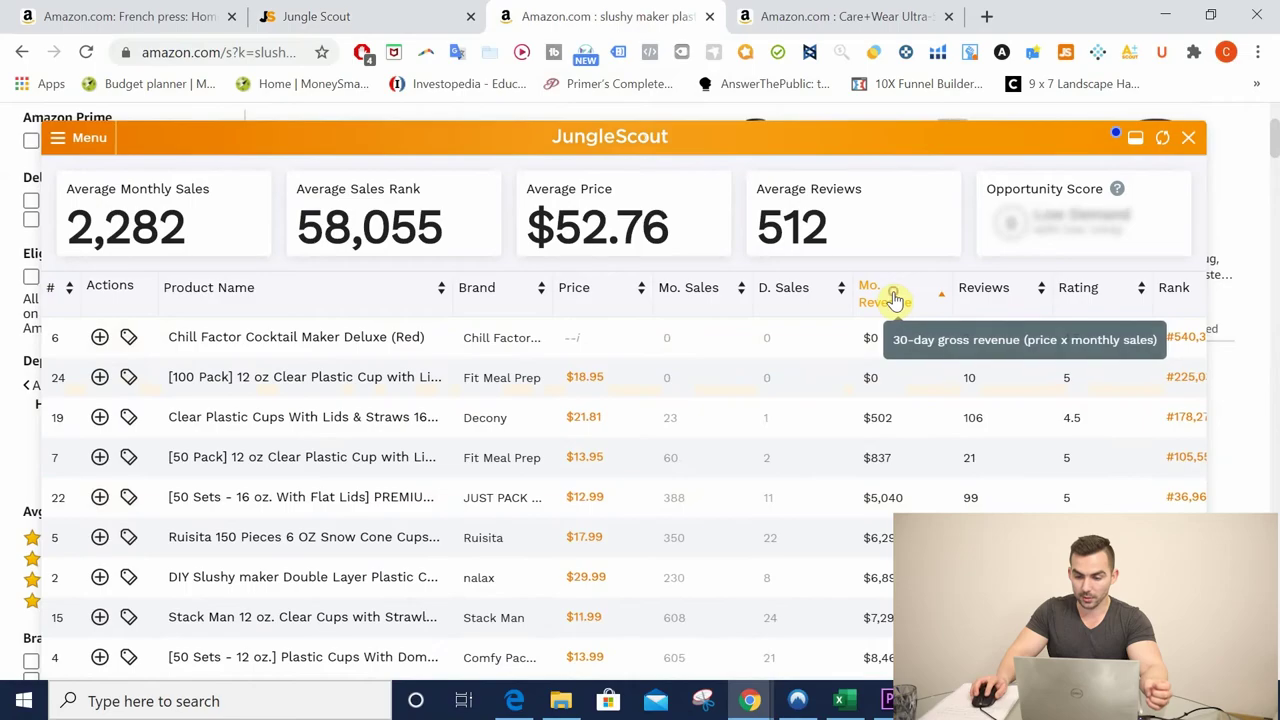
click(895, 295)
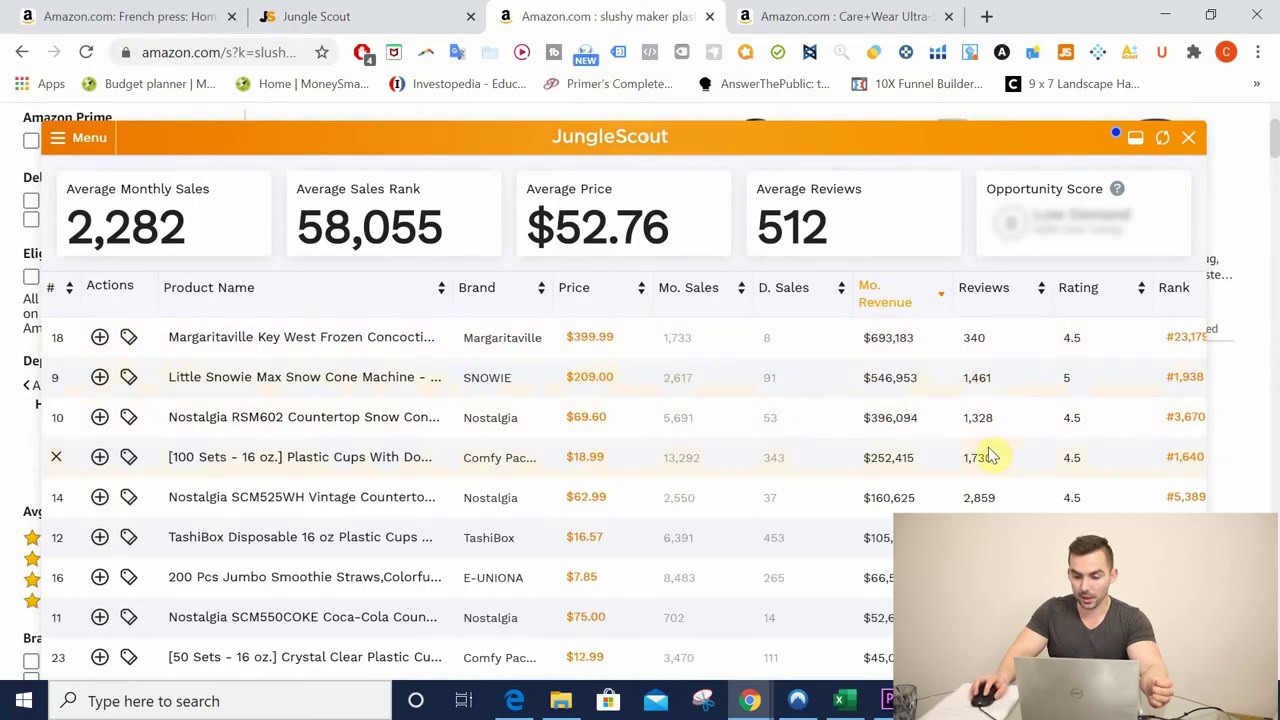
scroll(955, 481, down, 3)
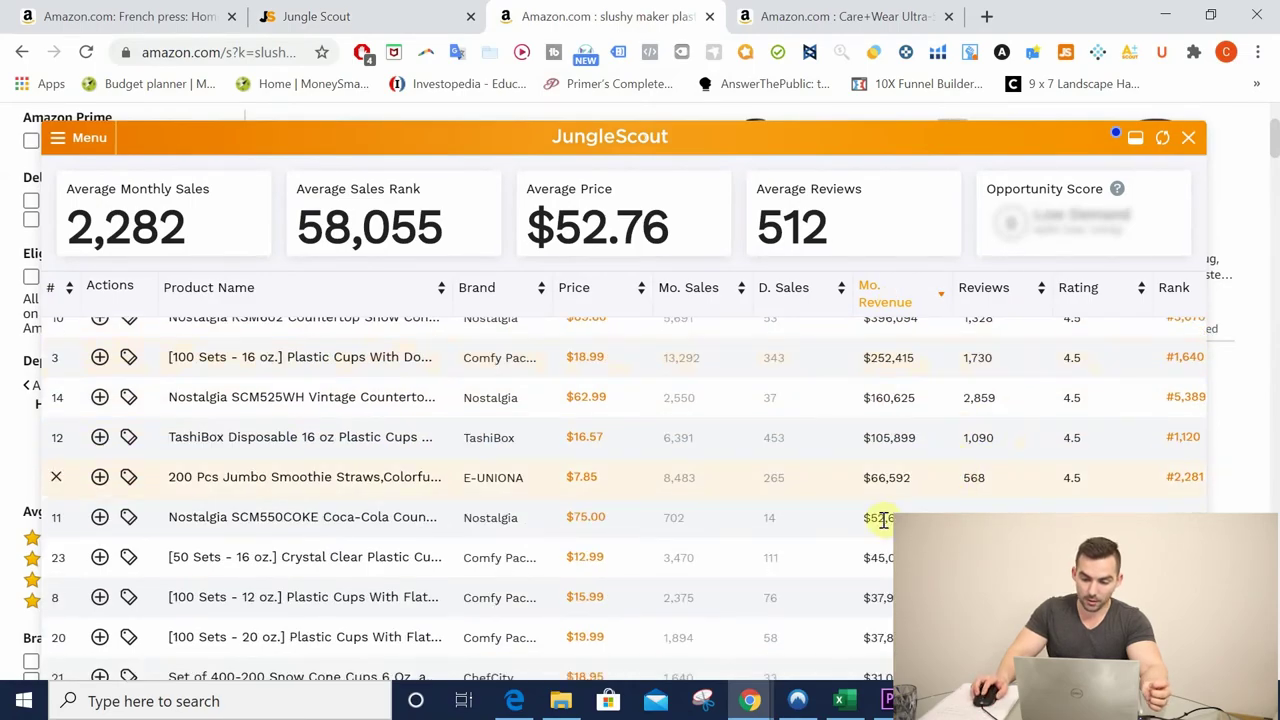
scroll(737, 514, down, 3)
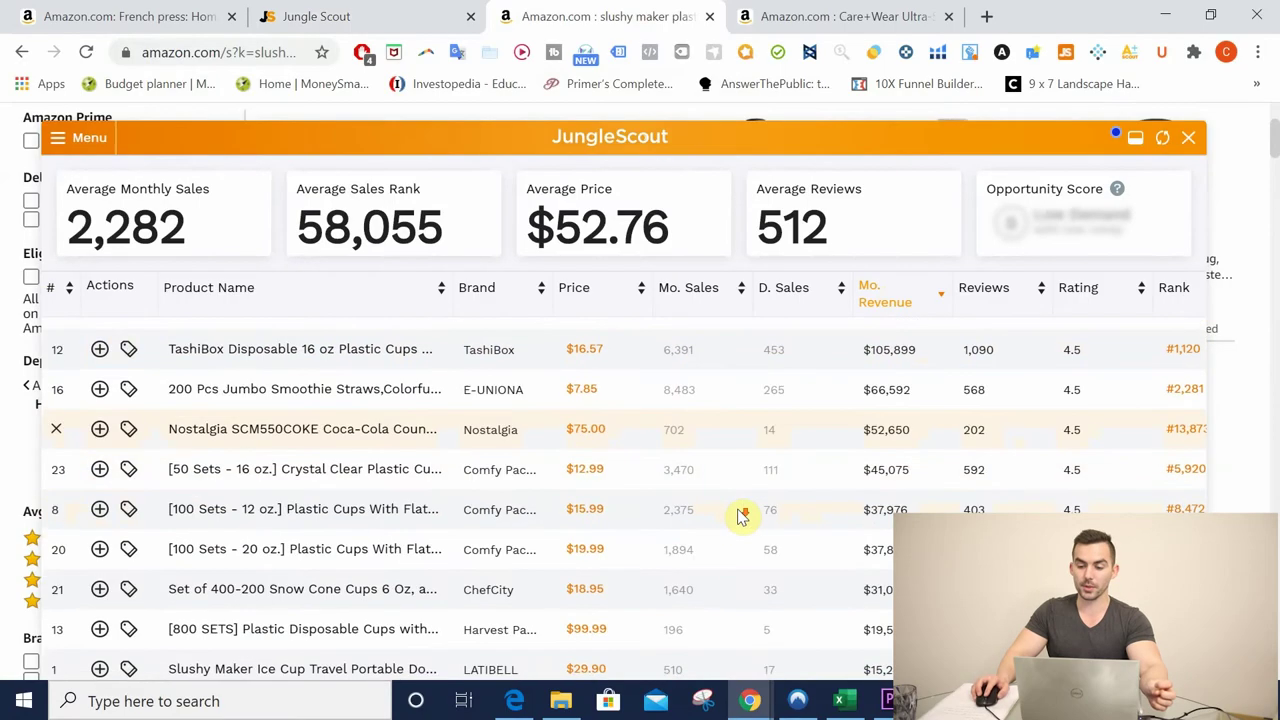
scroll(705, 445, up, 6)
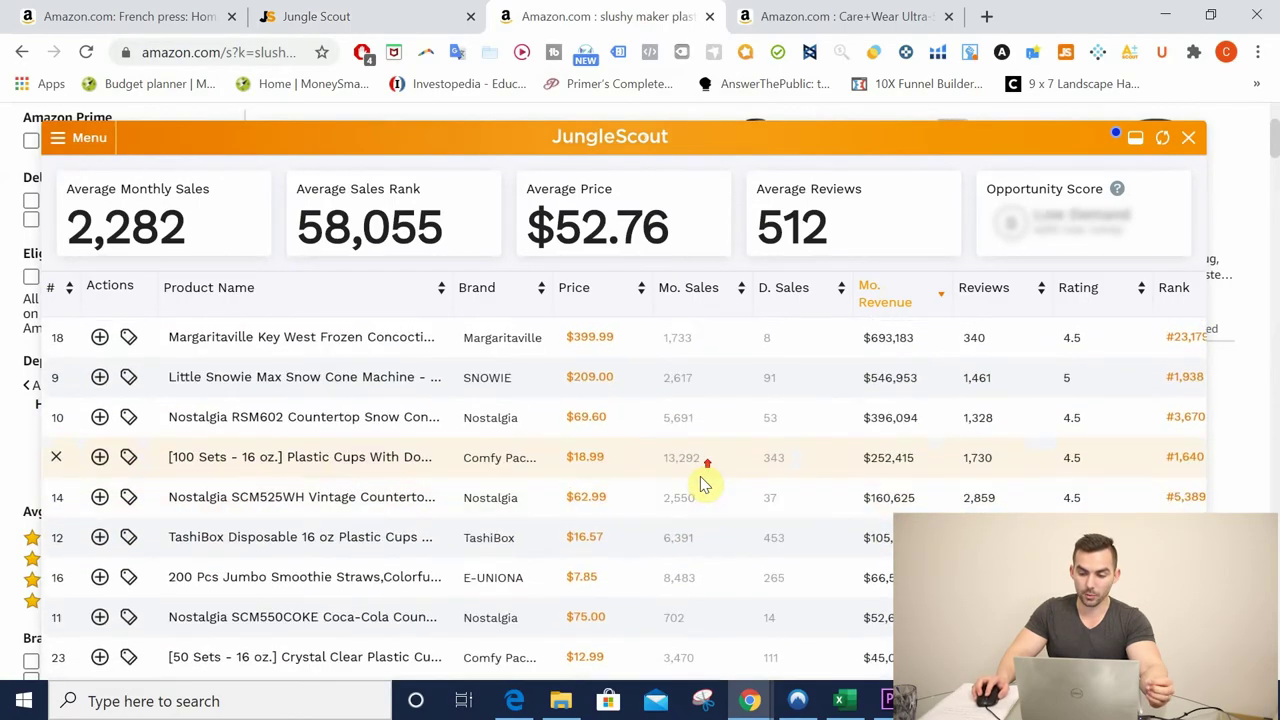
scroll(705, 470, down, 6)
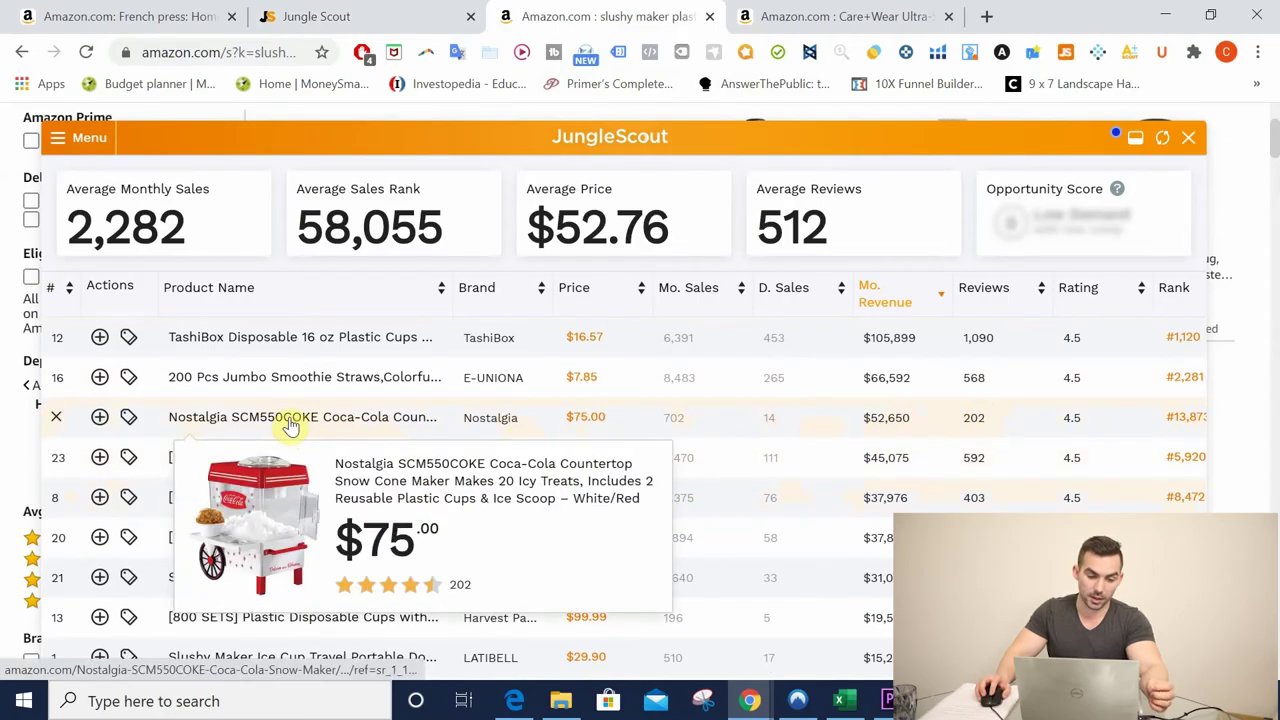
mouse_move(285, 449)
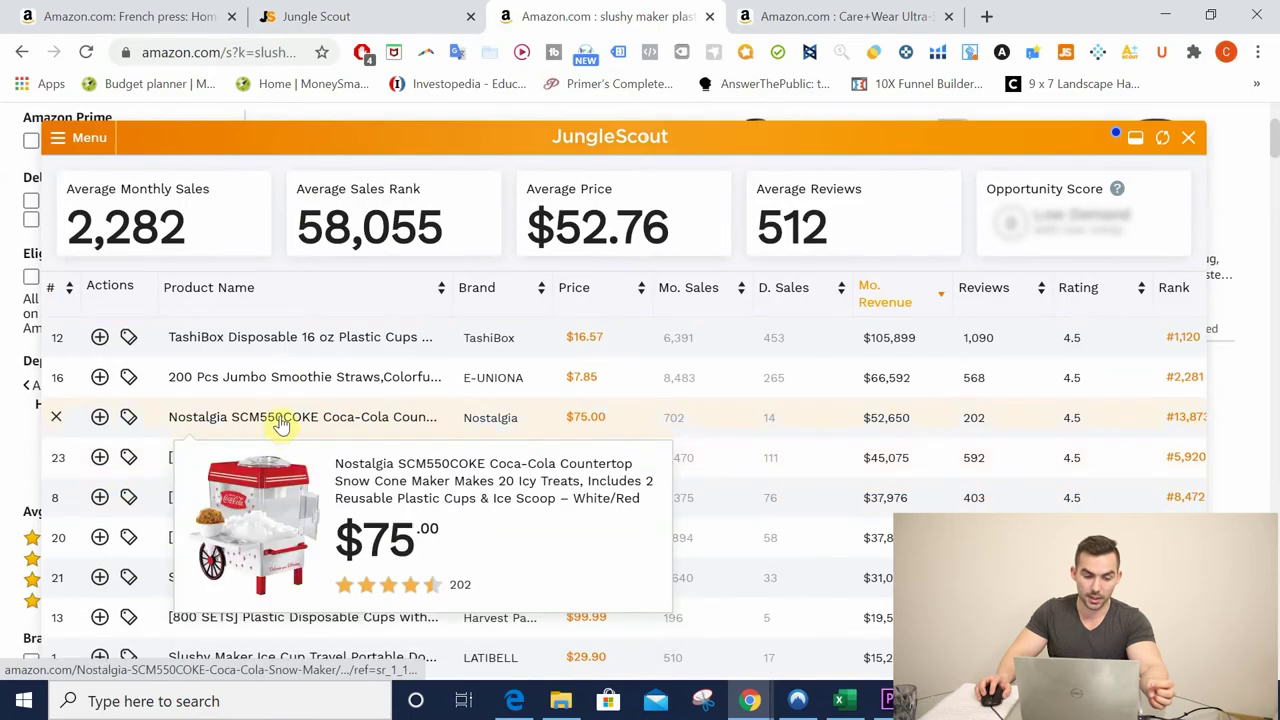
mouse_move(322, 433)
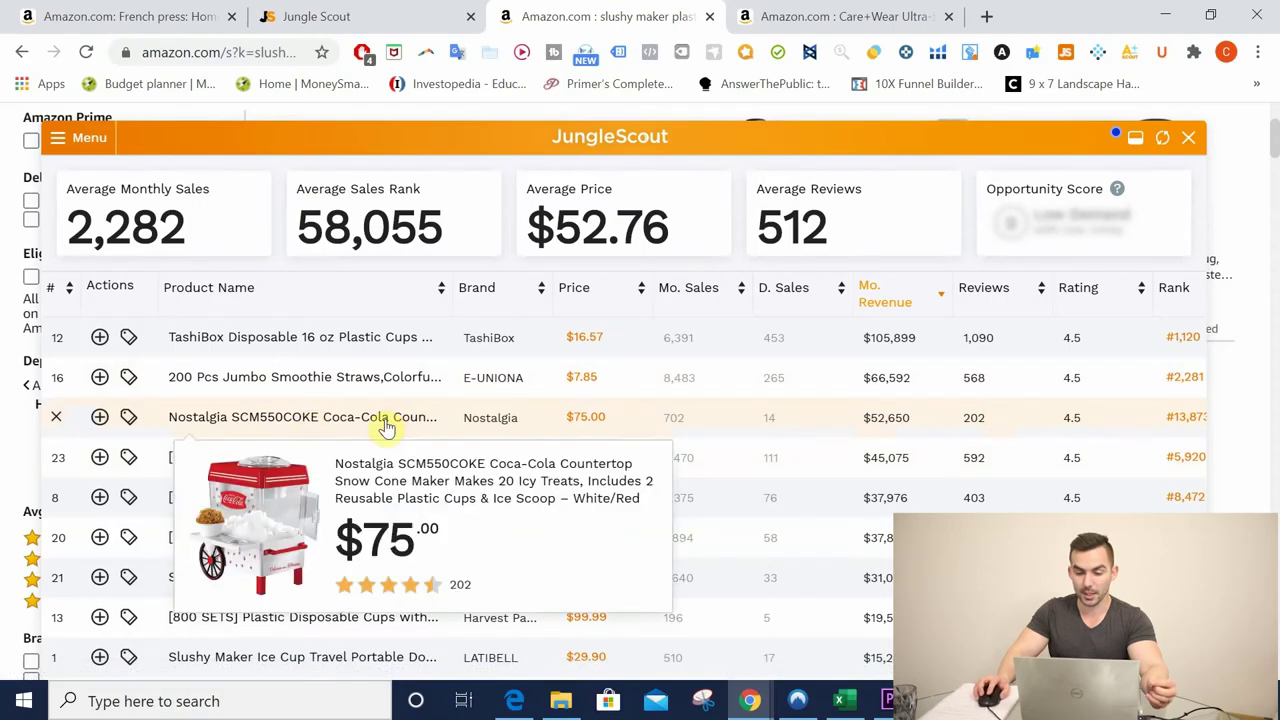
scroll(386, 423, down, 2)
scroll(357, 405, up, 2)
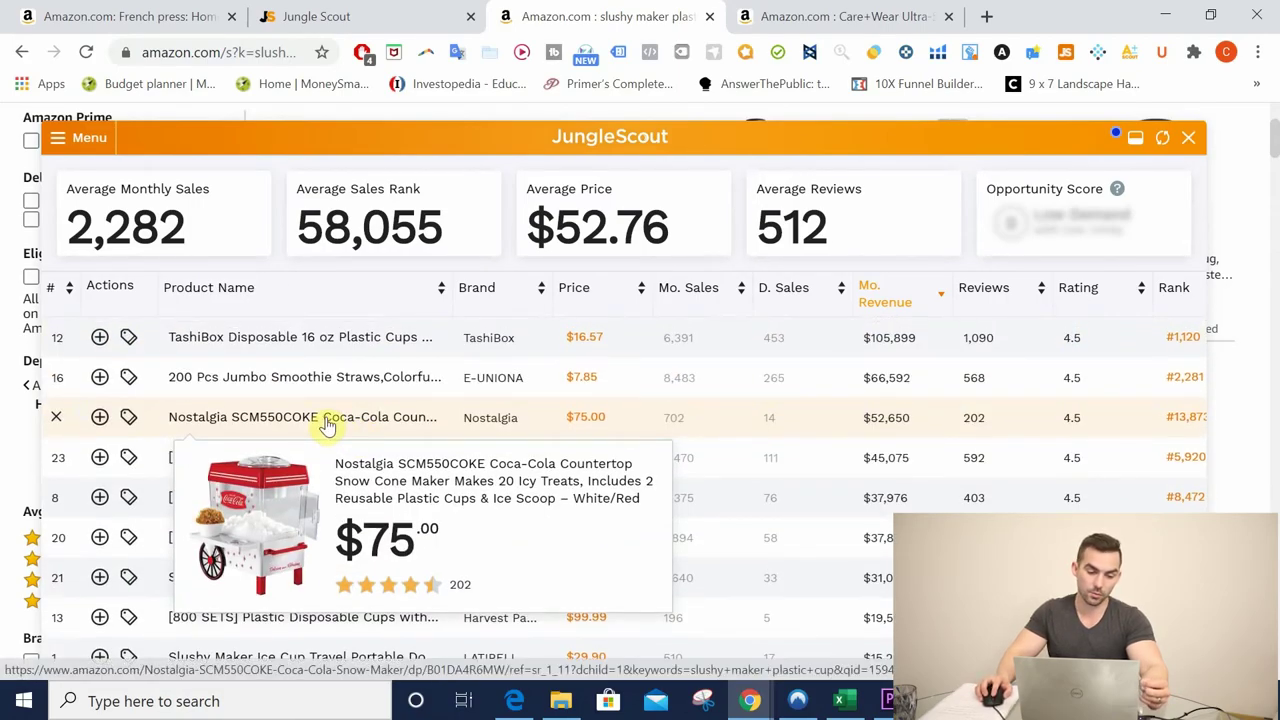
scroll(370, 480, down, 2)
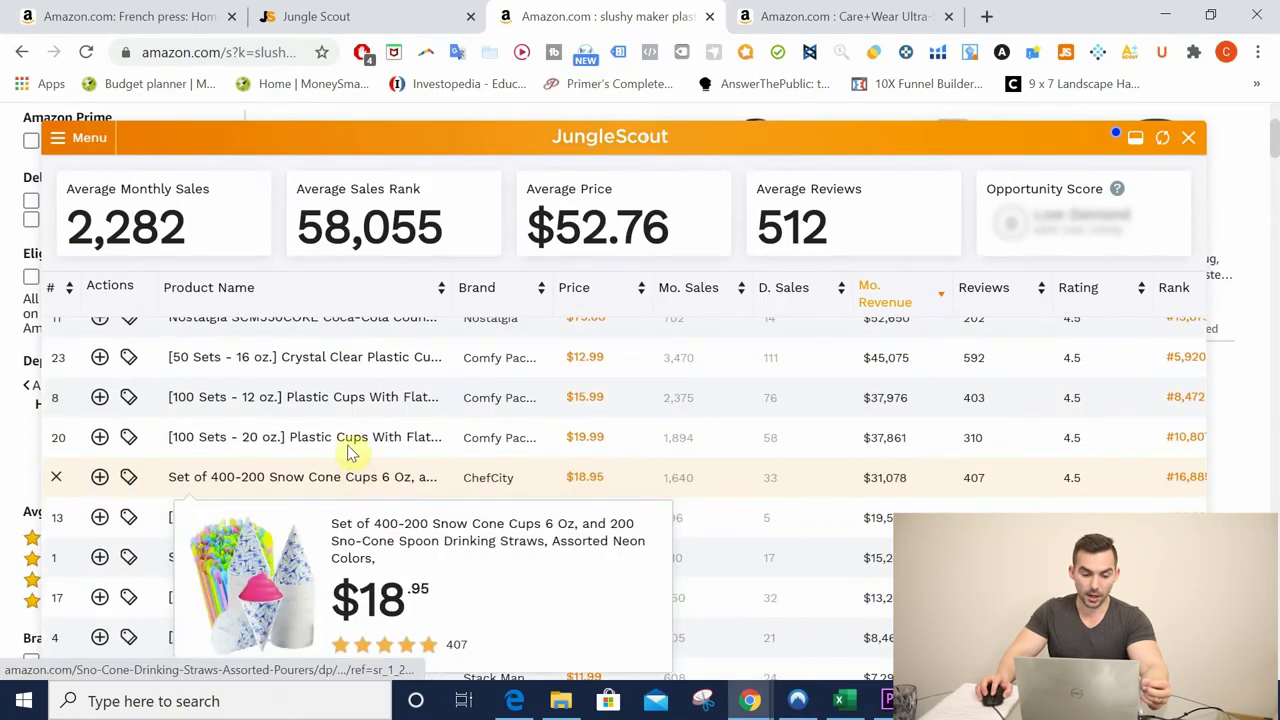
scroll(345, 445, down, 1)
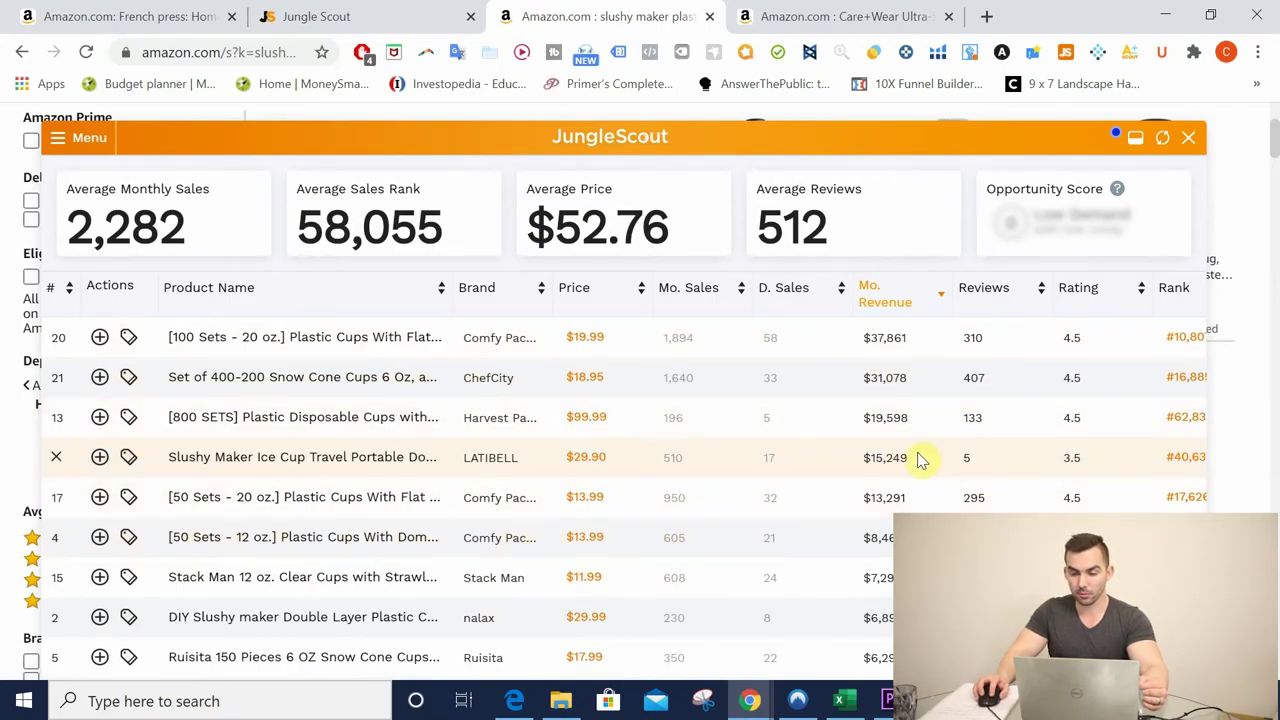
Step: Close the slushy-maker tab and search Amazon for 'antimicrobial long picc line cover'
click(710, 18)
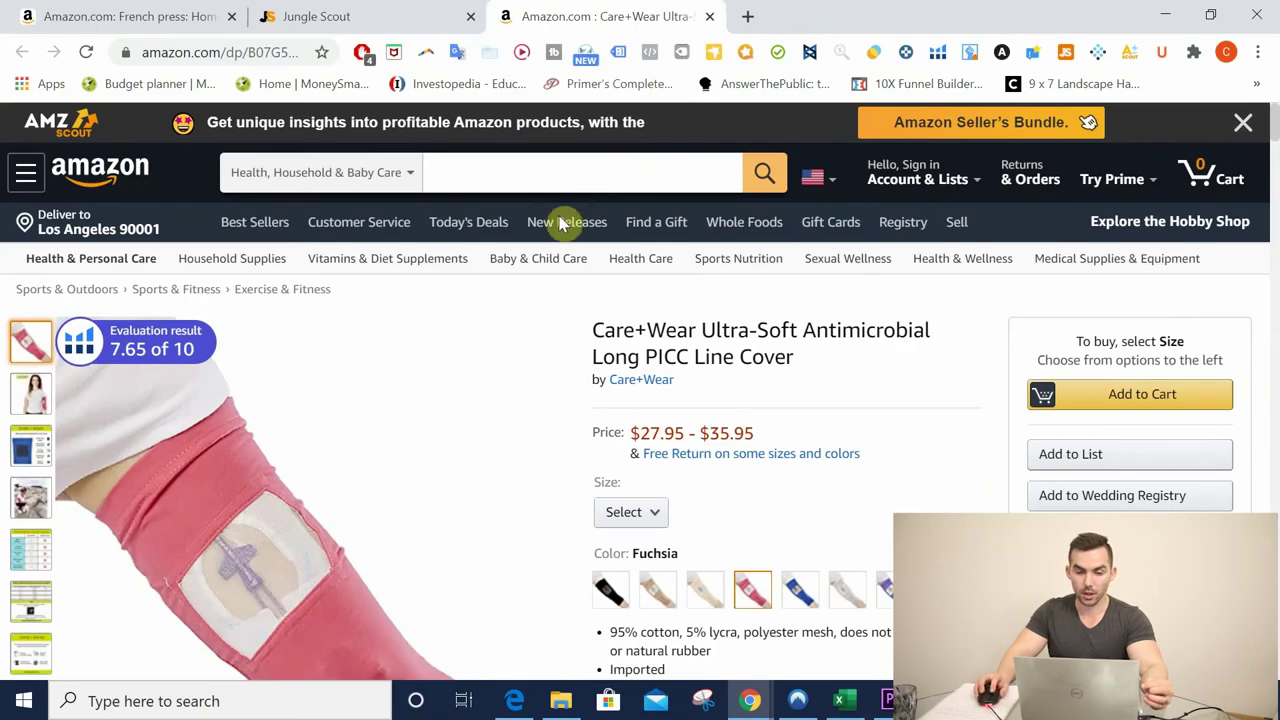
click(580, 165)
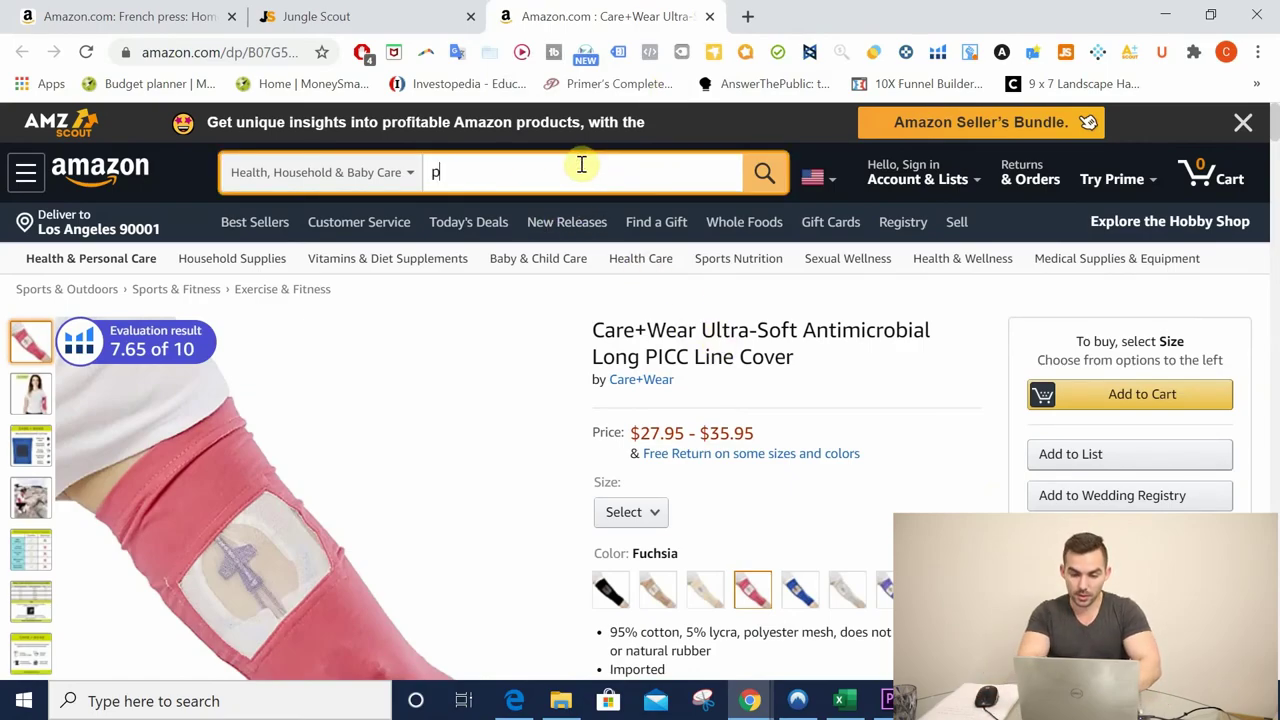
text(antimicrobial)
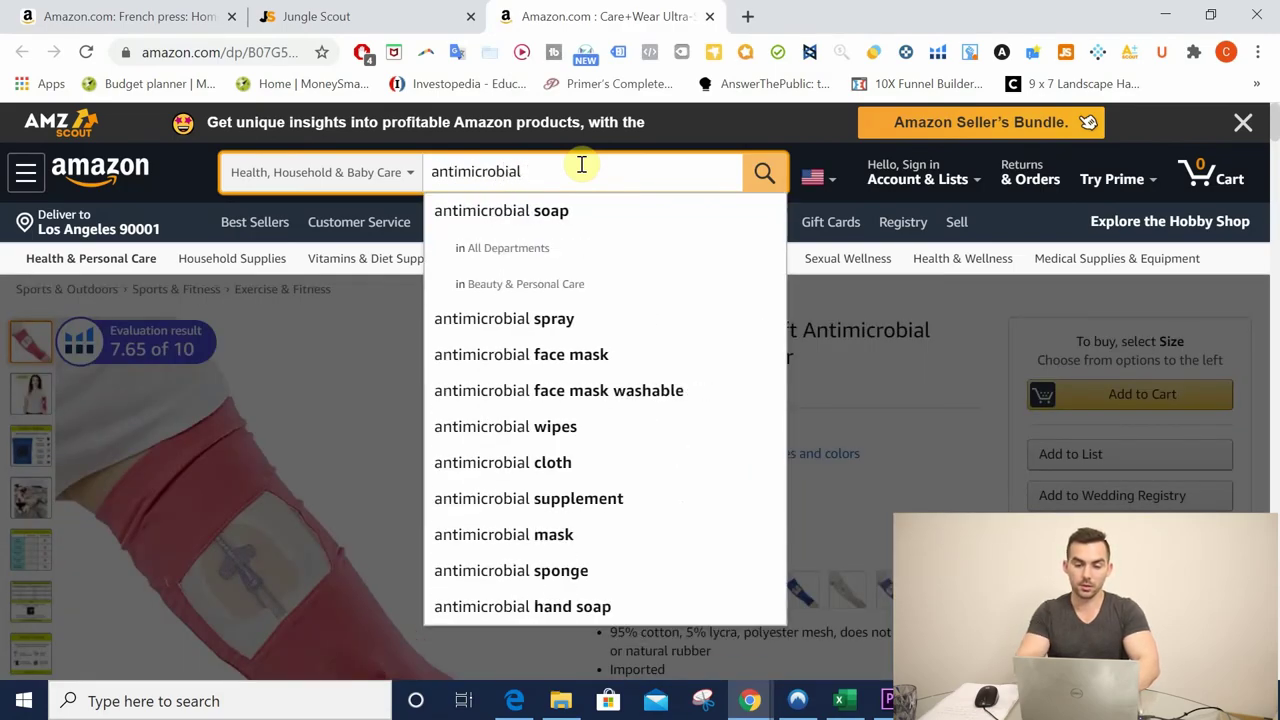
click(975, 313)
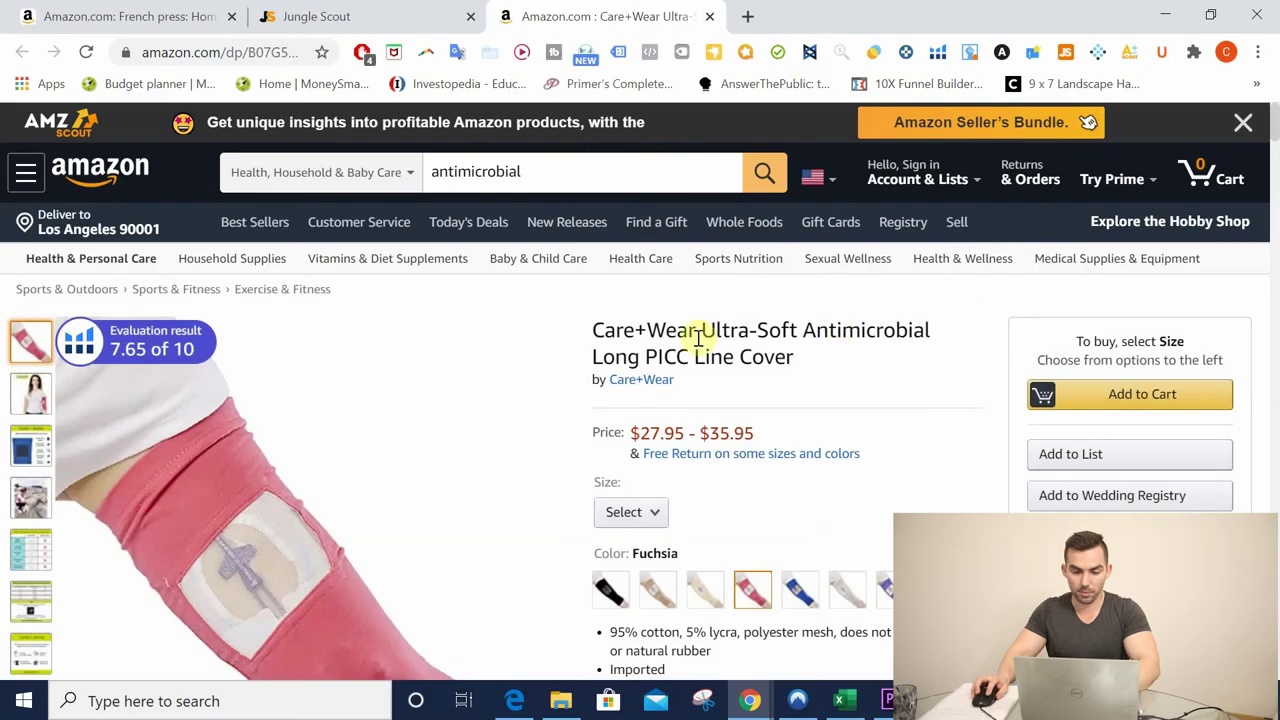
click(568, 172)
text(long picc l)
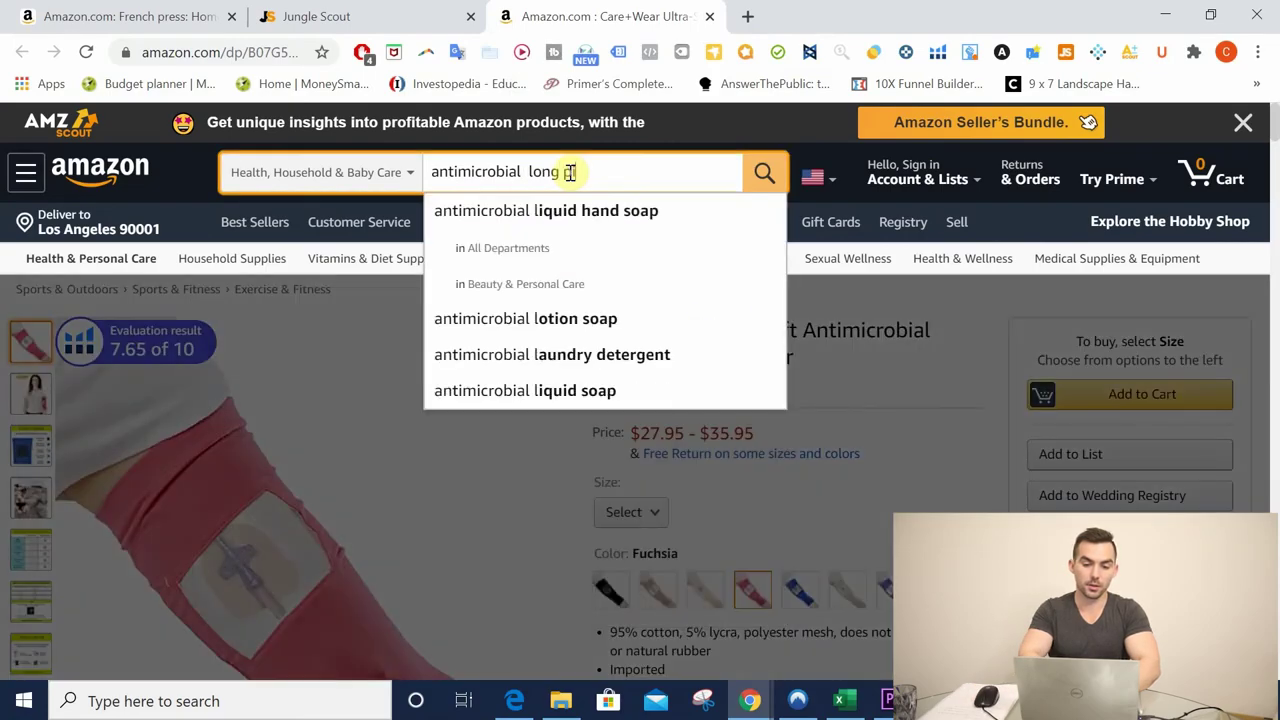
text(ine cover)
key(Return)
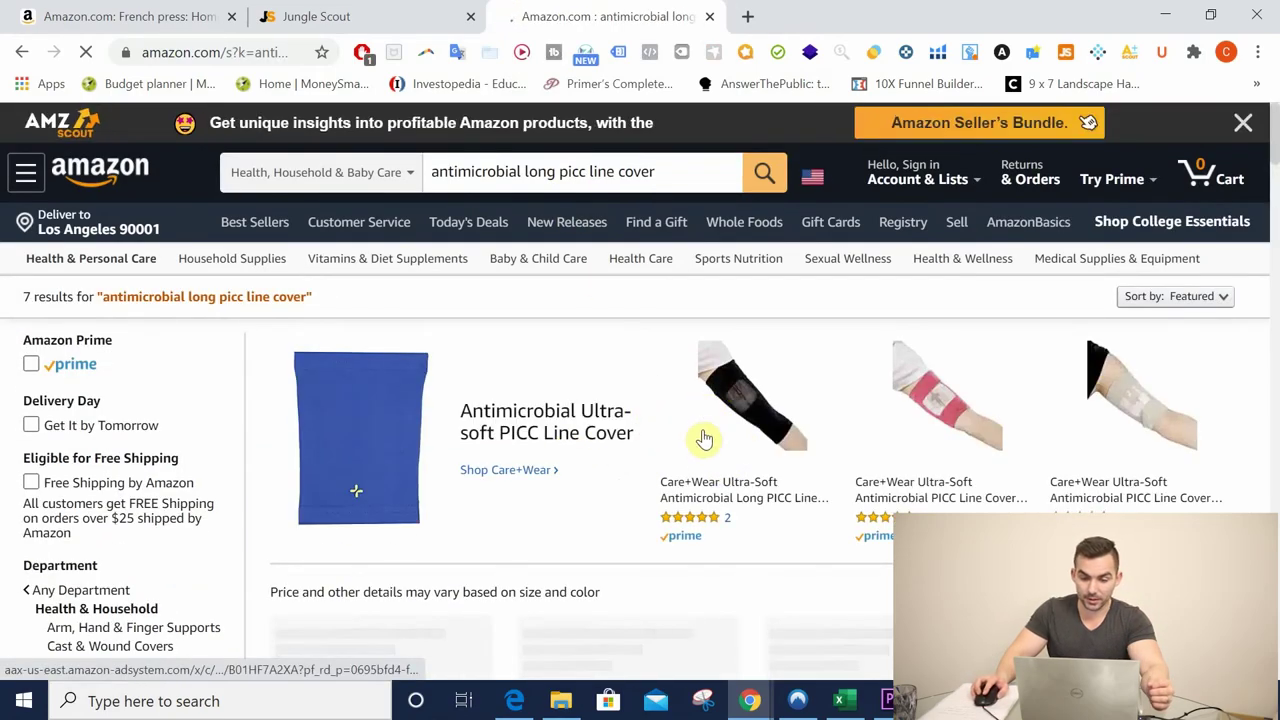
scroll(736, 447, down, 5)
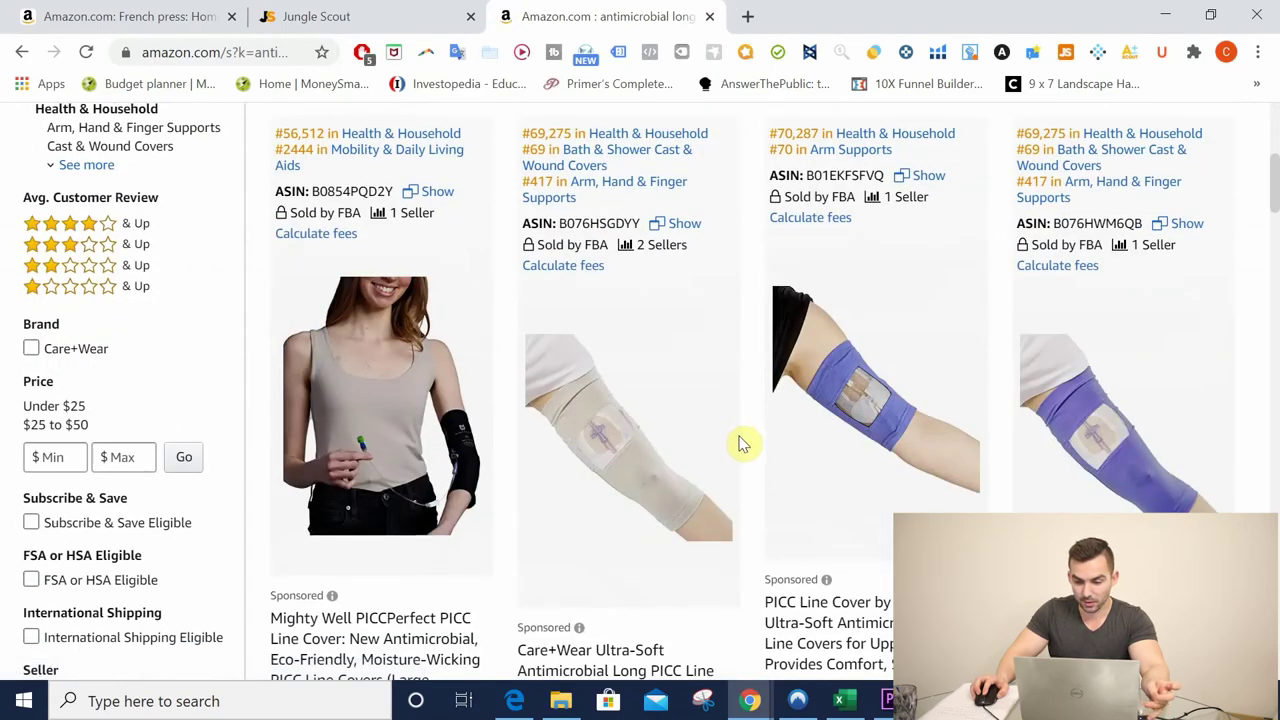
mouse_move(822, 440)
scroll(740, 215, up, 2)
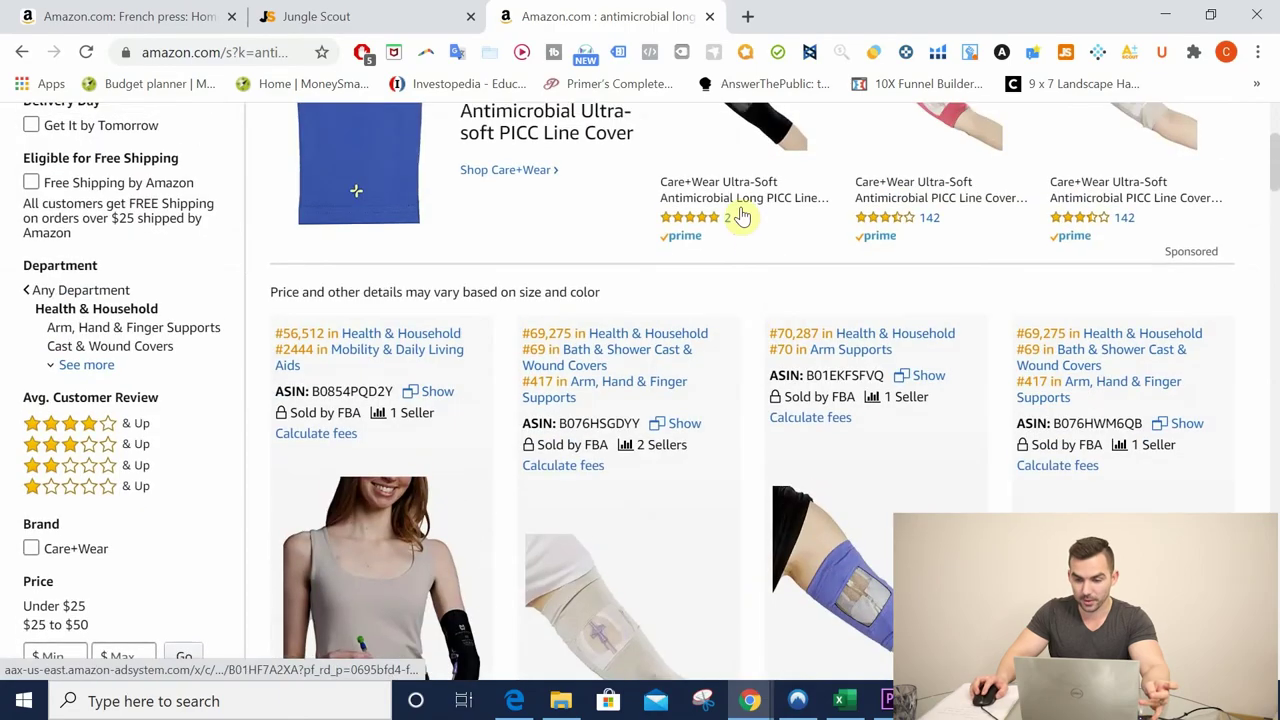
Step: Review Jungle Scout's PICC line cover estimates (490 average monthly sales, $28.68) sorted by revenue descending
click(1069, 54)
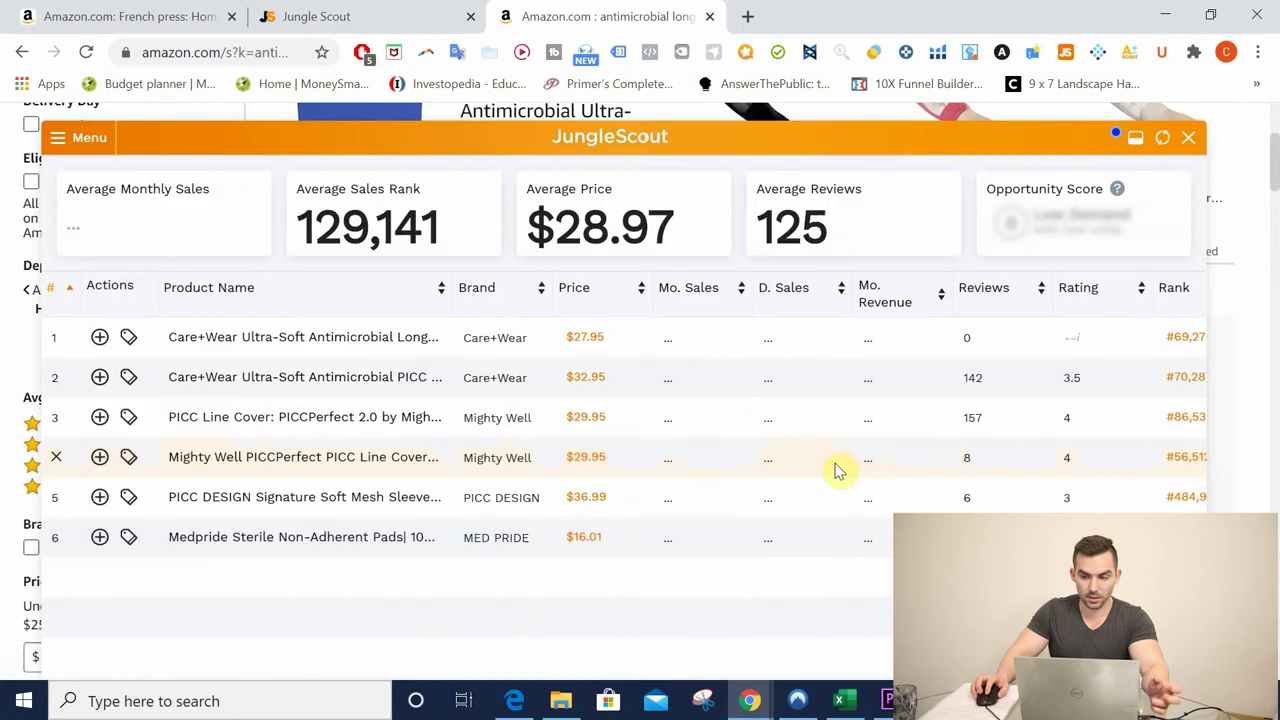
click(895, 298)
click(895, 298)
scroll(862, 441, down, 1)
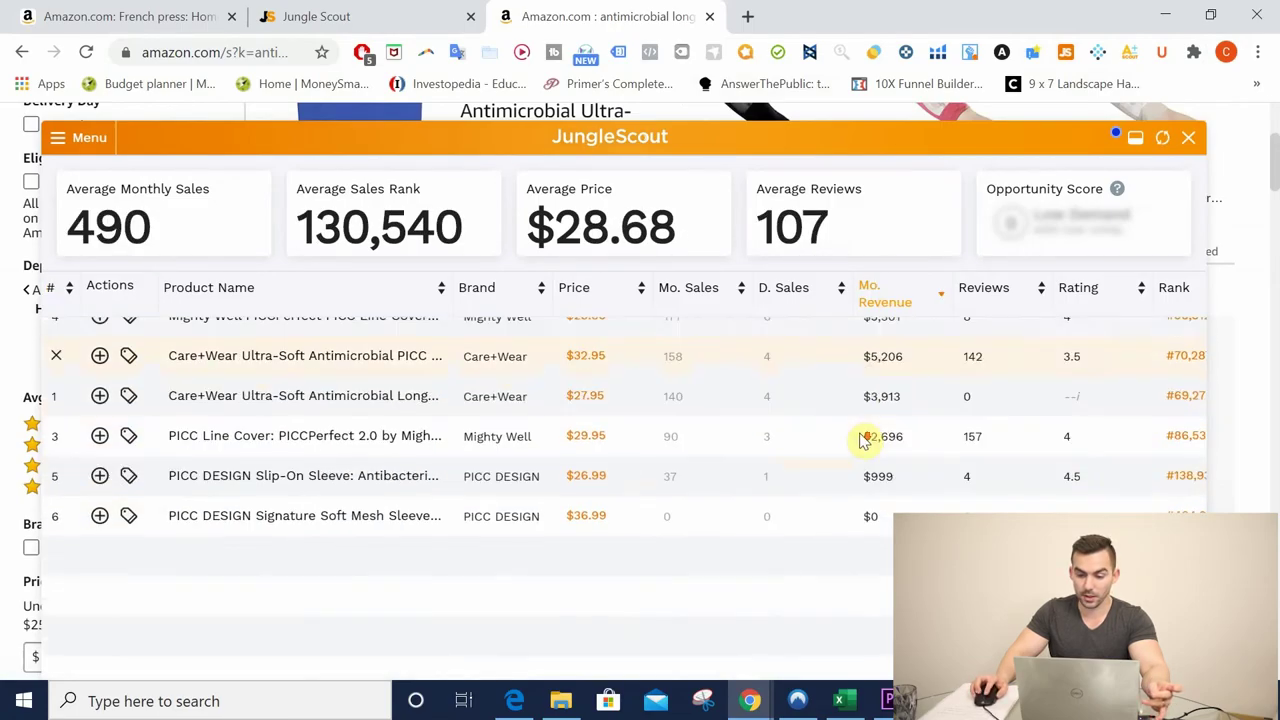
scroll(862, 441, down, 1)
scroll(864, 455, up, 3)
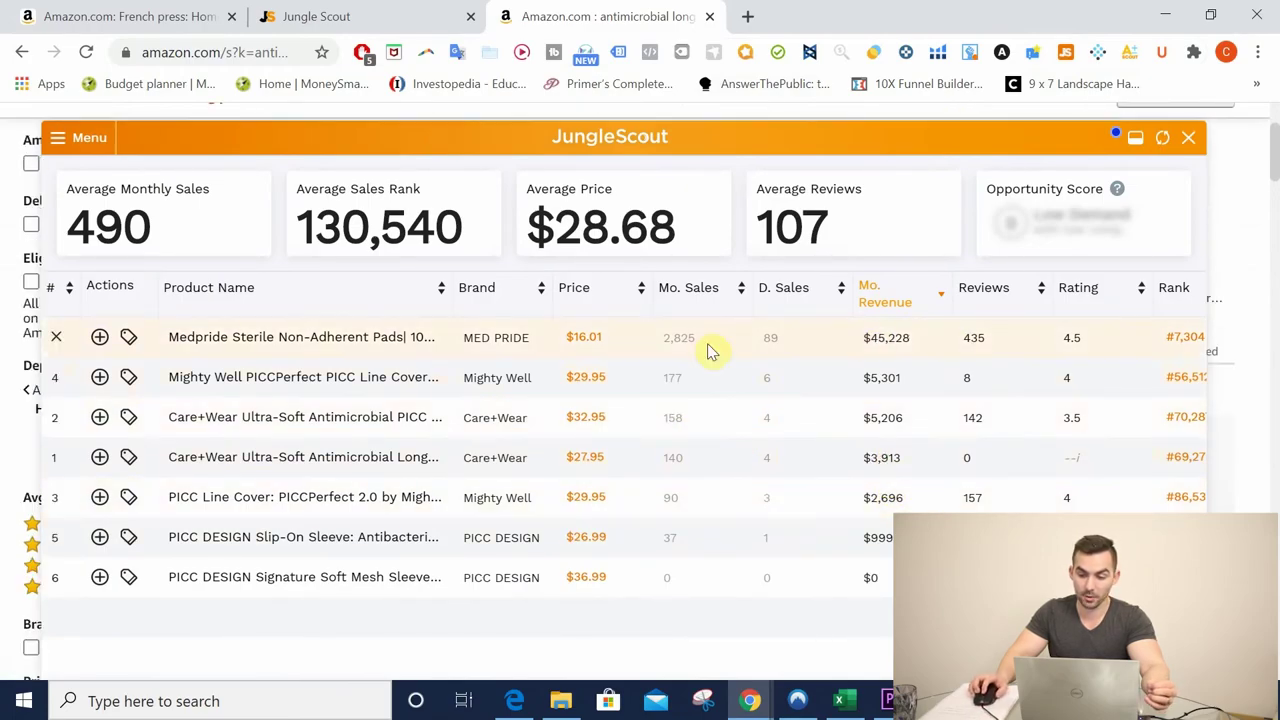
mouse_move(385, 448)
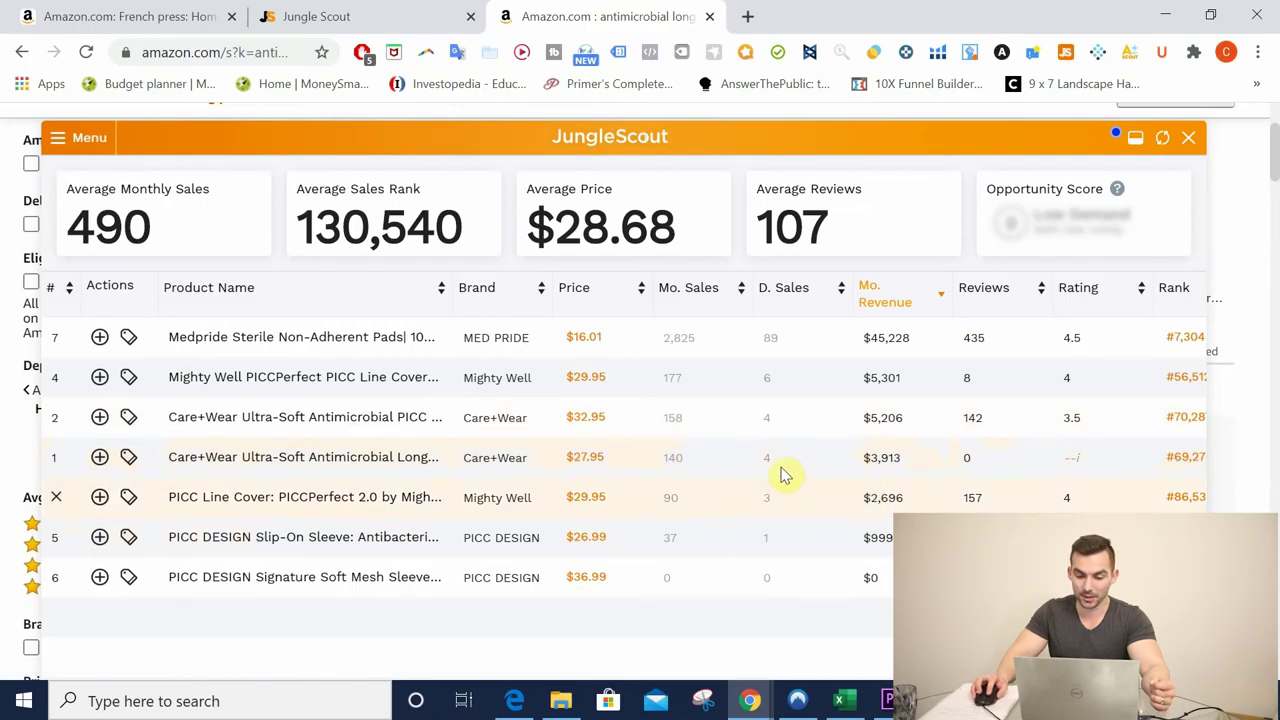
mouse_move(366, 549)
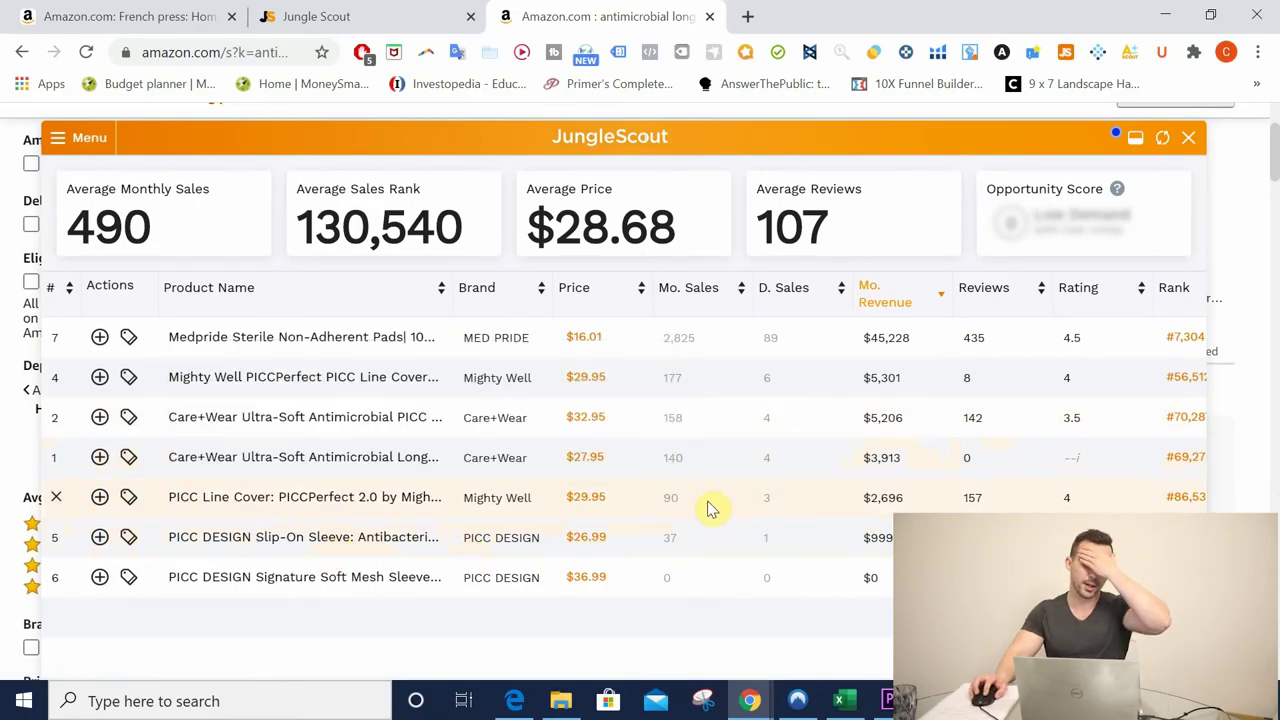
click(1188, 137)
scroll(878, 575, down, 1)
Step: Scroll back over the 7 Care+Wear PICC cover results and select the search query for replacement
scroll(878, 575, down, 2)
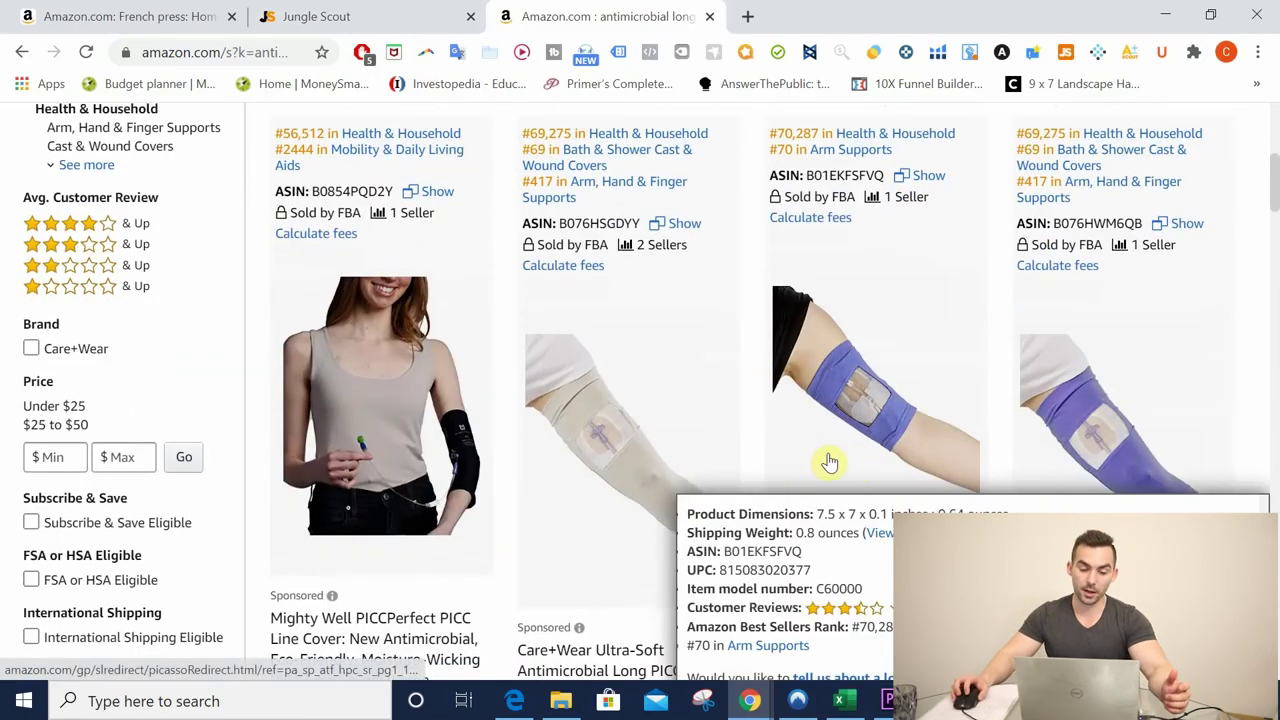
scroll(782, 355, up, 1)
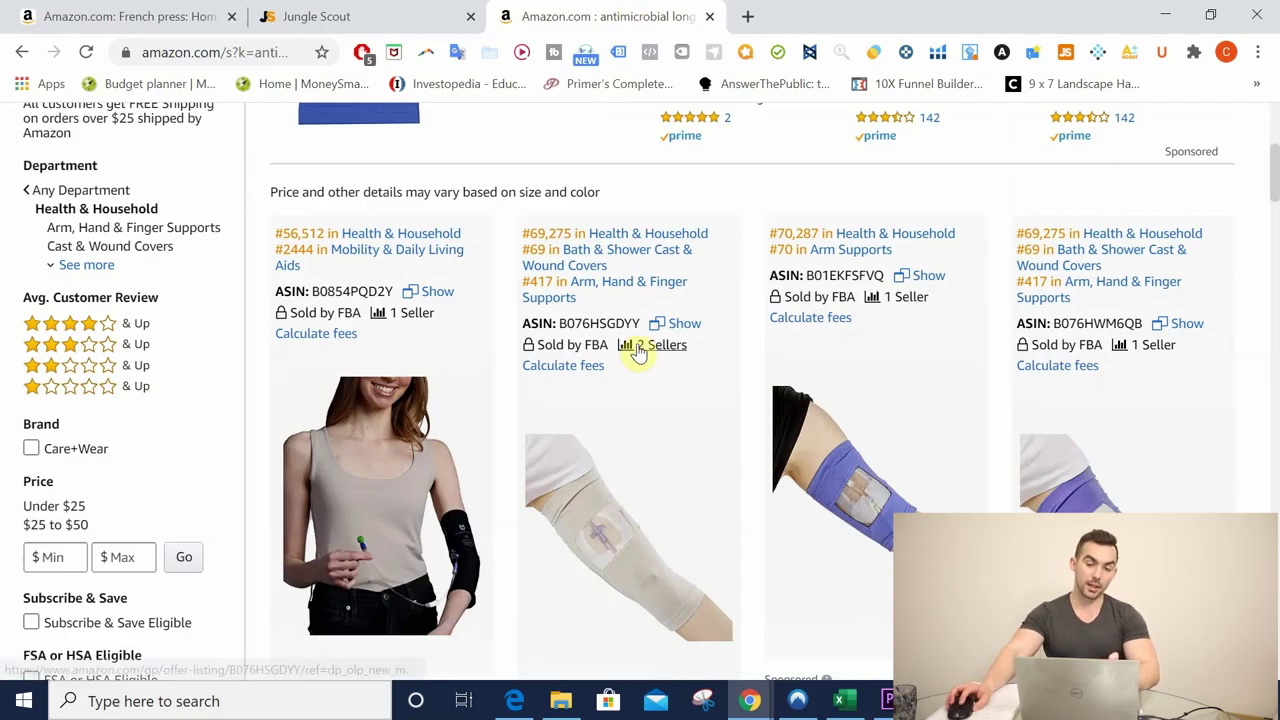
scroll(643, 346, up, 4)
drag(645, 171, 434, 171)
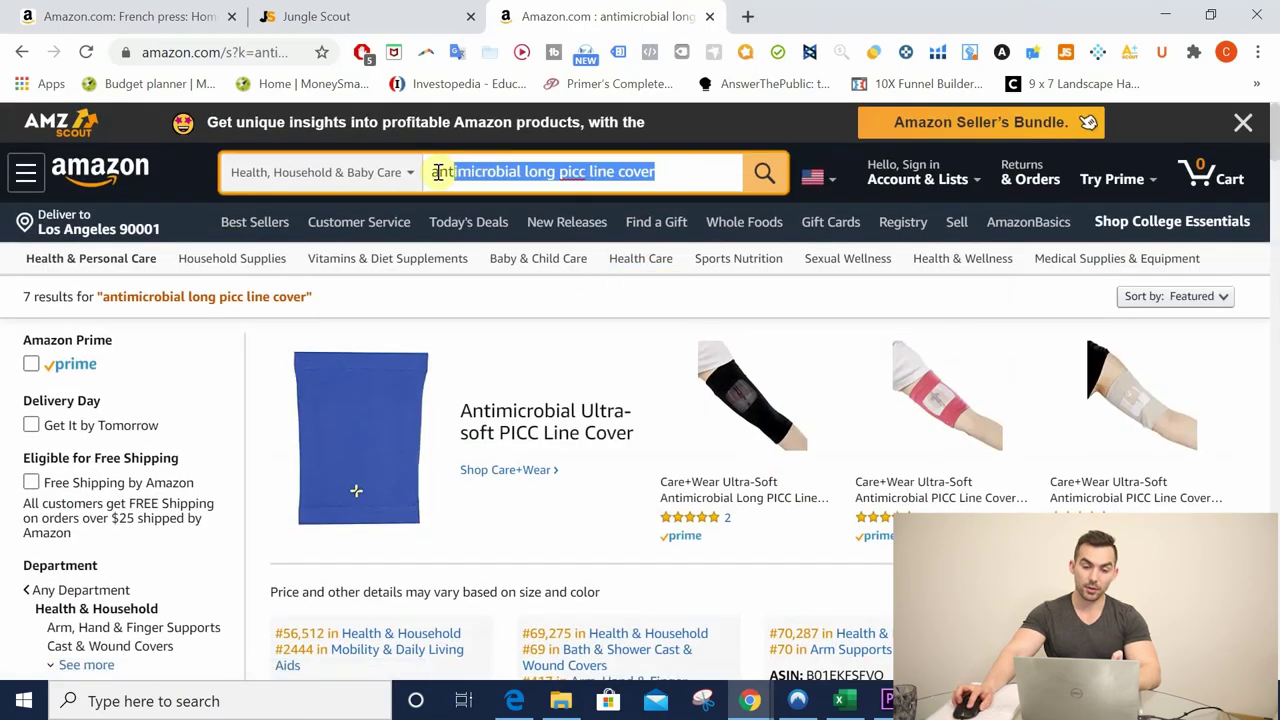